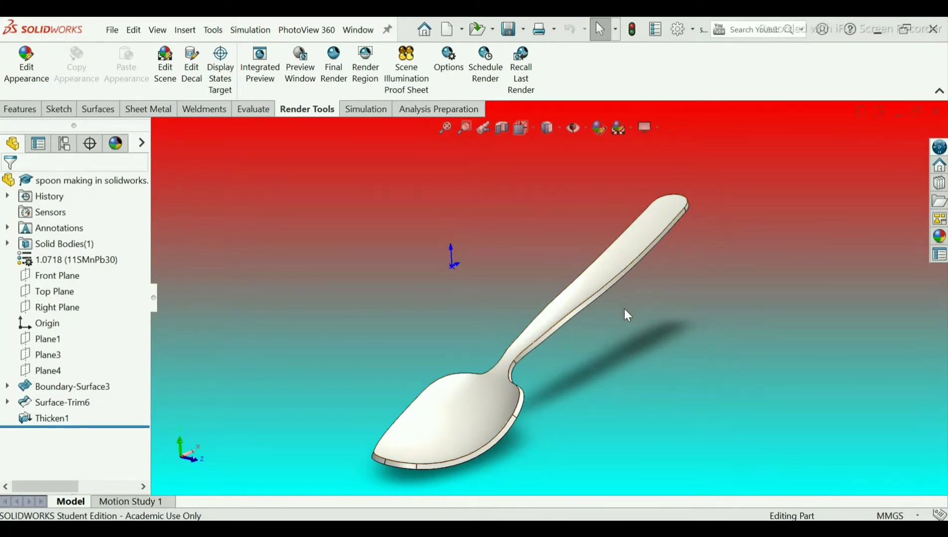
middle_click_drag(600, 338, 567, 360)
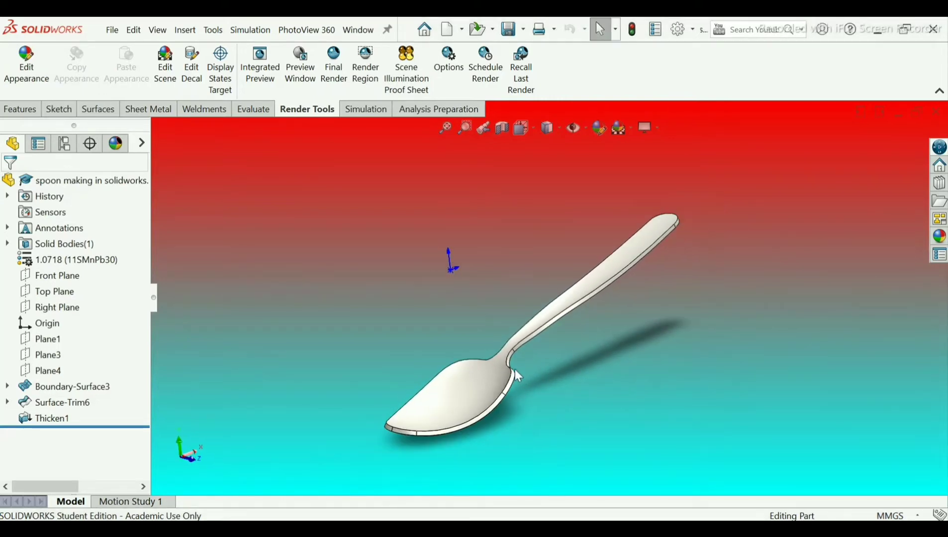
scroll(521, 372, "down", 5)
scroll(525, 363, "up", 3)
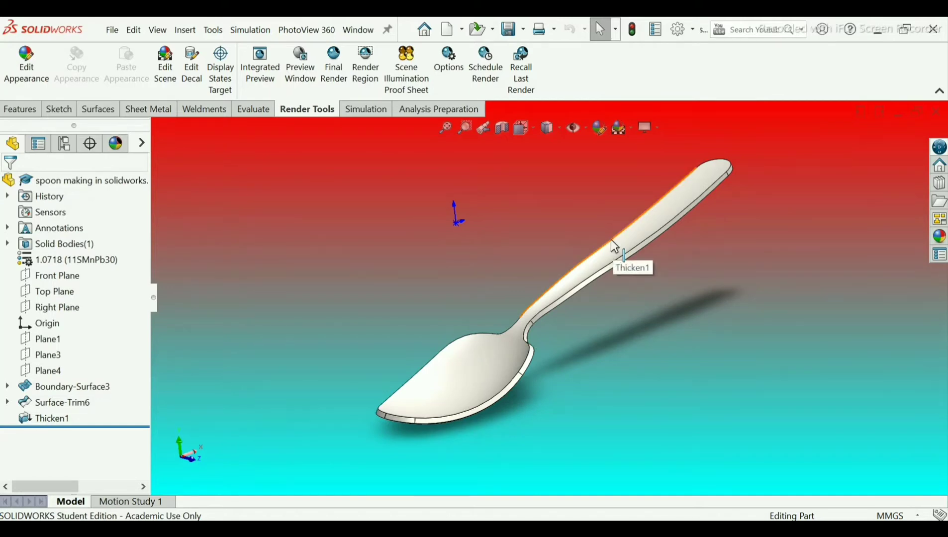
middle_click_drag(613, 240, 586, 275)
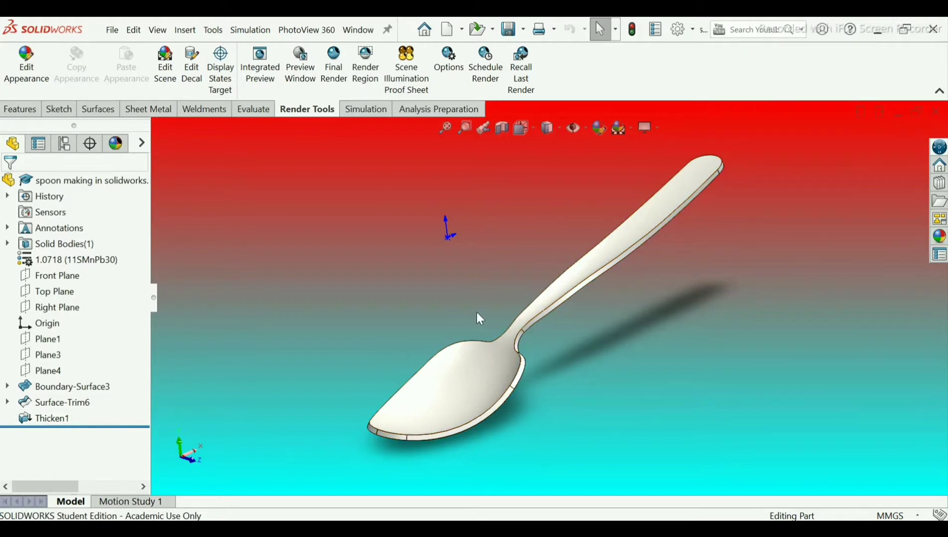
left_click(114, 110)
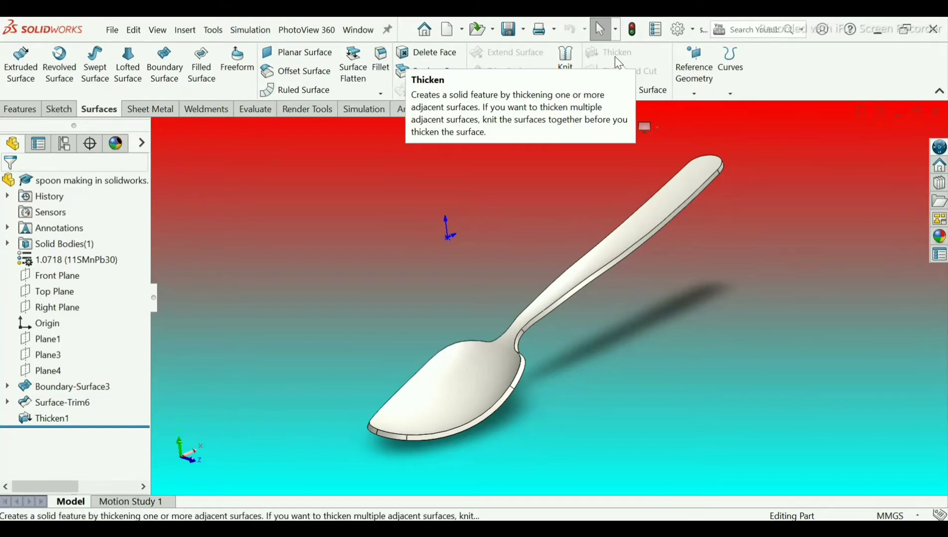
- Create a new Part document
left_click(463, 29)
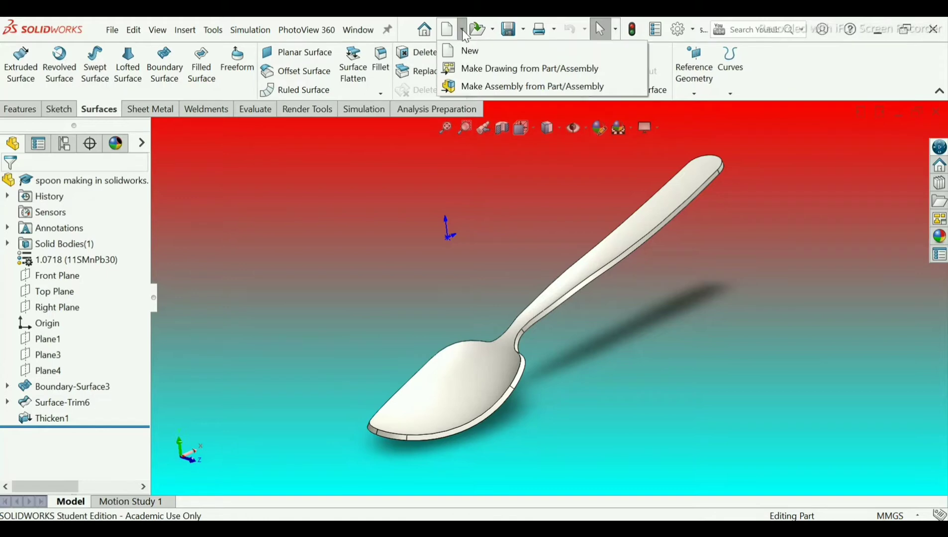
left_click(467, 51)
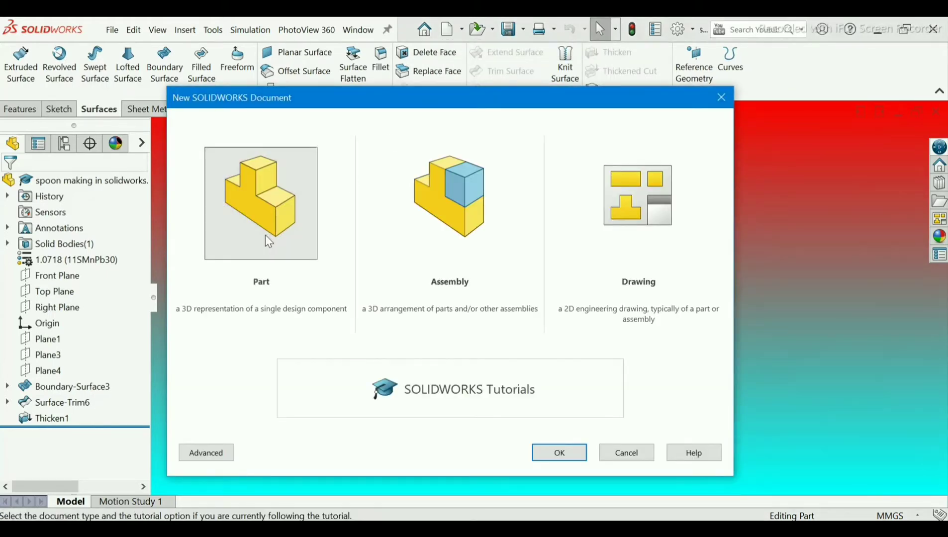
left_click(268, 241)
left_click(560, 452)
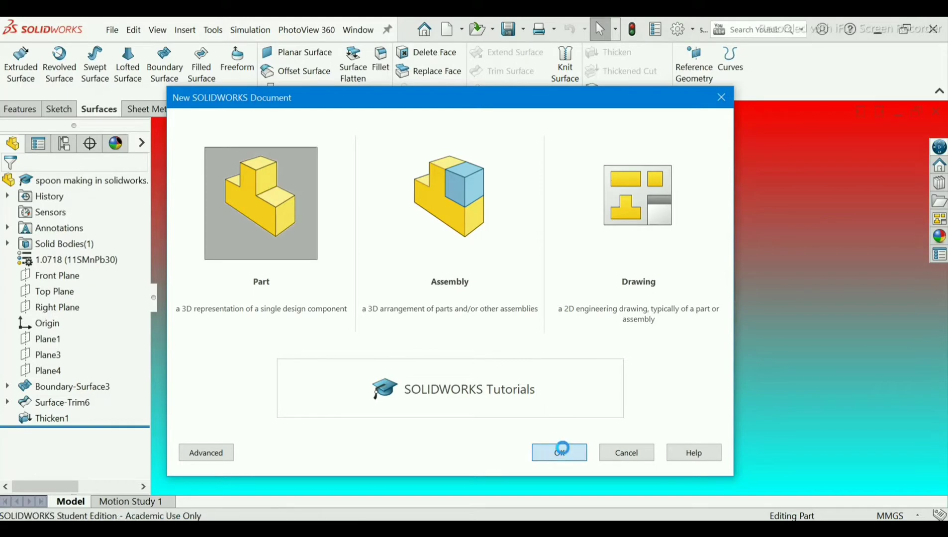
left_click(508, 291)
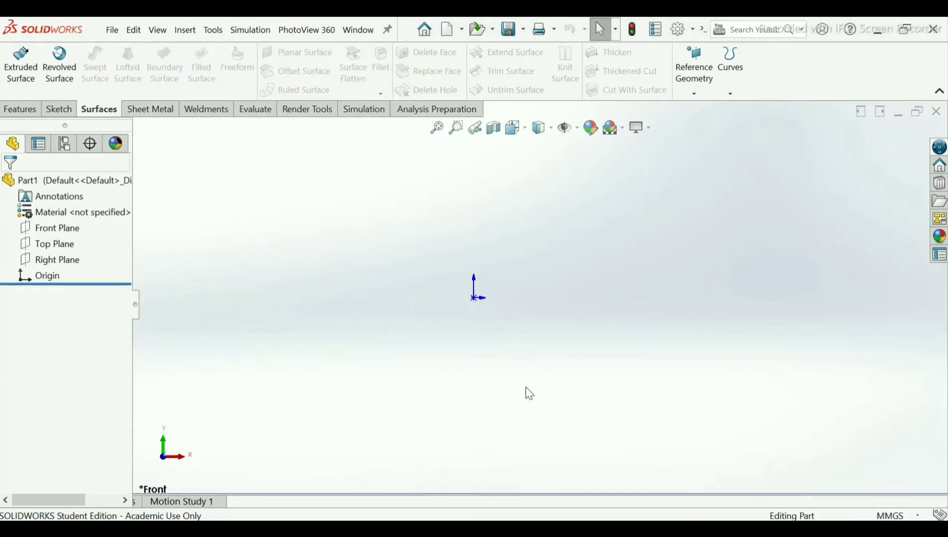
- Switch to DESIGN OF SPOON (2).pdf in the browser, examine the spoon drawing's dimensions, radii and section views, and return to SOLIDWORKS
mouse_move(553, 529)
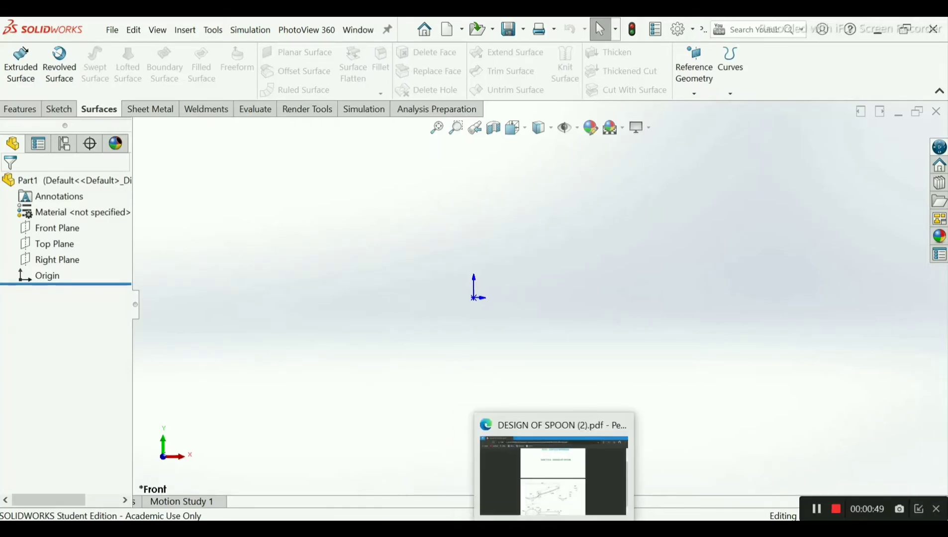
left_click(553, 529)
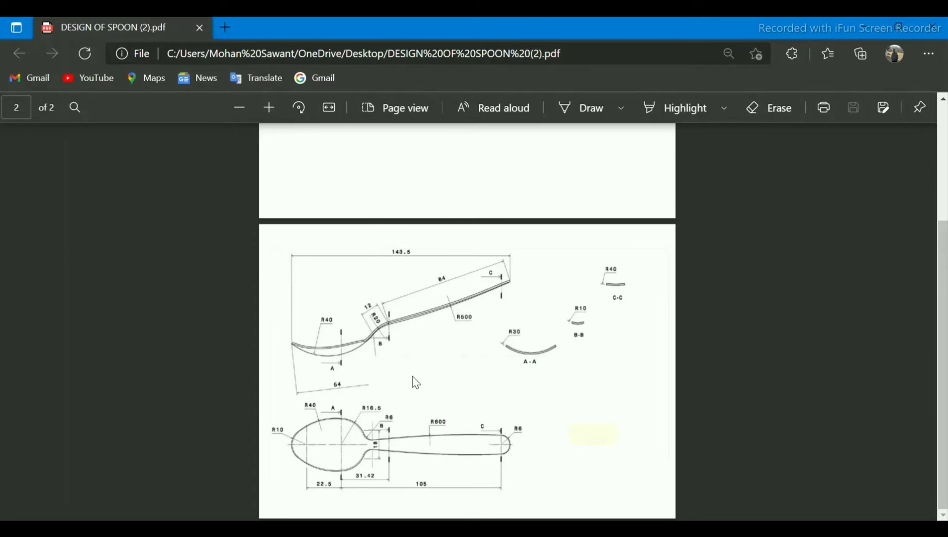
left_click(269, 108)
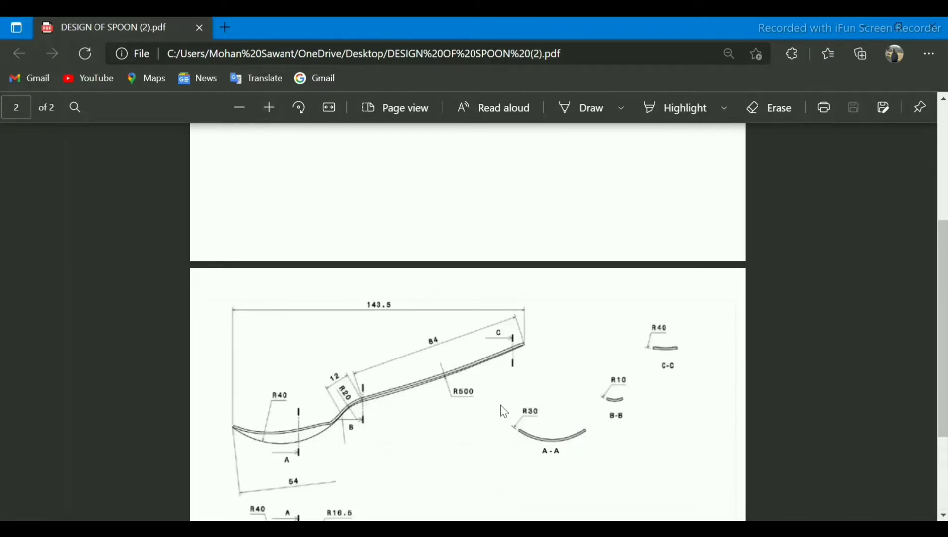
scroll(500, 405, "up", 1)
scroll(602, 361, "down", 3)
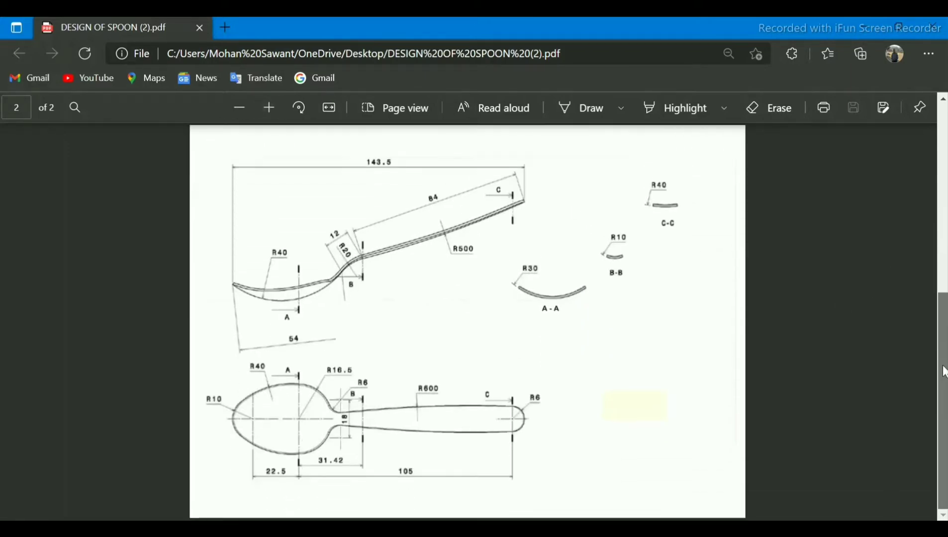
scroll(567, 323, "up", 10)
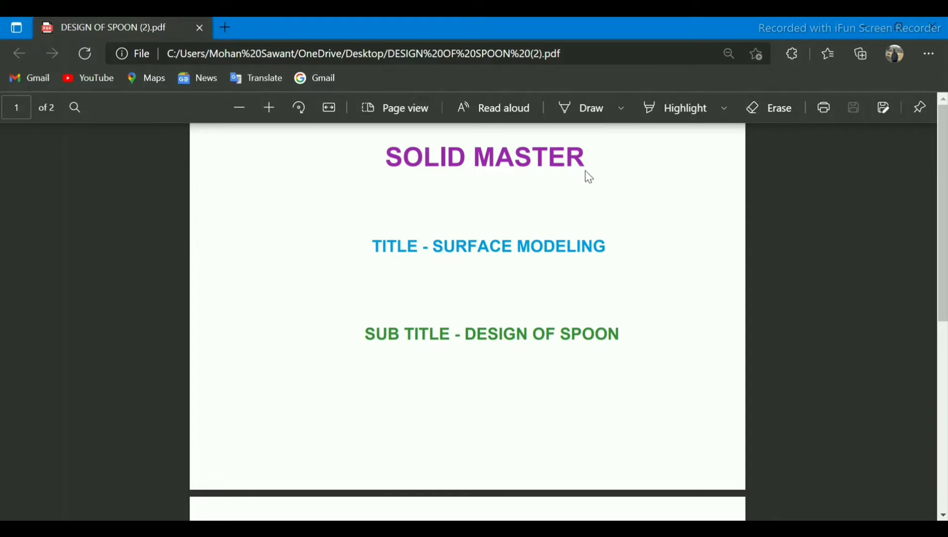
left_click_drag(943, 203, 928, 396)
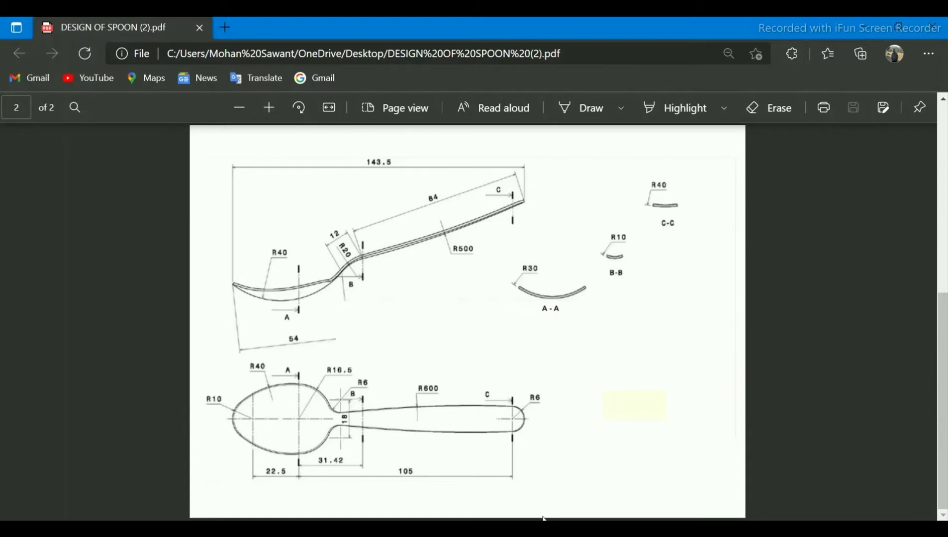
mouse_move(641, 517)
left_click(657, 485)
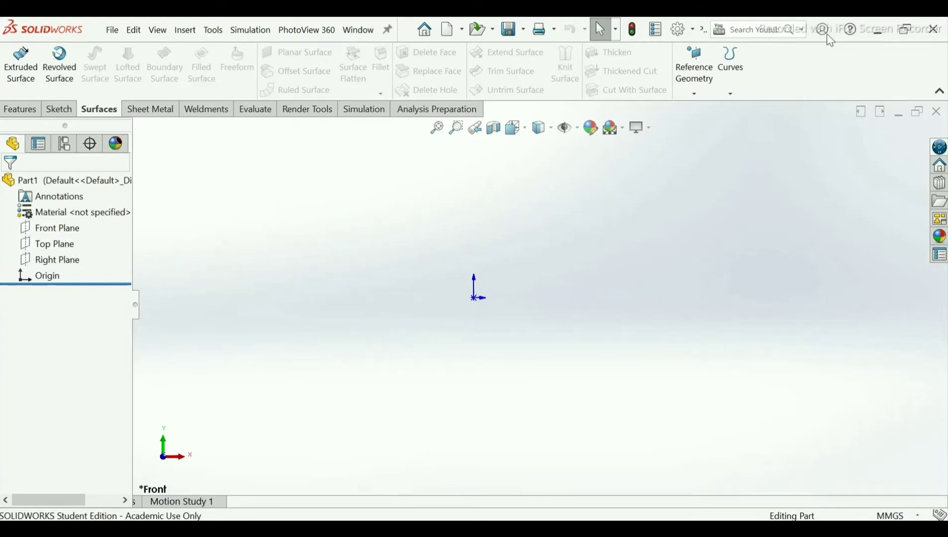
- Set the new part's unit system to MMGS (millimeter, gram, second) in the document properties
left_click(694, 29)
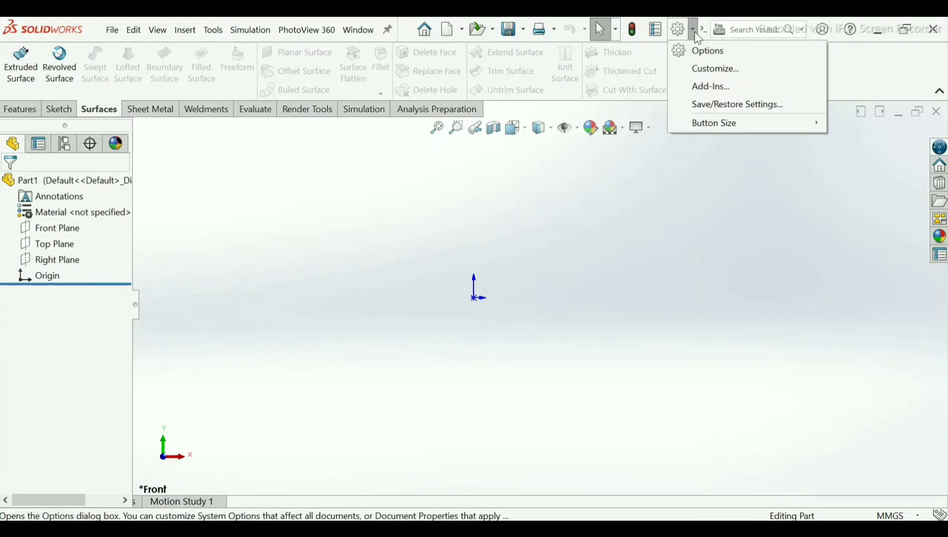
left_click(696, 51)
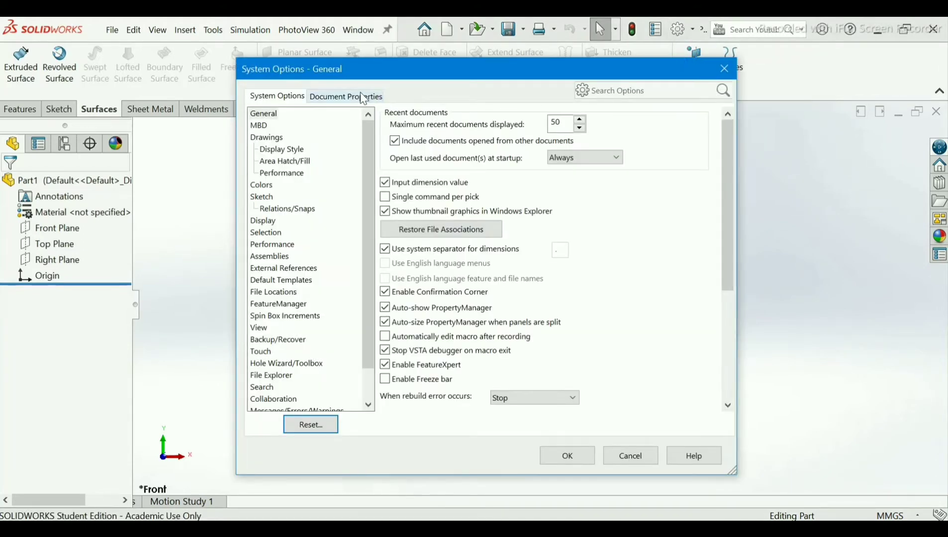
left_click(363, 98)
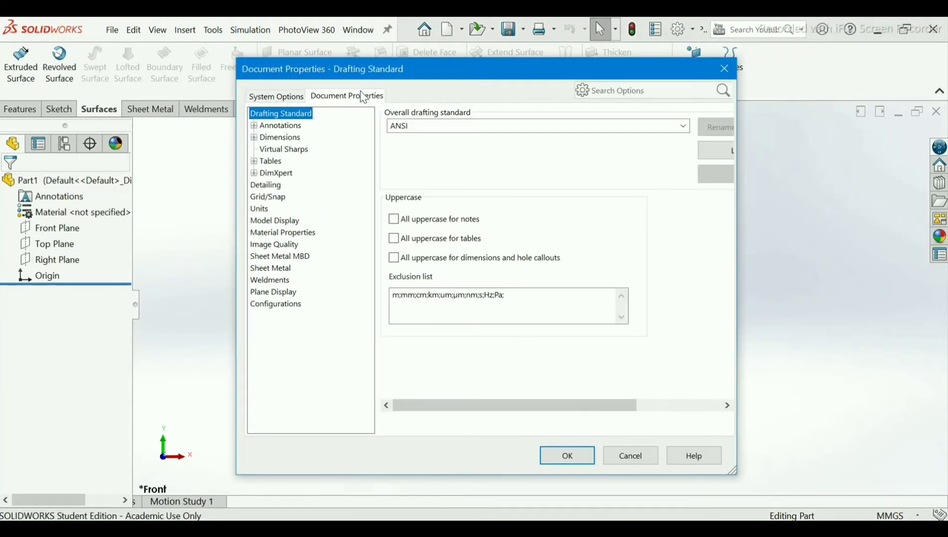
left_click(260, 209)
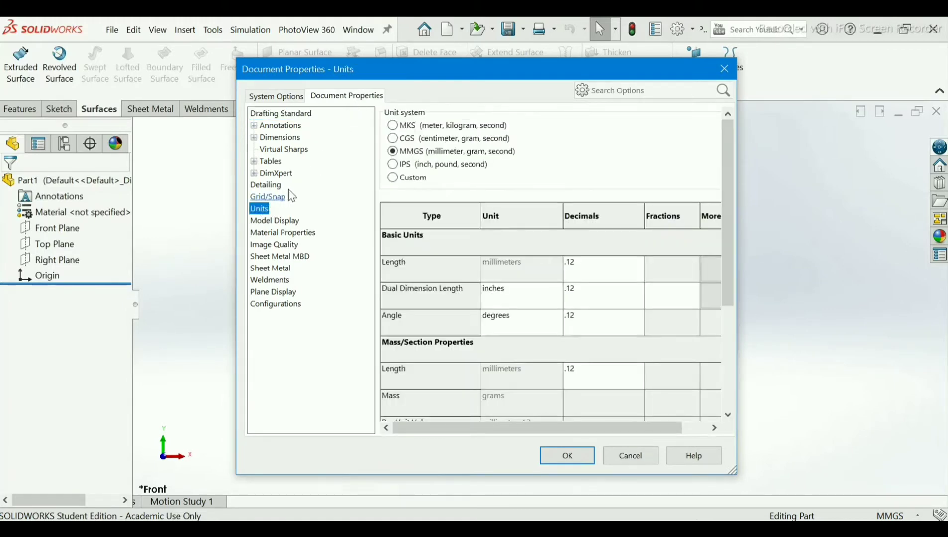
left_click(393, 178)
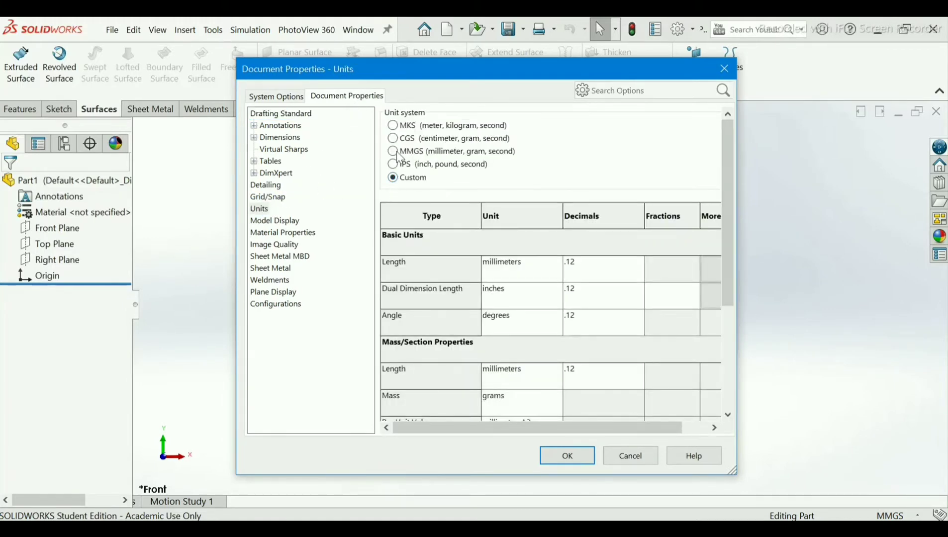
left_click(395, 155)
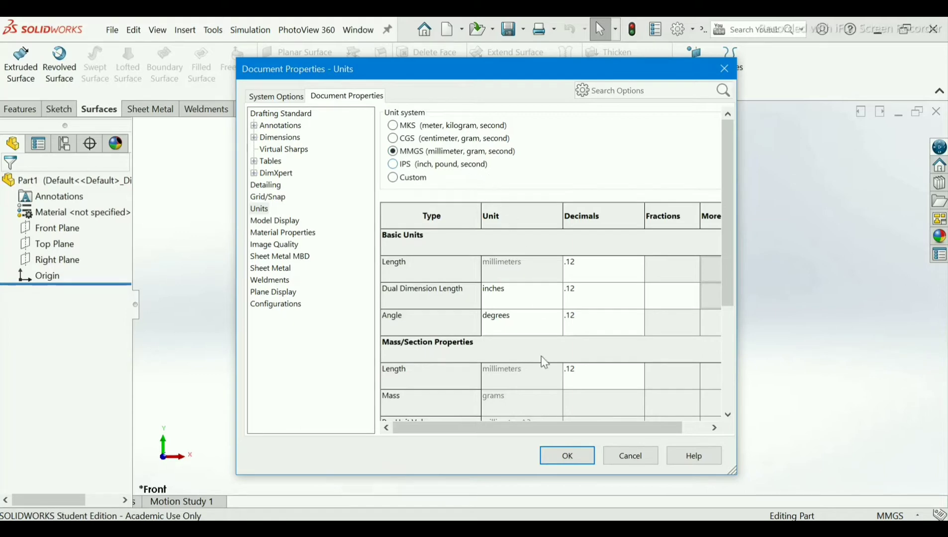
left_click(579, 454)
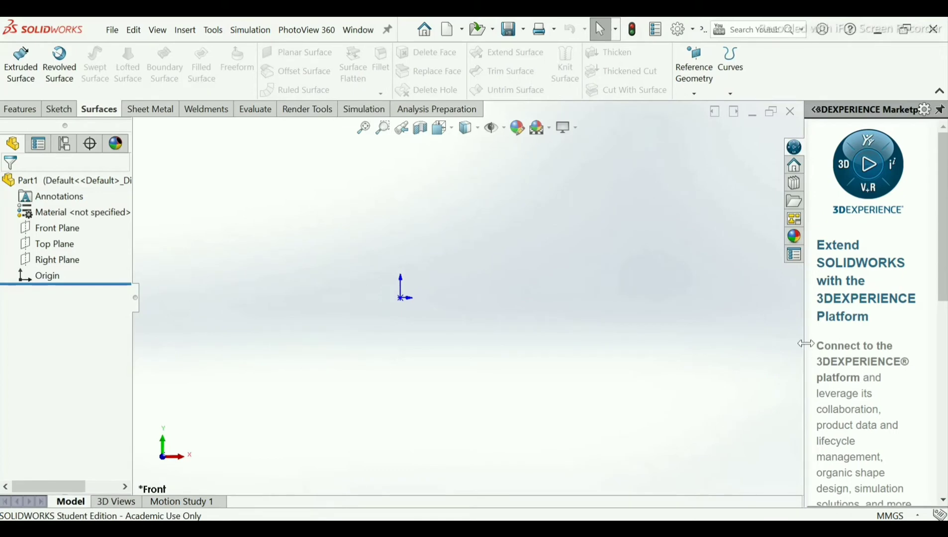
left_click_drag(805, 344, 943, 370)
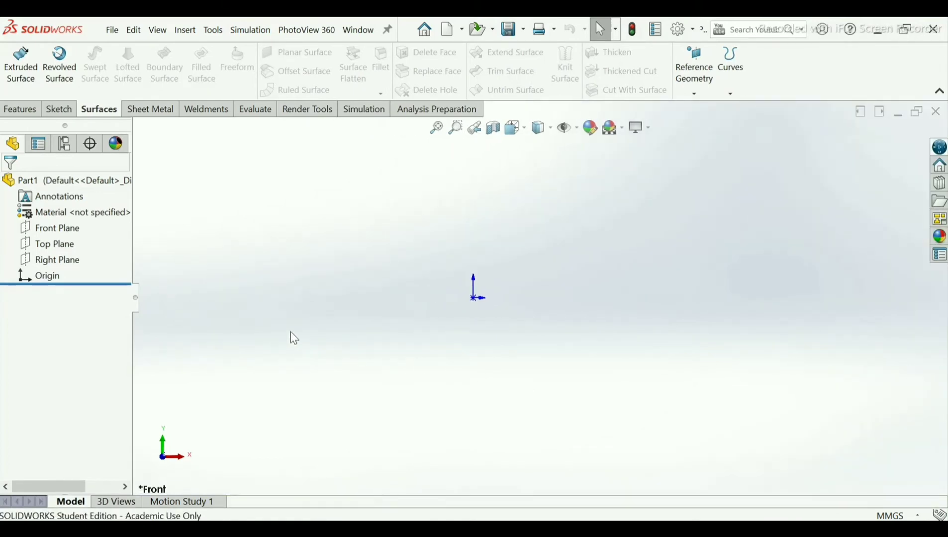
- Start a sketch on the Top Plane and draw a long horizontal centerline through the origin, starting about 153 mm to its left
left_click(64, 244)
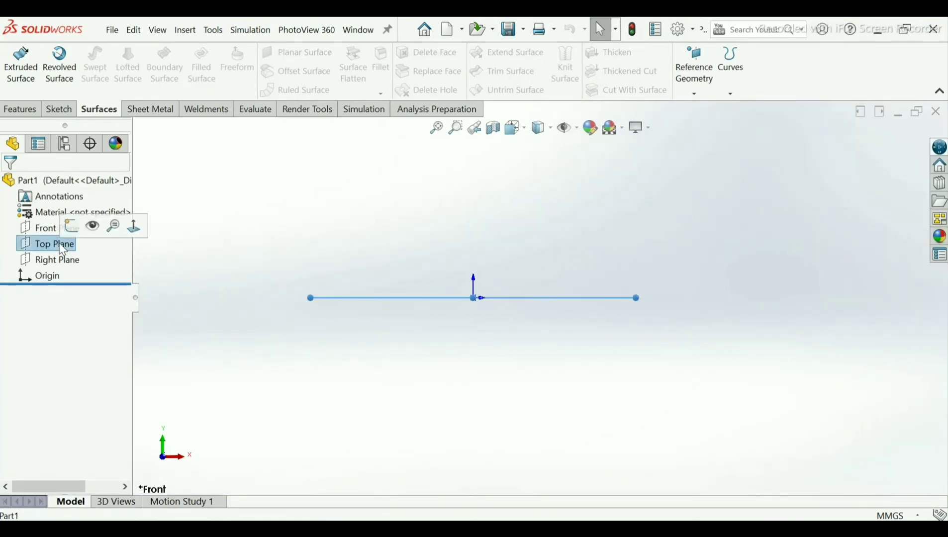
left_click(64, 230)
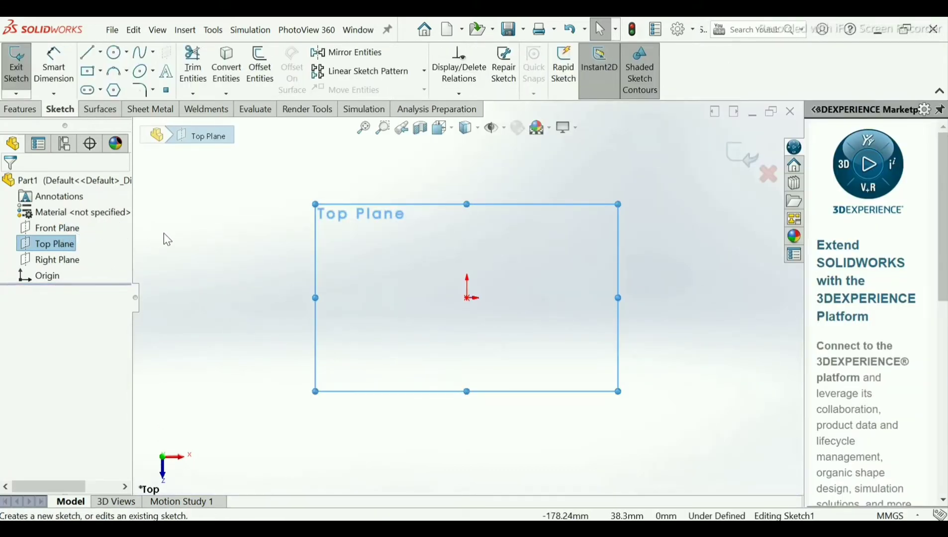
left_click(101, 53)
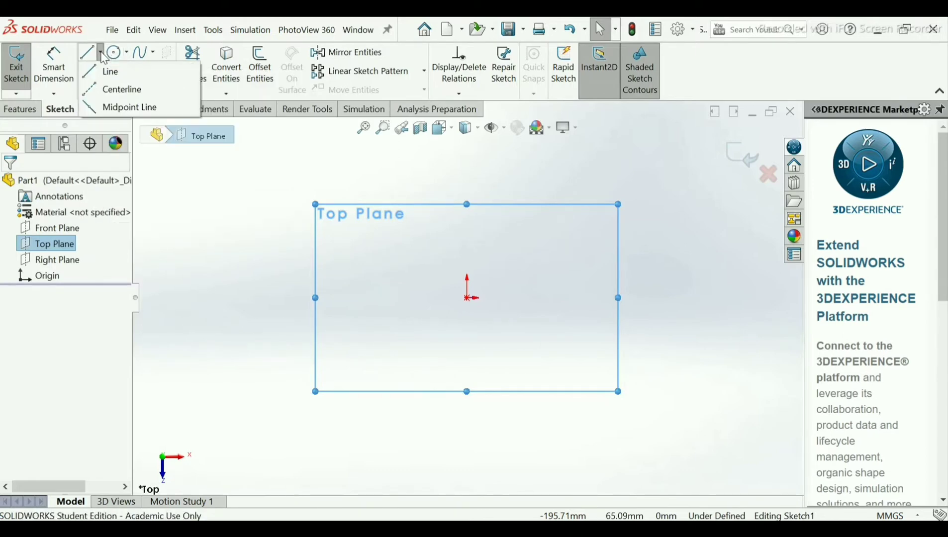
left_click(109, 92)
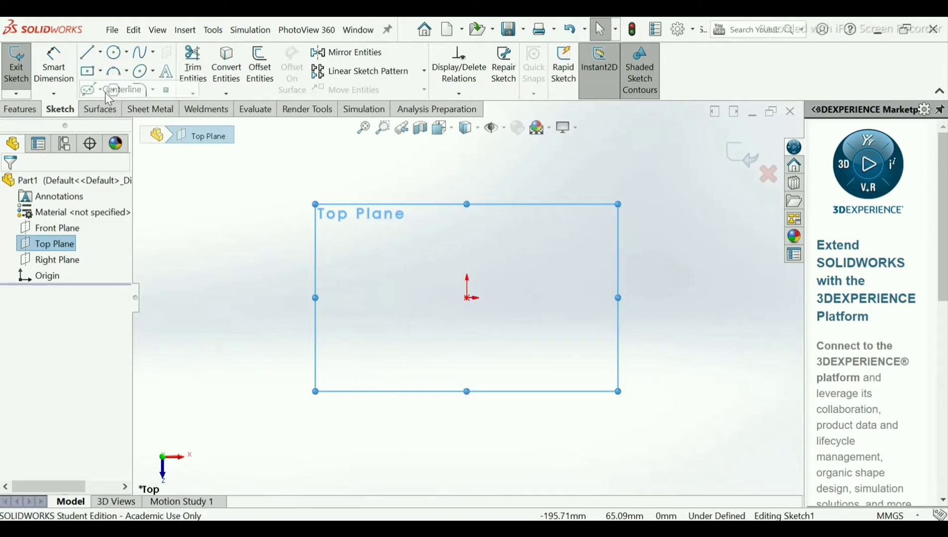
left_click(206, 298)
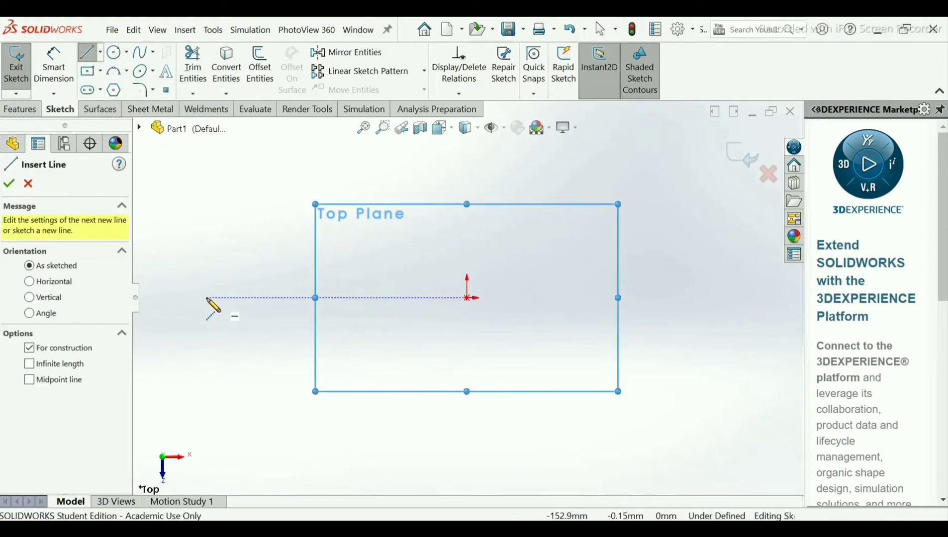
left_click(742, 321)
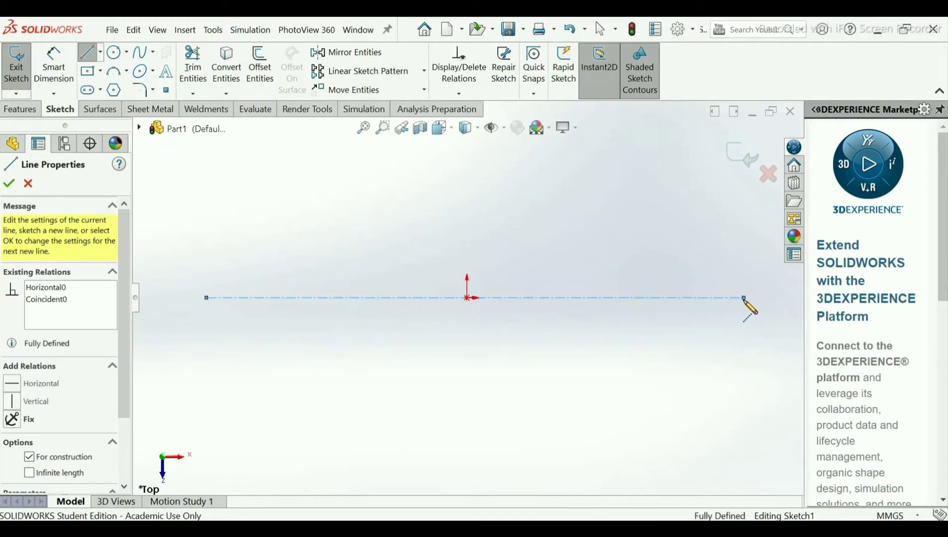
right_click(745, 304)
left_click(752, 311)
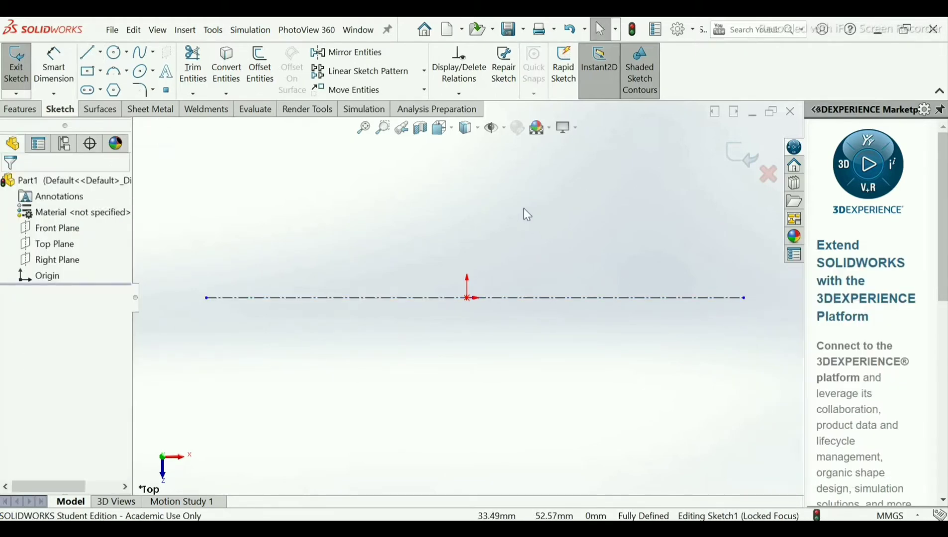
- Draw a vertical centerline about 40 mm long upward from the horizontal centerline, about 120 mm left of the origin
left_click(100, 52)
left_click(105, 89)
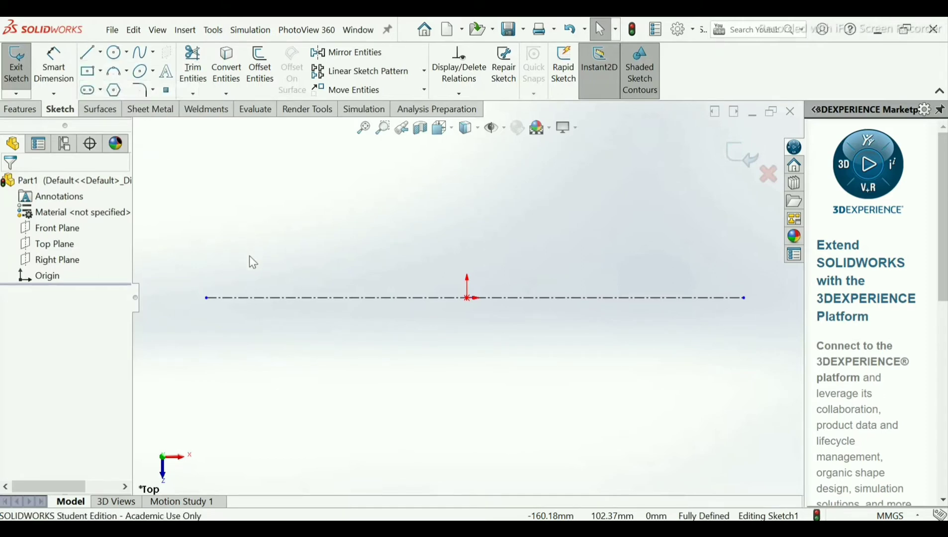
left_click(262, 297)
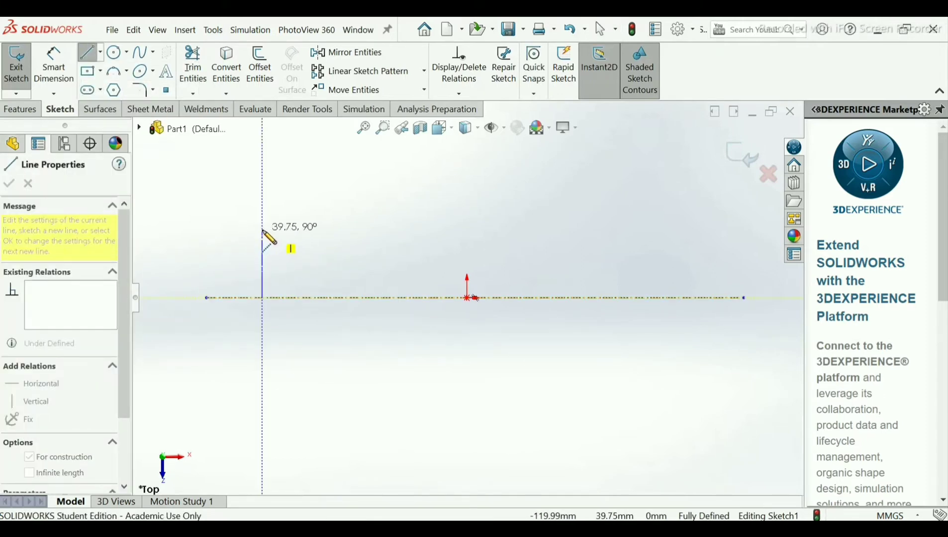
left_click(263, 230)
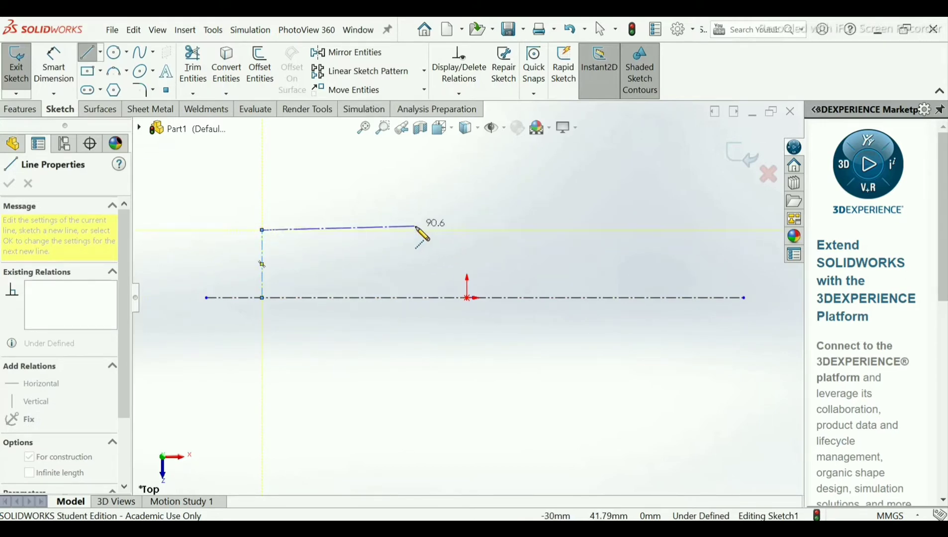
right_click(306, 230)
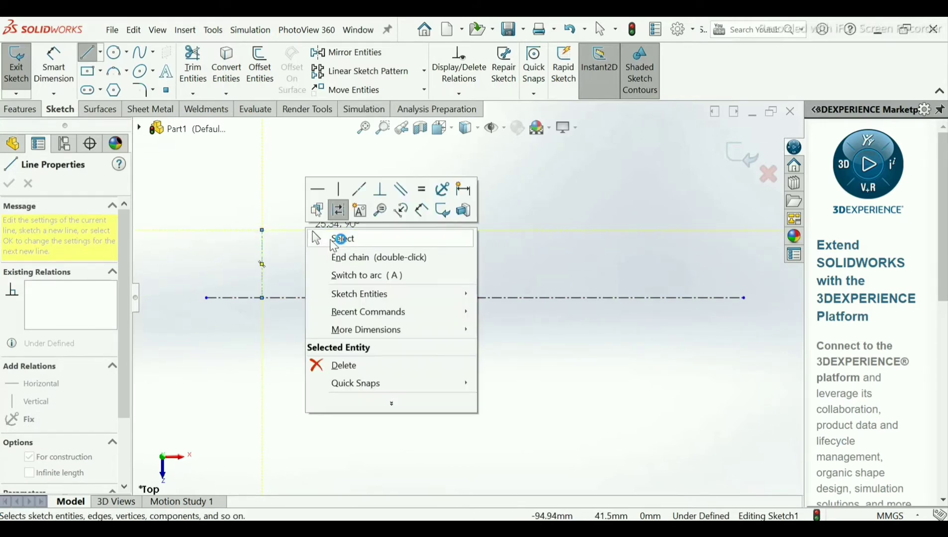
left_click(335, 239)
- Draw a vertical centerline about 74 mm long upward from the origin
left_click(99, 51)
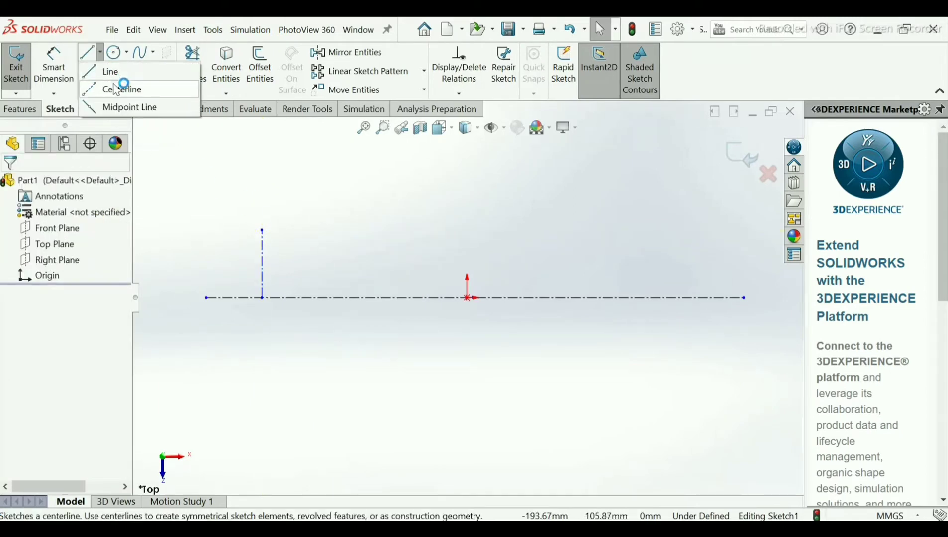
left_click(112, 86)
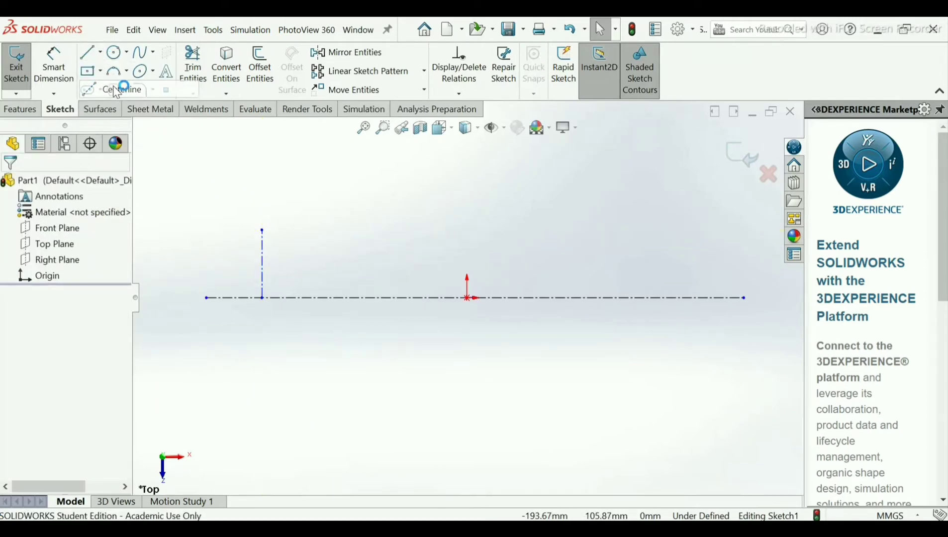
left_click(466, 298)
left_click(466, 171)
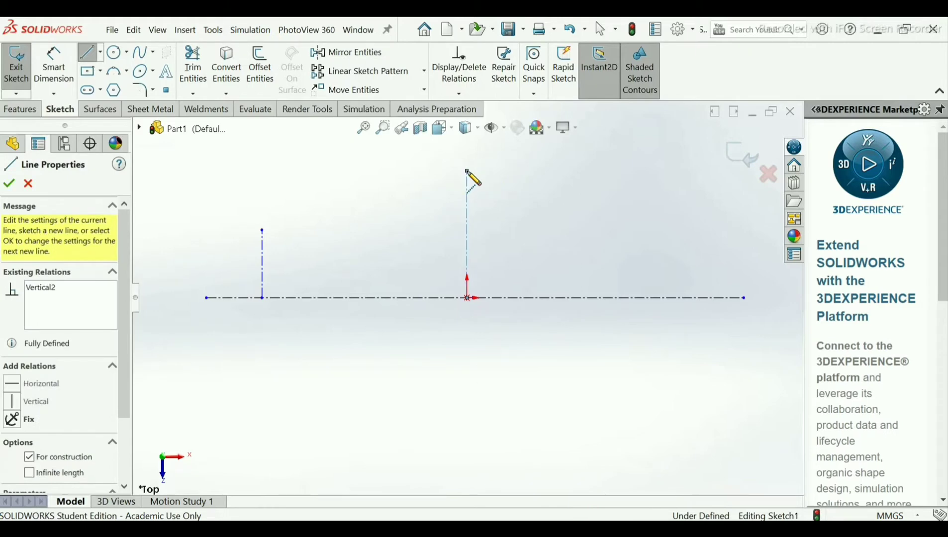
right_click(466, 172)
left_click(502, 182)
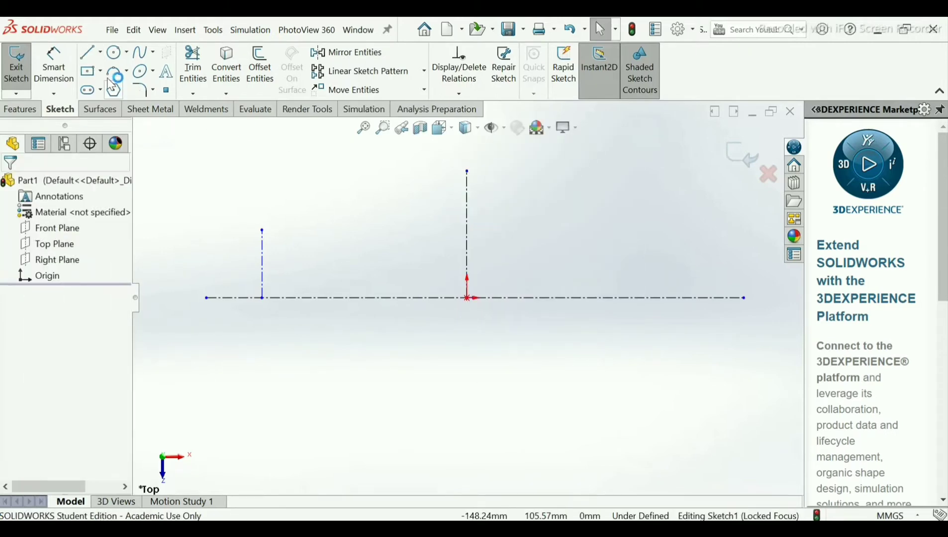
- Draw a short vertical centerline upward from the horizontal centerline, about 145 mm right of the origin
left_click(100, 51)
left_click(112, 86)
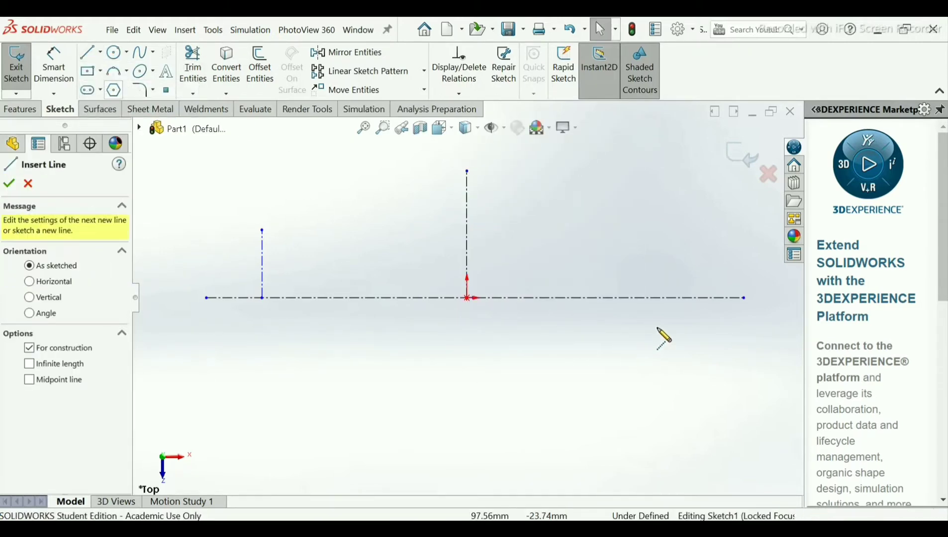
left_click(714, 298)
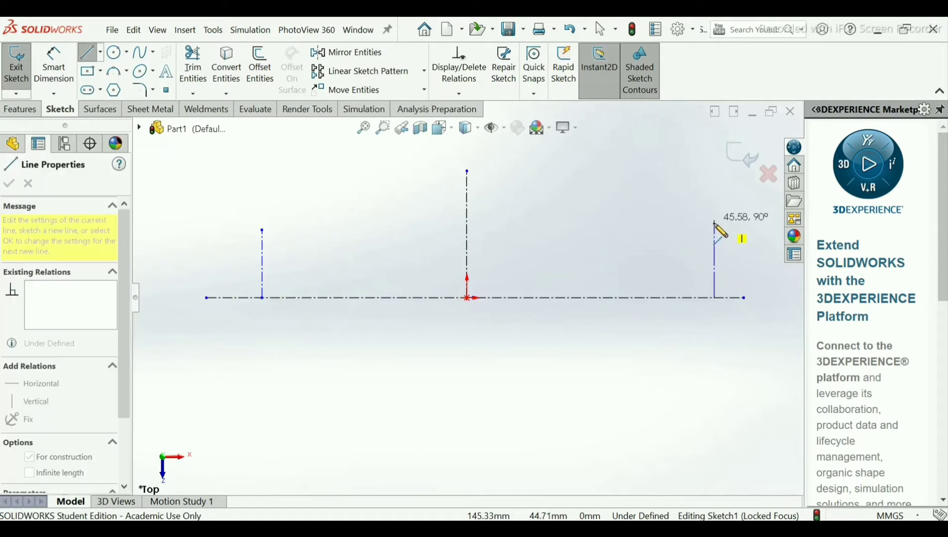
left_click(713, 230)
right_click(714, 230)
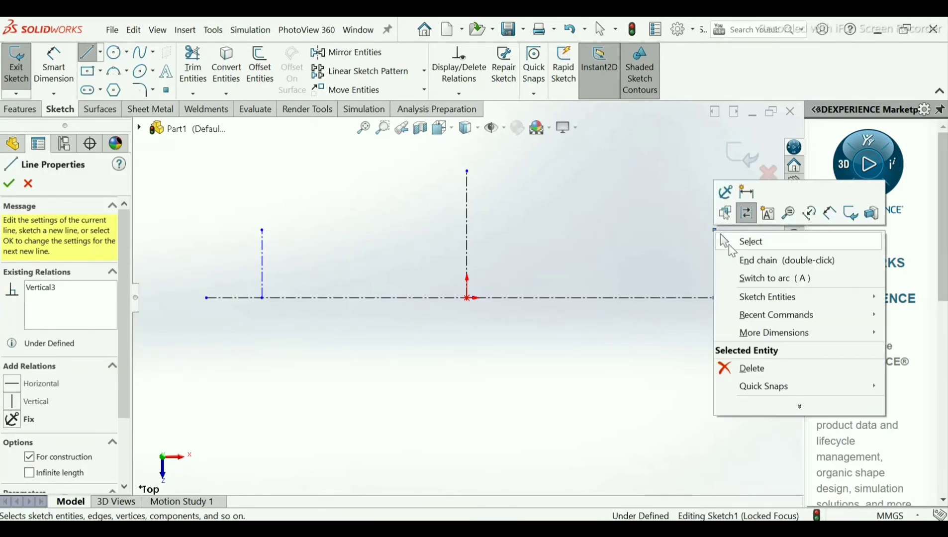
left_click(728, 244)
- Extend the horizontal centerline's right end to about 269 mm from the origin
key("z")
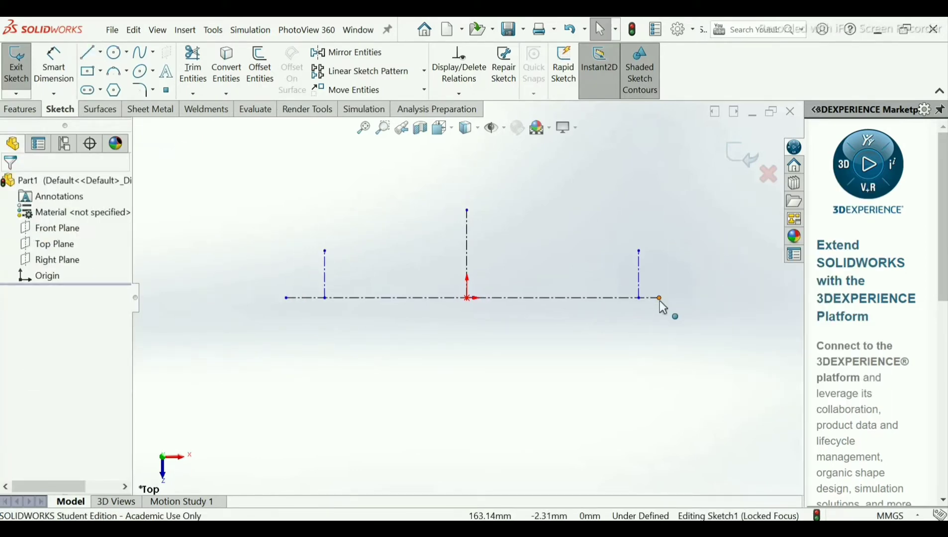
left_click_drag(658, 298, 784, 307)
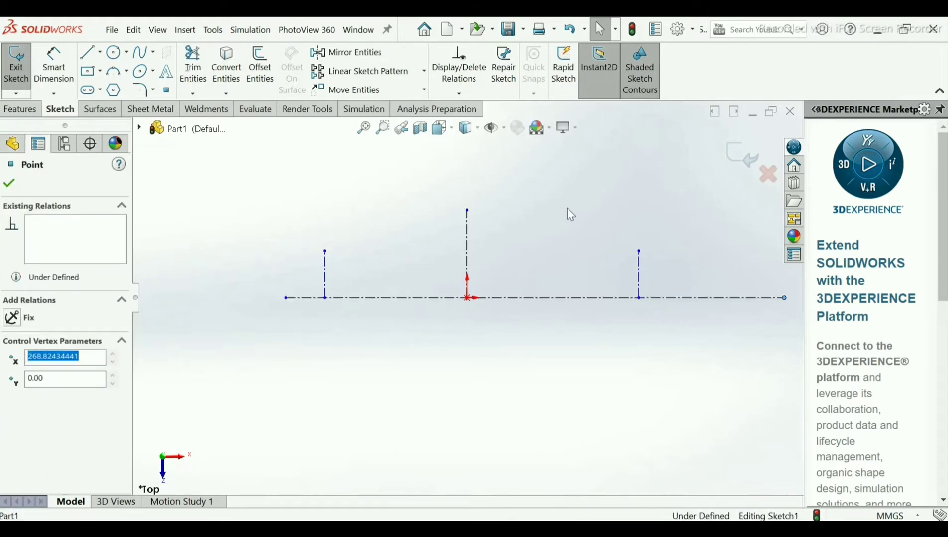
left_click(565, 209)
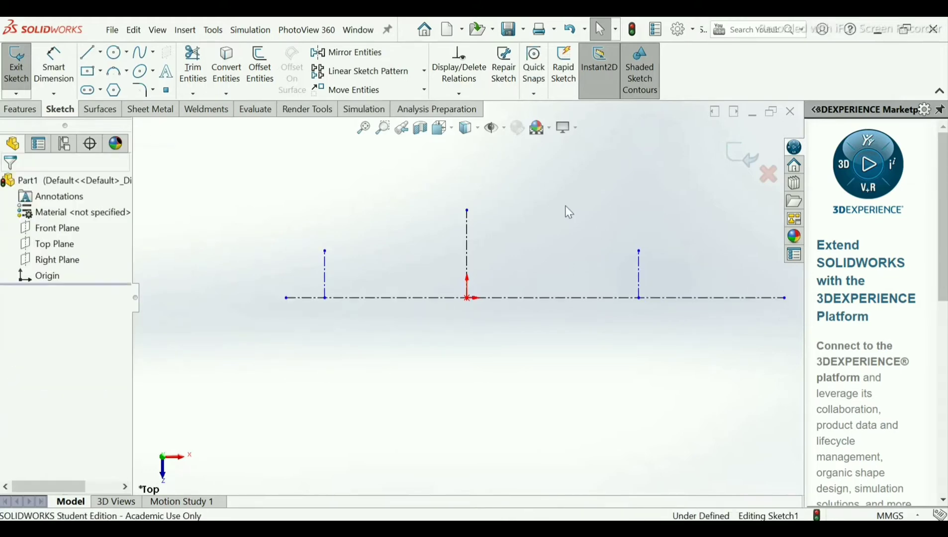
- Dimension the distance between the left vertical centerline and the origin's vertical centerline as 22.5 mm
left_click(68, 81)
left_click(326, 273)
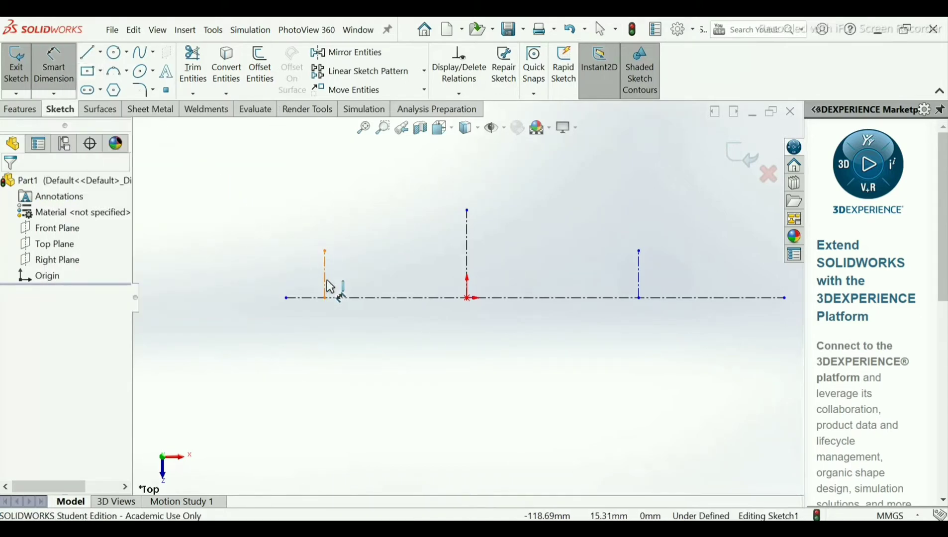
left_click(468, 271)
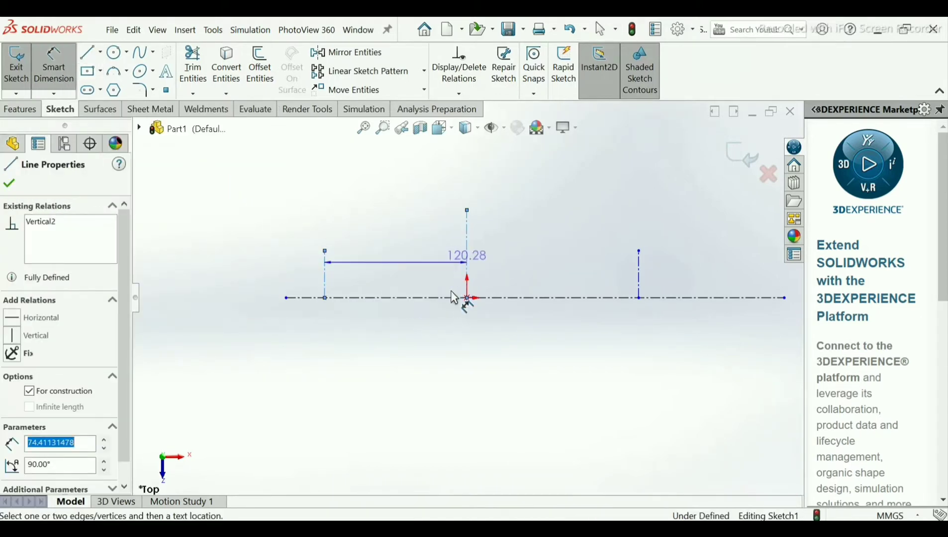
left_click(386, 356)
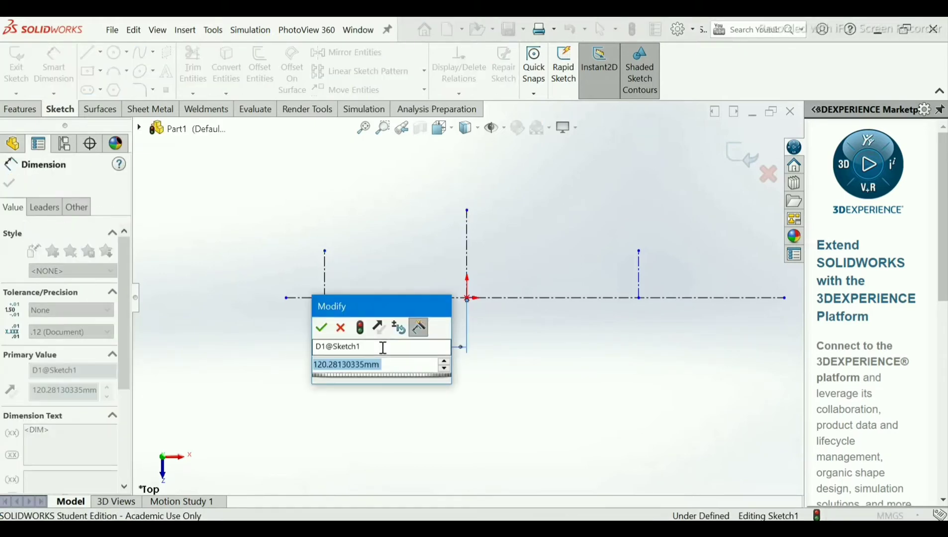
type("22.5")
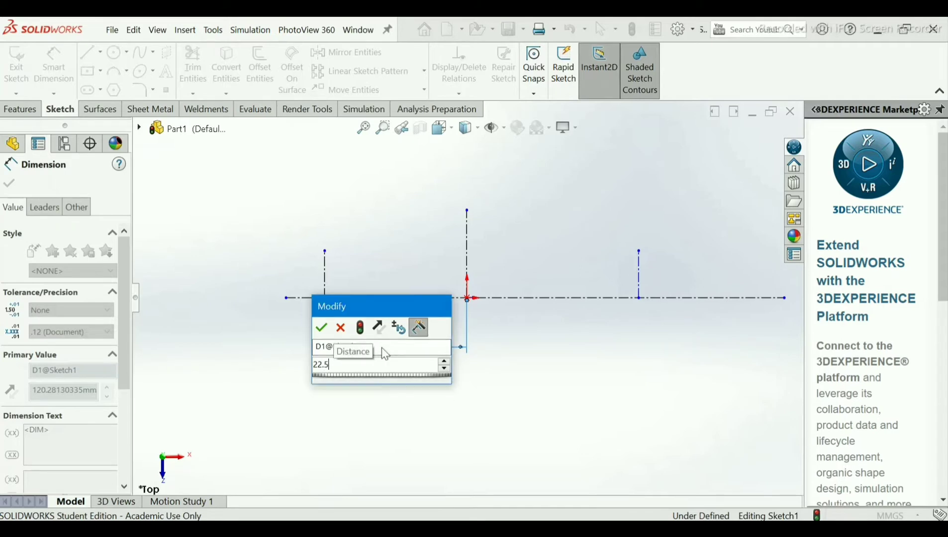
key("Return")
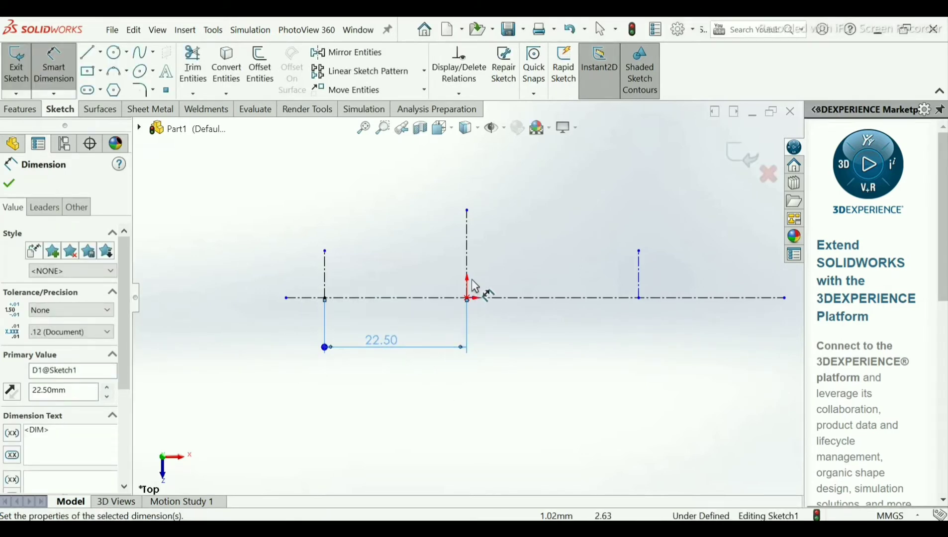
- Dimension the distance between the origin's vertical centerline and the right vertical centerline as 105 mm
left_click(640, 293)
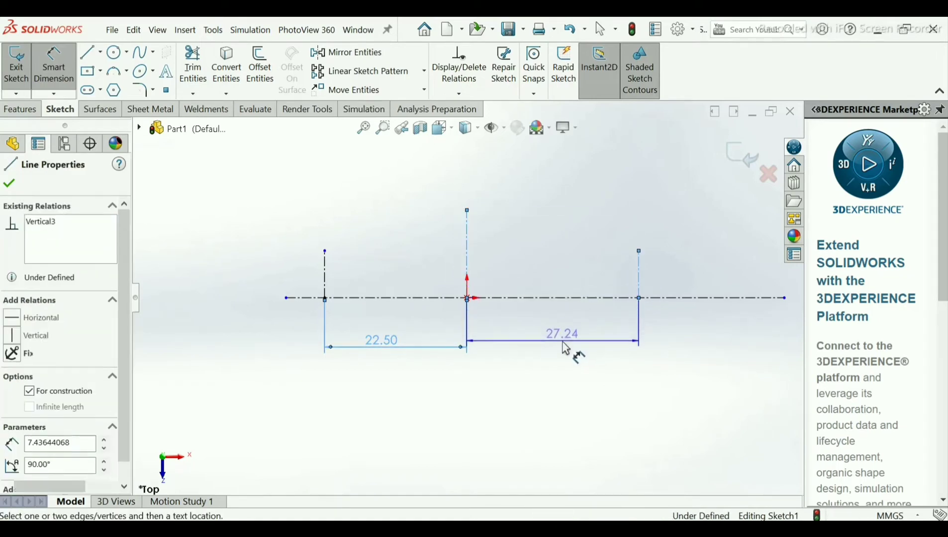
left_click(566, 349)
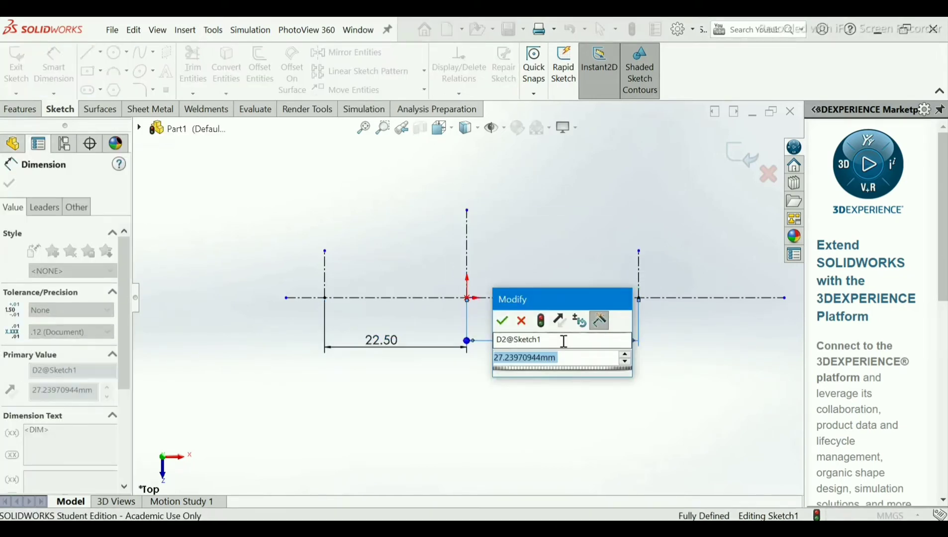
type("30")
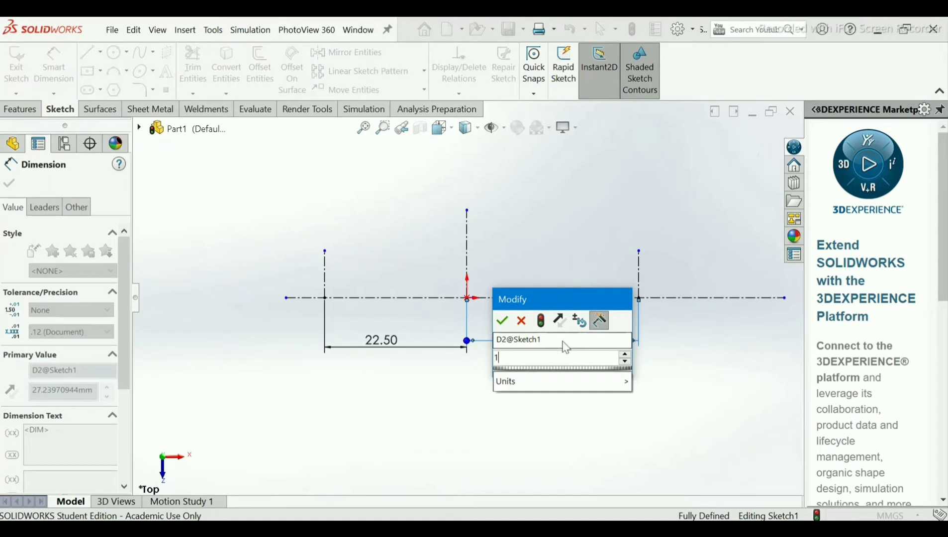
key("Return")
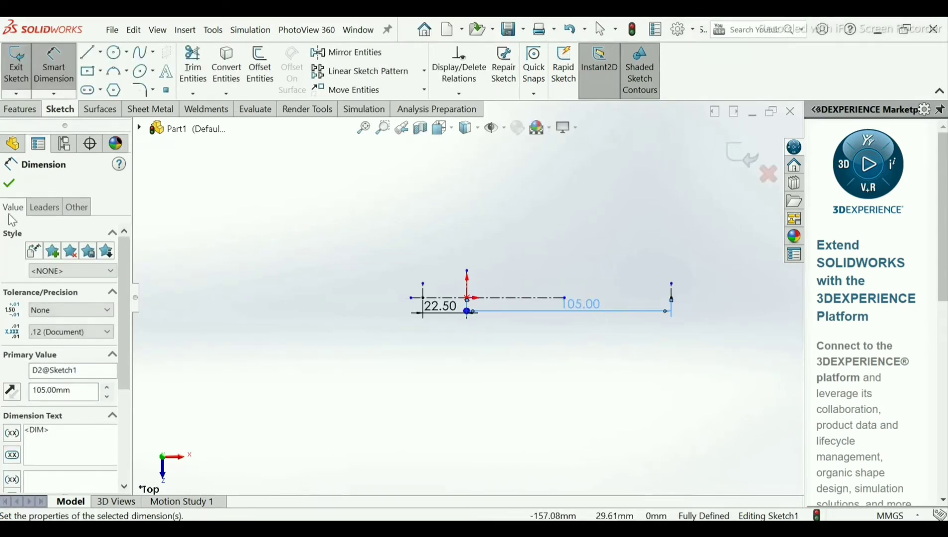
left_click(10, 184)
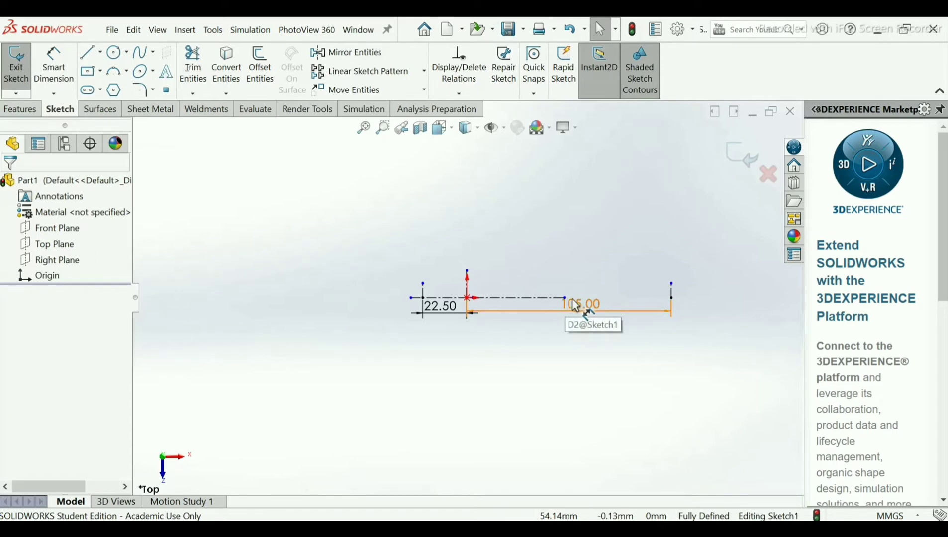
- Stretch the horizontal centerline's right end slightly past the right vertical centerline
scroll(573, 301, "down", 2)
left_click(694, 298)
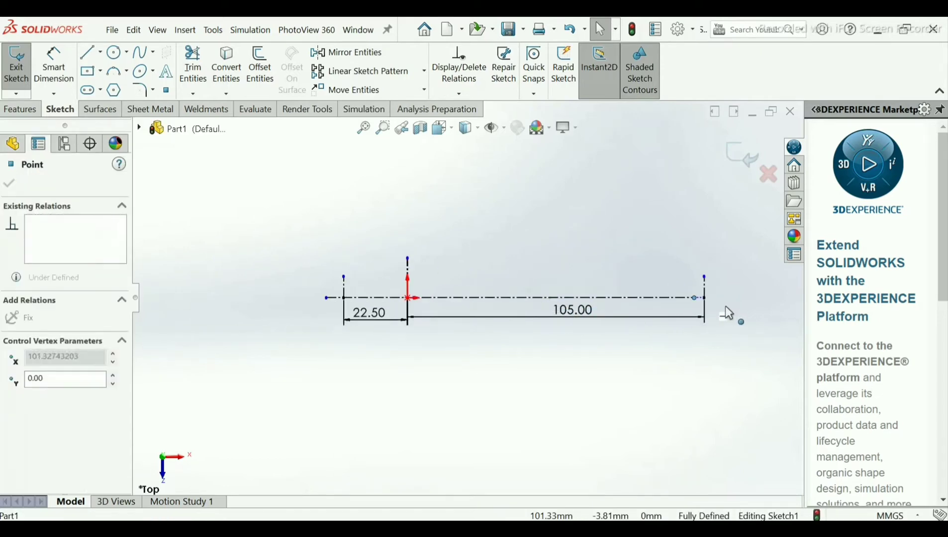
left_click(544, 229)
- Switch to DESIGN OF SPOON (2).pdf in the browser, check the plan view's outline radii and centre distances, and return to SOLIDWORKS
scroll(453, 293, "down", 2)
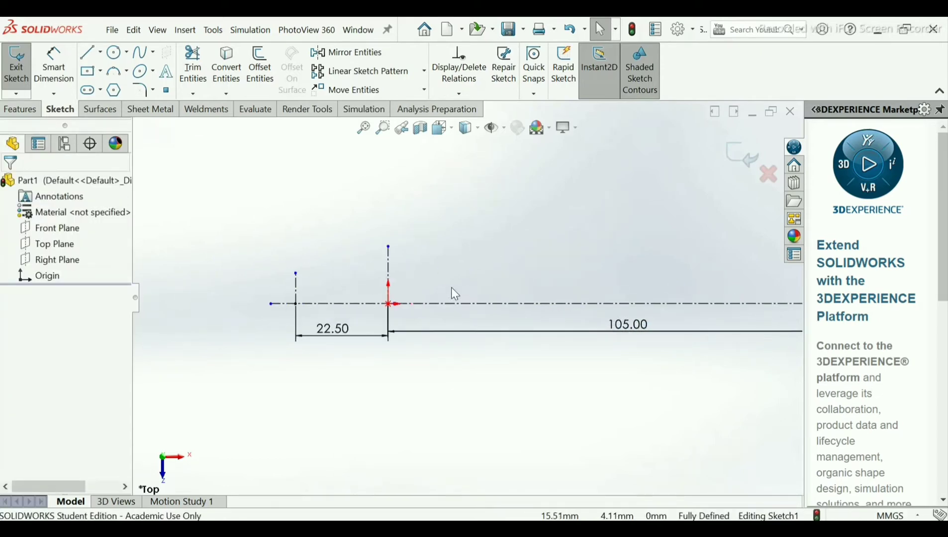
scroll(454, 293, "down", 2)
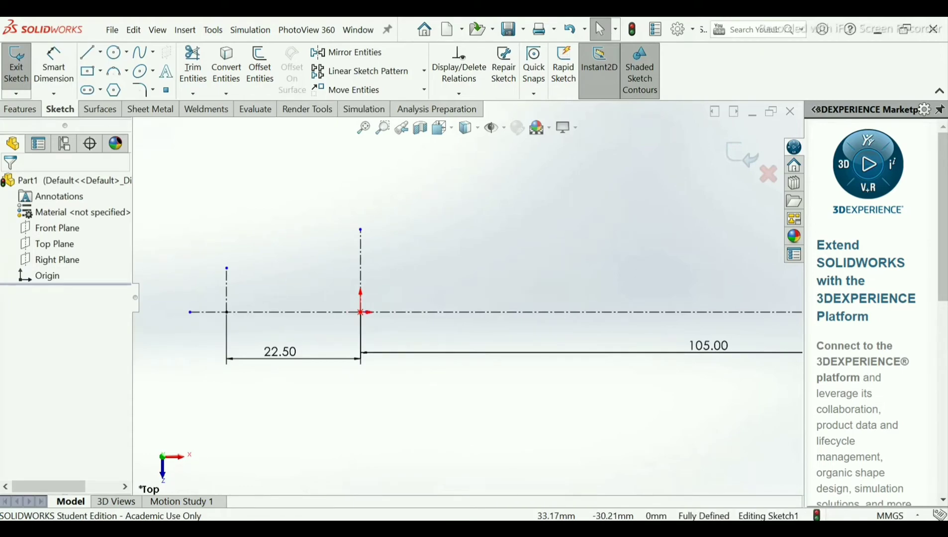
left_click(552, 475)
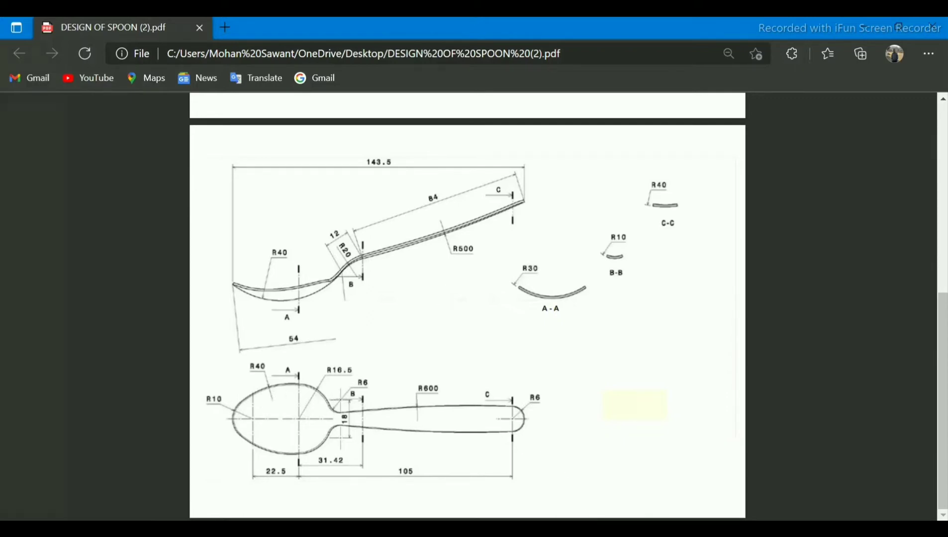
mouse_move(612, 530)
left_click(661, 483)
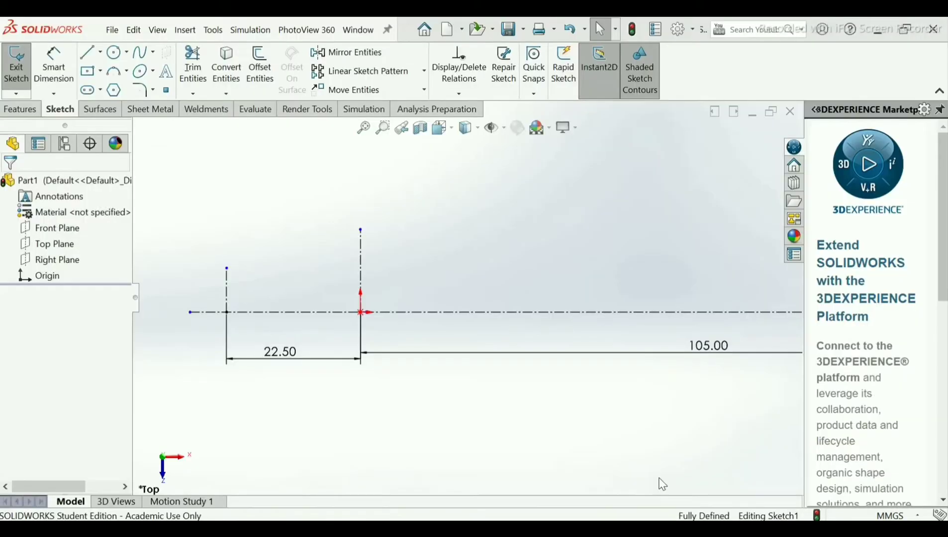
- Sketch a three-point arc for the bowl tip, starting about 35 mm left of the origin and bulging up and left, centred about 25 mm left
scroll(463, 298, "up", 3)
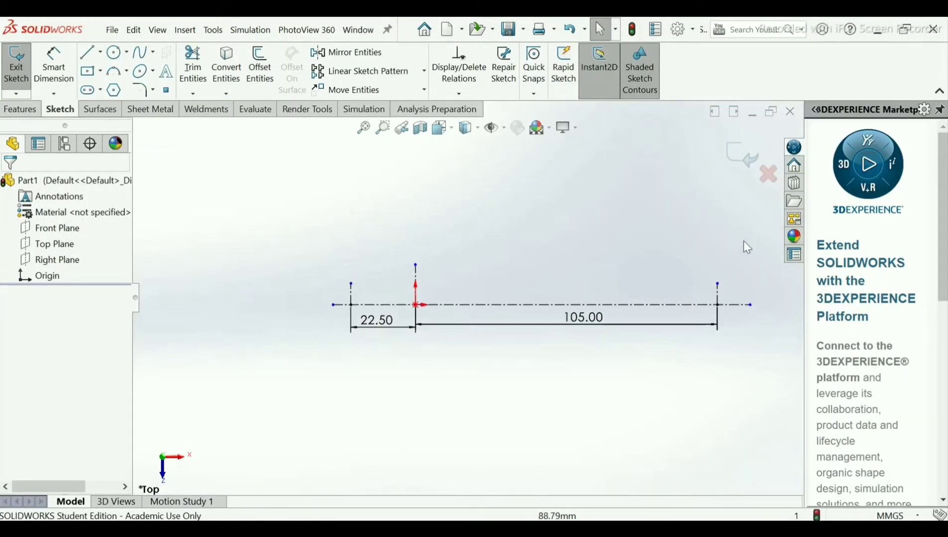
scroll(499, 288, "down", 3)
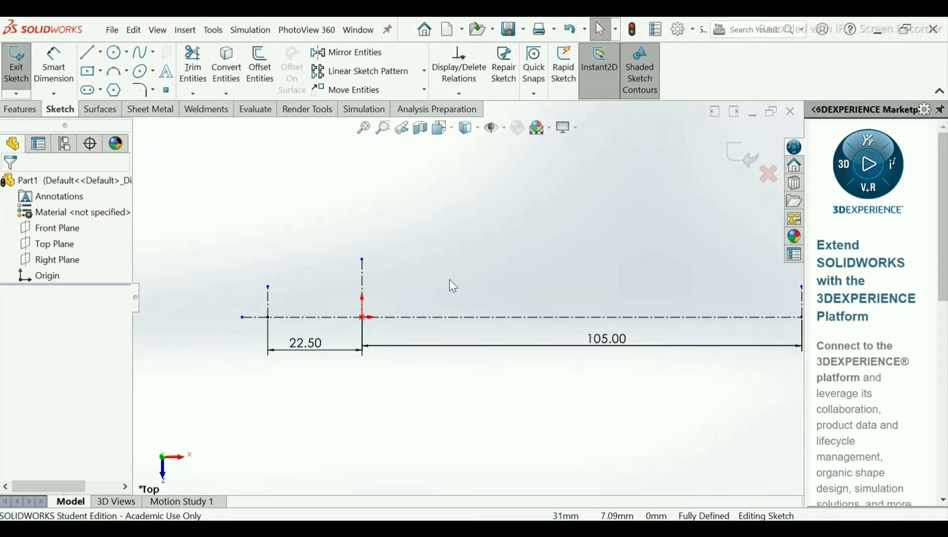
left_click(114, 82)
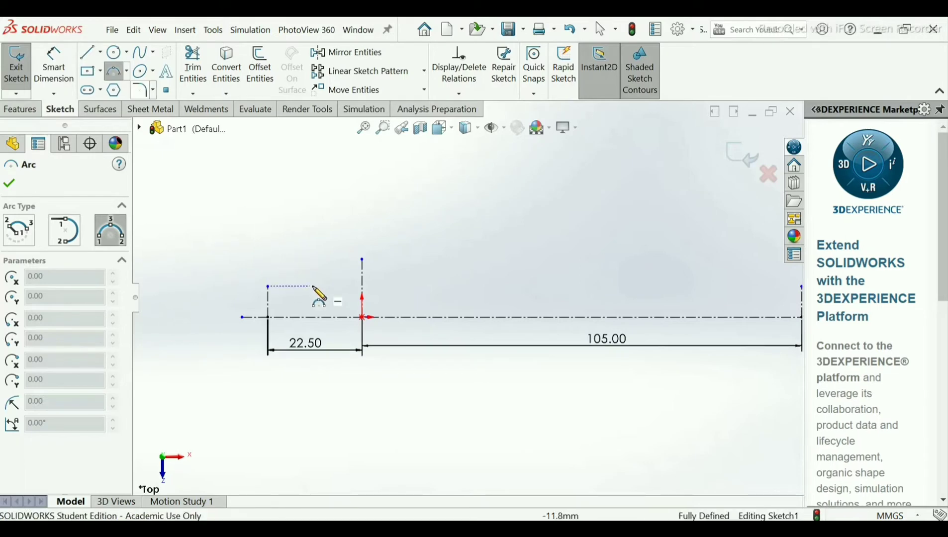
scroll(270, 328, "down", 2)
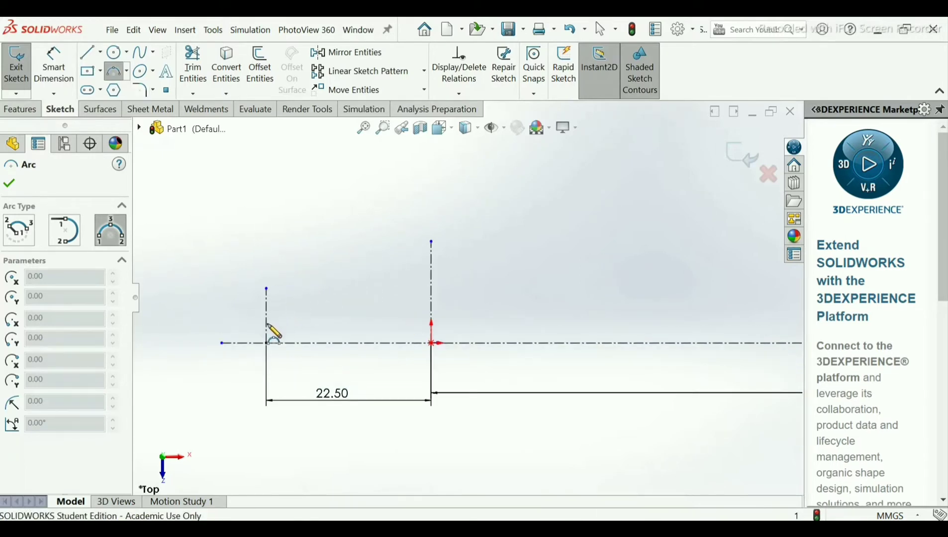
left_click(173, 342)
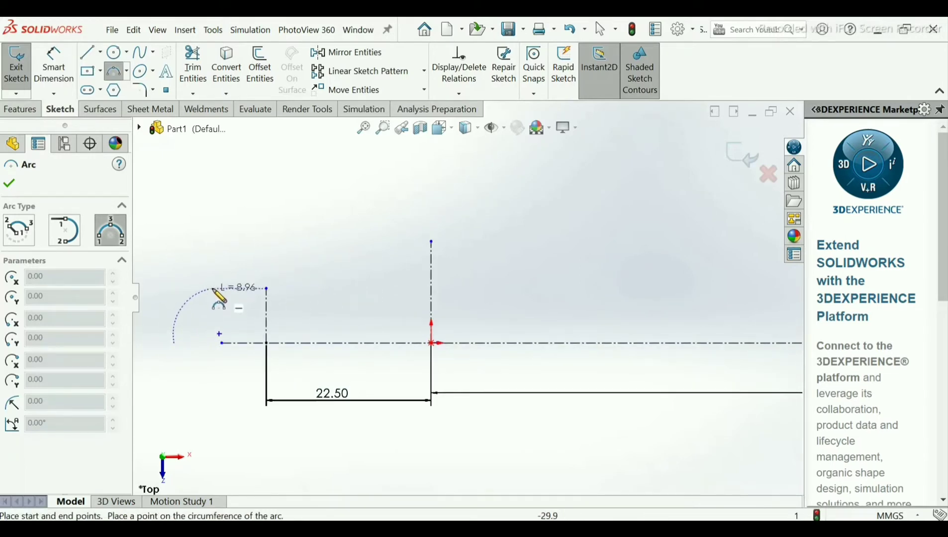
left_click(218, 284)
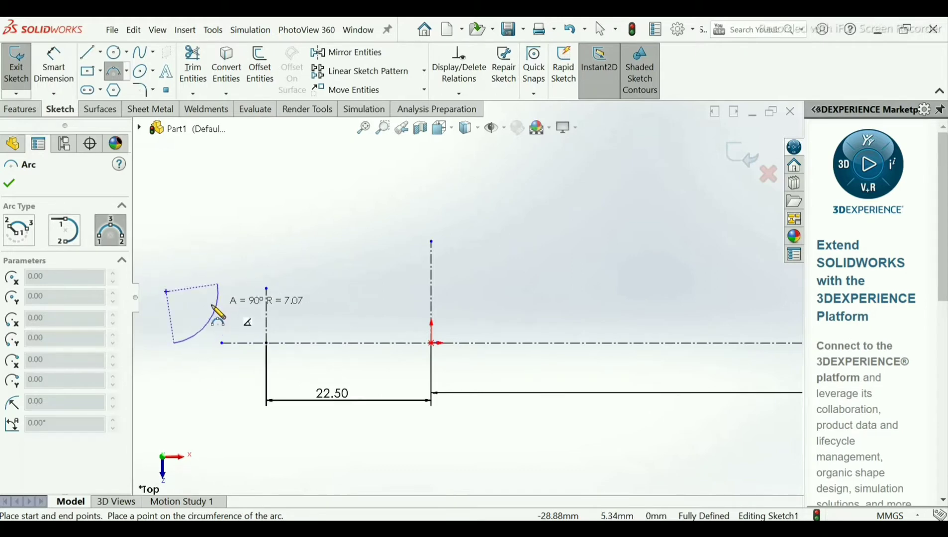
left_click(197, 300)
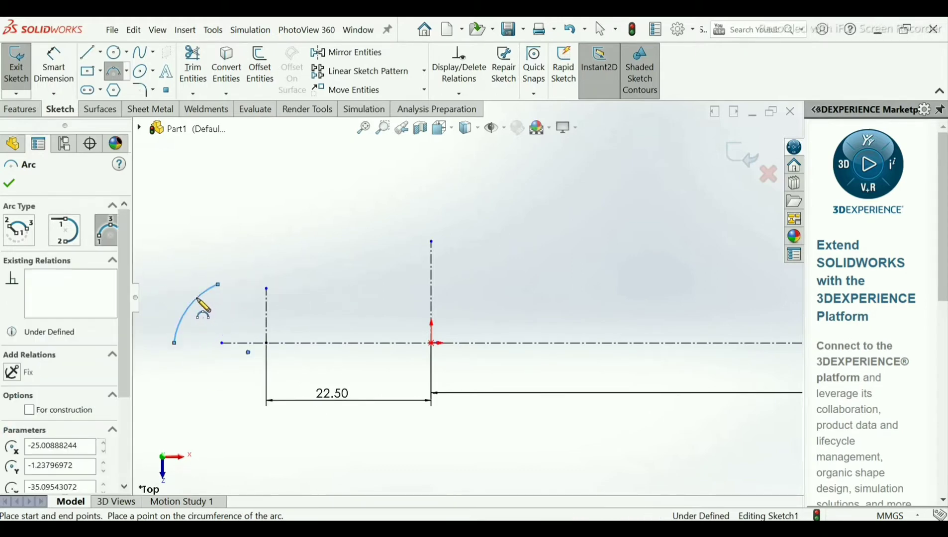
right_click(220, 312)
left_click(220, 310)
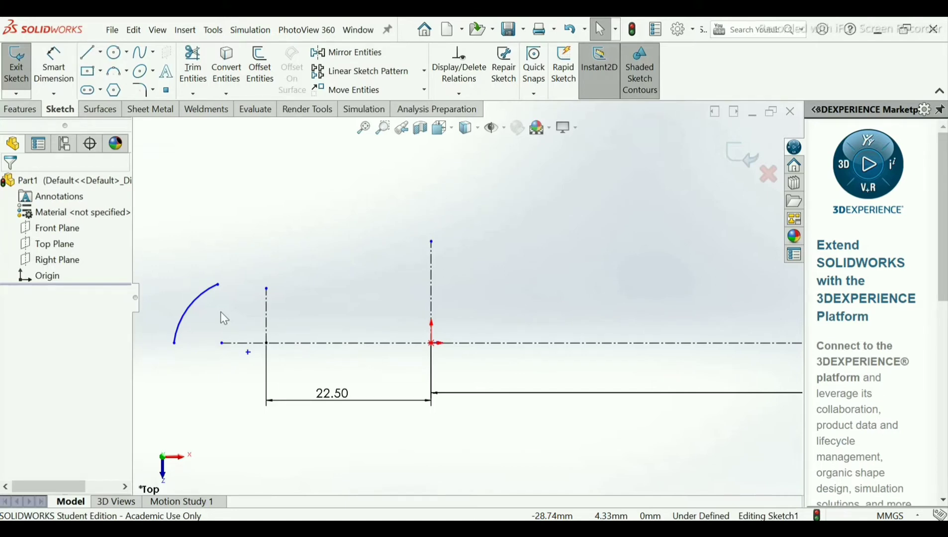
- Make the bowl-tip arc's centre coincident with the left vertical centerline's lower end on the horizontal centerline
left_click(445, 98)
left_click(461, 127)
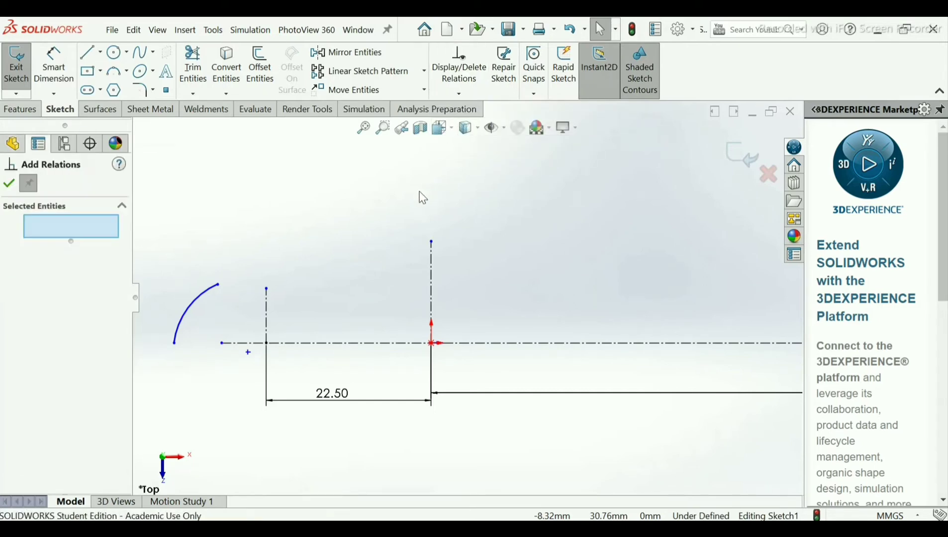
left_click(248, 353)
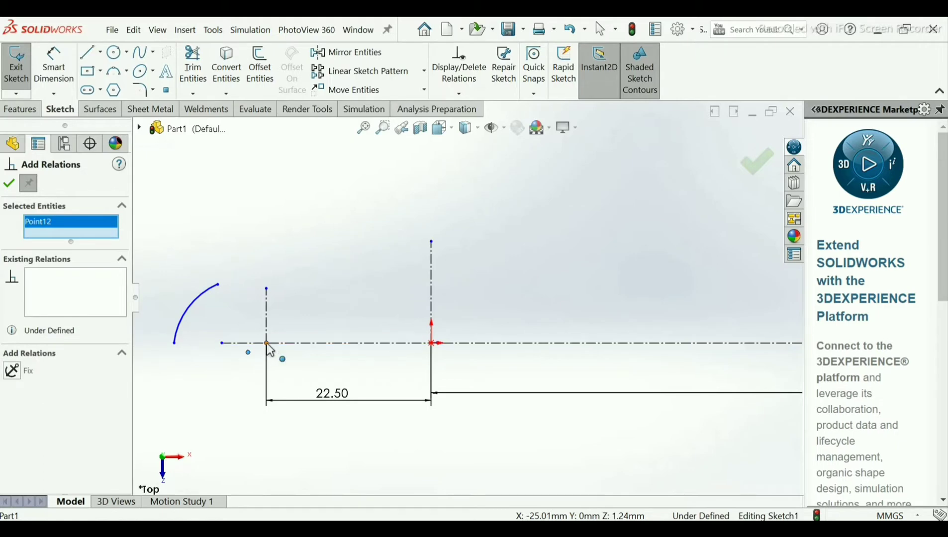
left_click(266, 343)
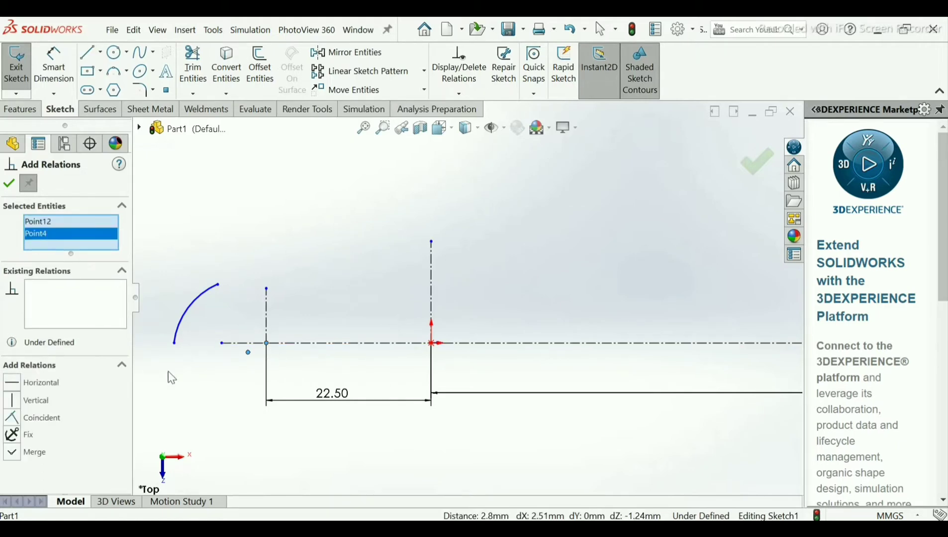
left_click(17, 424)
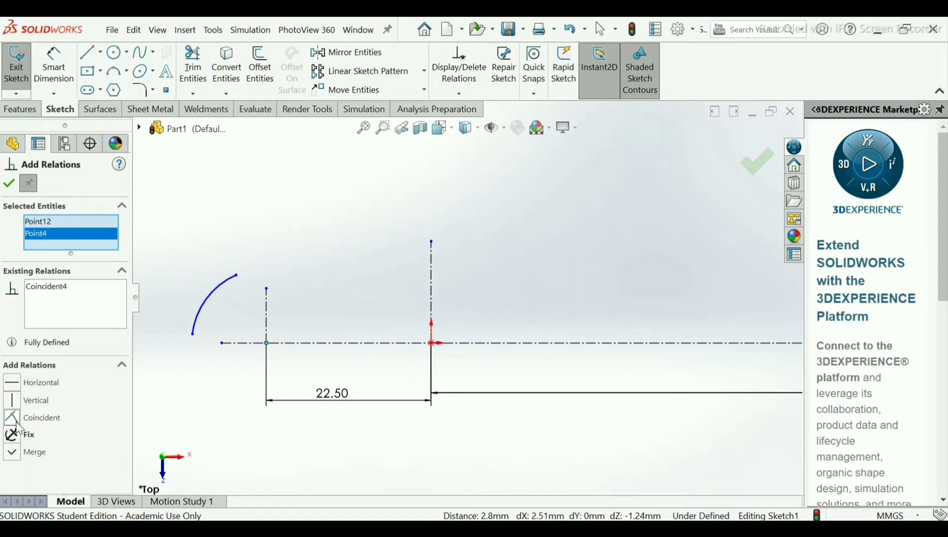
left_click(8, 183)
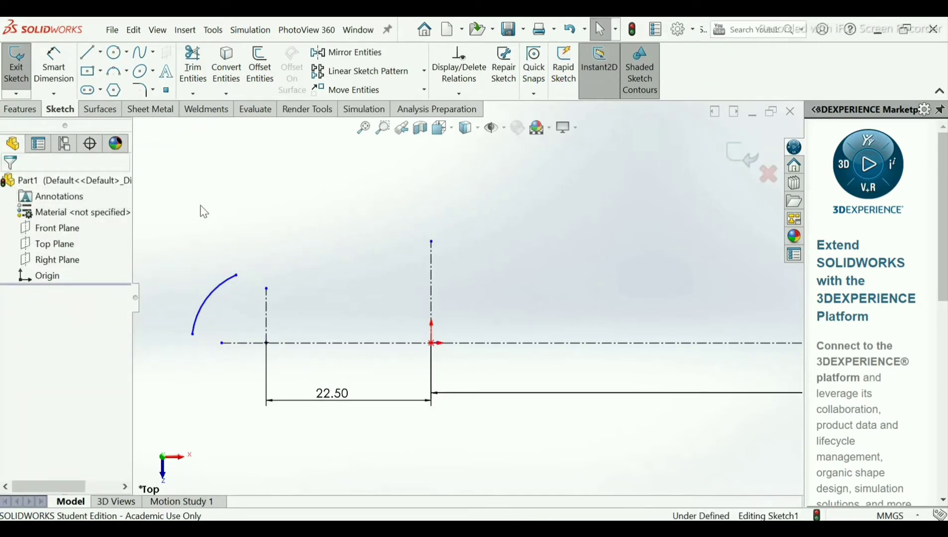
- Dimension the bowl-tip arc's radius as 10 mm
left_click(53, 65)
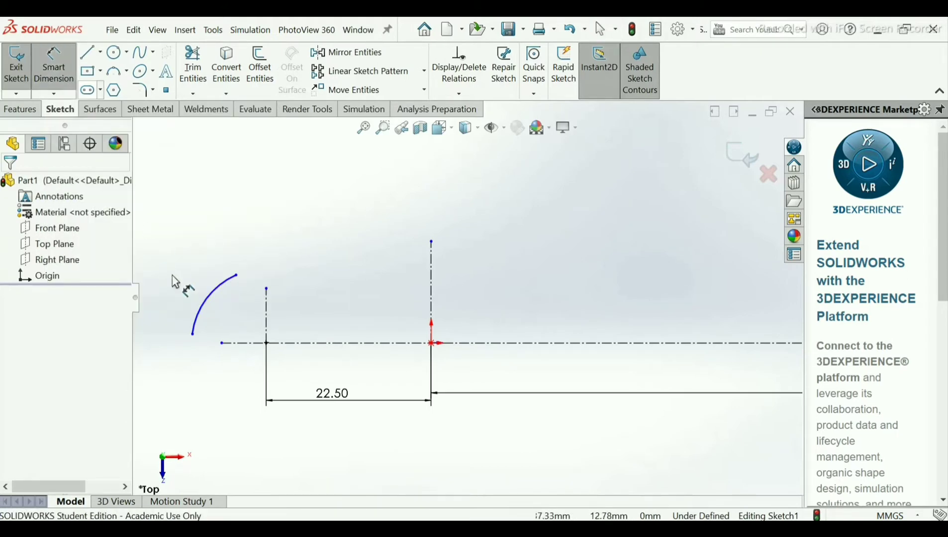
left_click(208, 294)
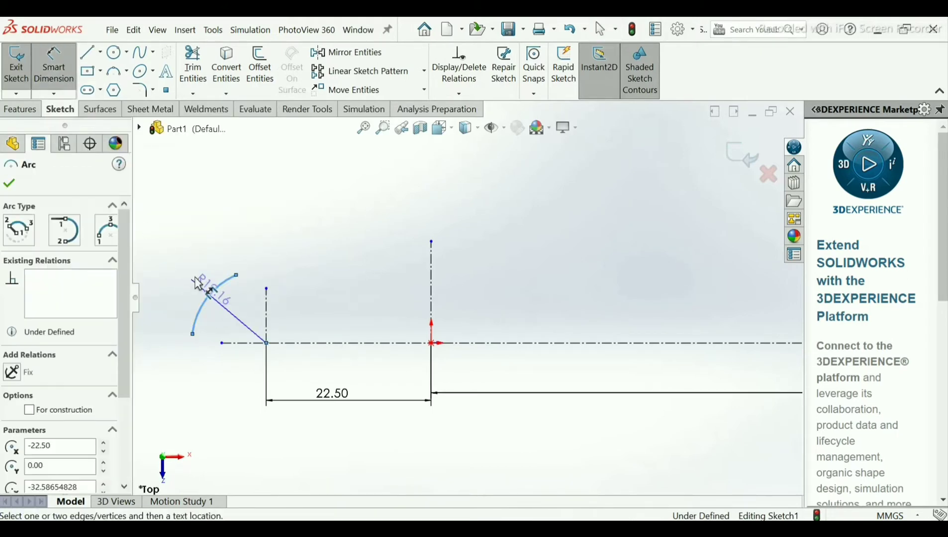
left_click(198, 284)
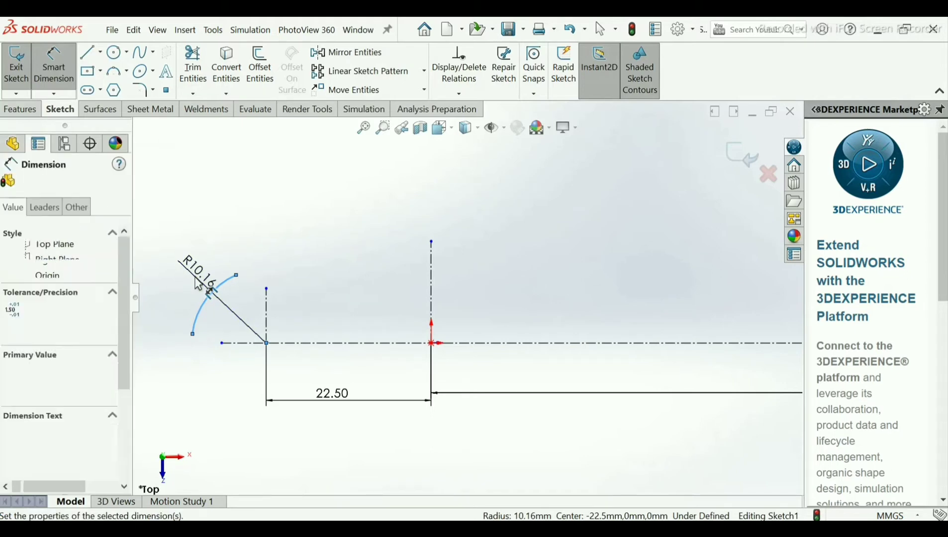
type("1")
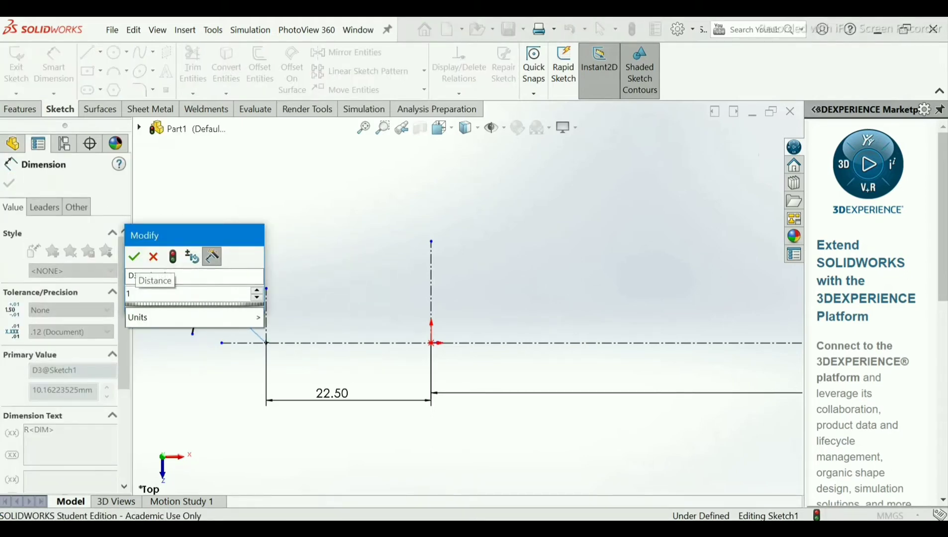
type("0")
key("Return")
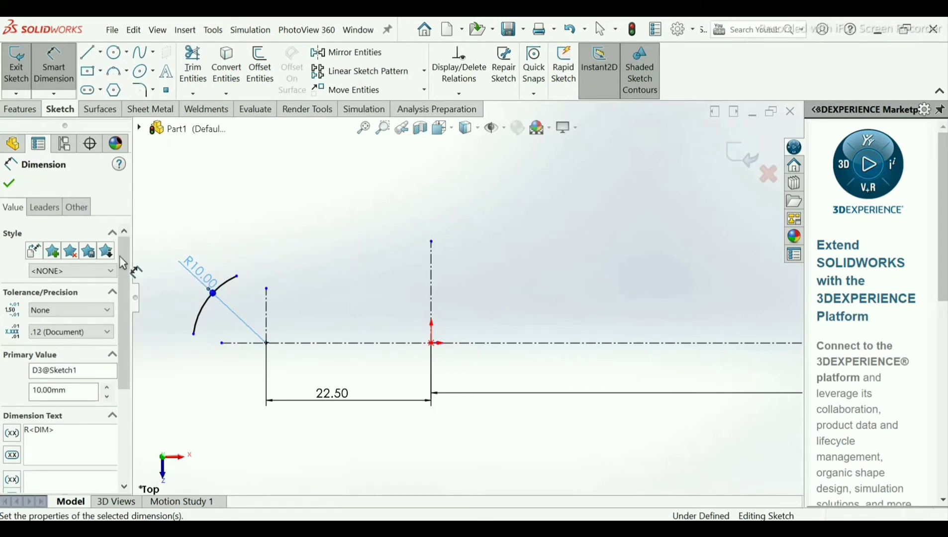
left_click(9, 183)
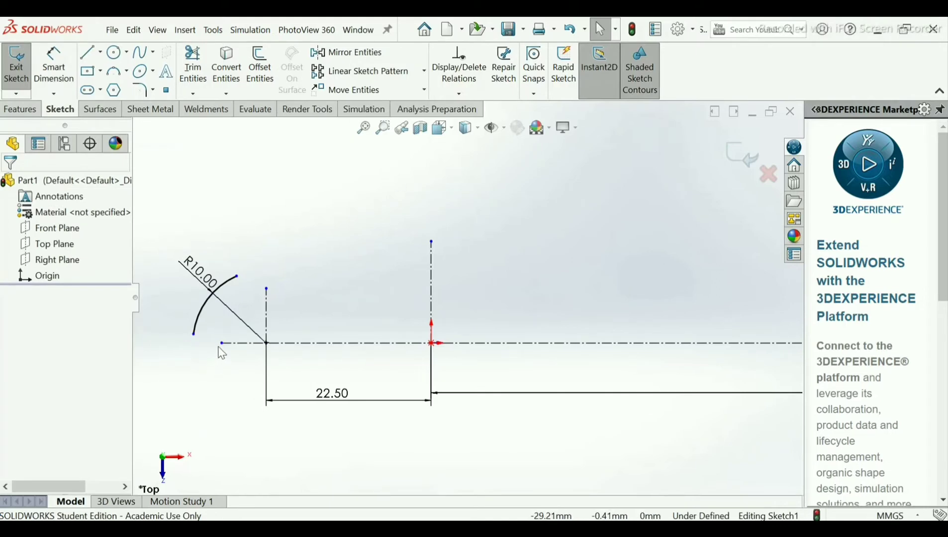
- Stretch the horizontal centerline's left end to about 39 mm left of the origin and place the tip arc's lower end on it
left_click_drag(222, 344, 147, 348)
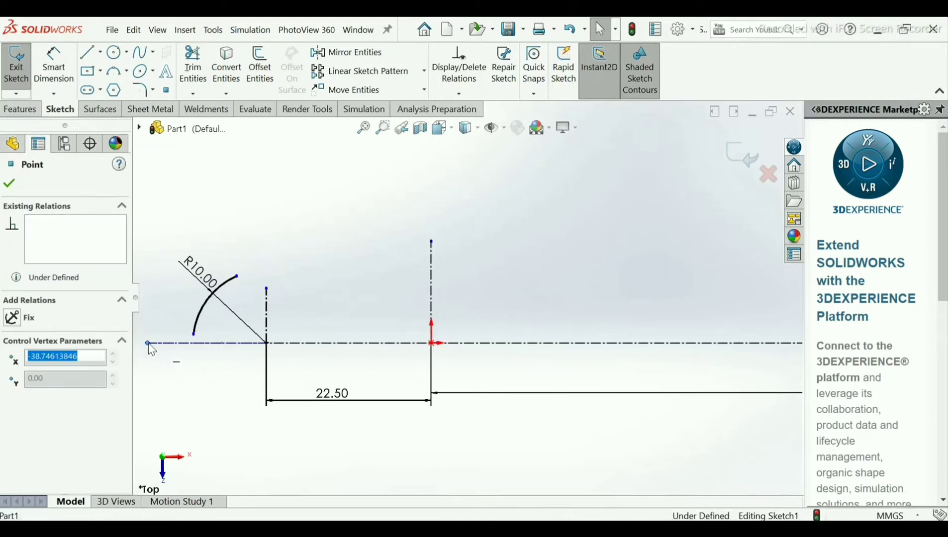
left_click(144, 285)
left_click_drag(194, 334, 195, 345)
left_click(169, 291)
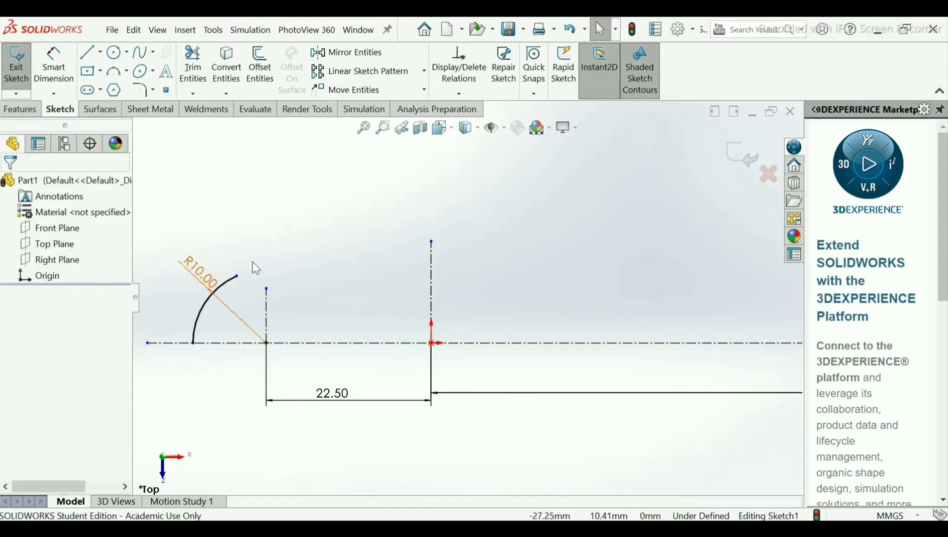
- Sketch a three-point arc just right of the origin, bulging up and right, with a radius of about 9.8 mm and spanning about 90°
scroll(294, 261, "up", 3)
scroll(503, 276, "up", 2)
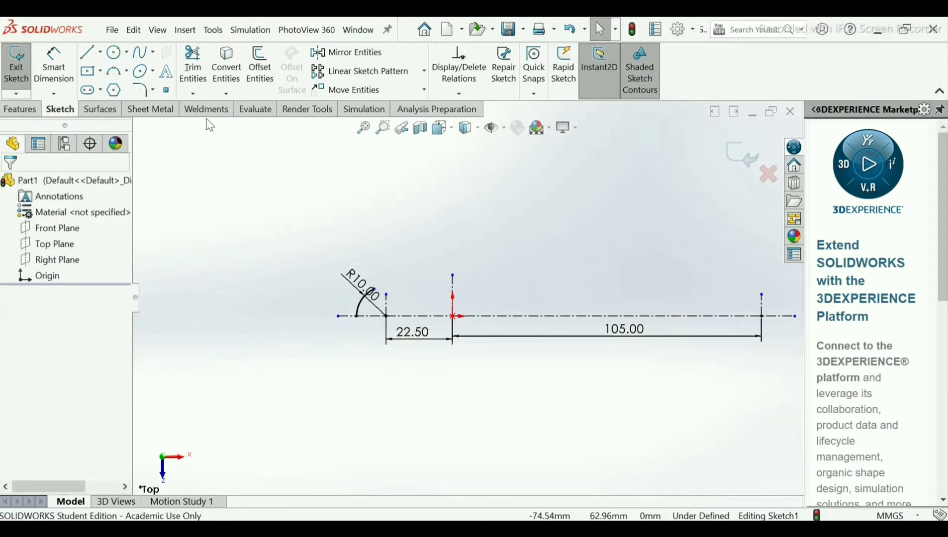
left_click(114, 71)
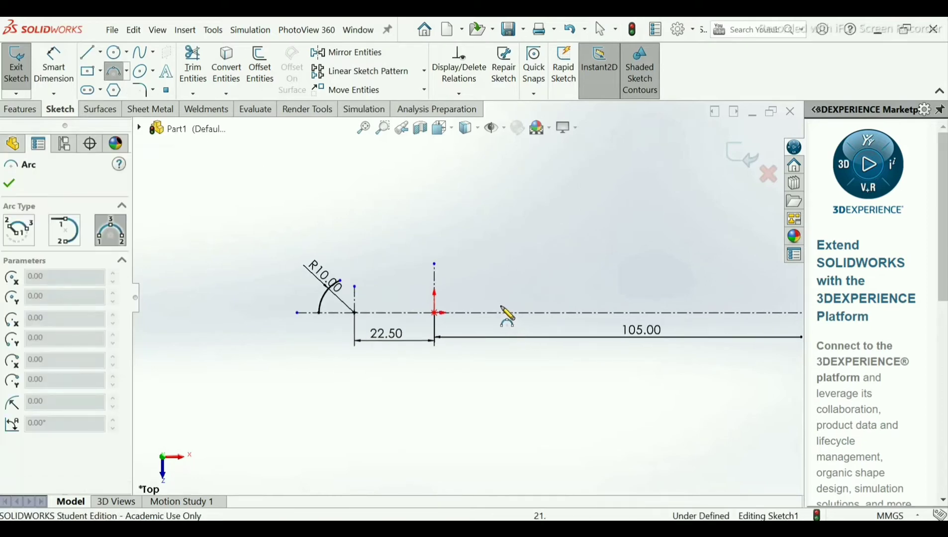
scroll(504, 313, "down", 4)
scroll(392, 234, "up", 2)
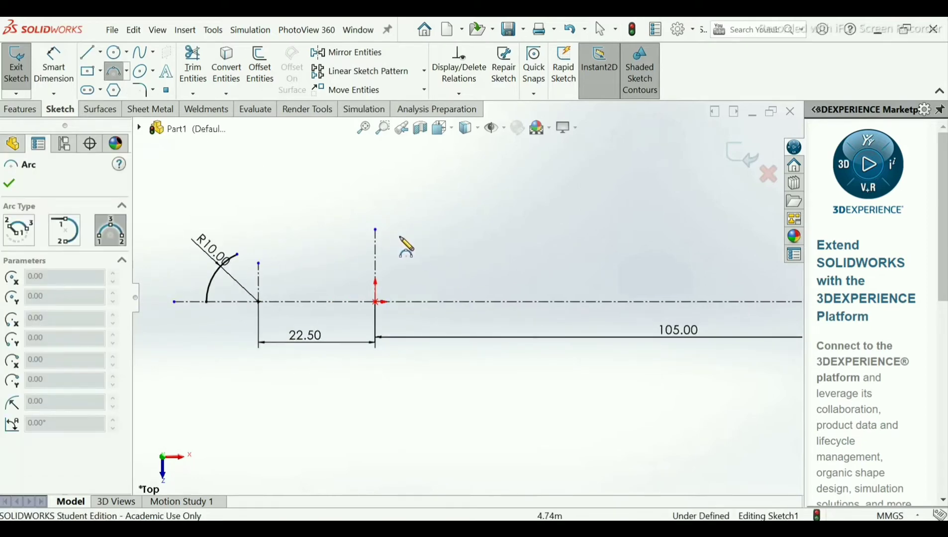
left_click(394, 243)
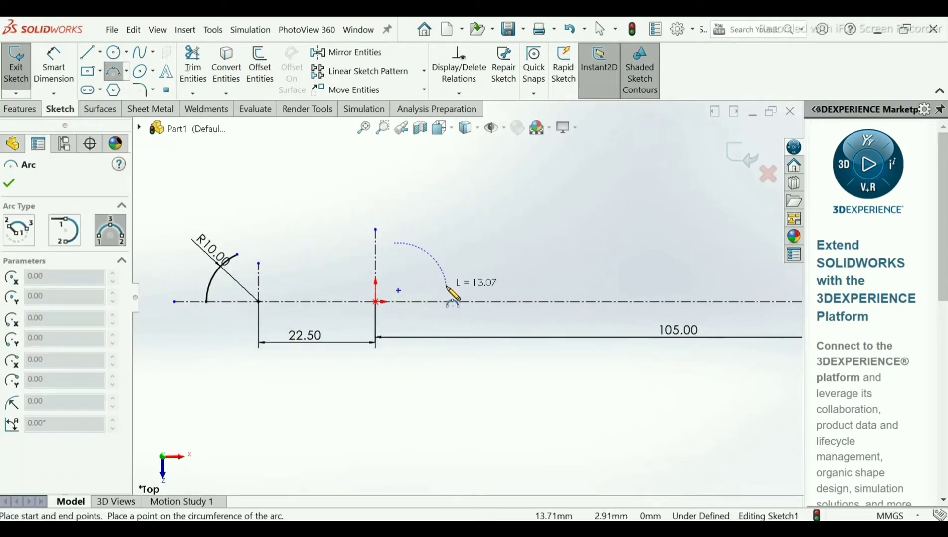
left_click(447, 290)
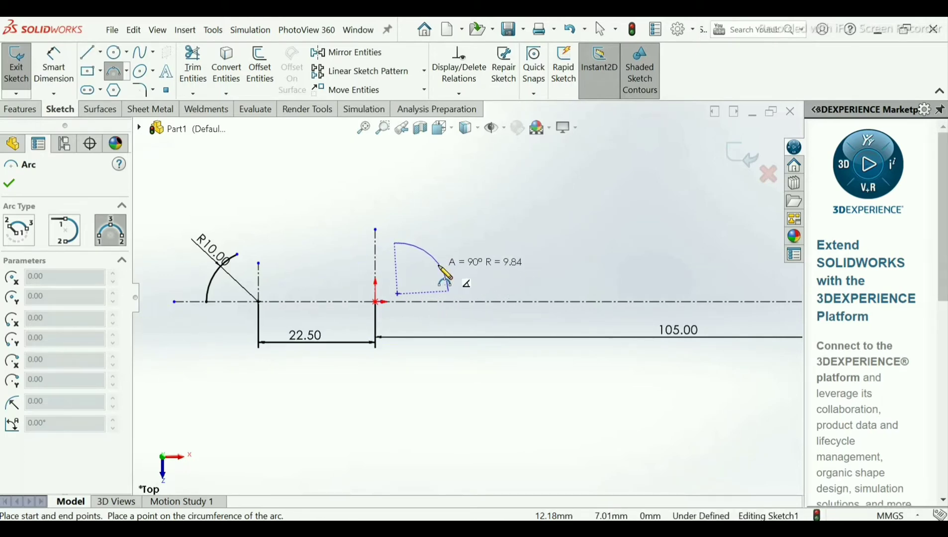
left_click(439, 267)
right_click(444, 275)
left_click(454, 274)
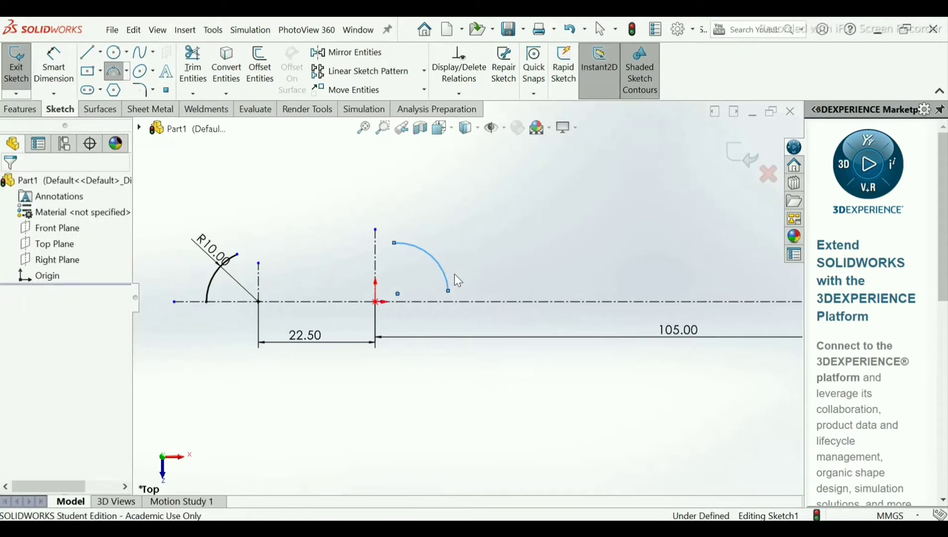
- Make the new arc's centre coincident with the vertical centerline's lower end at the origin
scroll(450, 268, "down", 2)
left_click(458, 93)
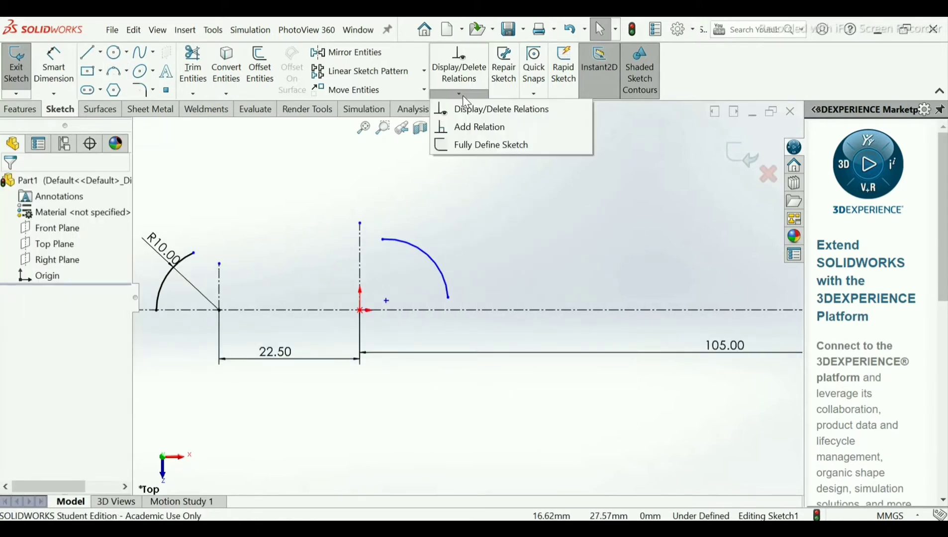
left_click(470, 128)
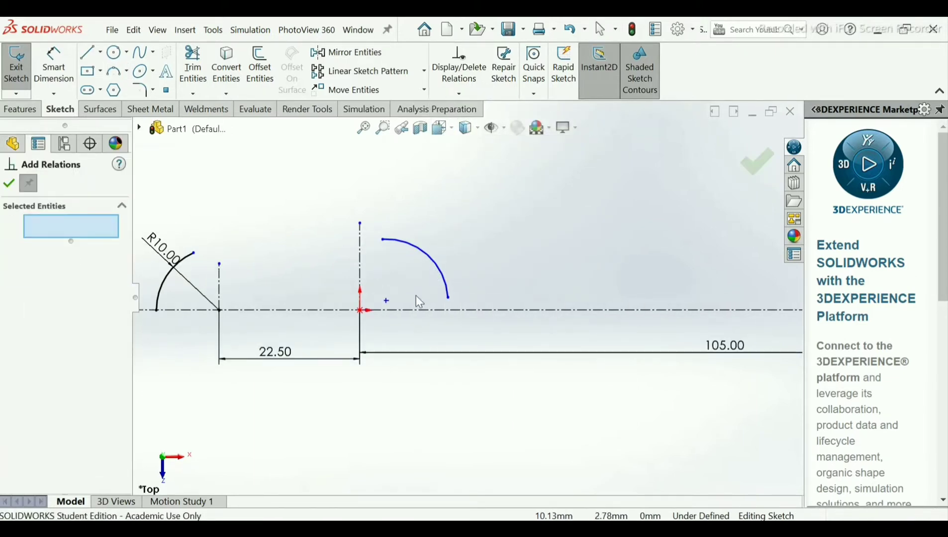
left_click(386, 300)
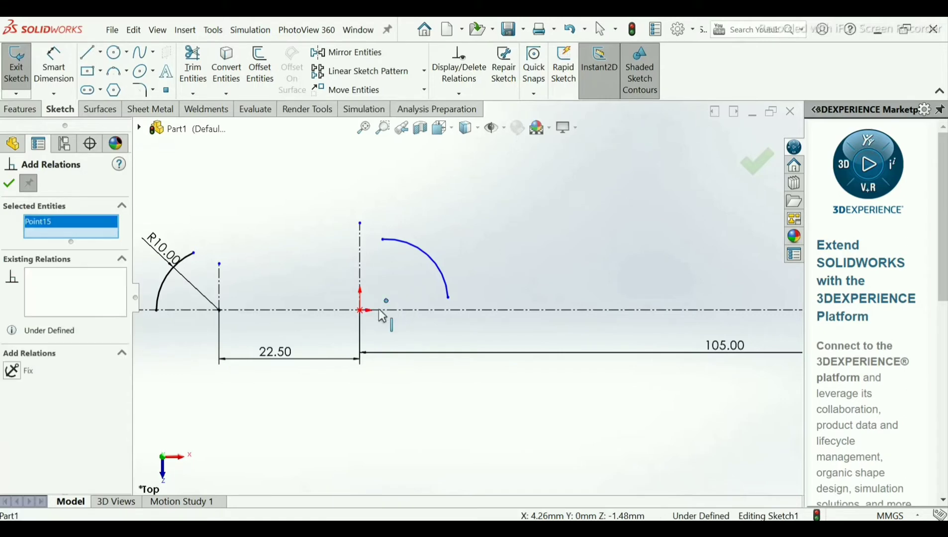
left_click(360, 311)
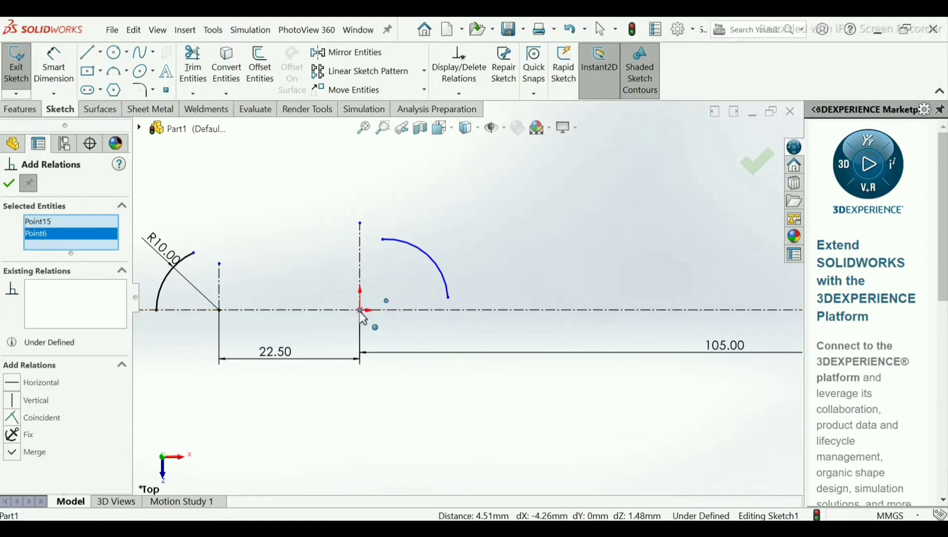
left_click(12, 418)
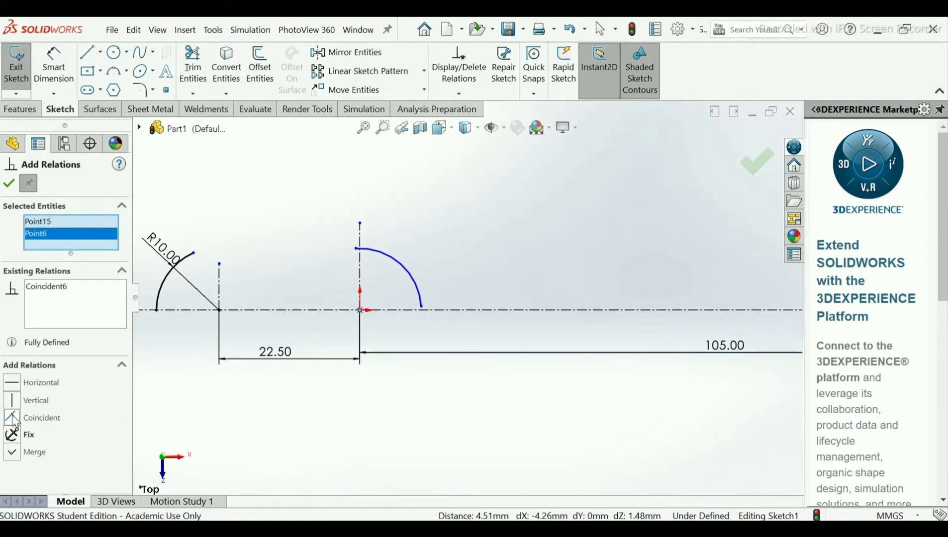
left_click(9, 183)
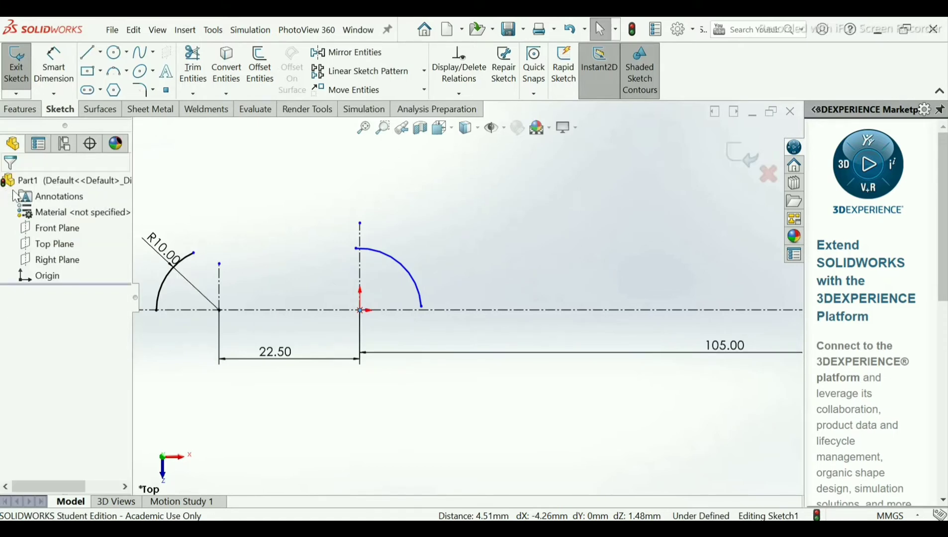
- Dimension the radius of the arc centred on the origin as 16.5 mm
left_click(60, 79)
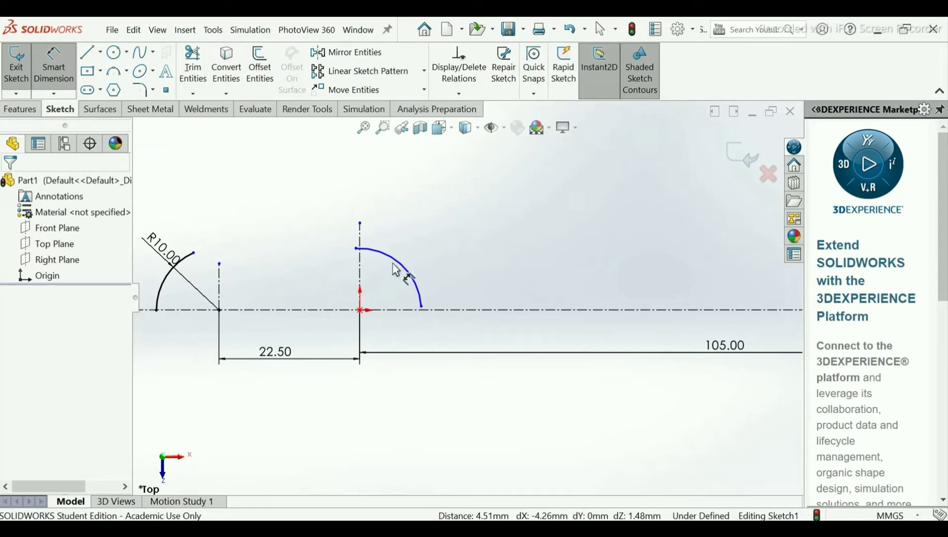
left_click(409, 244)
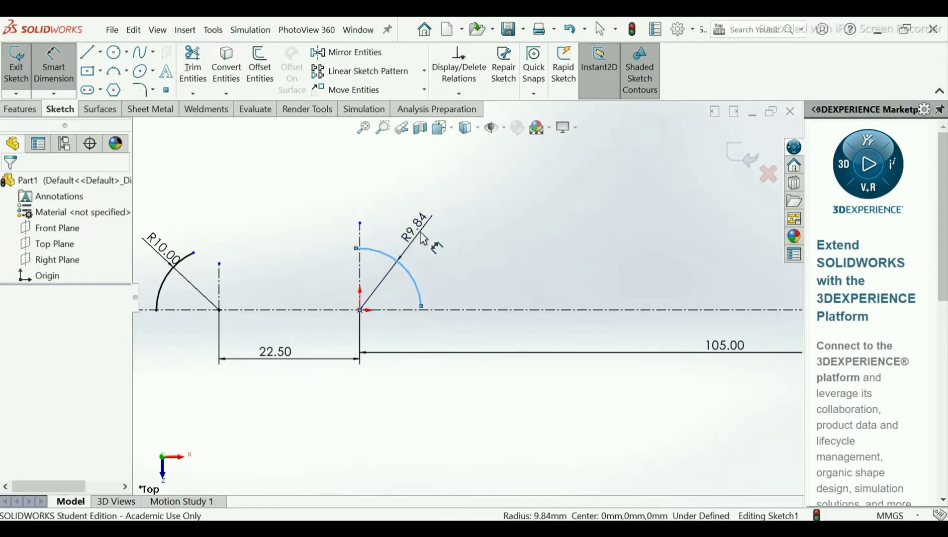
left_click(423, 239)
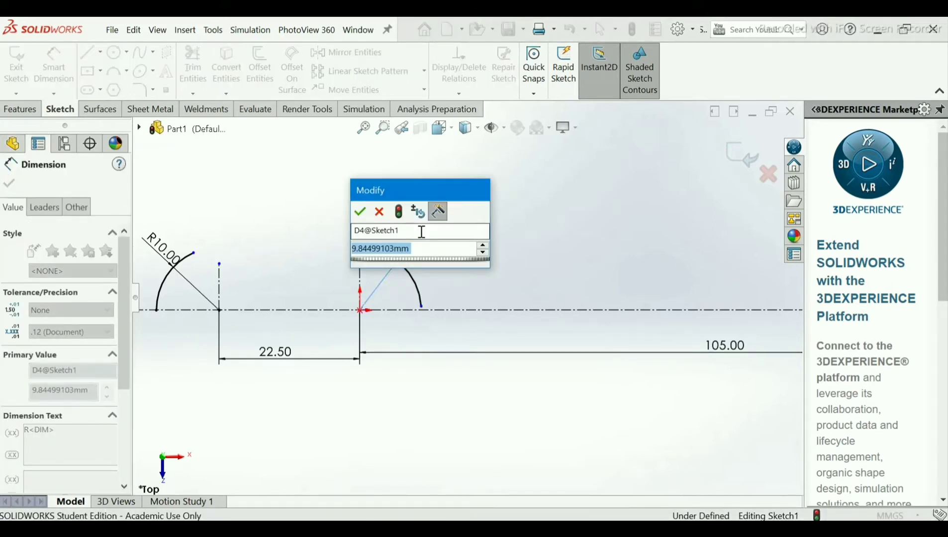
type("16.5")
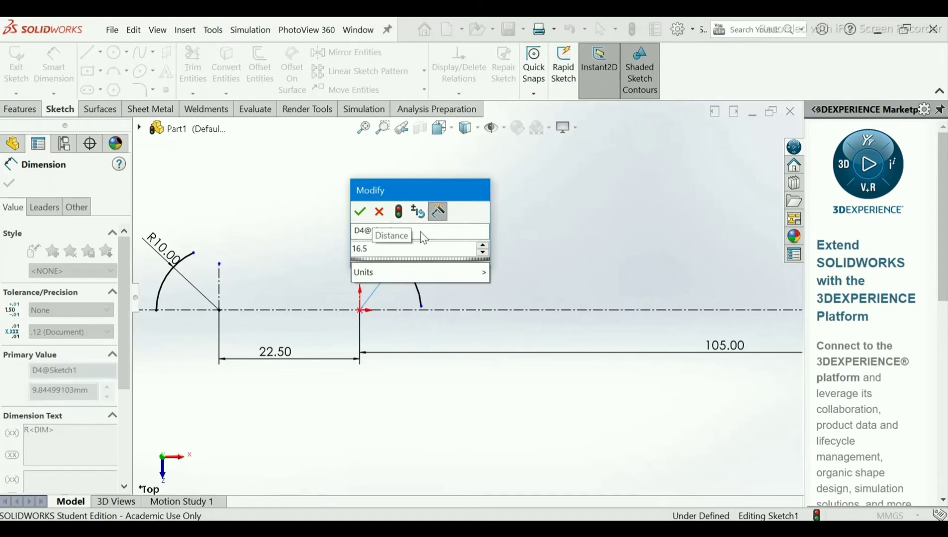
key("Return")
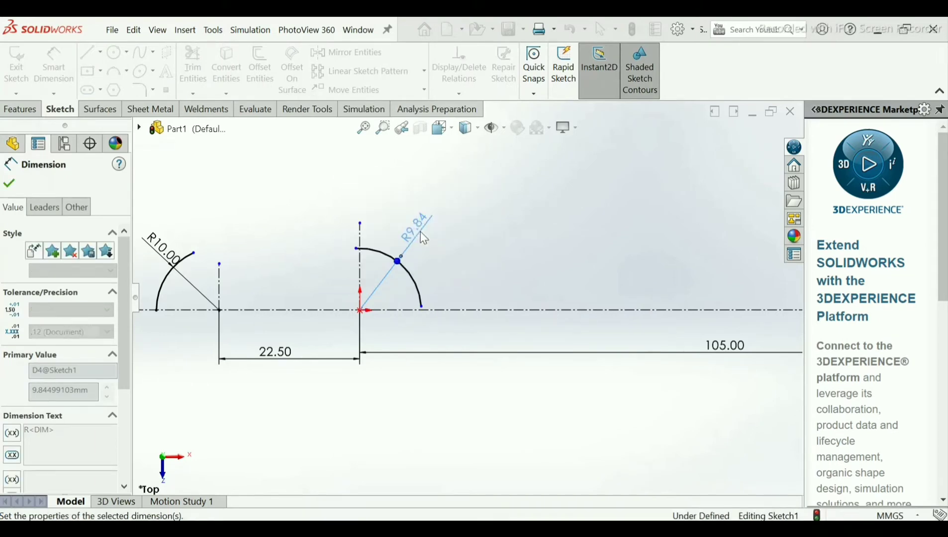
left_click(9, 183)
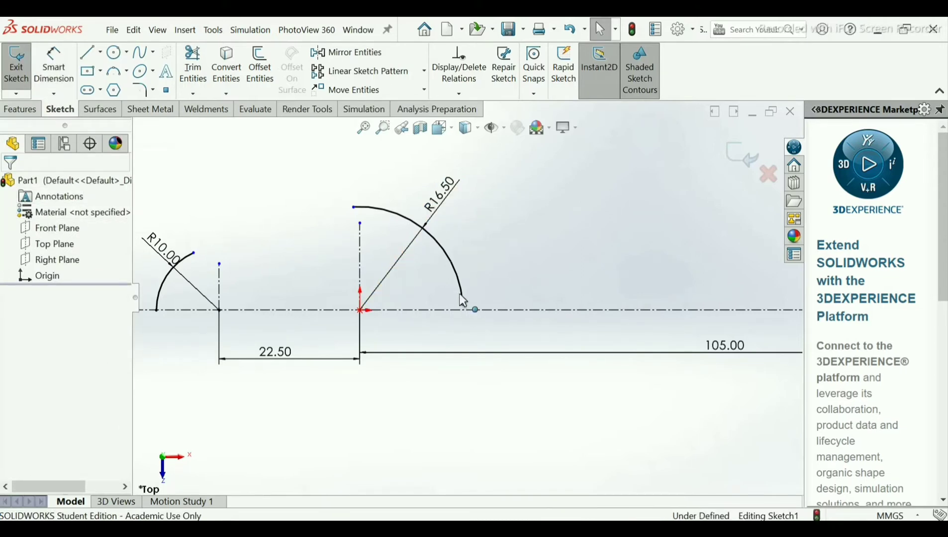
- Trim back the R16.5 arc's right end to about 15 mm right of the origin, and end its left side on the upward-extended vertical centerline
left_click_drag(465, 306, 454, 270)
left_click(360, 224)
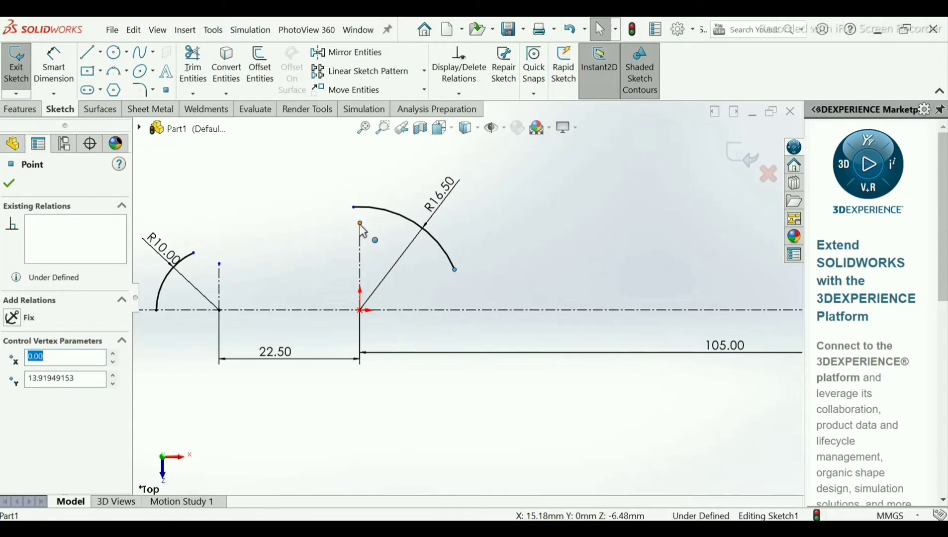
mouse_move(360, 224)
left_mouse_down()
mouse_move(360, 180)
mouse_move(363, 217)
left_mouse_up()
left_click(338, 215)
left_click(300, 192)
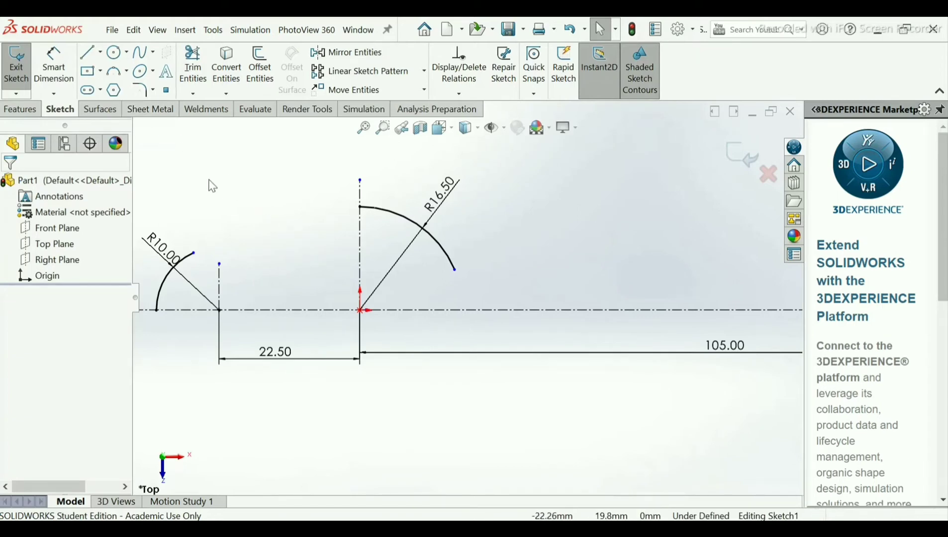
- Sketch a three-point arc from the R10 arc's upper end to the R16.5 arc's upper end, bulging upward, with a radius of about 80.6 mm
left_click(114, 70)
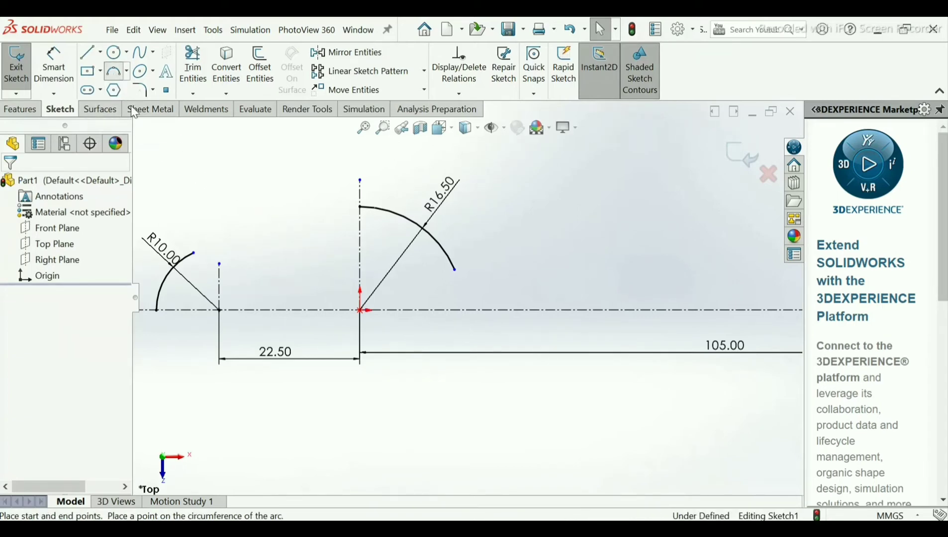
left_click(192, 253)
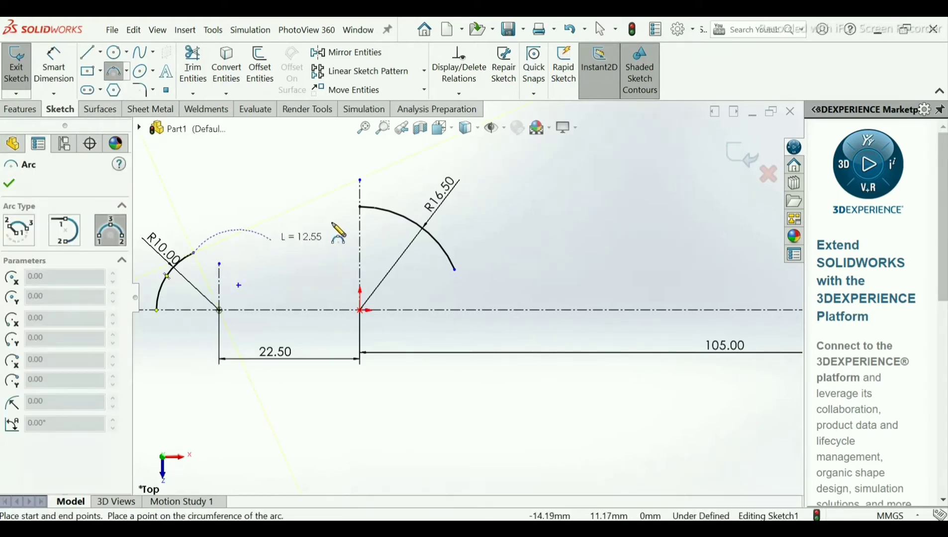
left_click(360, 207)
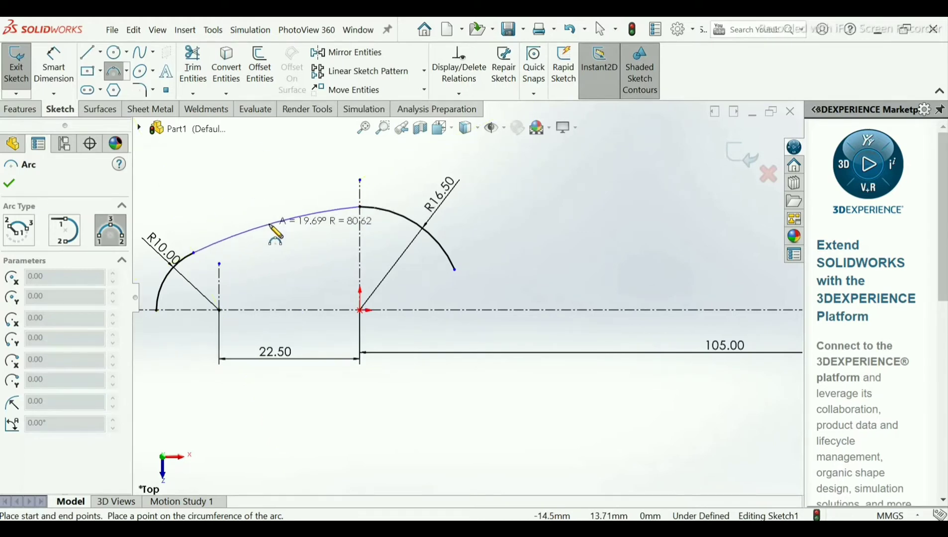
left_click(273, 227)
right_click(281, 243)
left_click(287, 247)
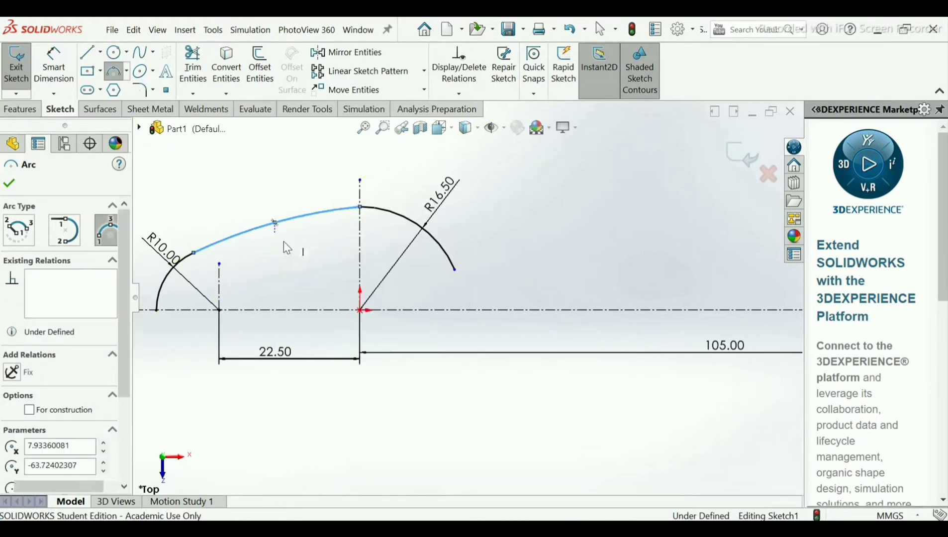
left_click(240, 193)
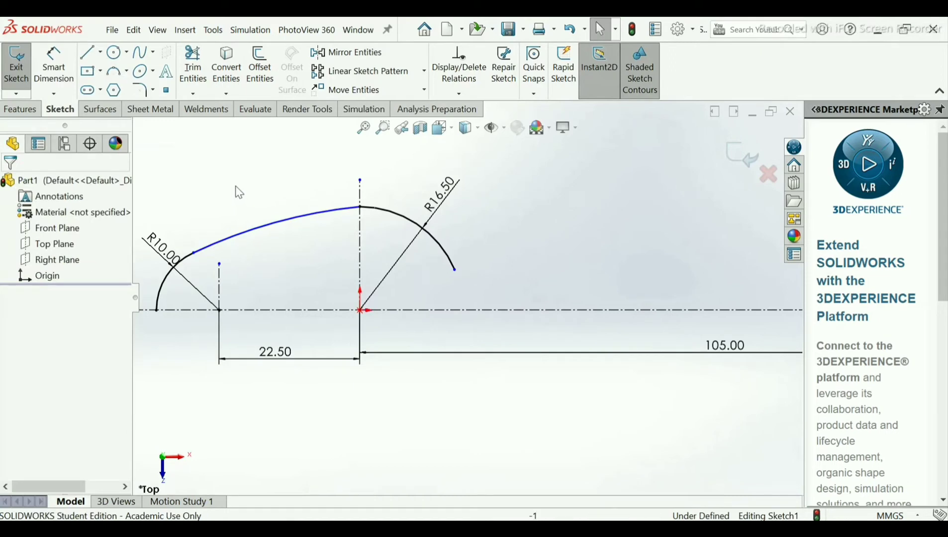
- Dimension the radius of the arc connecting the R10 and R16.5 arcs as 40 mm
left_click(70, 74)
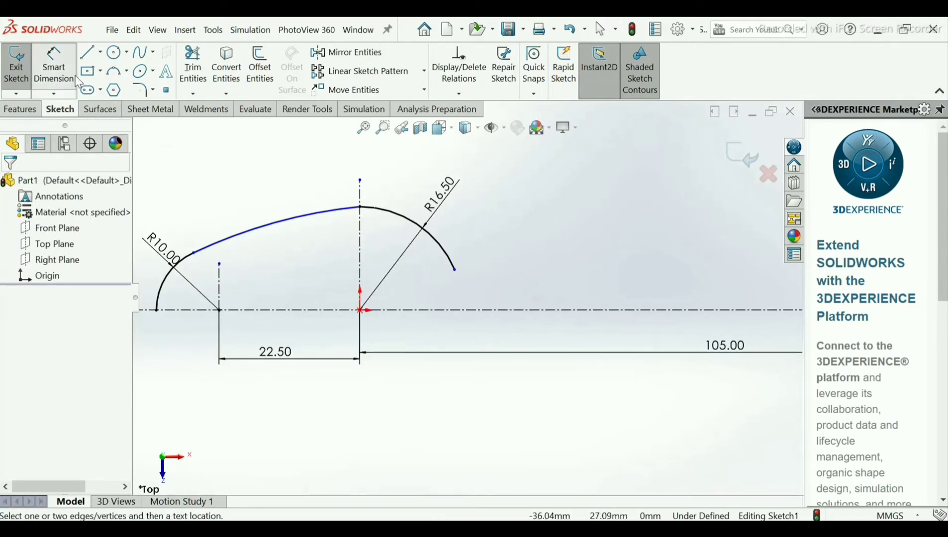
left_click(253, 248)
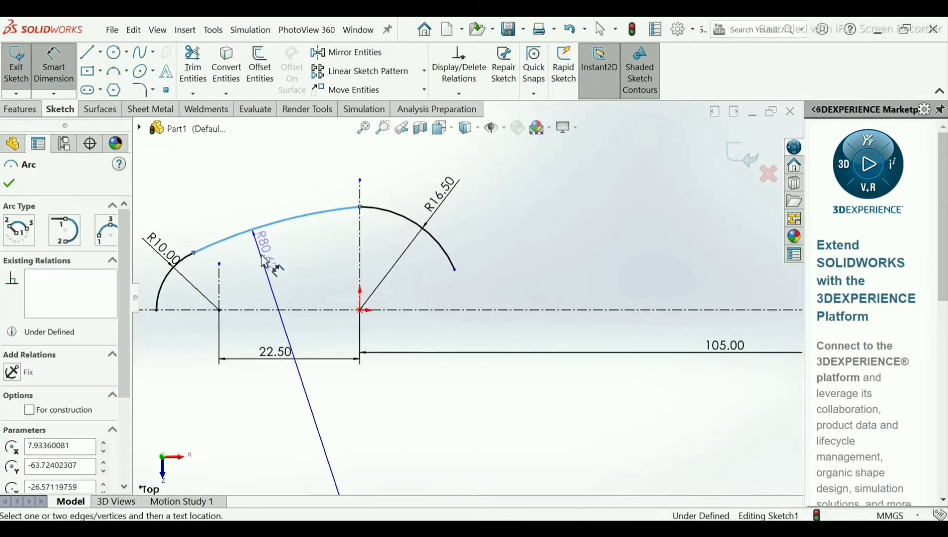
left_click(263, 262)
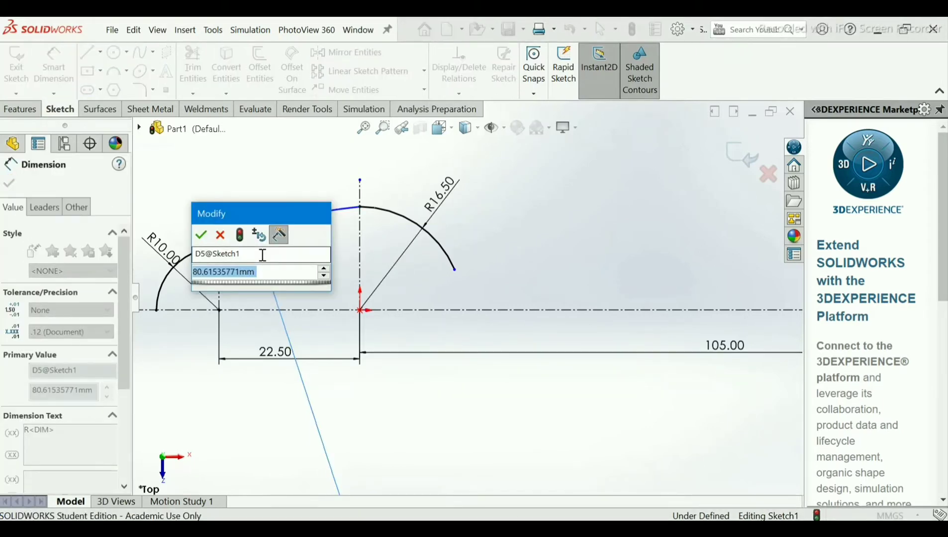
type("40")
key("Escape")
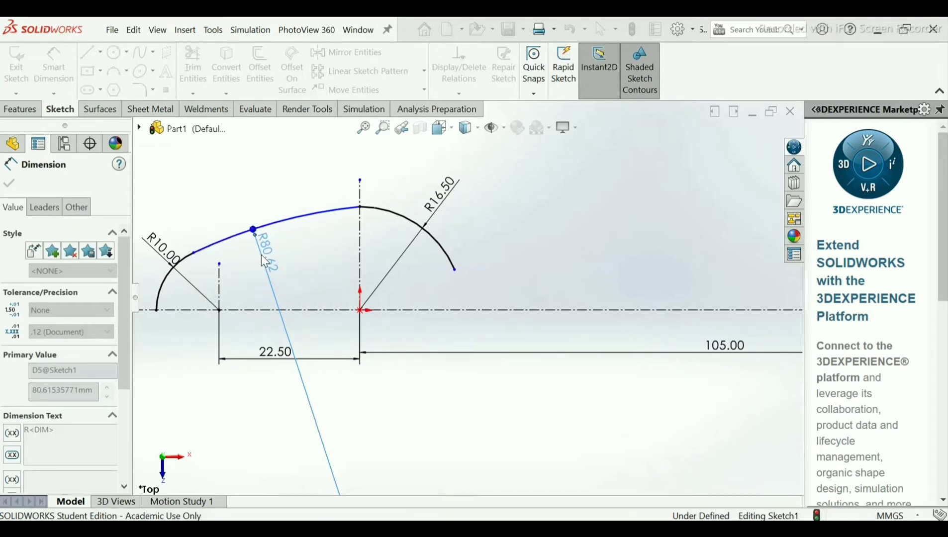
key("Escape")
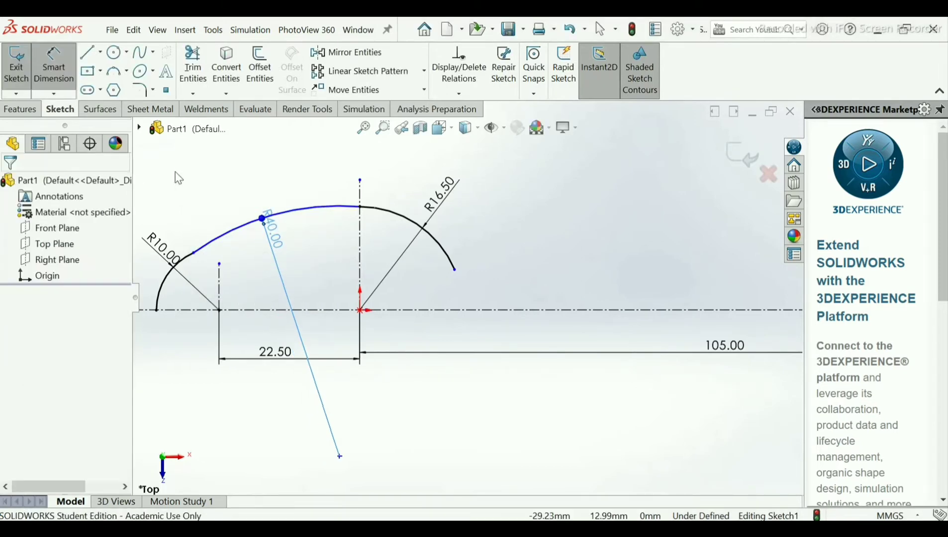
key("Escape")
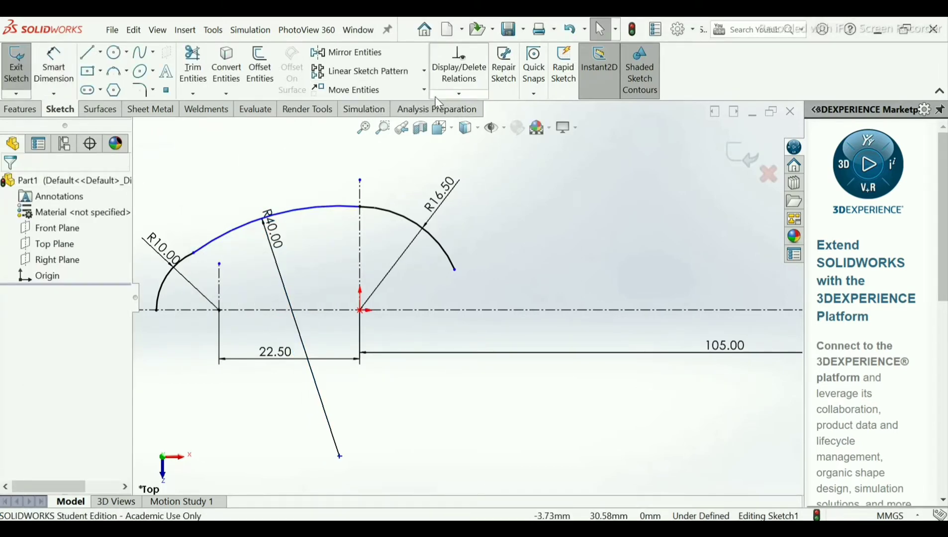
- Add a tangent relation between the R40 connecting arc and the R10 arc
left_click(458, 93)
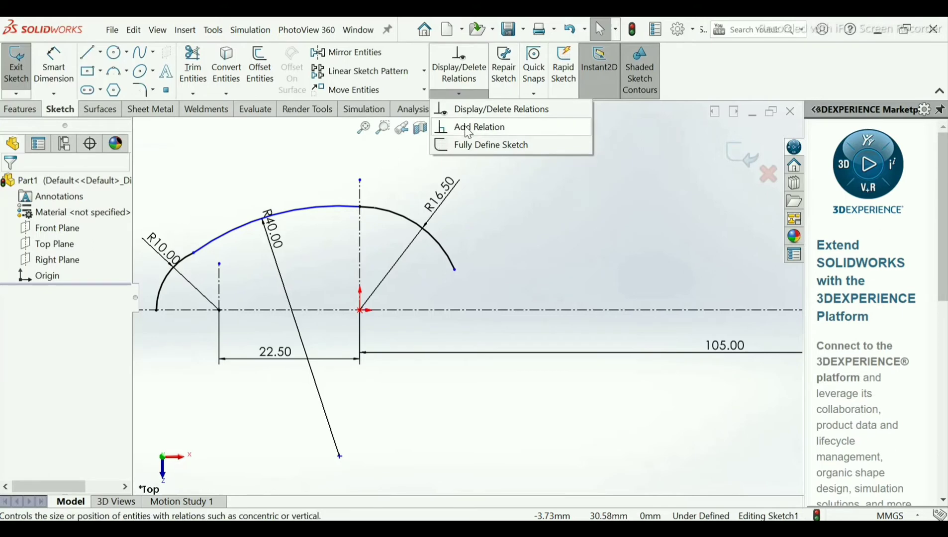
left_click(467, 128)
left_click(335, 213)
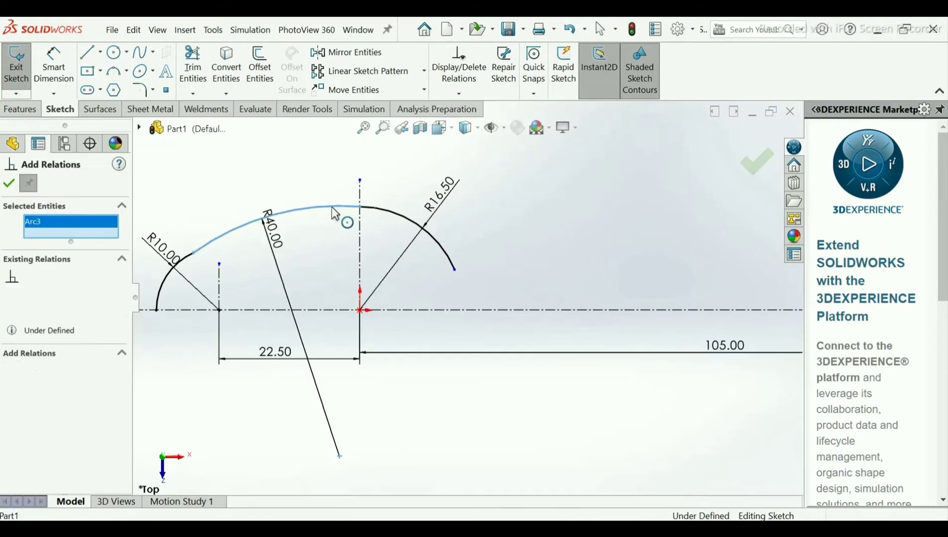
left_click(185, 257)
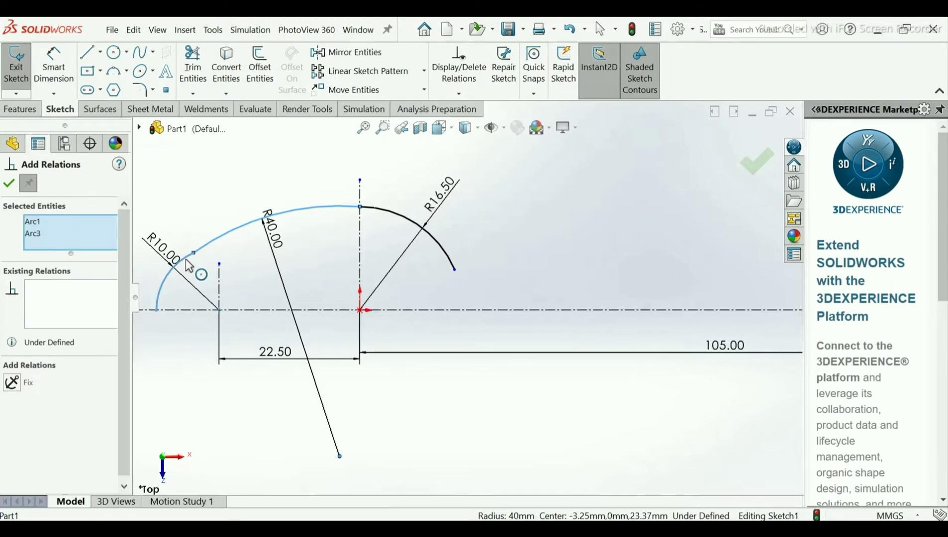
left_click(15, 401)
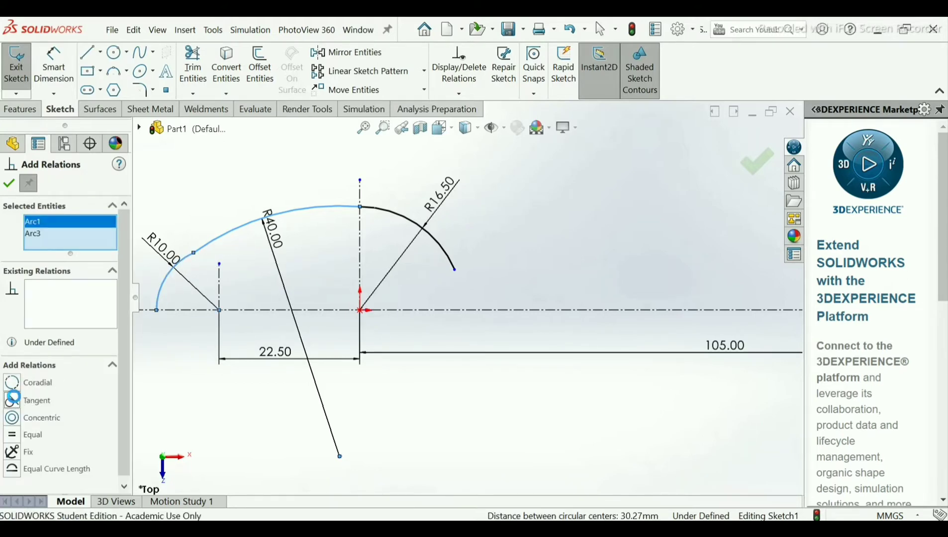
left_click(9, 183)
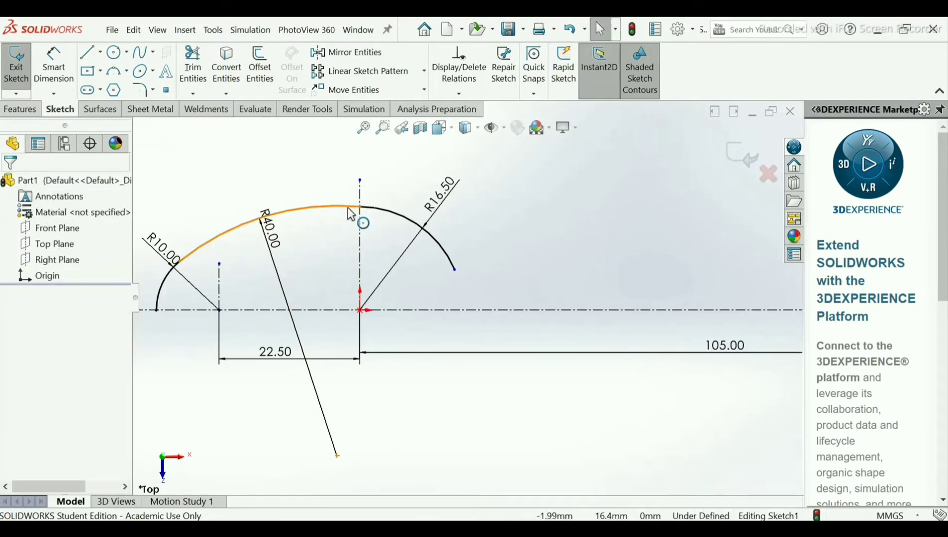
- Try to make the R40 connecting arc tangent to the R16.5 arc, and delete that tangent relation again
left_click(445, 96)
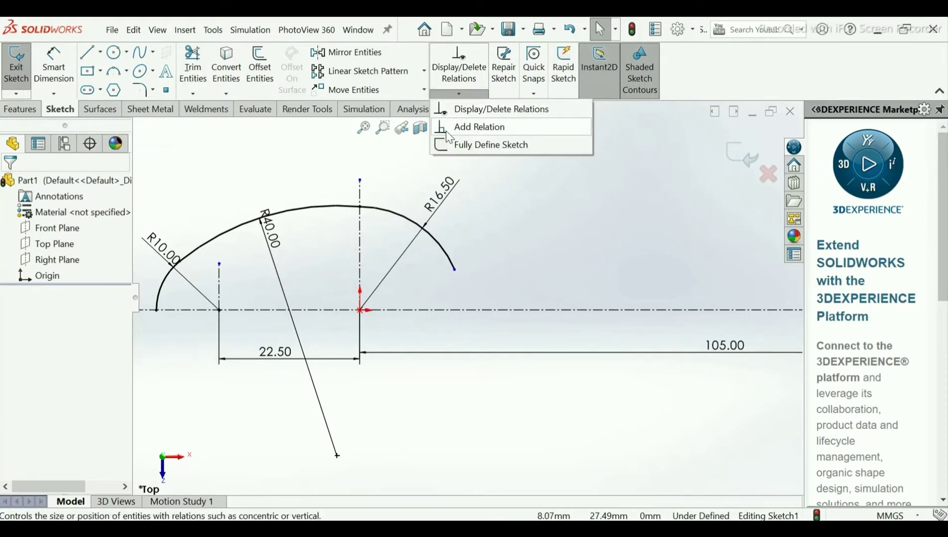
left_click(449, 130)
left_click(345, 206)
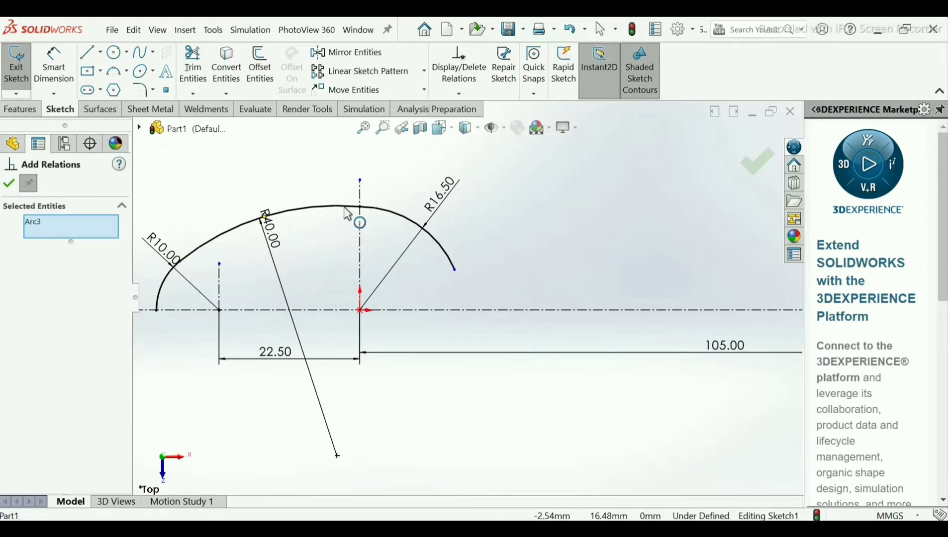
left_click(382, 213)
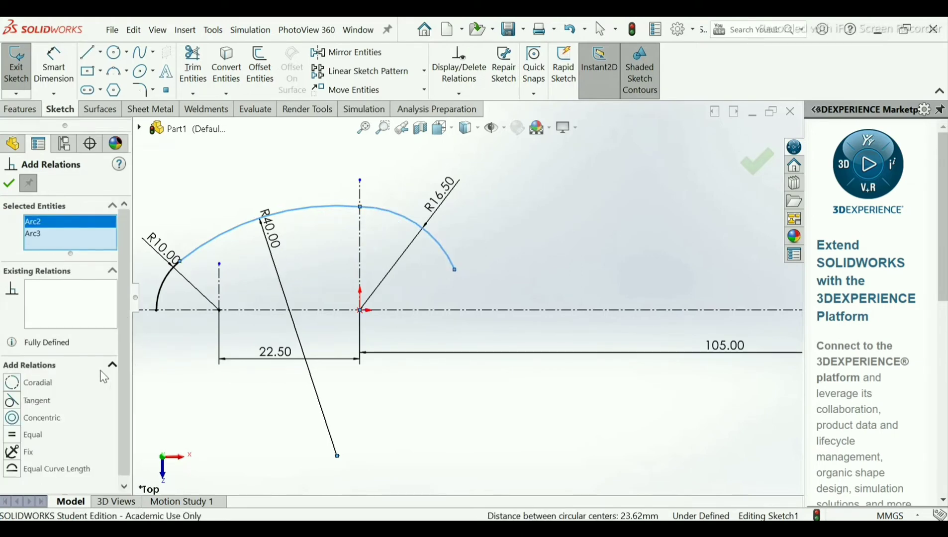
left_click(13, 400)
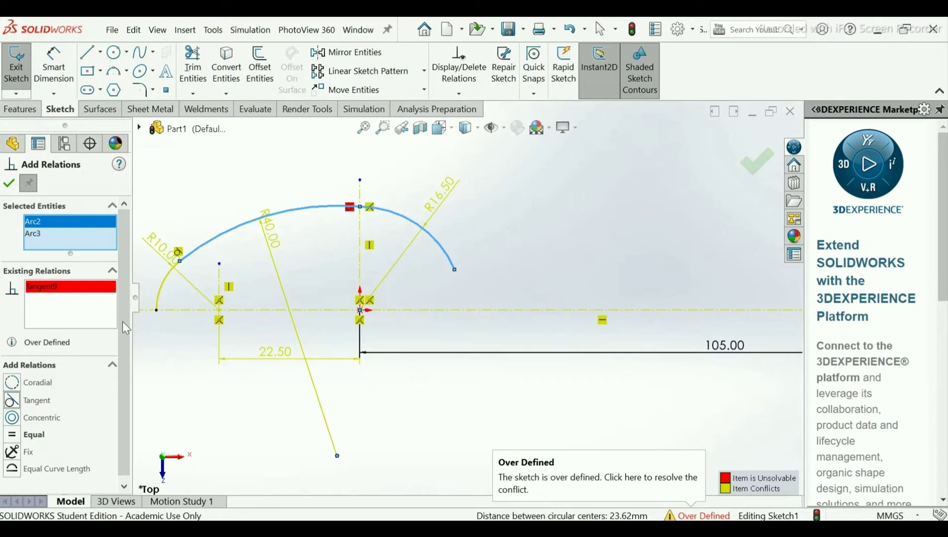
right_click(46, 288)
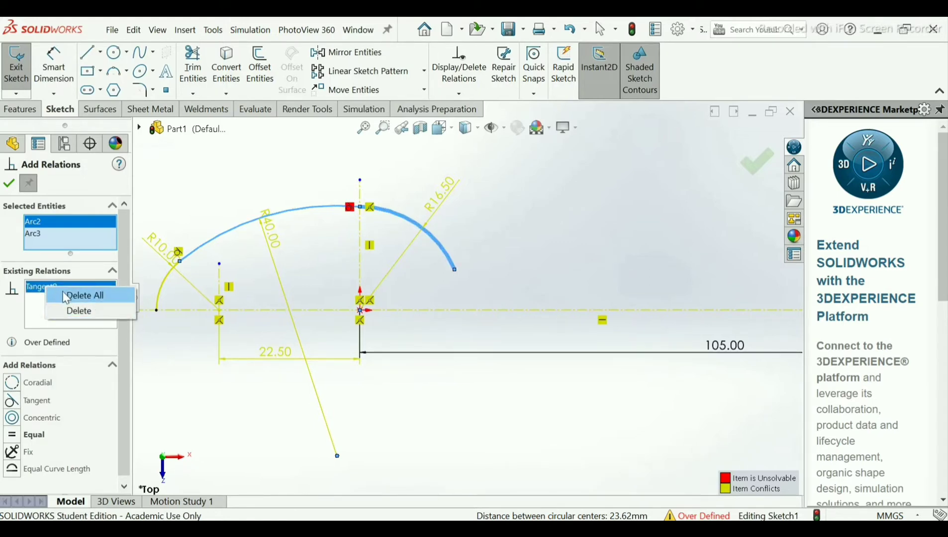
left_click(79, 296)
left_click(9, 183)
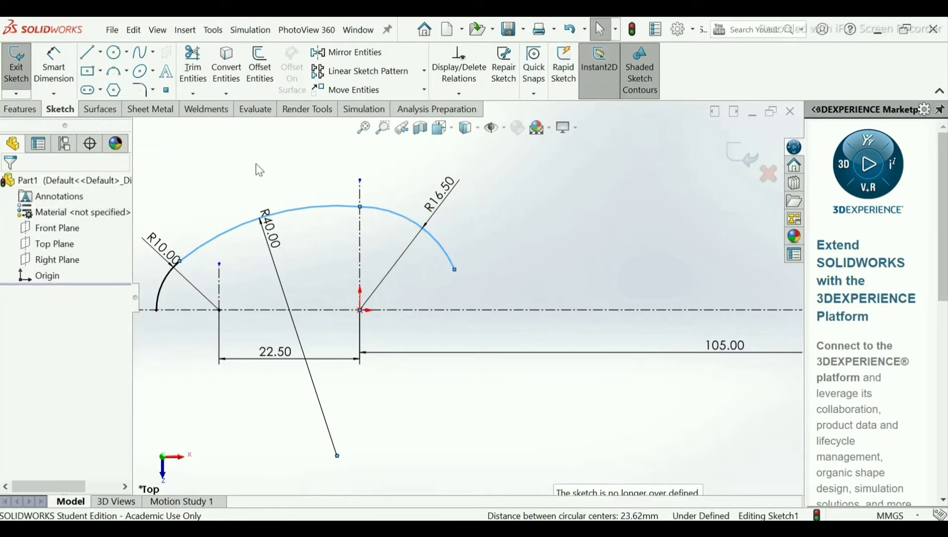
- Delete the 40 mm radius dimension from the connecting arc
scroll(317, 168, "up", 2)
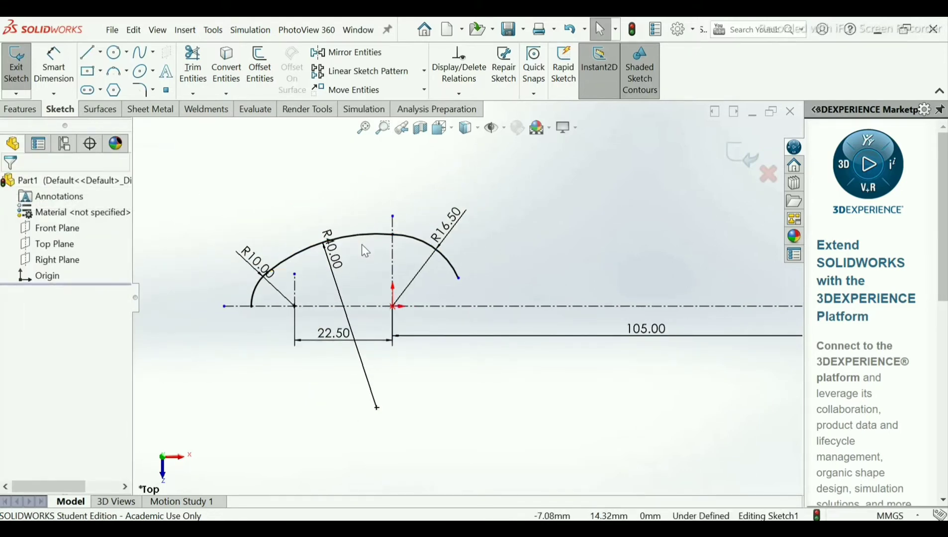
scroll(363, 246, "down", 1)
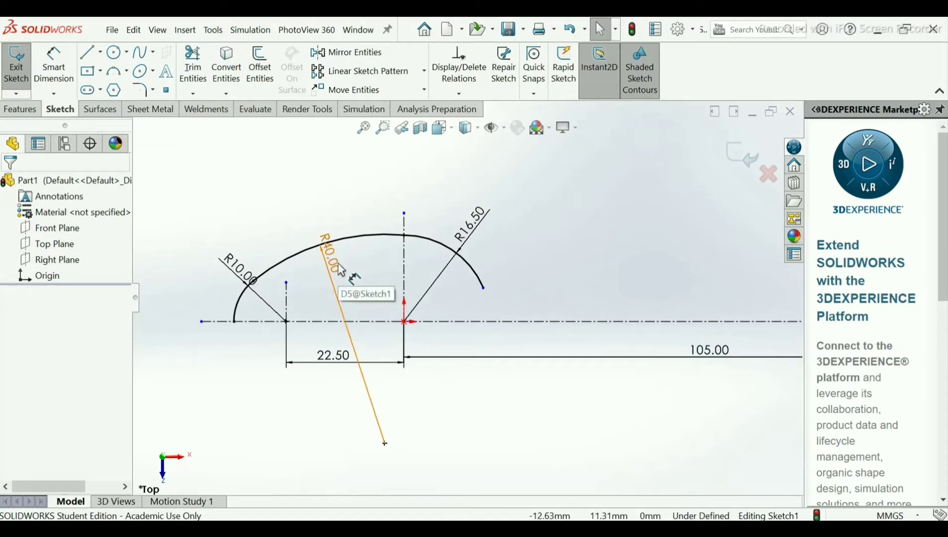
left_click(340, 306)
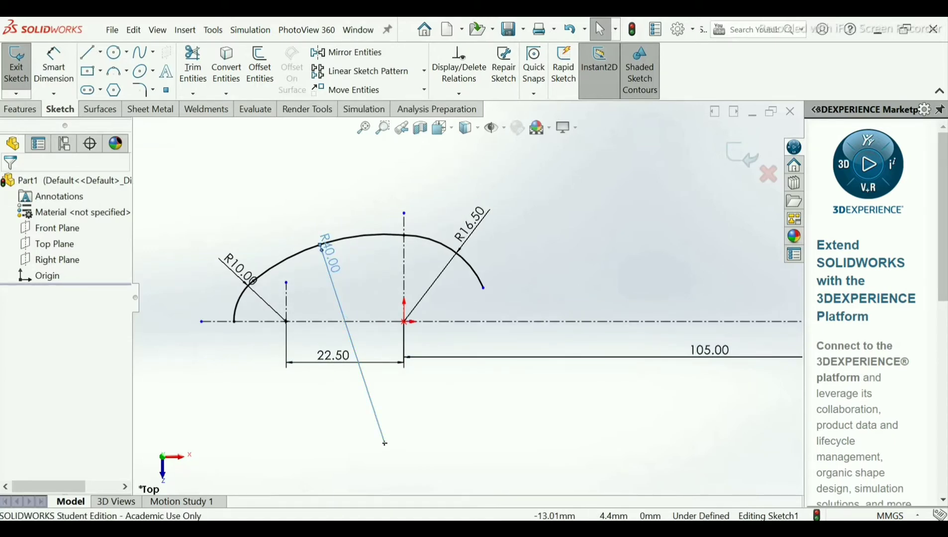
key("Delete")
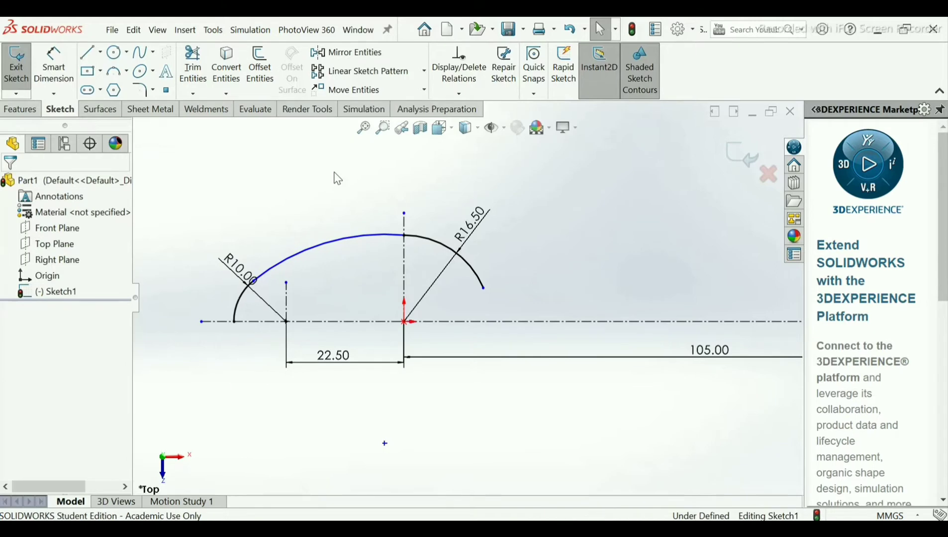
- Add a tangent relation between the connecting arc and the R16.5 arc
left_click(459, 100)
left_click(465, 131)
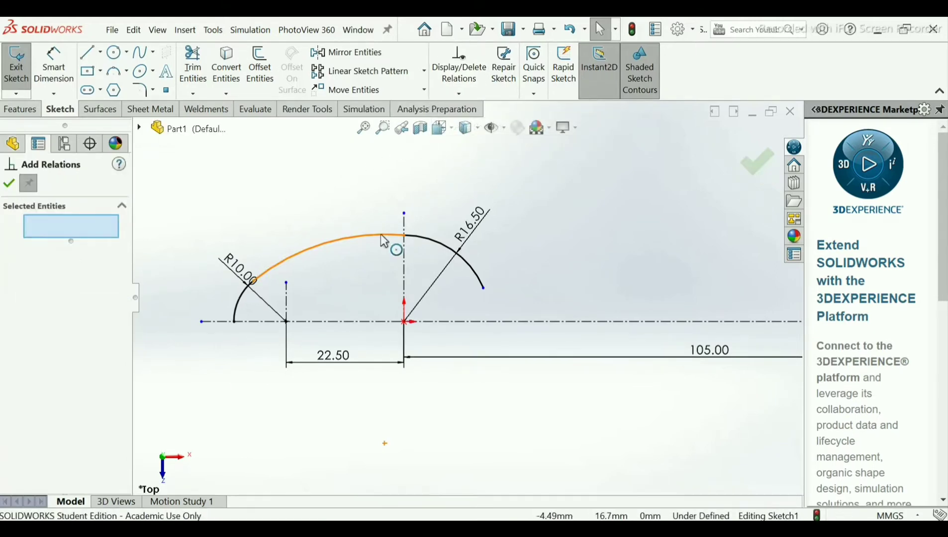
left_click(401, 238)
left_click(415, 236)
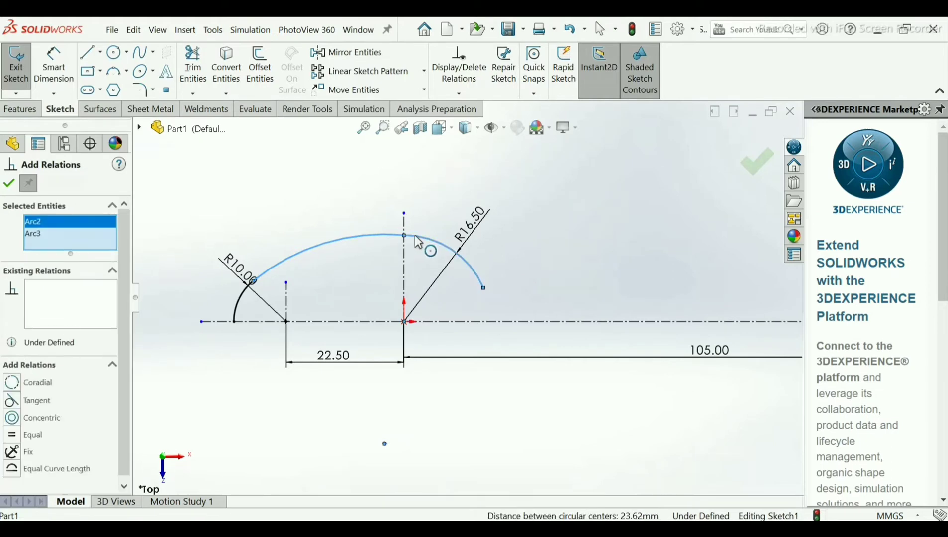
left_click(13, 401)
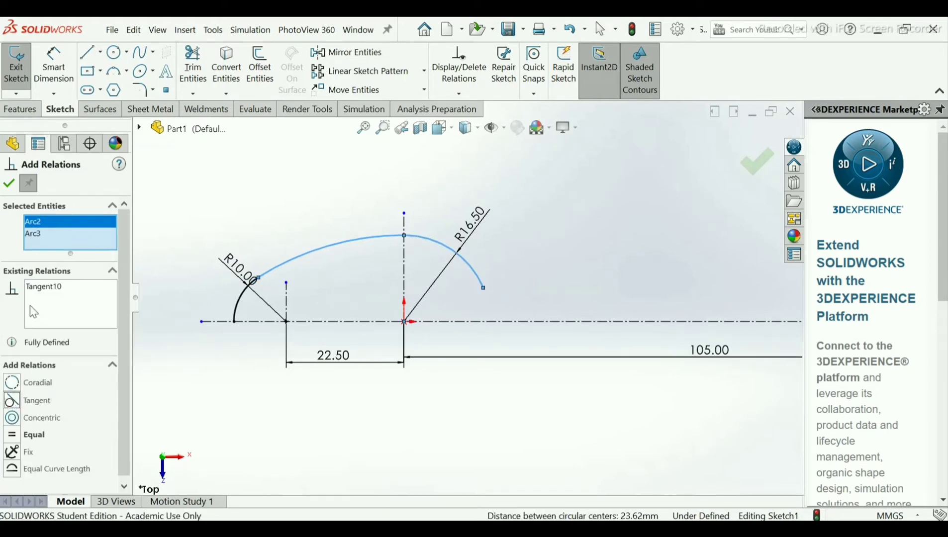
left_click(8, 187)
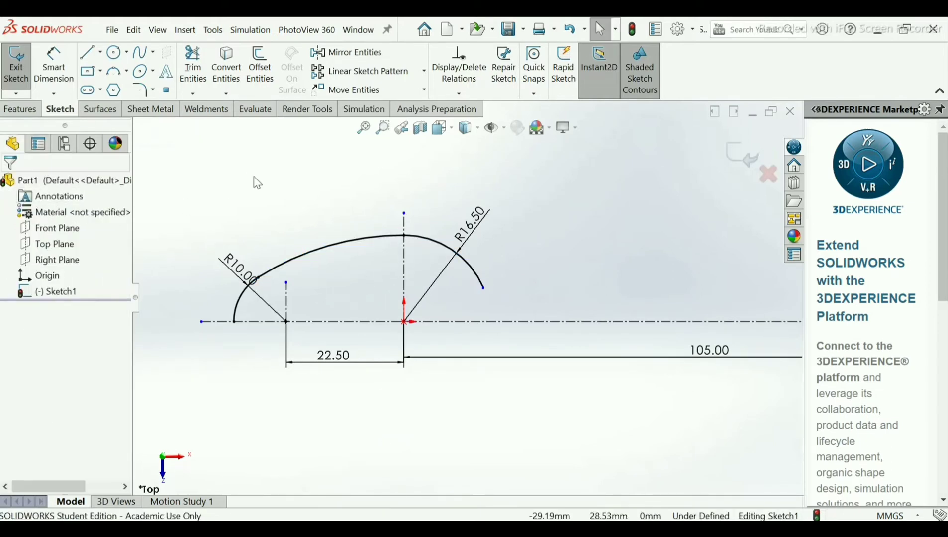
- Try to add a radius dimension to the connecting arc, and cancel making it a driven dimension
key("z")
left_click(54, 64)
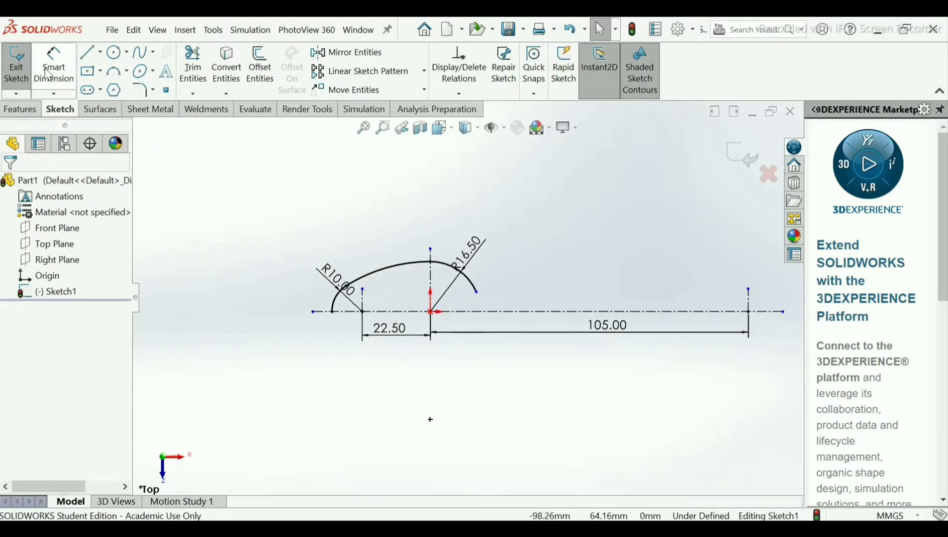
left_click(380, 281)
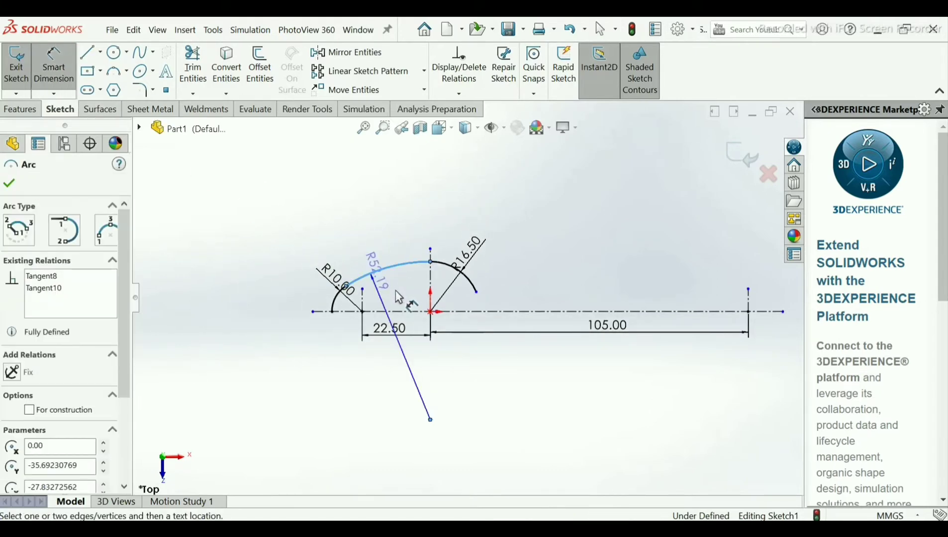
left_click(396, 290)
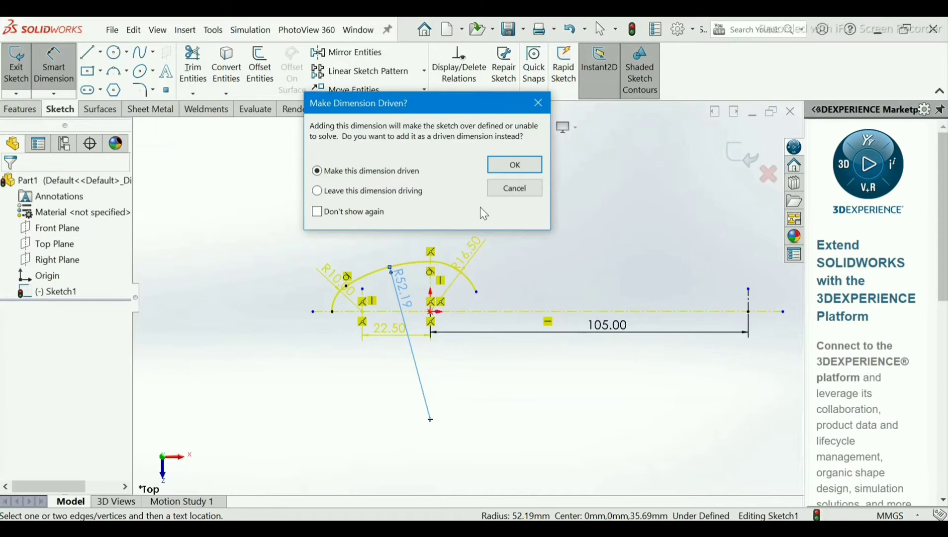
left_click(514, 188)
- Delete the arc connecting the R10 and R16.5 arcs
scroll(494, 260, "down", 1)
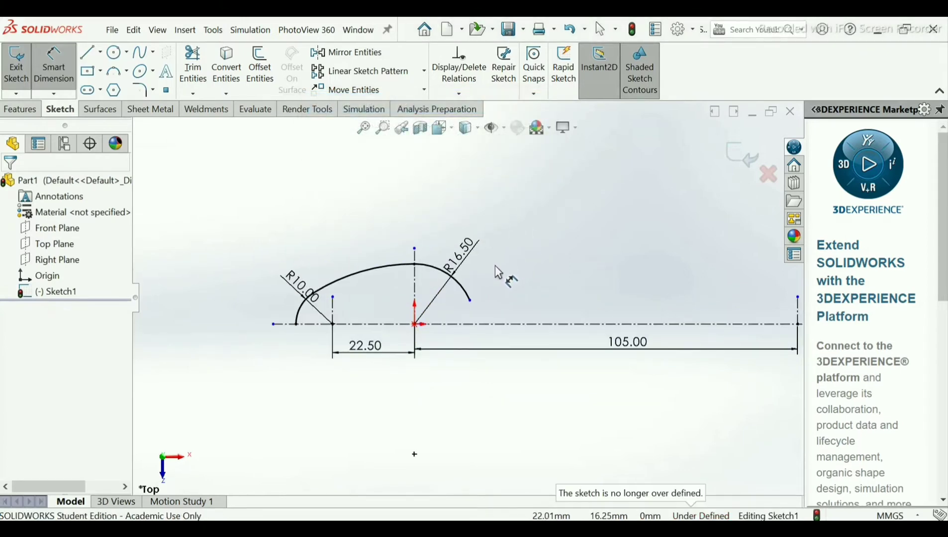
left_click(350, 282)
key("Delete")
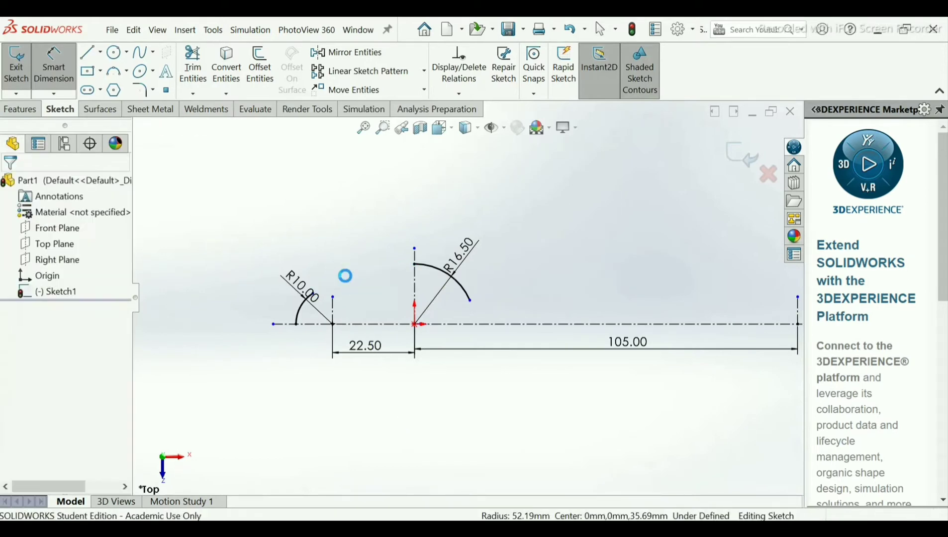
- Draw a three-point arc of about 42 mm radius joining the R10 arc's upper end to the top end of the R16.5 arc
scroll(380, 308, "down", 2)
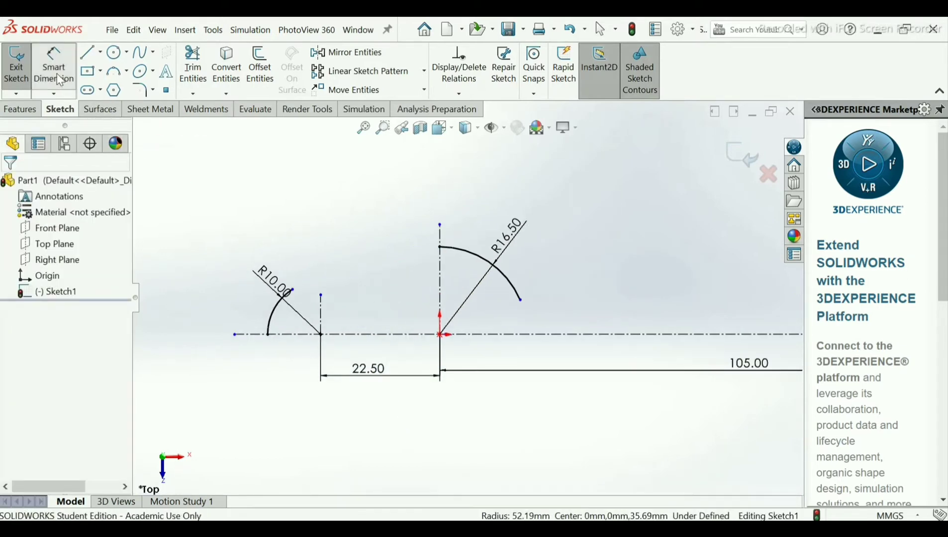
key("Escape")
left_click(113, 75)
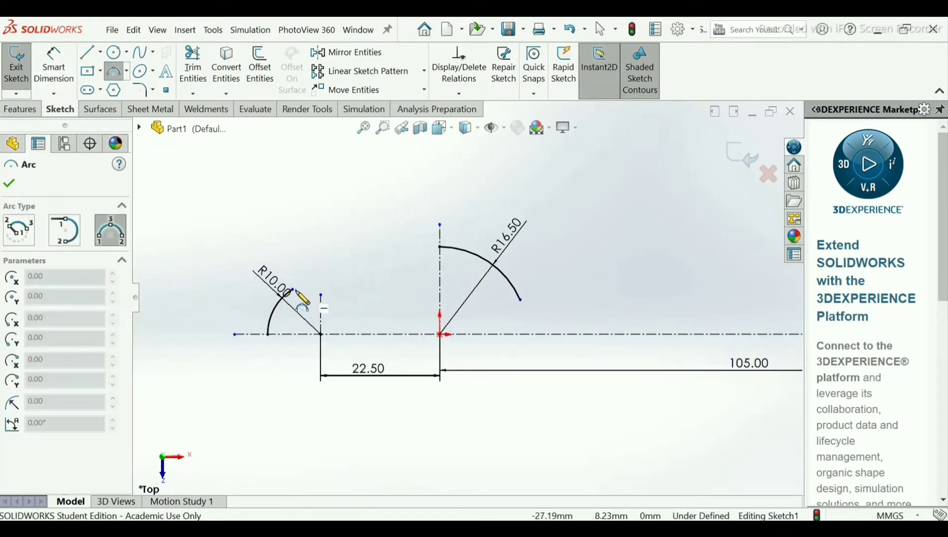
left_click(291, 289)
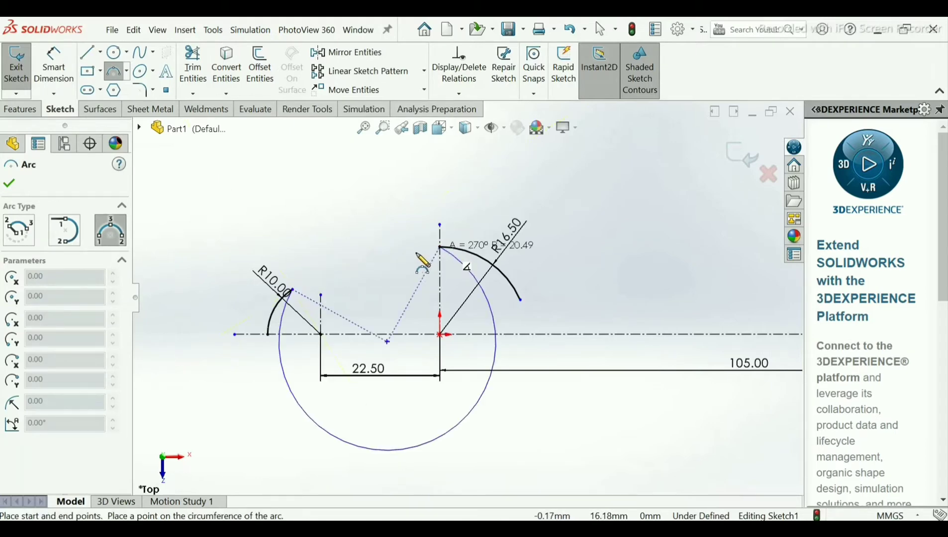
left_click(440, 247)
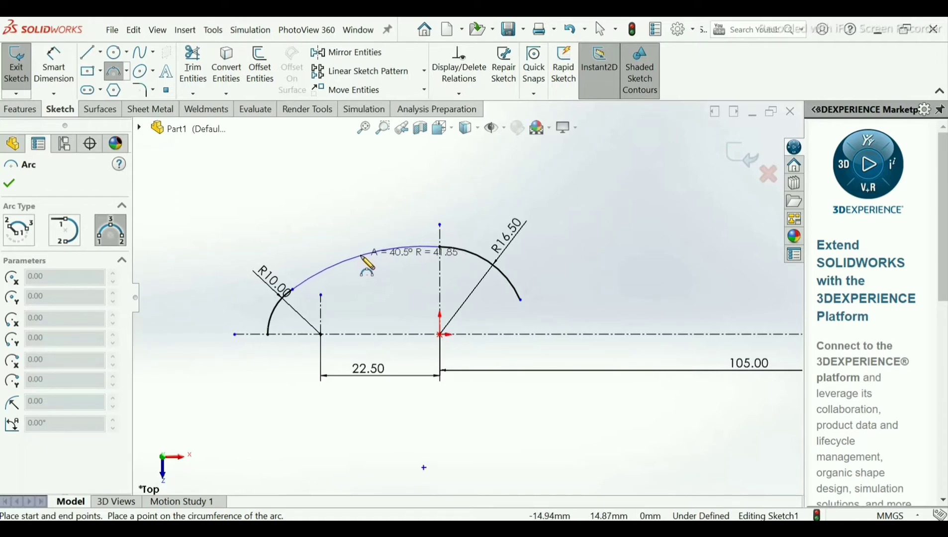
left_click(361, 256)
right_click(367, 264)
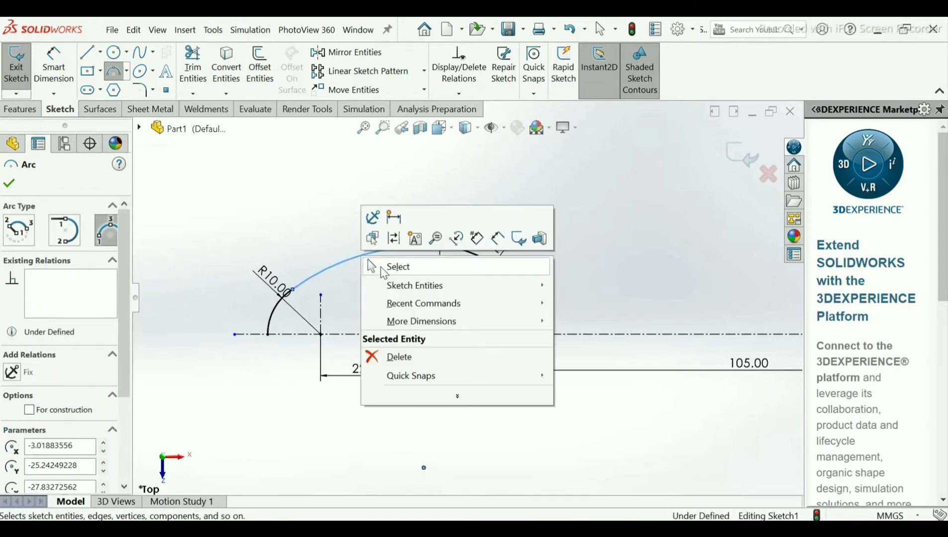
left_click(386, 266)
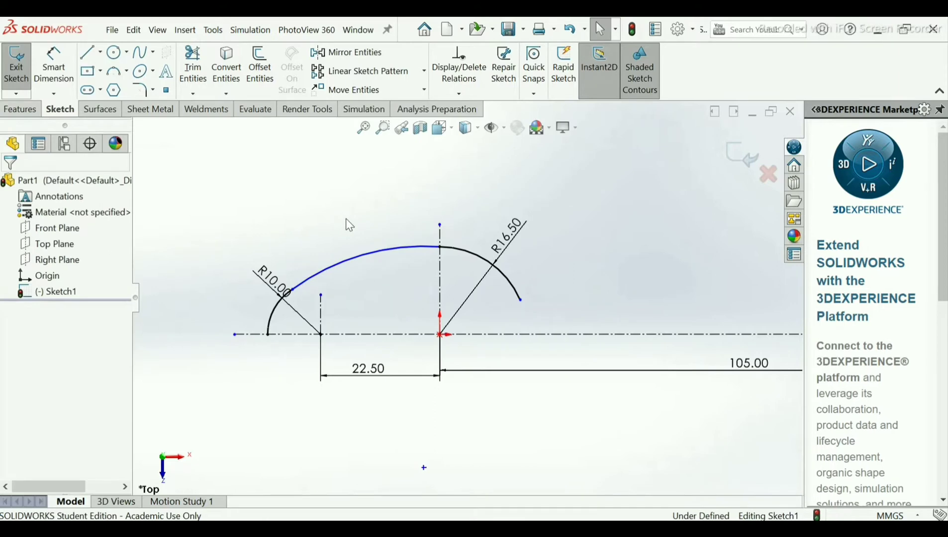
- Add a 40 mm radius dimension to the arc connecting the R10 and R16.5 arcs
left_click(53, 64)
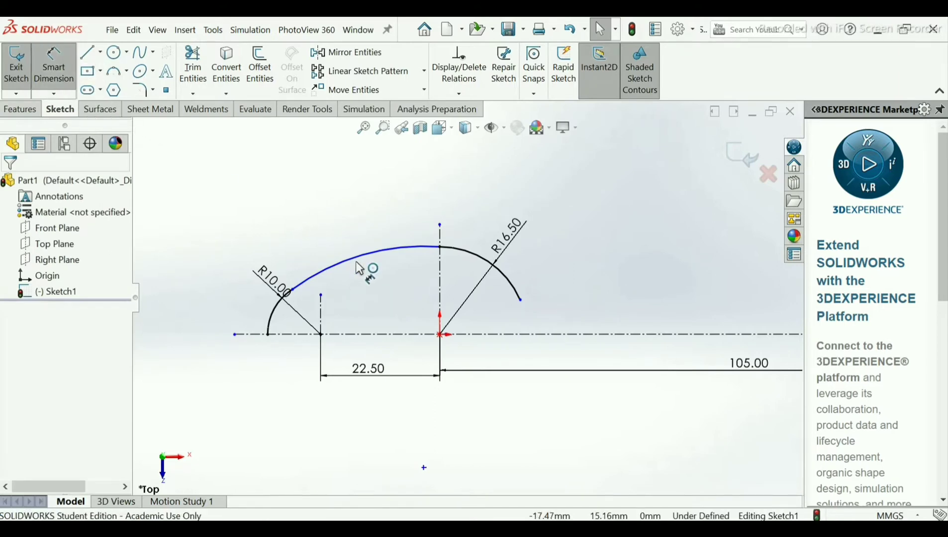
left_click(360, 267)
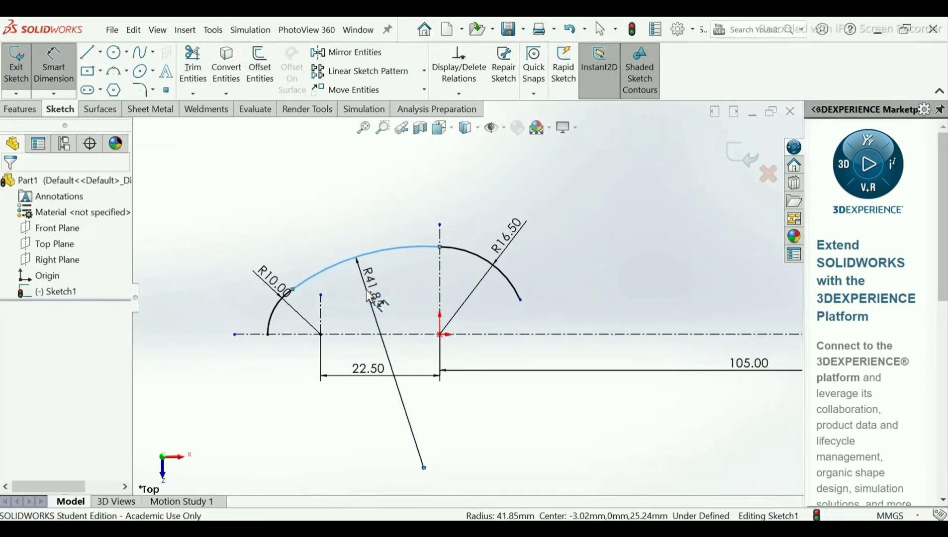
left_click(368, 297)
type("40")
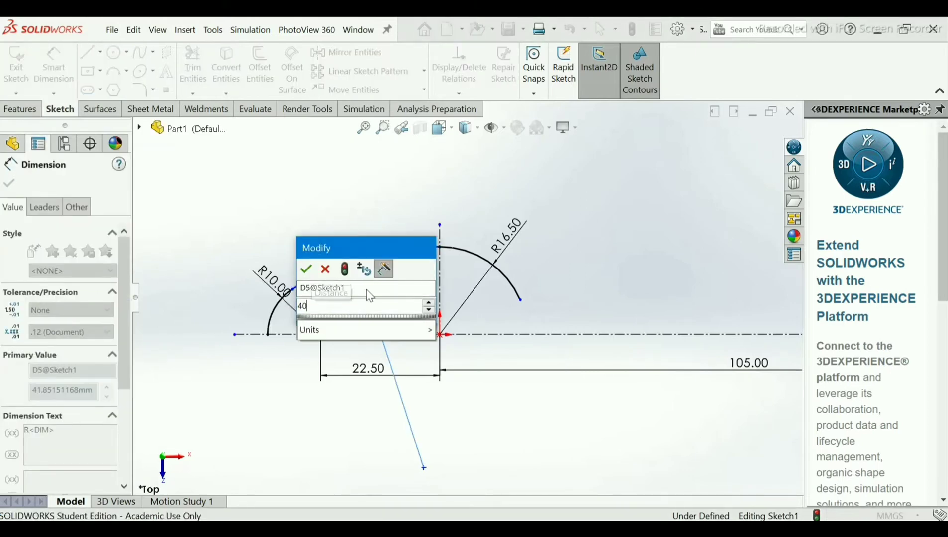
key("Return")
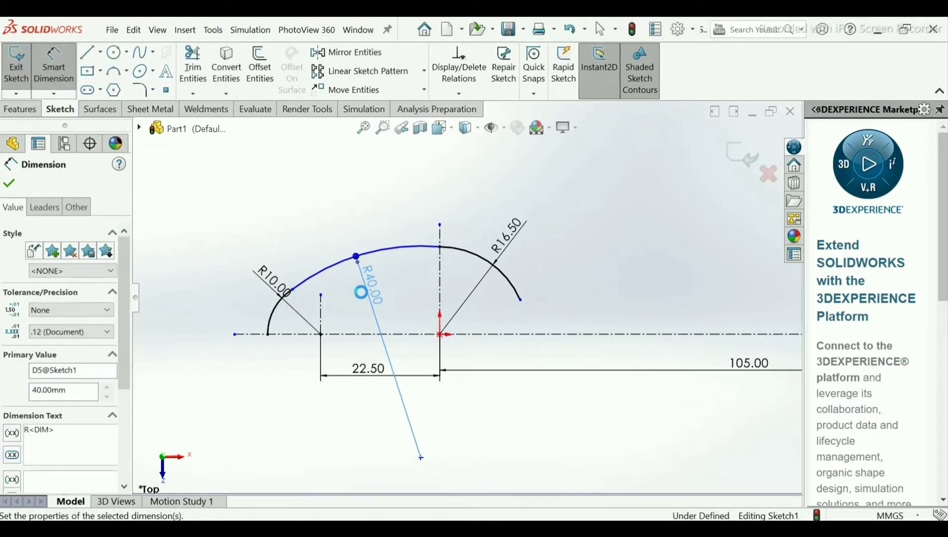
left_click(10, 184)
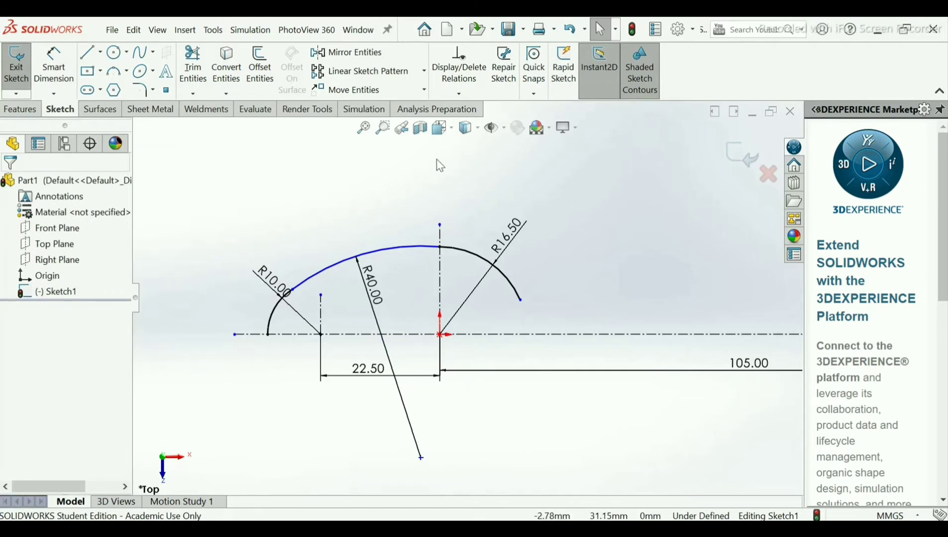
- Try a tangent relation between the R40 connecting arc and the R16.5 arc
left_click(458, 94)
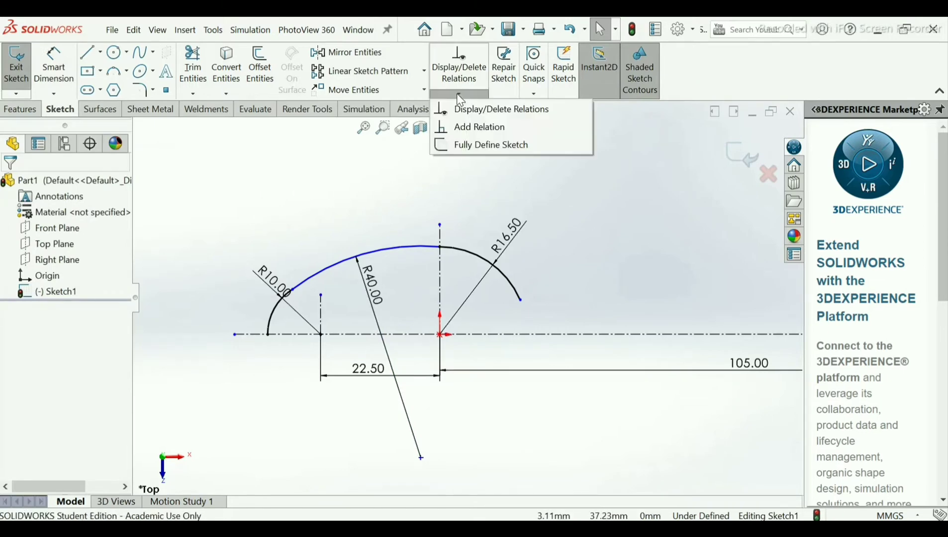
left_click(453, 126)
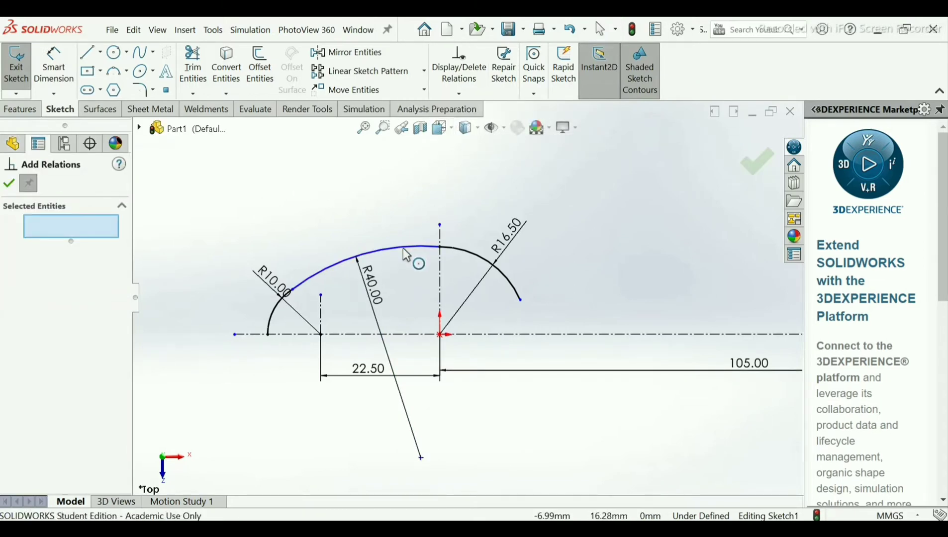
left_click(432, 253)
left_click(455, 253)
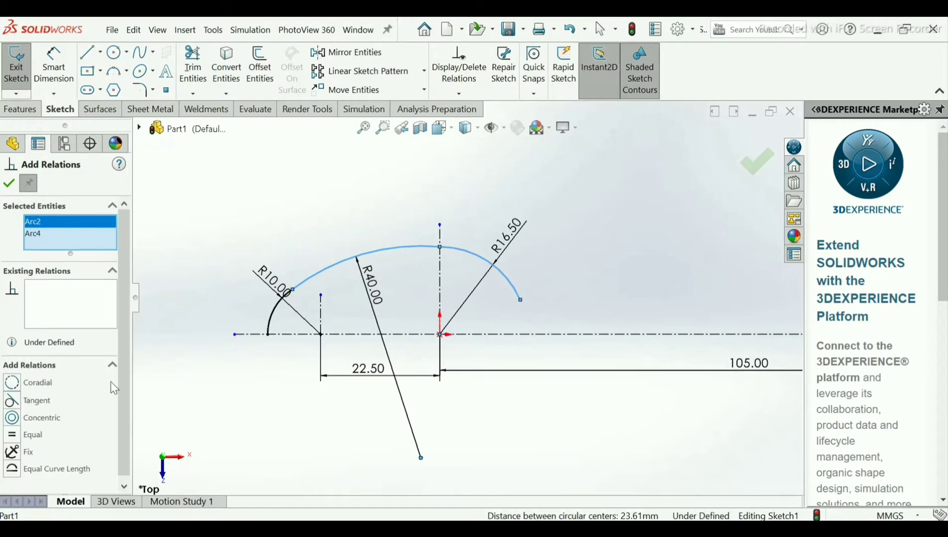
left_click(12, 401)
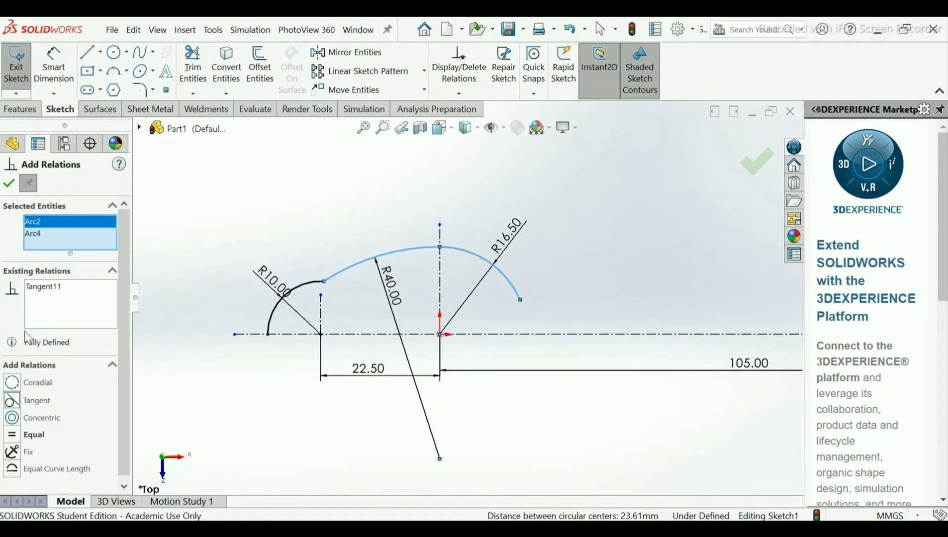
left_click(9, 184)
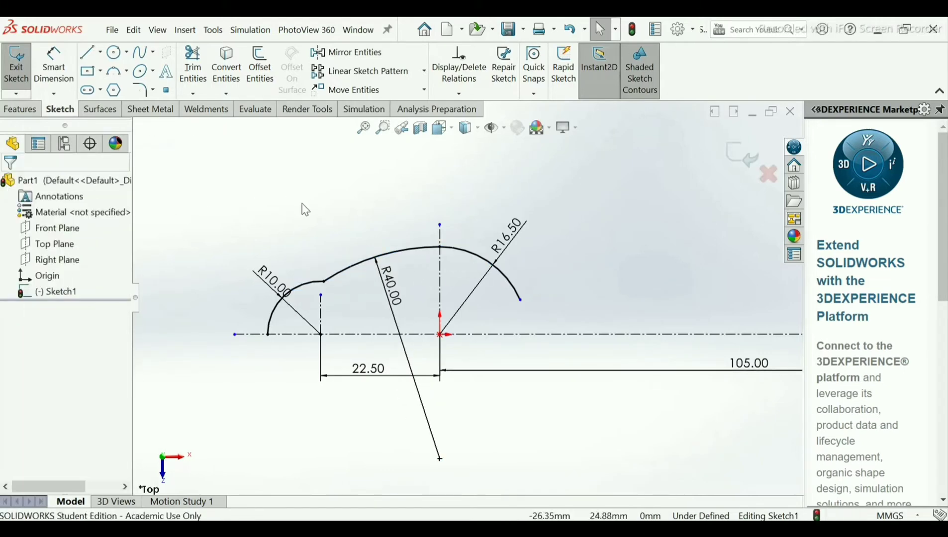
- Undo the tangent relation and try to reposition the R40 arc freehand
key("ctrl+z")
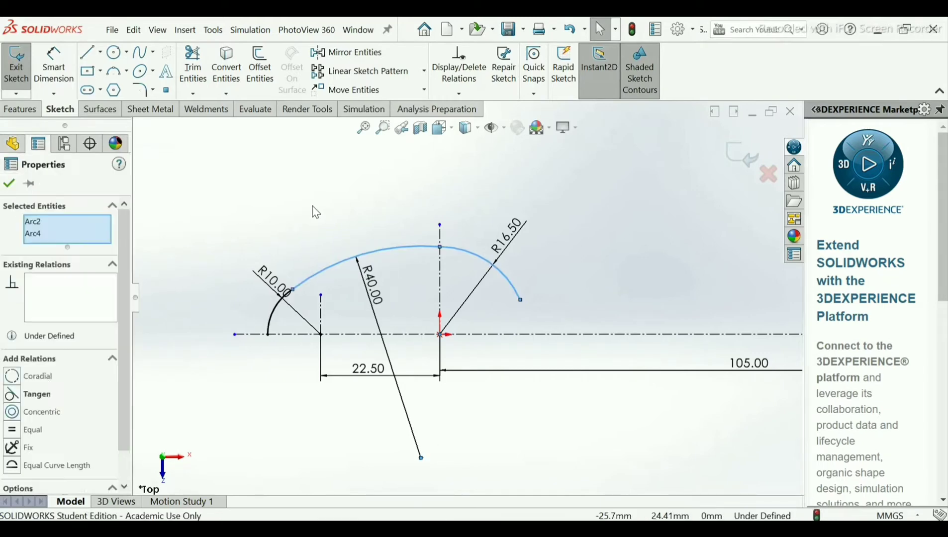
left_click(312, 206)
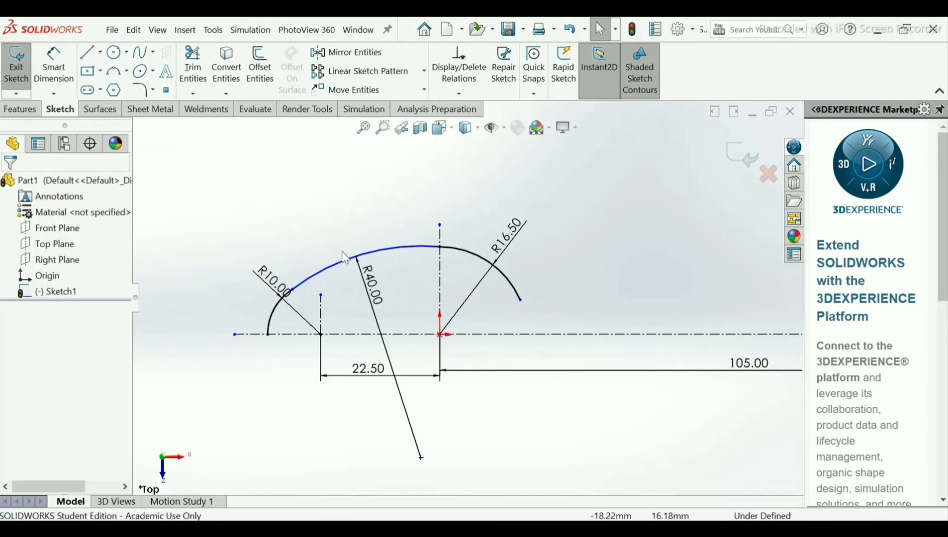
left_click(377, 252)
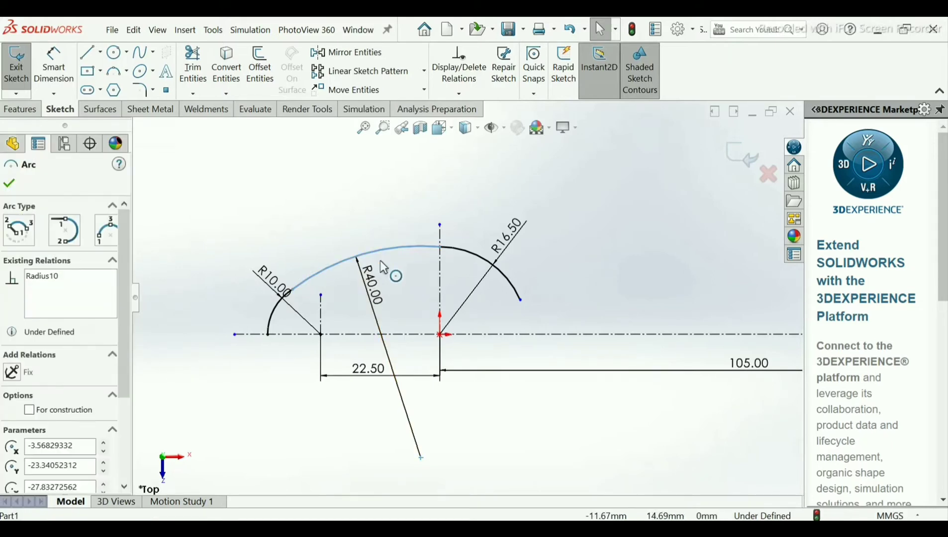
left_click_drag(363, 255, 343, 263)
left_click(284, 167)
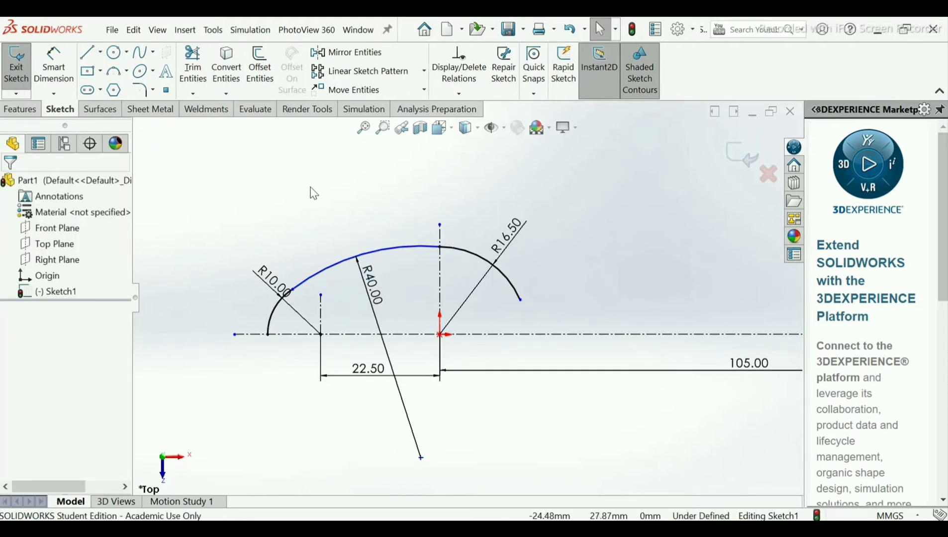
- Try again to make the R40 connecting arc tangent to the R16.5 arc
left_click(459, 94)
left_click(457, 128)
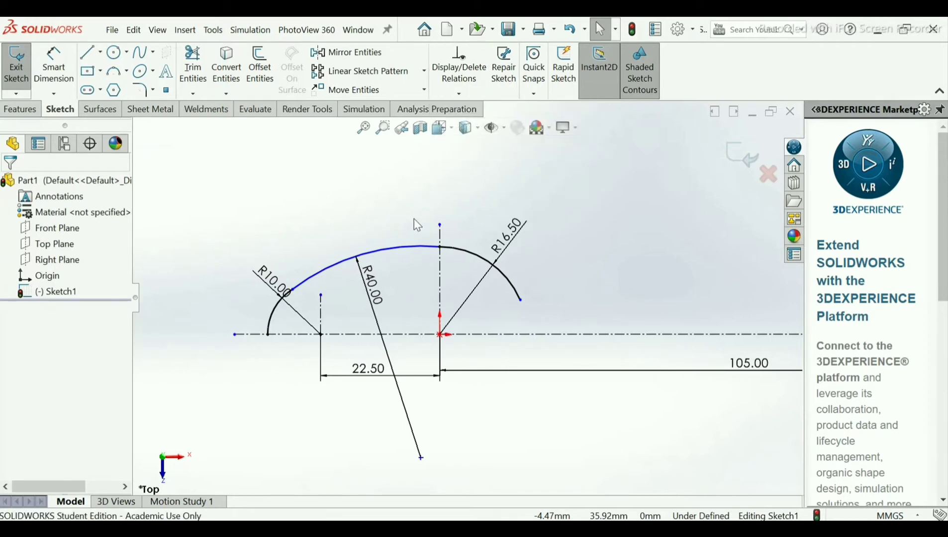
left_click(408, 247)
left_click(447, 250)
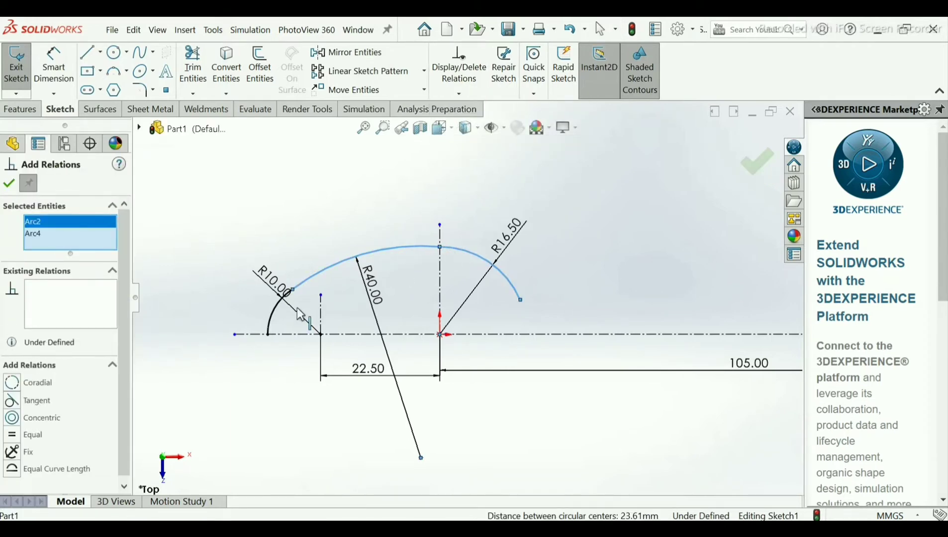
left_click(12, 400)
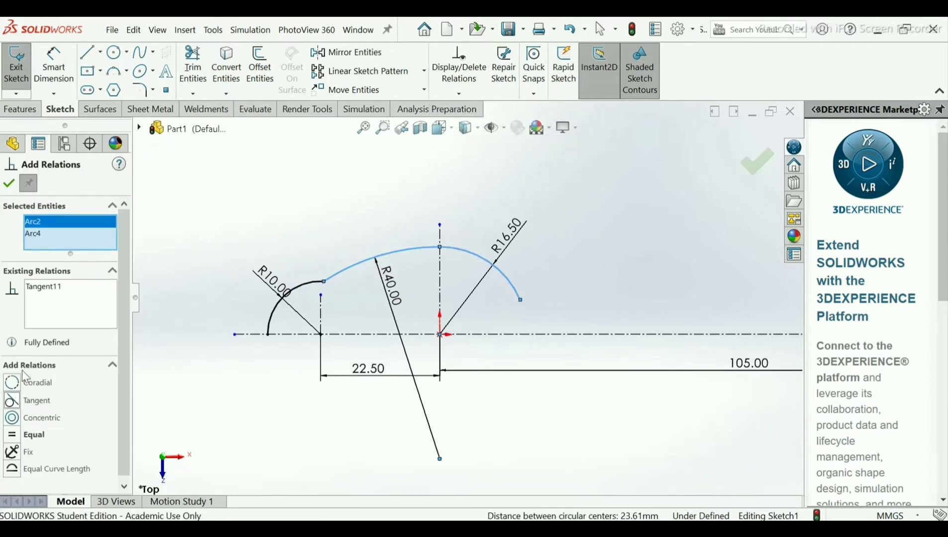
left_click(9, 183)
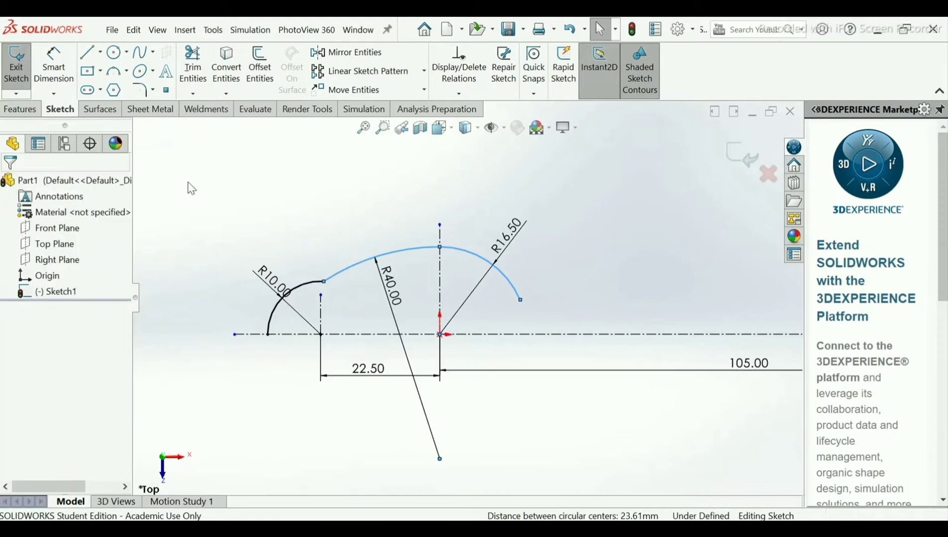
left_click(243, 188)
- Shorten the R16.5 arc by moving its free end to about X 13.3, Y 9.8 mm
scroll(416, 271, "up", 4)
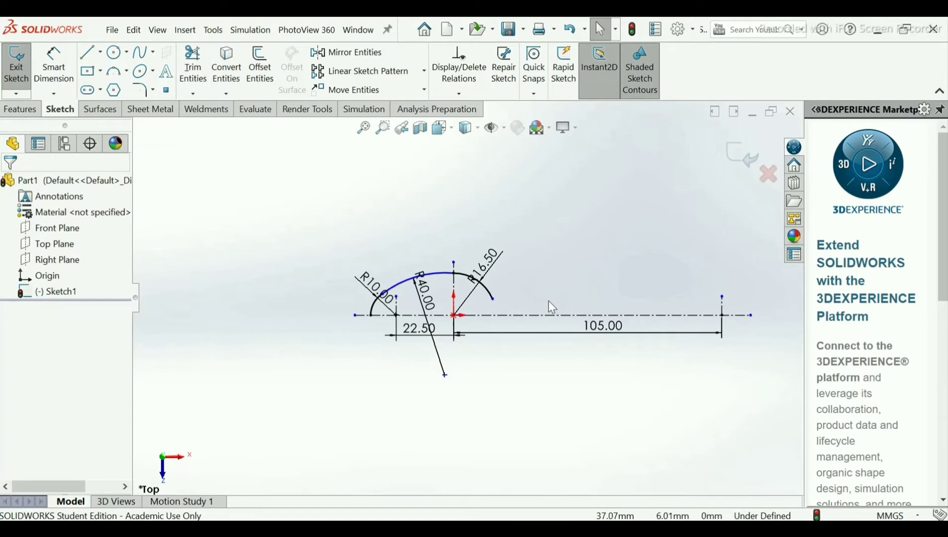
scroll(548, 301, "down", 2)
scroll(456, 294, "down", 2)
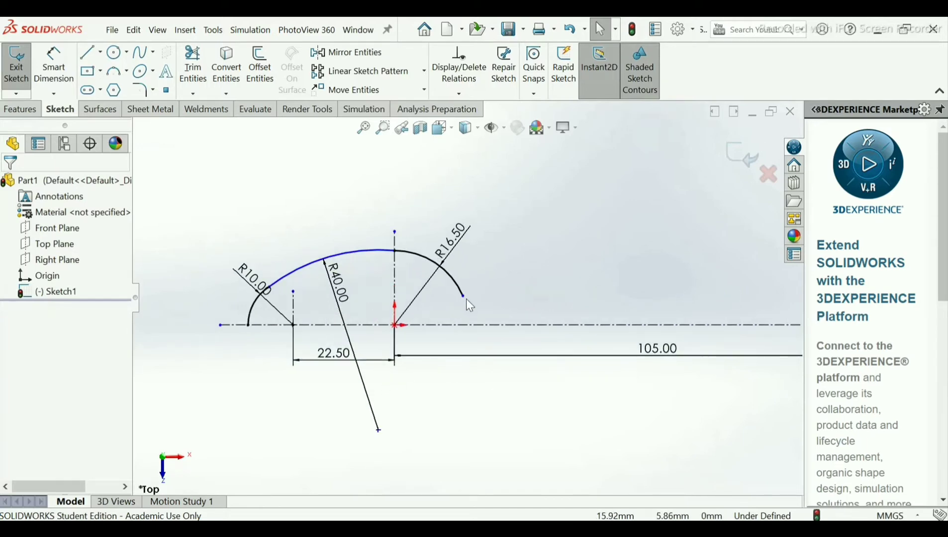
left_click(463, 297)
left_click_drag(463, 296, 453, 283)
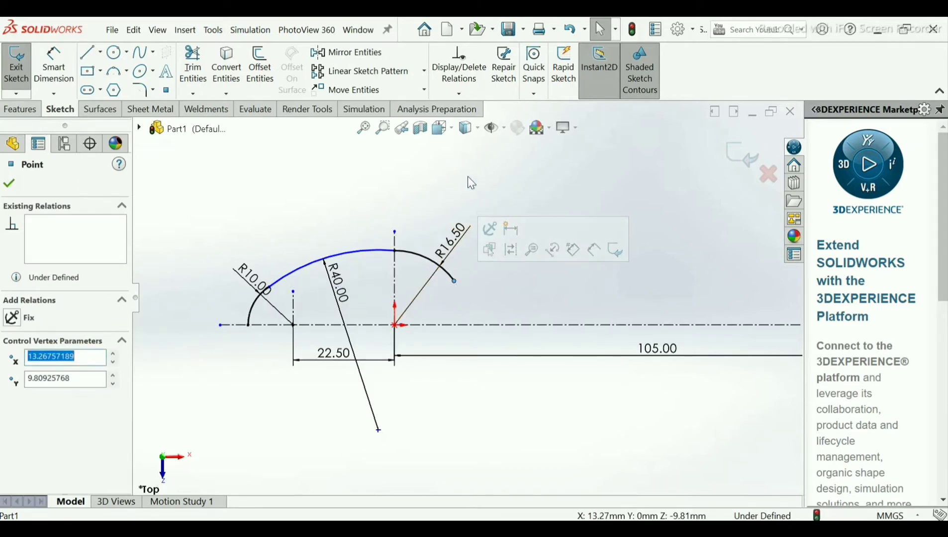
left_click(348, 147)
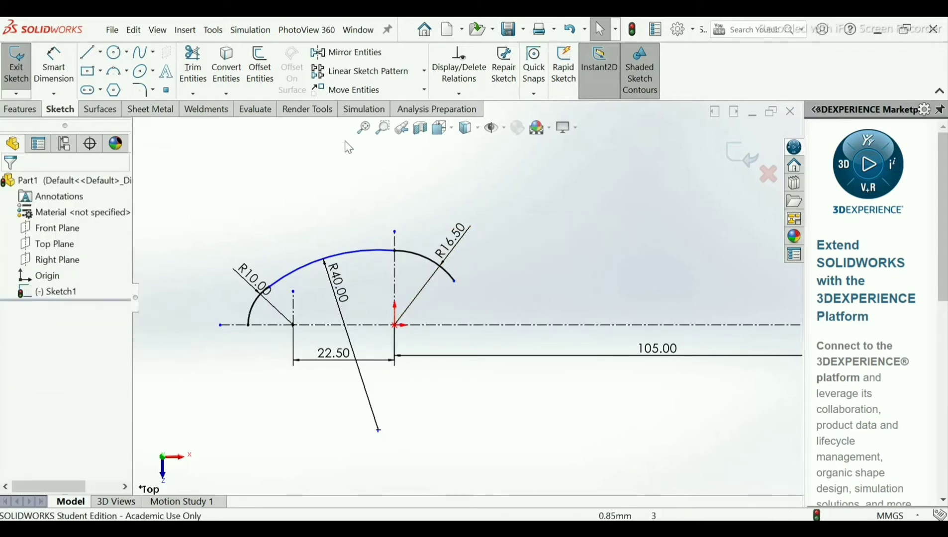
- Draw a reverse-curving three-point arc of about 10.8 mm radius from the free end of the R16.5 arc toward the handle
left_click(115, 72)
left_click(453, 281)
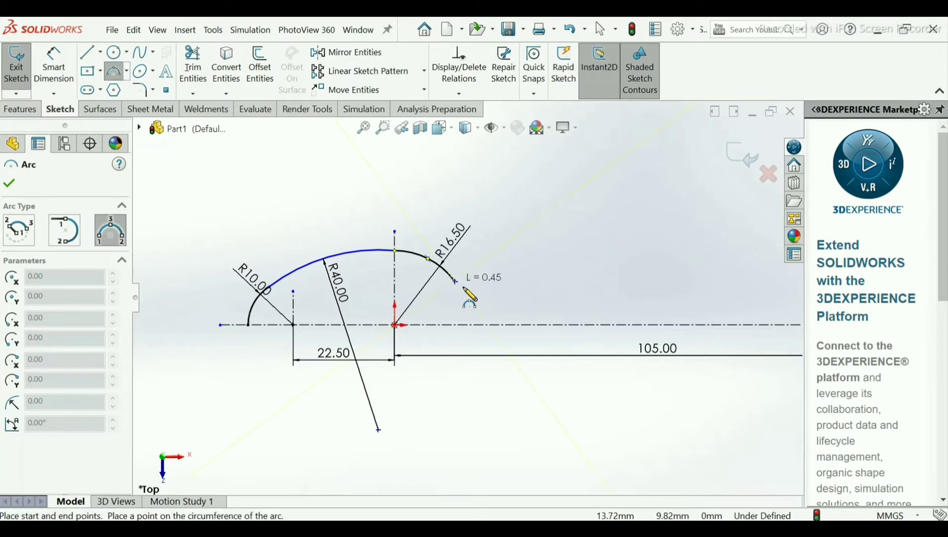
left_click(490, 309)
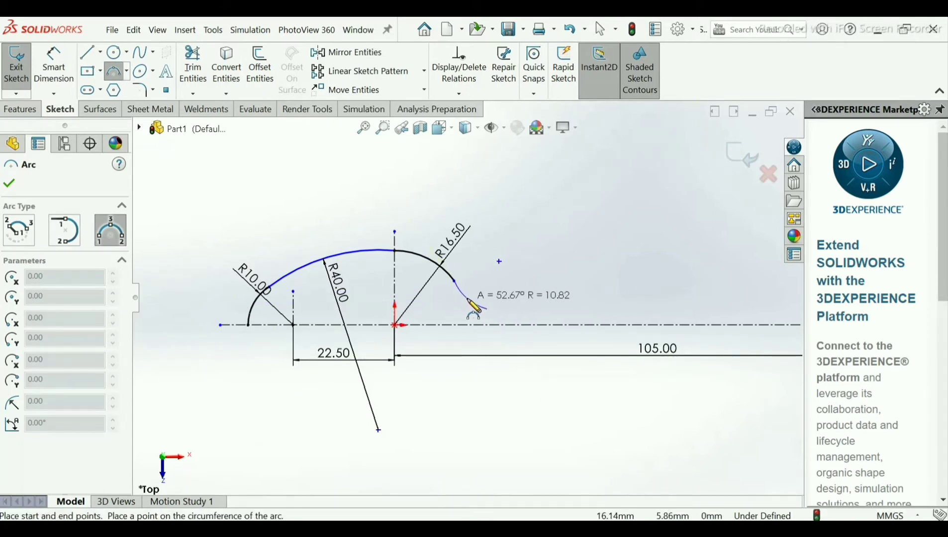
left_click(468, 300)
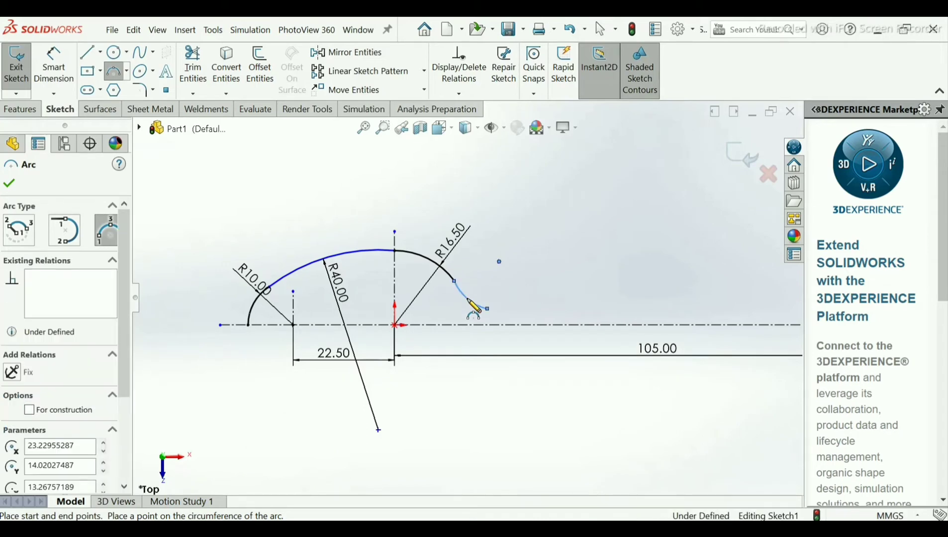
right_click(480, 308)
left_click(492, 308)
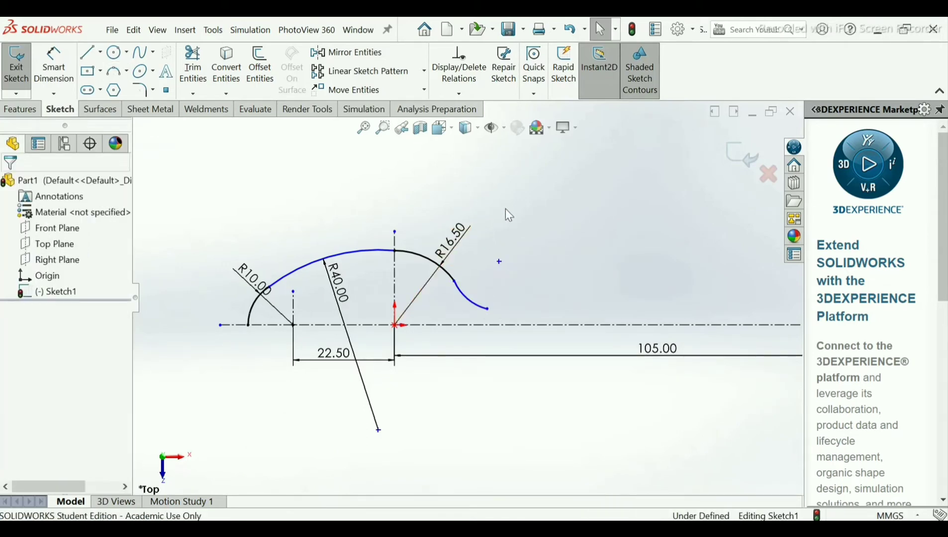
- Draw a three-point arc of about 9.1 mm radius above the horizontal centerline, just beyond the vertical centerline at the handle end
key("f")
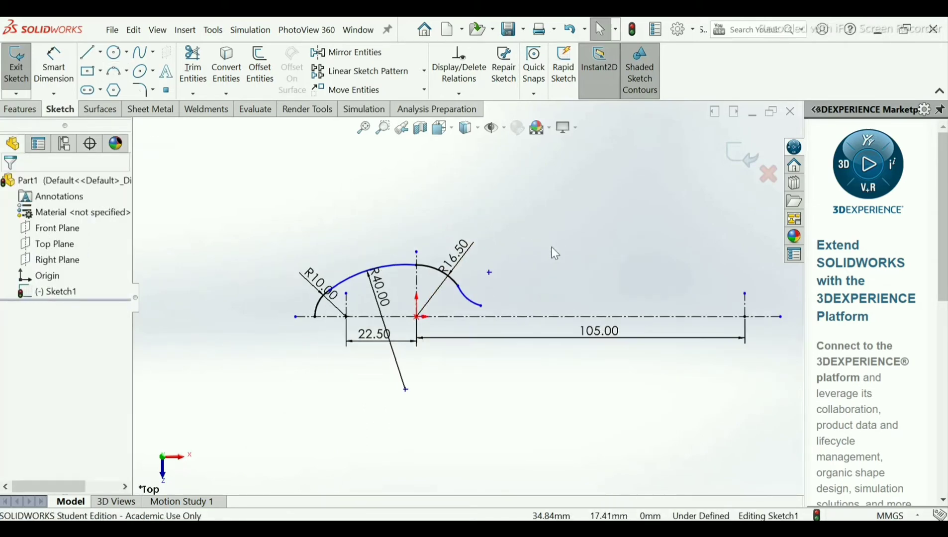
scroll(517, 298, "up", 1)
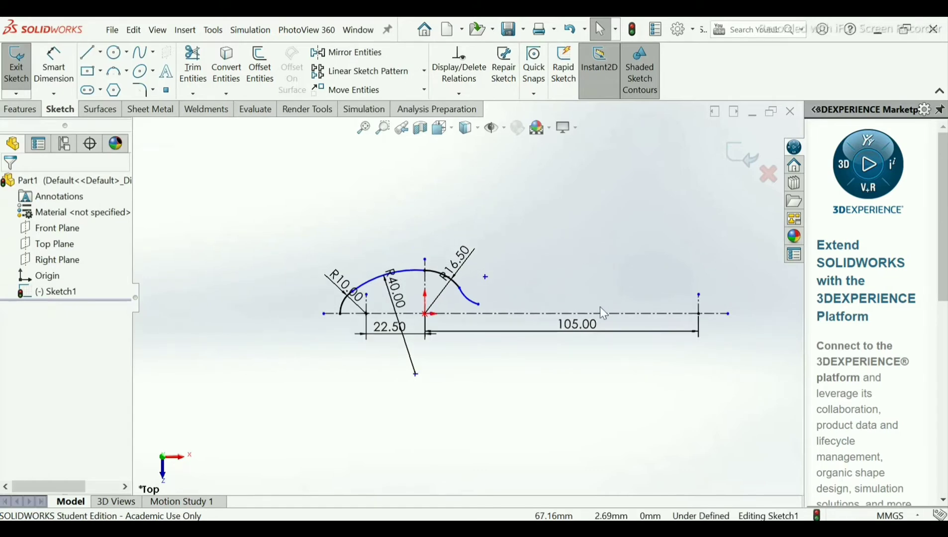
scroll(622, 309, "down", 1)
left_click(114, 71)
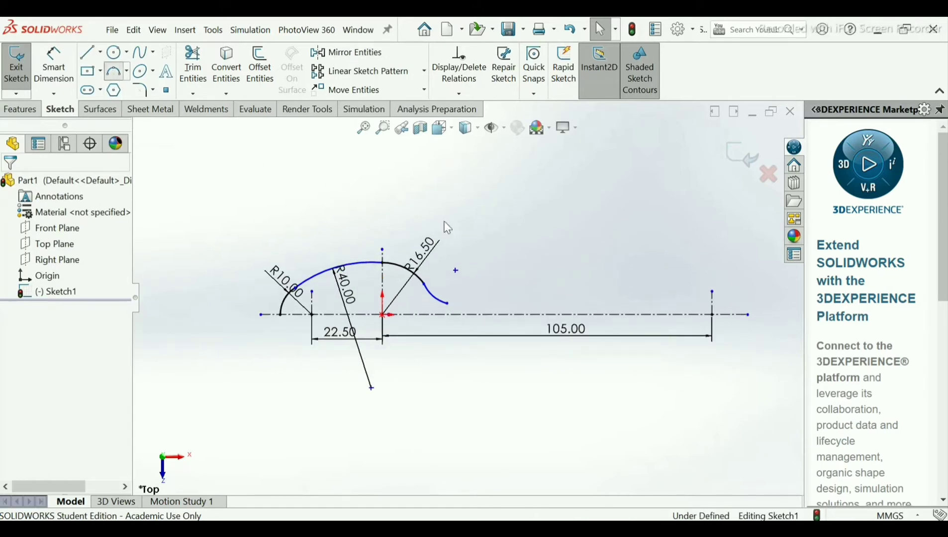
scroll(741, 313, "down", 3)
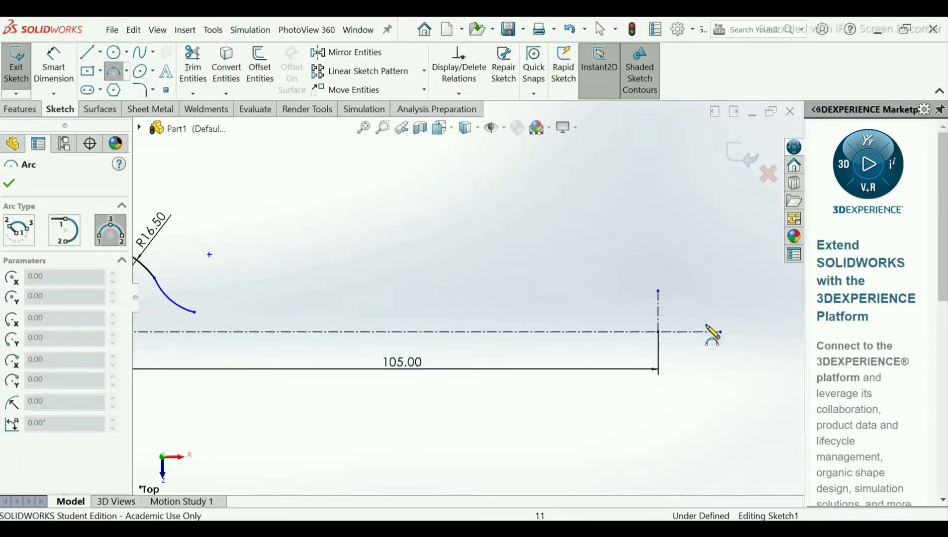
left_click(685, 297)
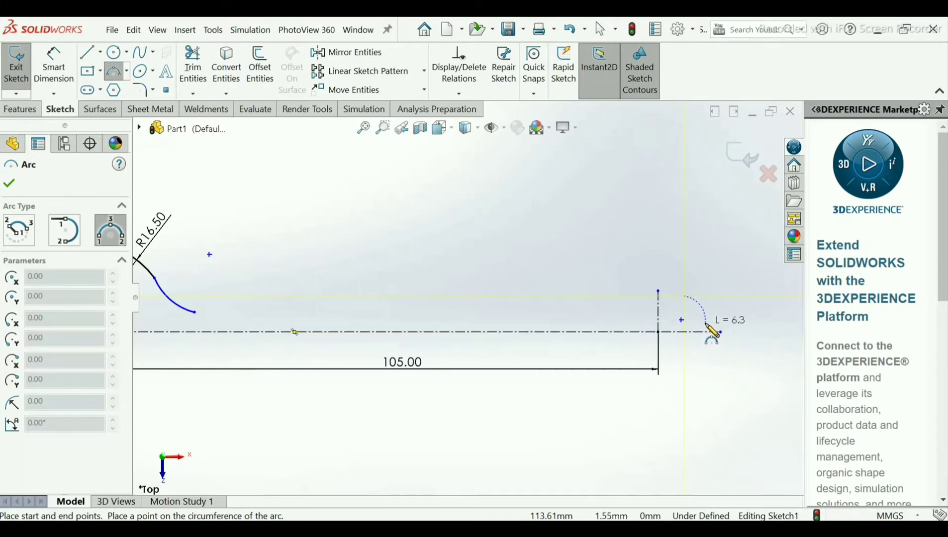
left_click(721, 332)
left_click(703, 315)
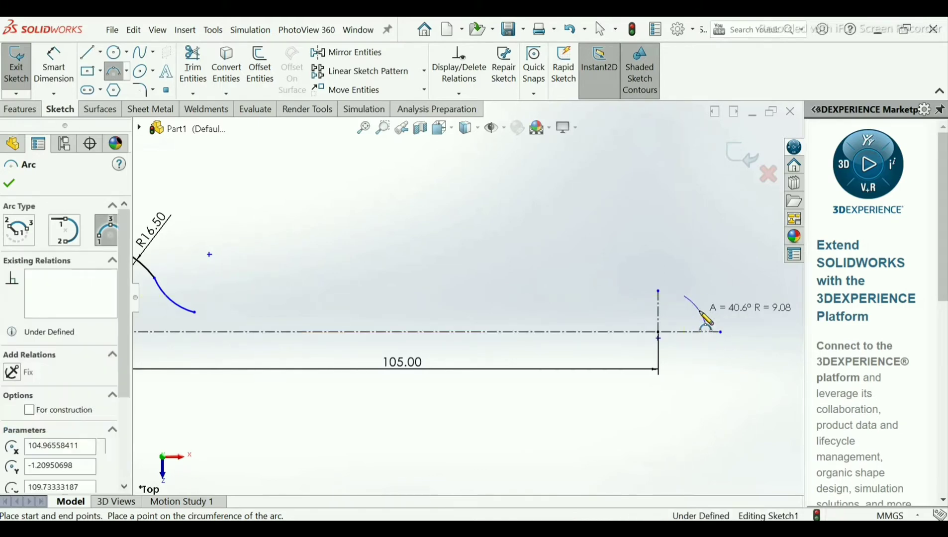
right_click(705, 318)
left_click(719, 321)
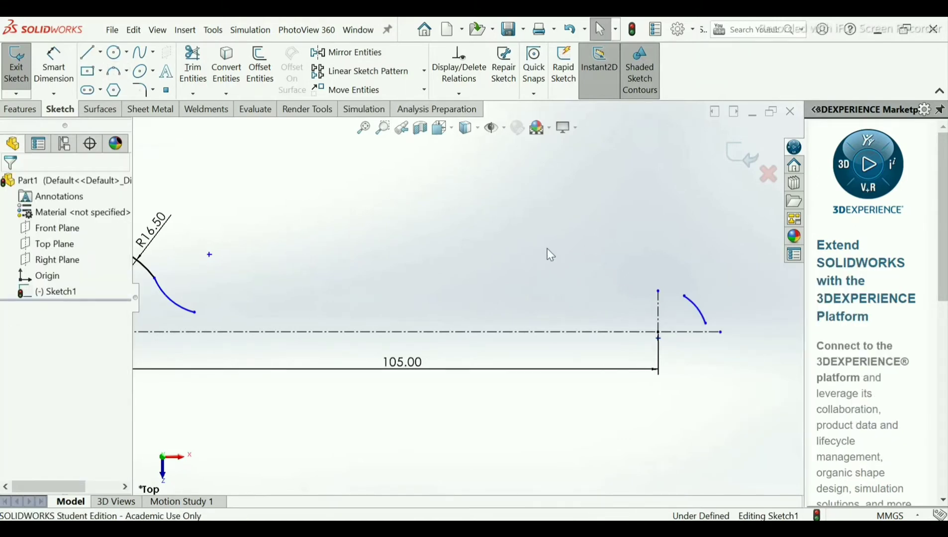
- Make the handle-end arc's center coincident with the point where the handle-end vertical centerline meets the horizontal centerline
left_click(450, 94)
left_click(475, 127)
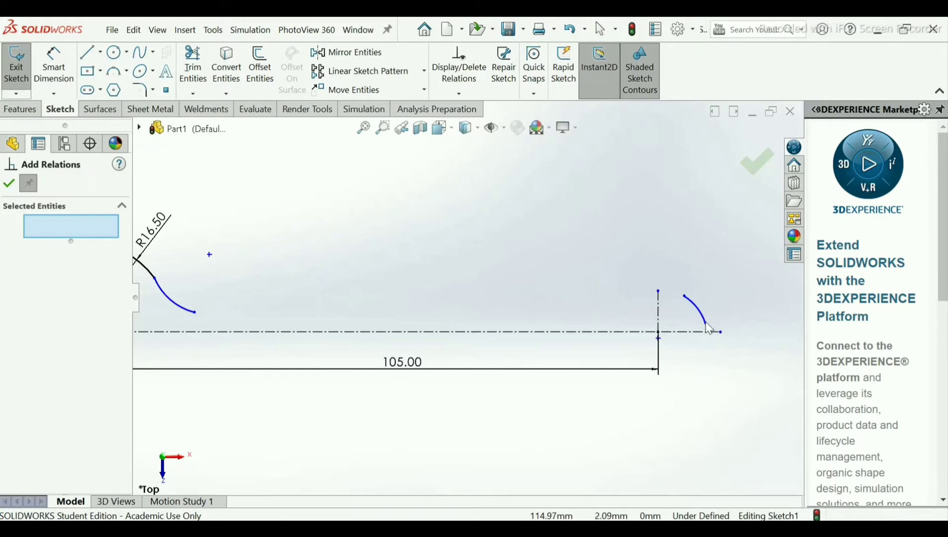
scroll(657, 353, "down", 1)
left_click(640, 341)
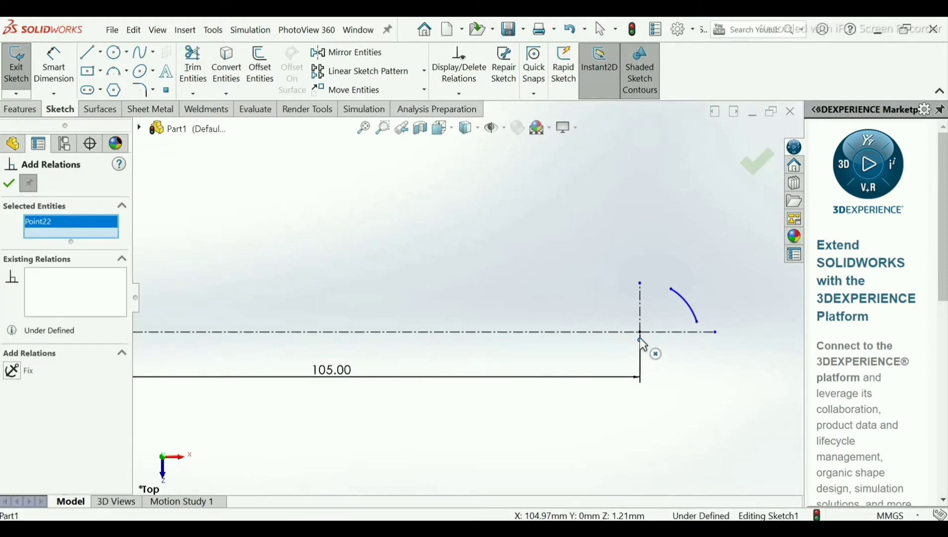
left_click(640, 340)
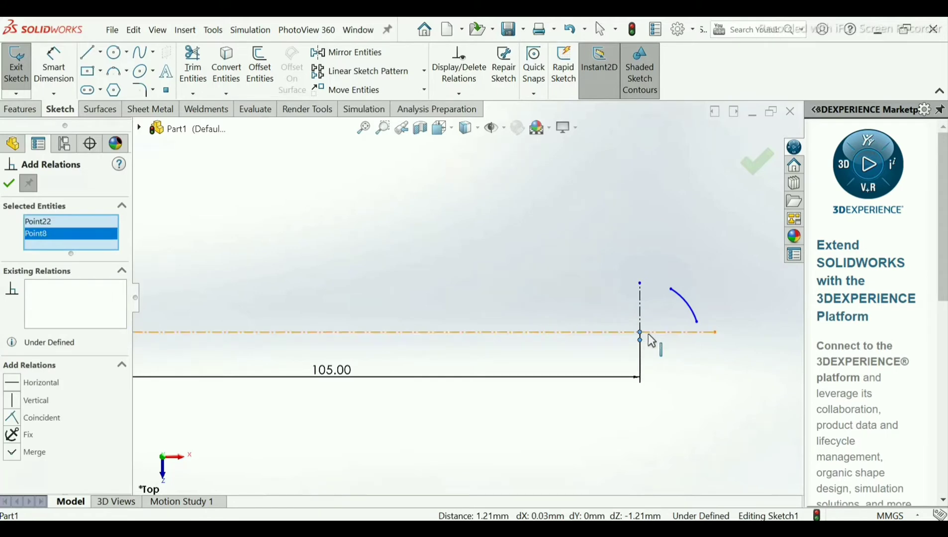
left_click(12, 419)
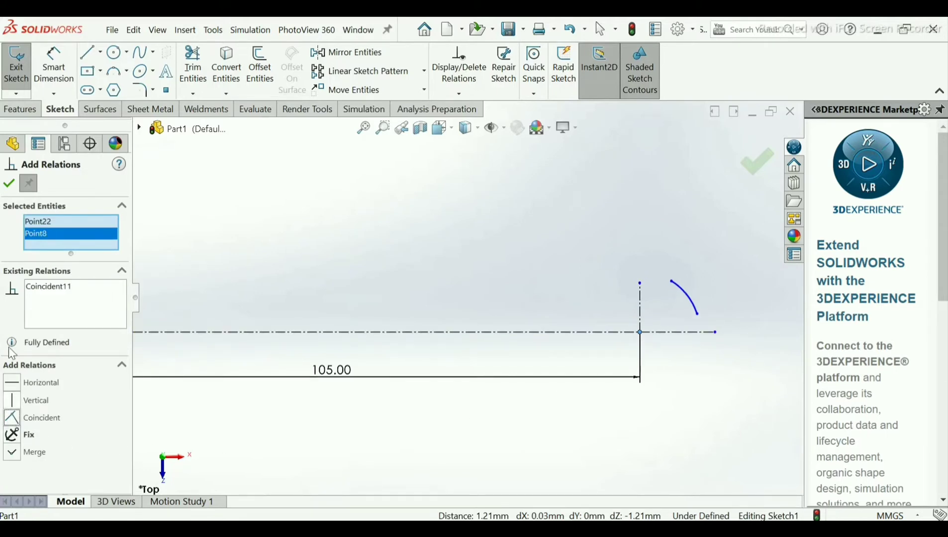
left_click(8, 184)
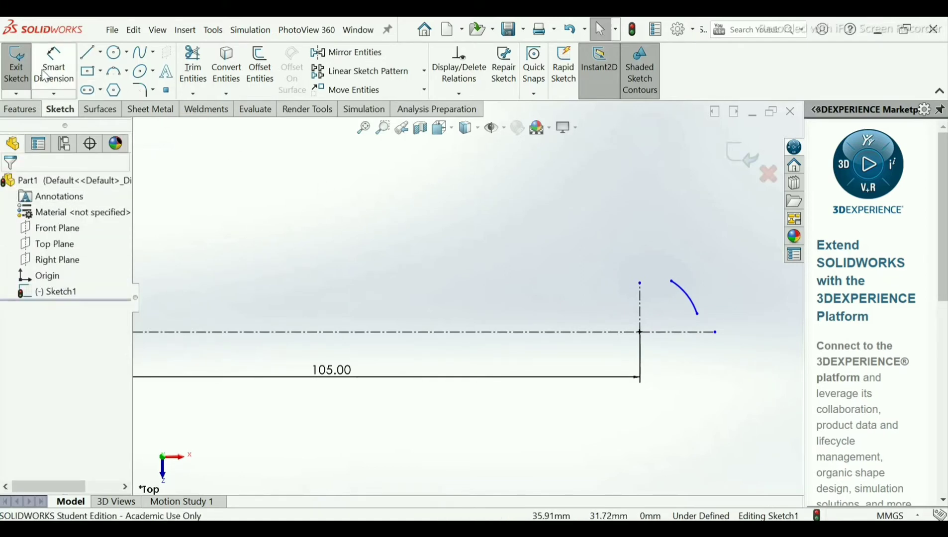
- Dimension the handle-end arc with a radius of 6 mm
left_click(54, 70)
left_click(686, 297)
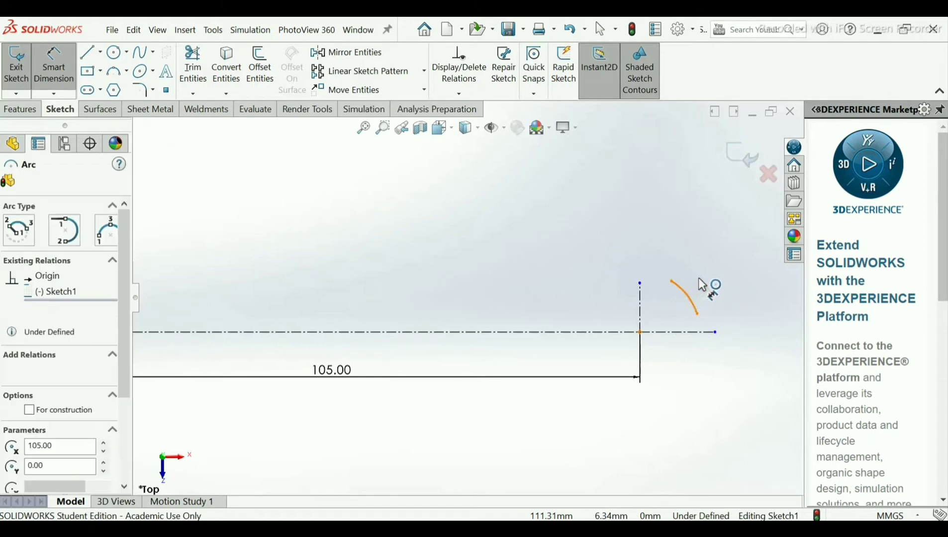
left_click(715, 280)
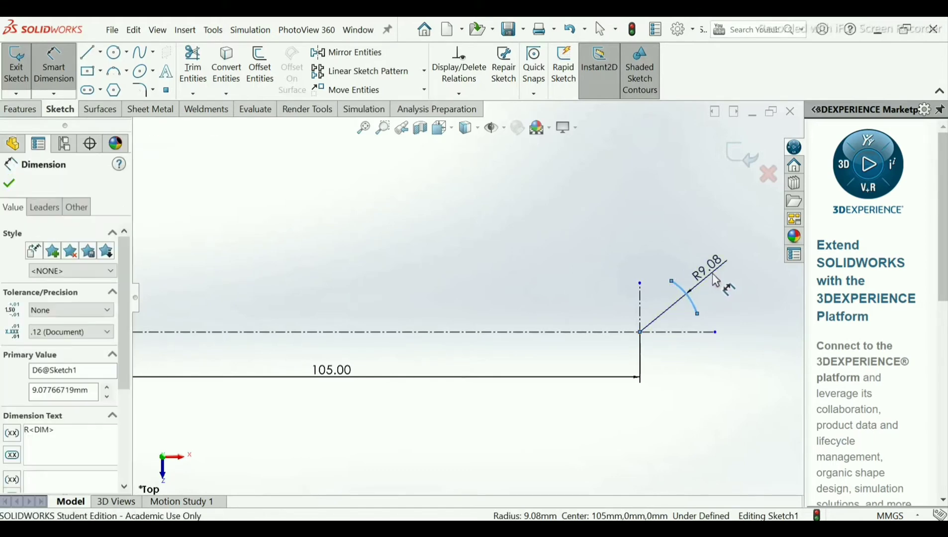
type("6")
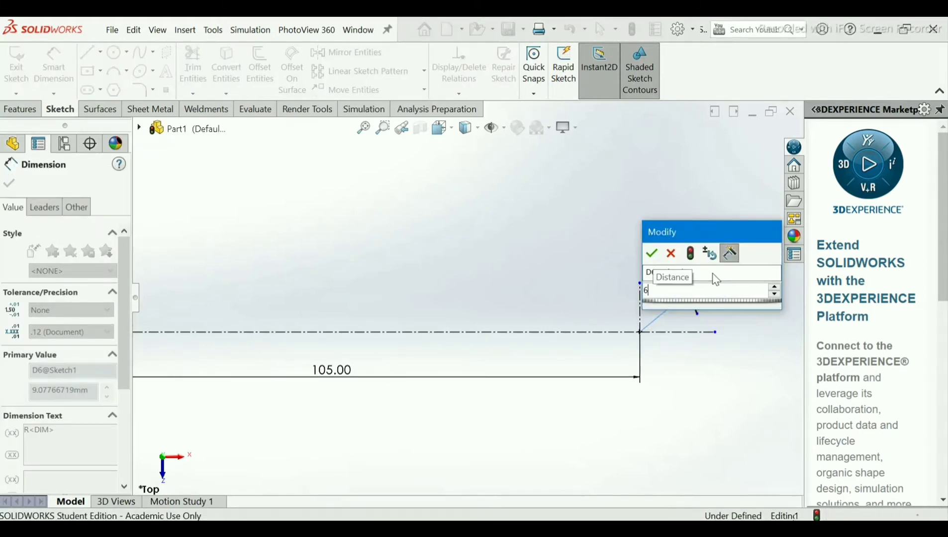
key("Return")
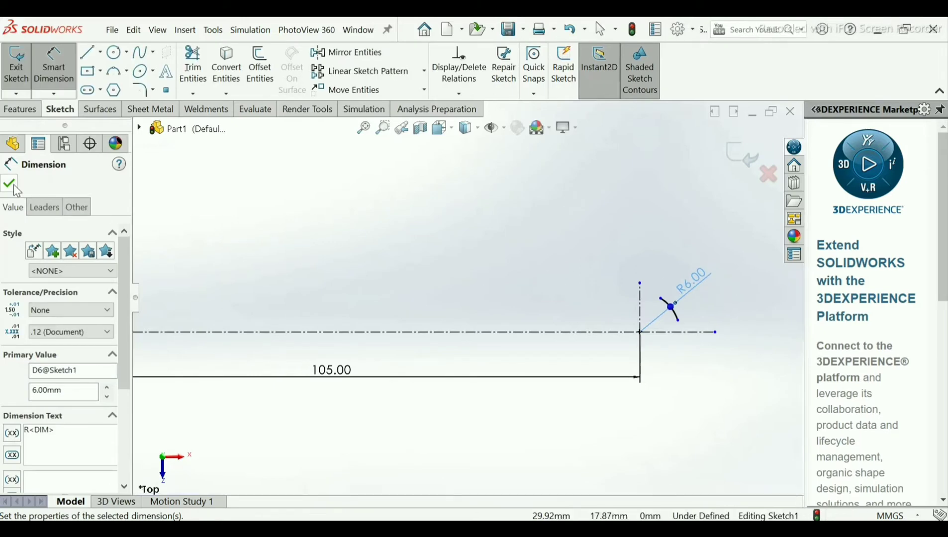
key("Escape")
key("Escape")
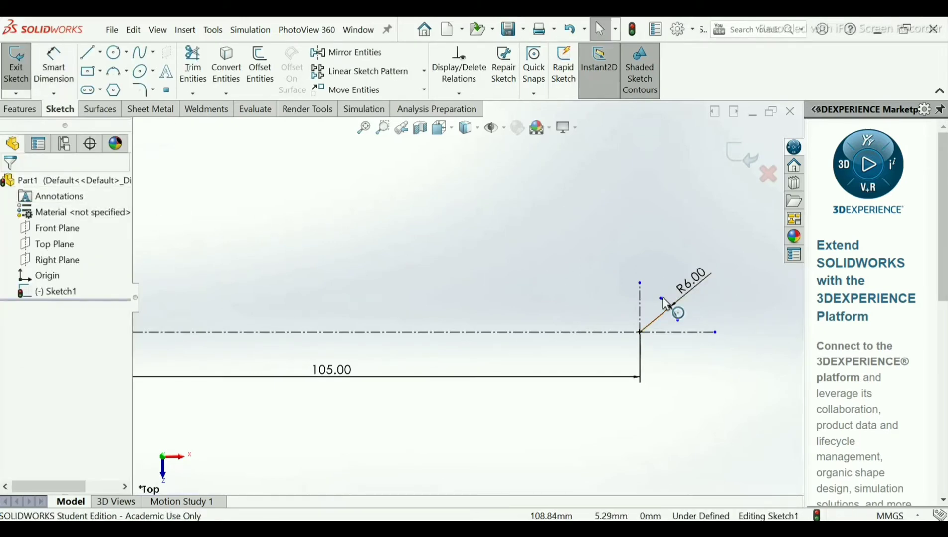
- Extend the R6 arc to a quarter circle by moving its ends onto the vertical and horizontal centerlines
left_click_drag(660, 299, 639, 293)
key("Escape")
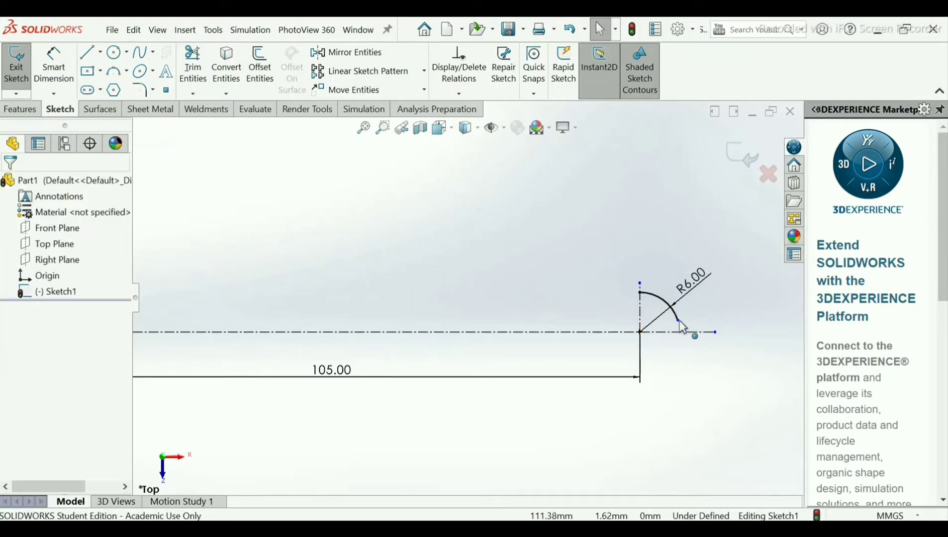
left_click_drag(679, 325, 684, 339)
key("Escape")
- Add a tangent relation between the R16.5 bowl arc and the reverse-curving neck arc
key("f")
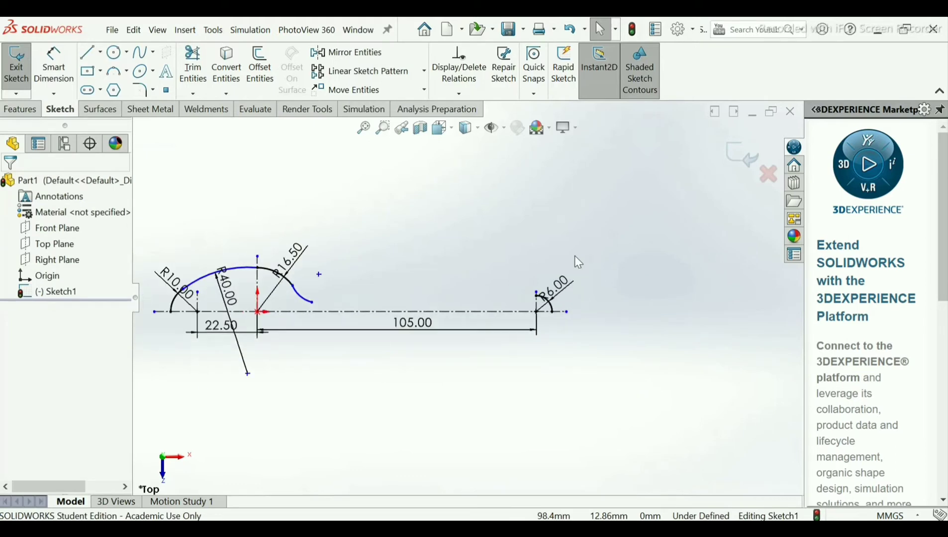
scroll(308, 302, "up", 2)
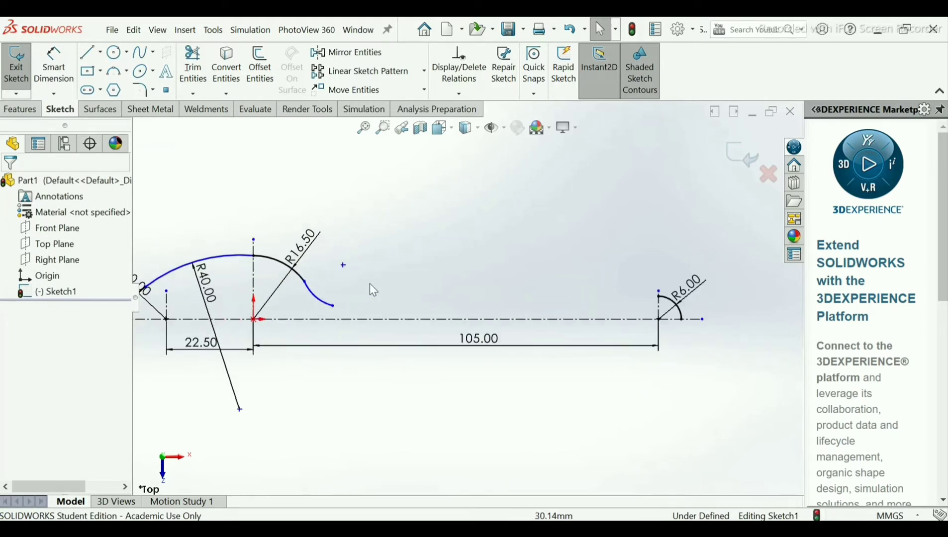
left_click(455, 96)
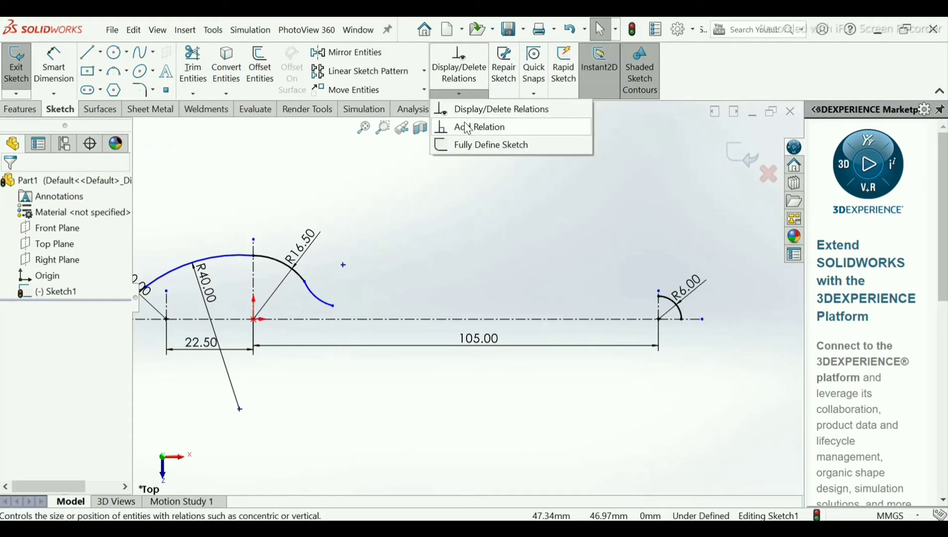
left_click(470, 127)
scroll(320, 271, "up", 2)
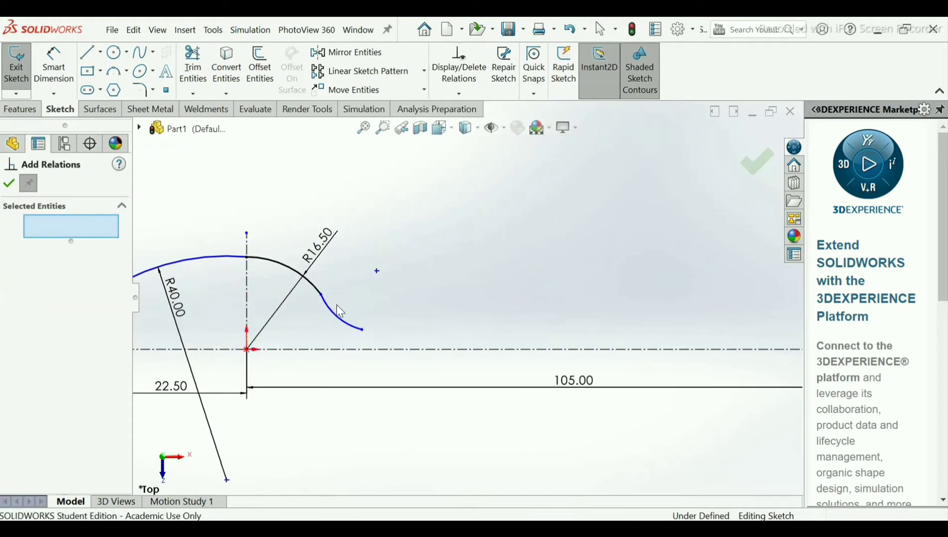
left_click(331, 309)
left_click(310, 282)
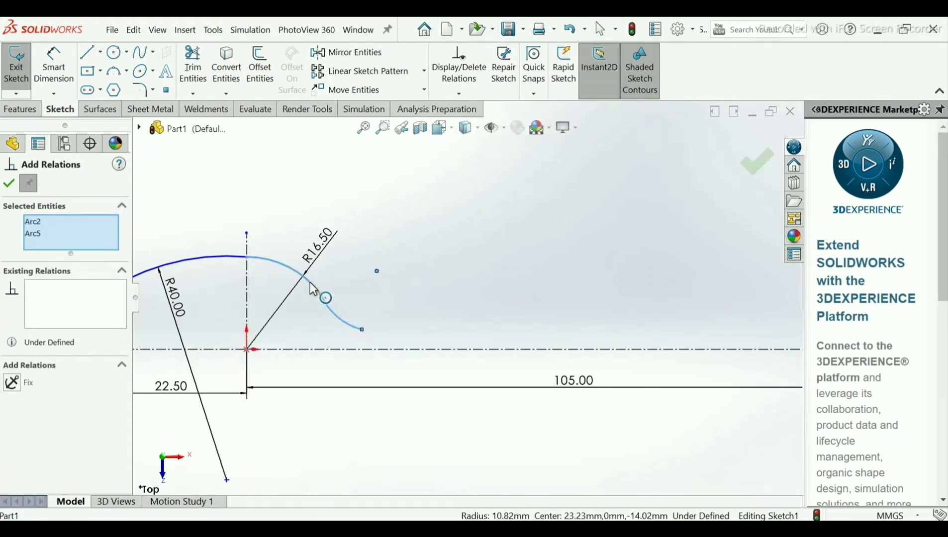
left_click(11, 400)
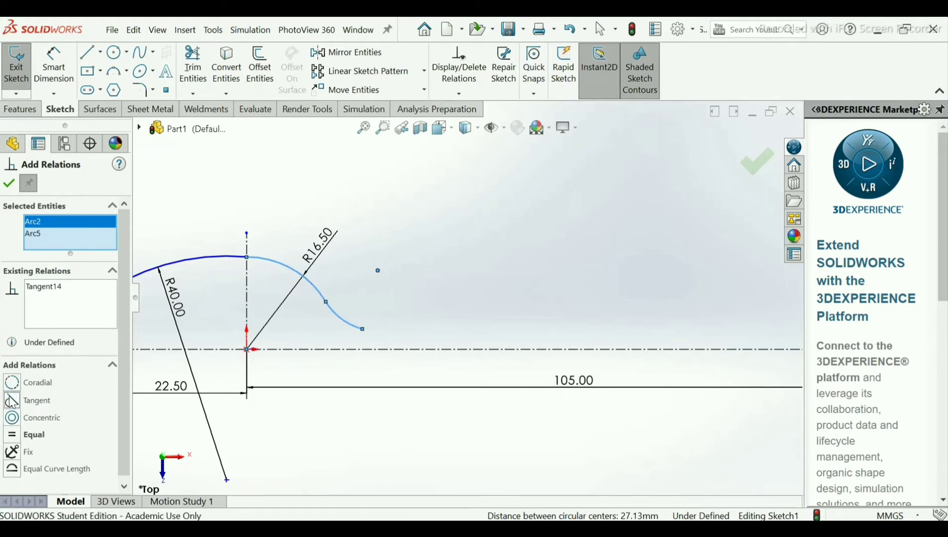
left_click(8, 184)
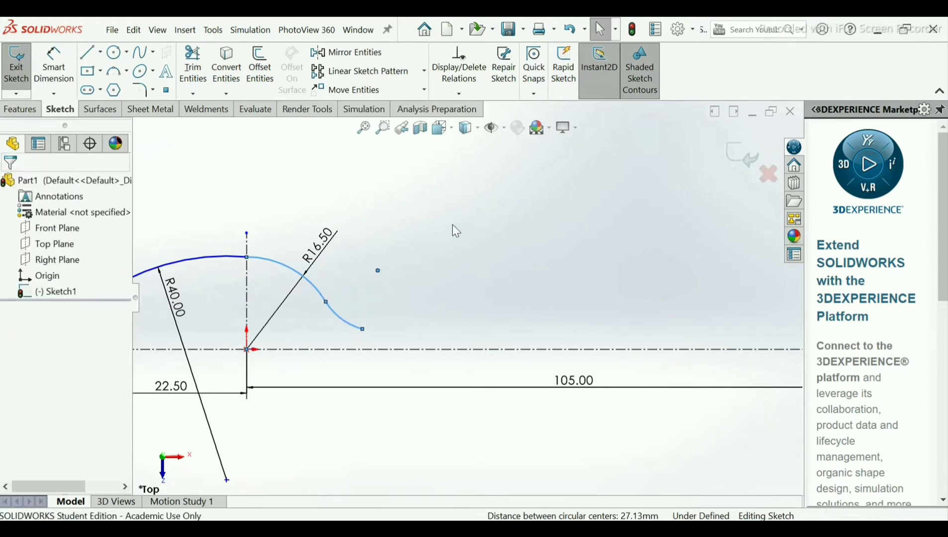
- Draw a shallow three-point arc of about 624 mm radius from the neck arc's free end to the upper end of the R6 arc
scroll(460, 231, "down", 2)
scroll(470, 241, "down", 1)
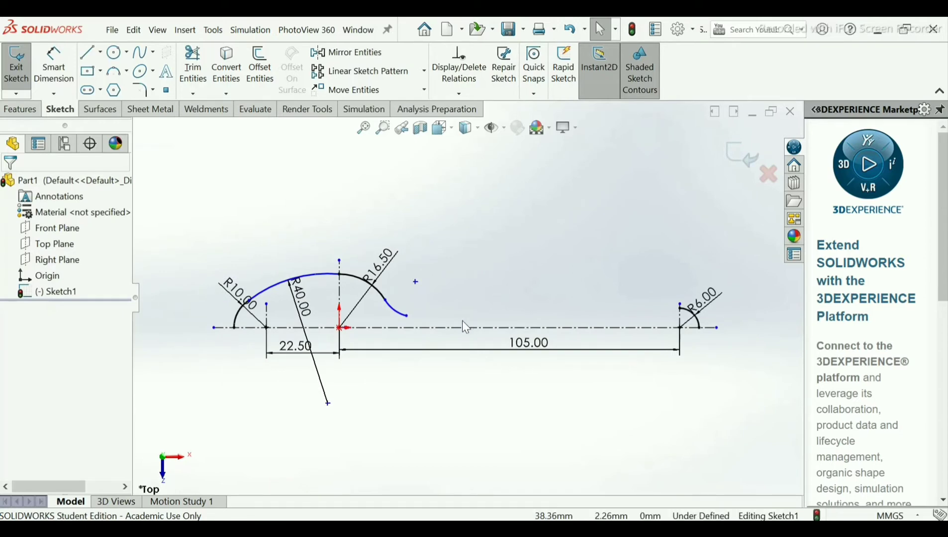
scroll(457, 319, "up", 1)
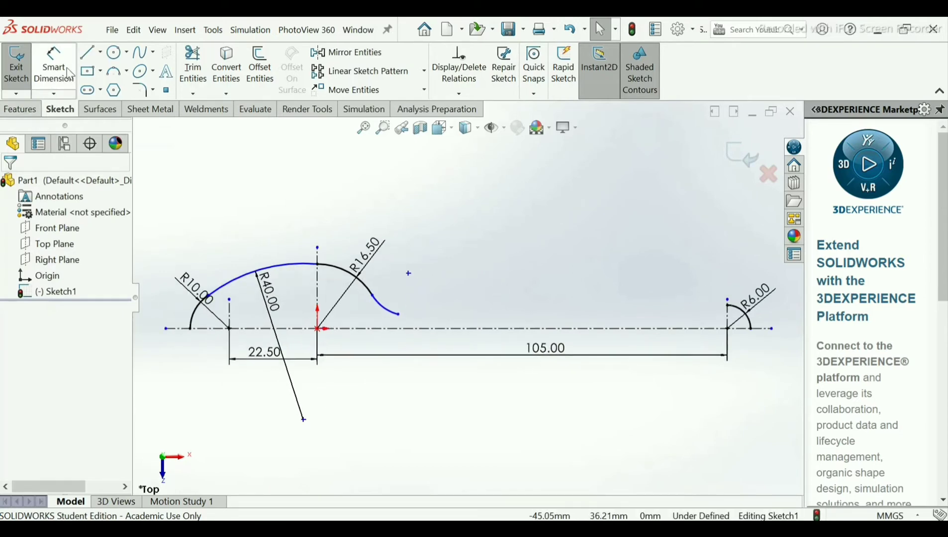
left_click(112, 74)
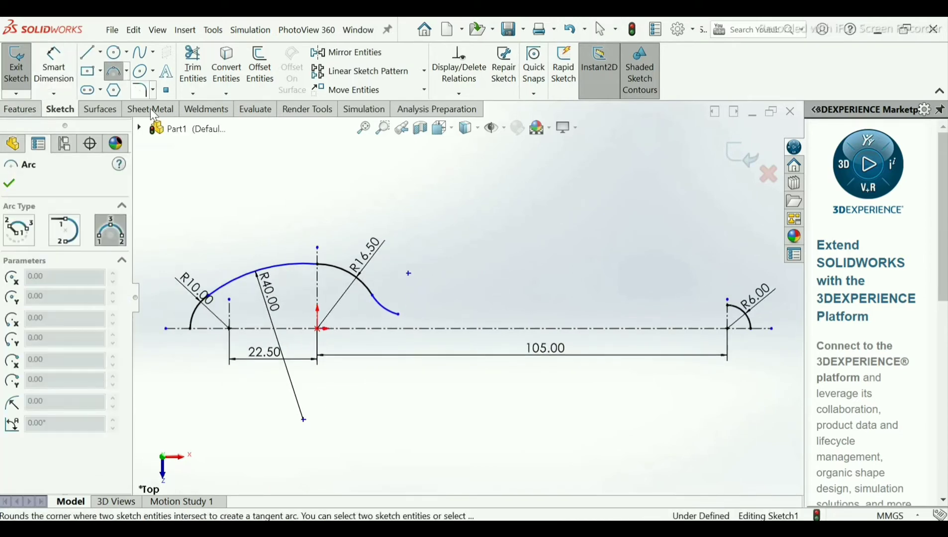
left_click(398, 314)
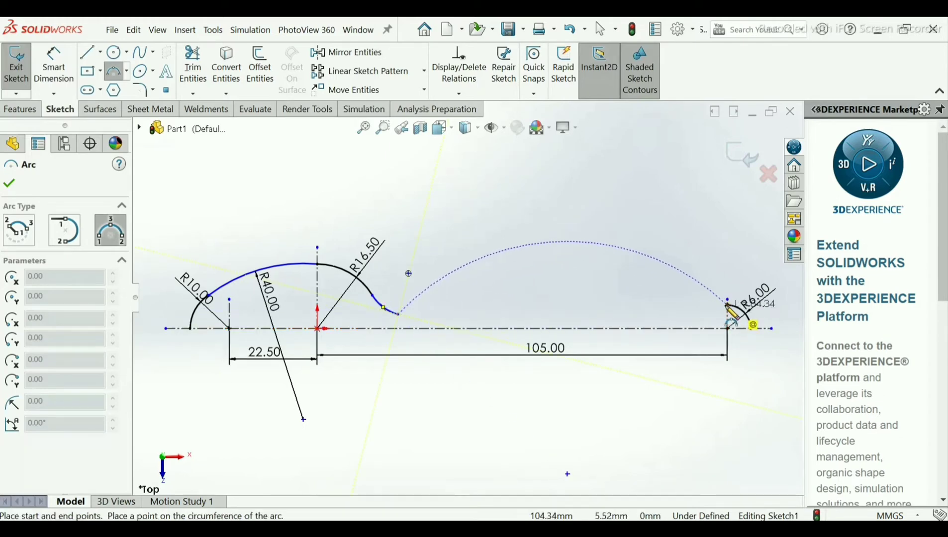
left_click(705, 306)
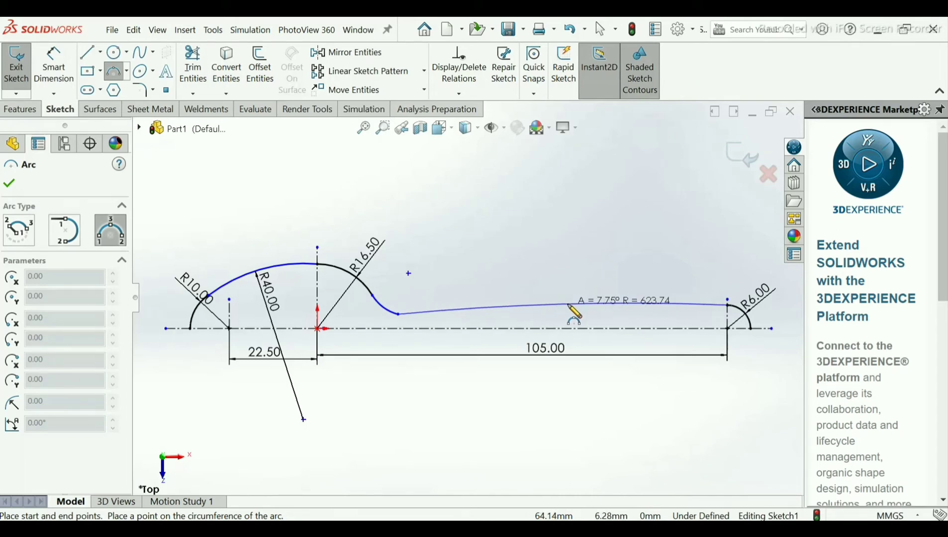
left_click(574, 314)
right_click(571, 309)
left_click(597, 313)
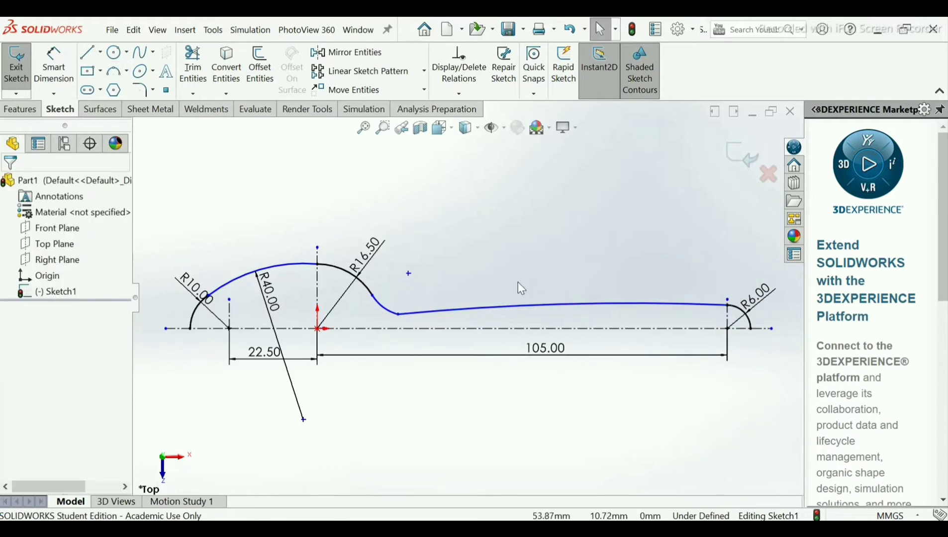
- Try a 600 mm distance dimension from the long handle arc to the horizontal centerline, and delete it
left_click(53, 66)
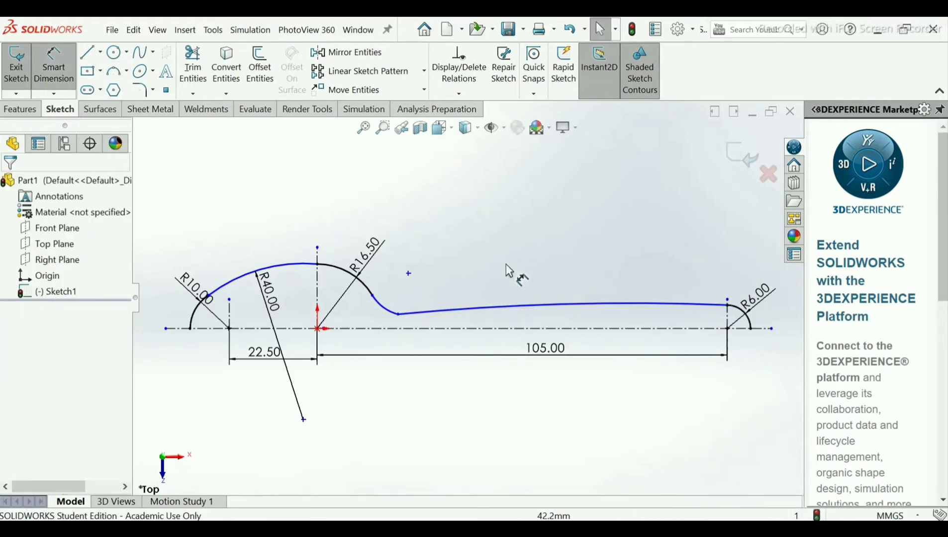
left_click(552, 311)
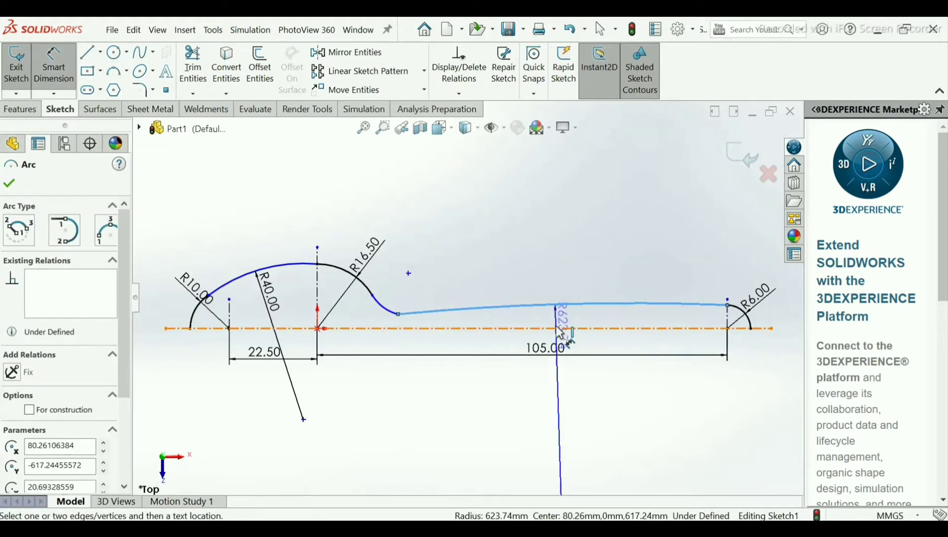
left_click(557, 328)
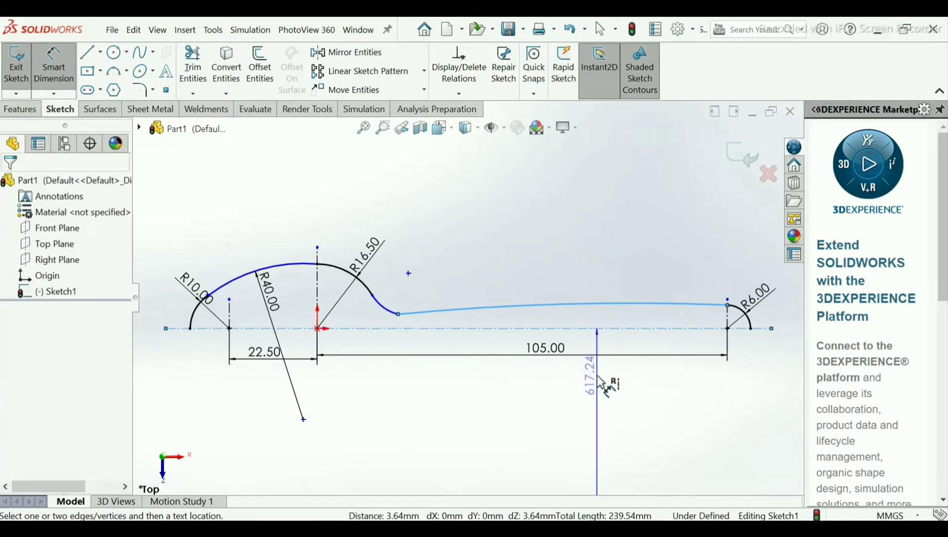
left_click(601, 382)
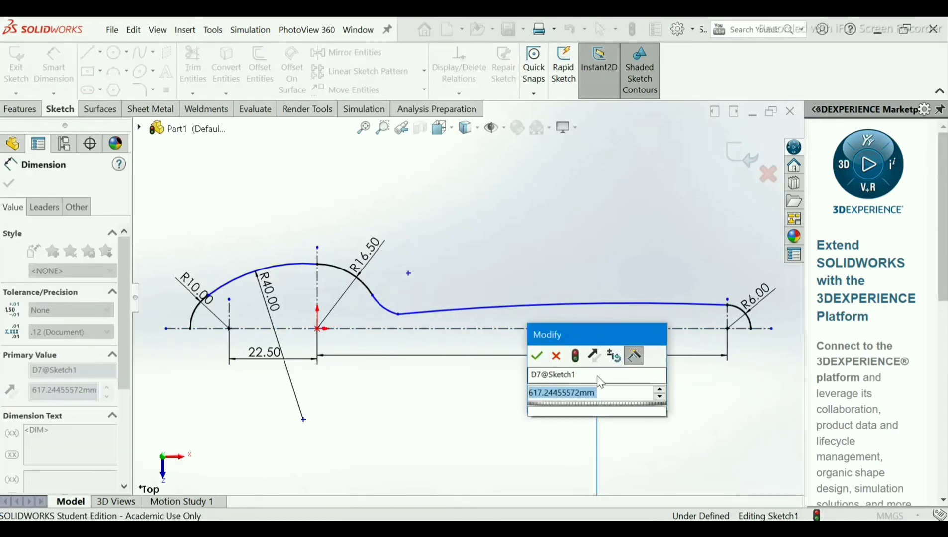
type("600")
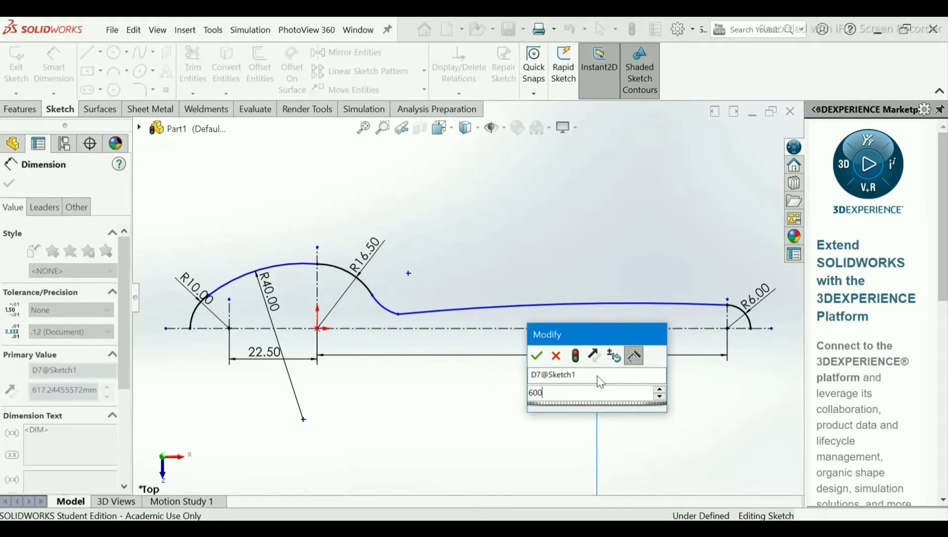
key("Return")
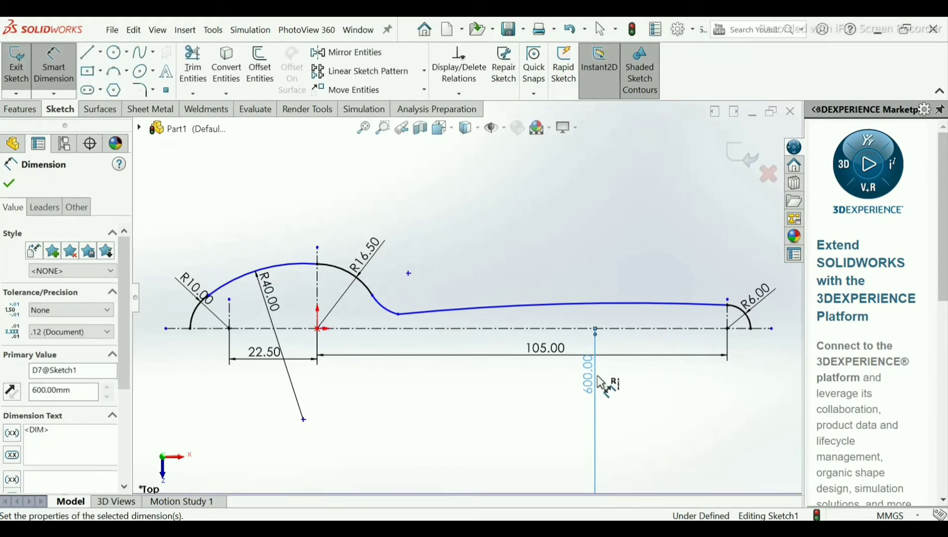
left_click(14, 190)
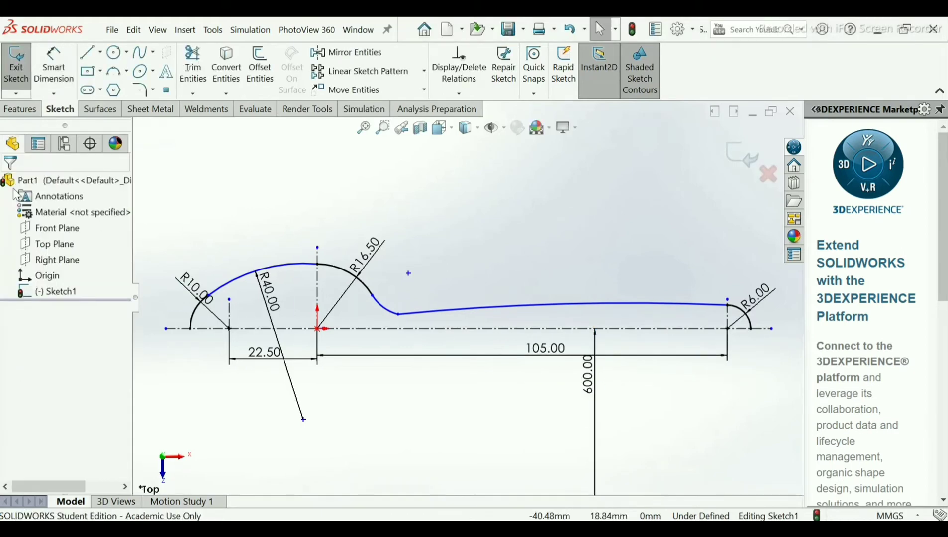
left_click(588, 378)
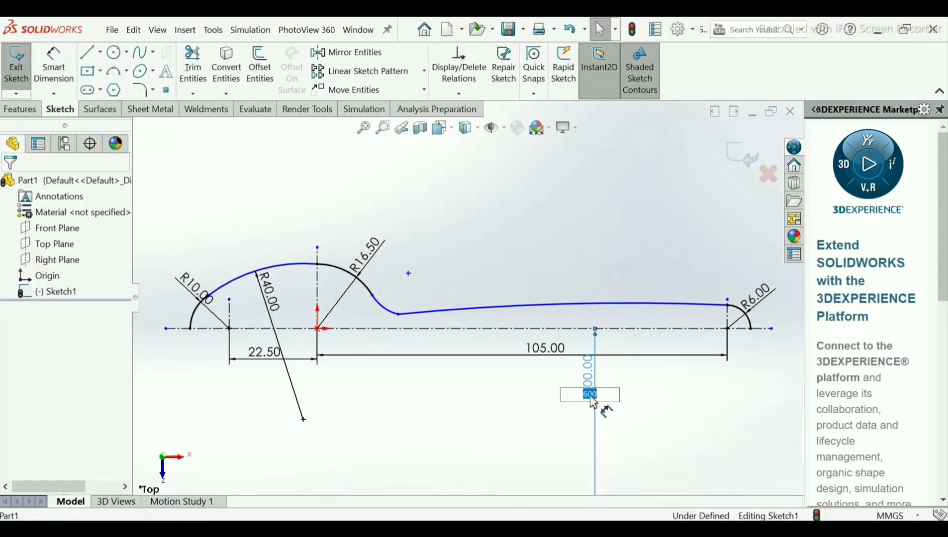
key("Return")
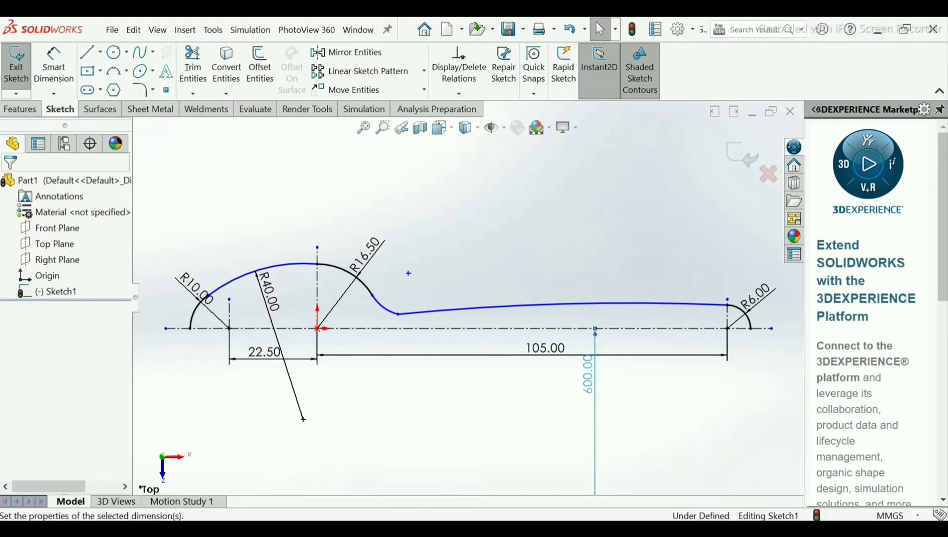
key("Delete")
- Dimension the long shallow handle arc with a radius of 600 mm
left_click(53, 65)
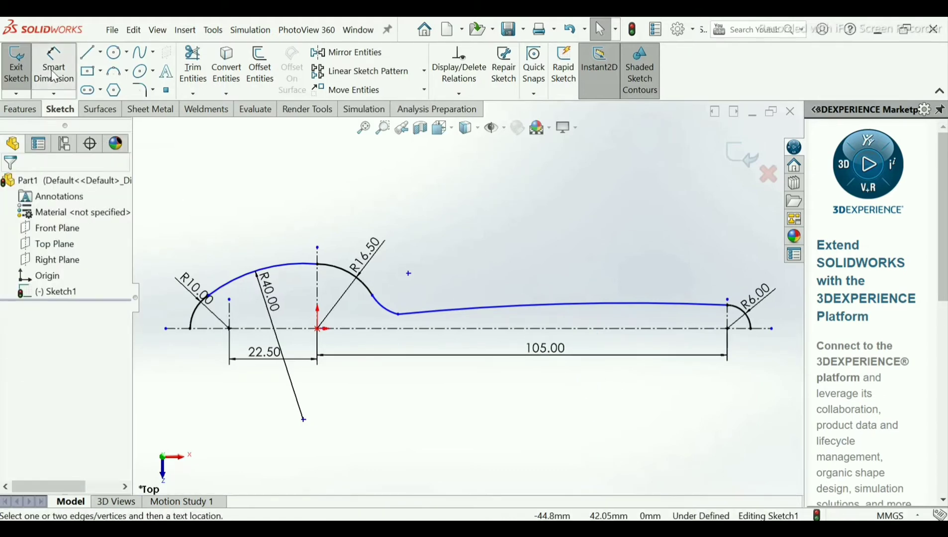
left_click(542, 341)
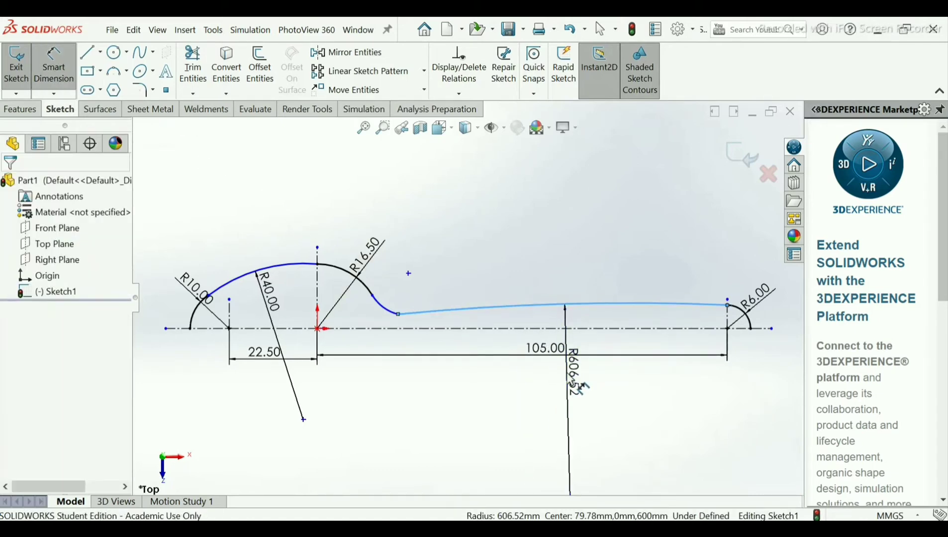
left_click(580, 385)
type("6")
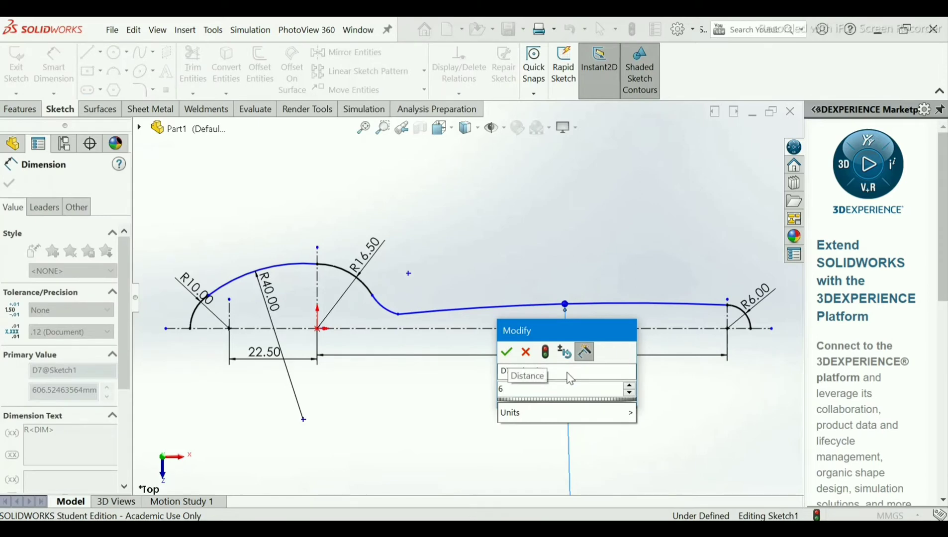
type("00")
key("Return")
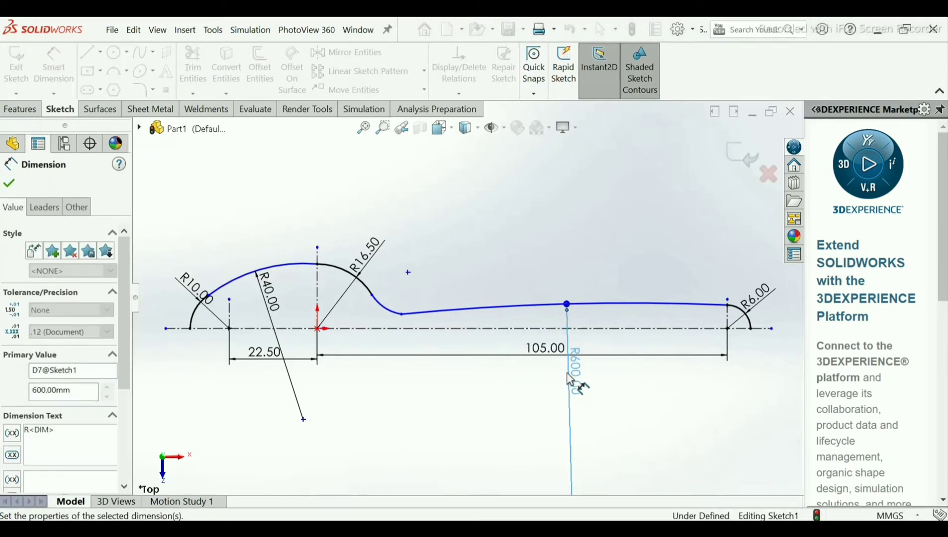
left_click(10, 184)
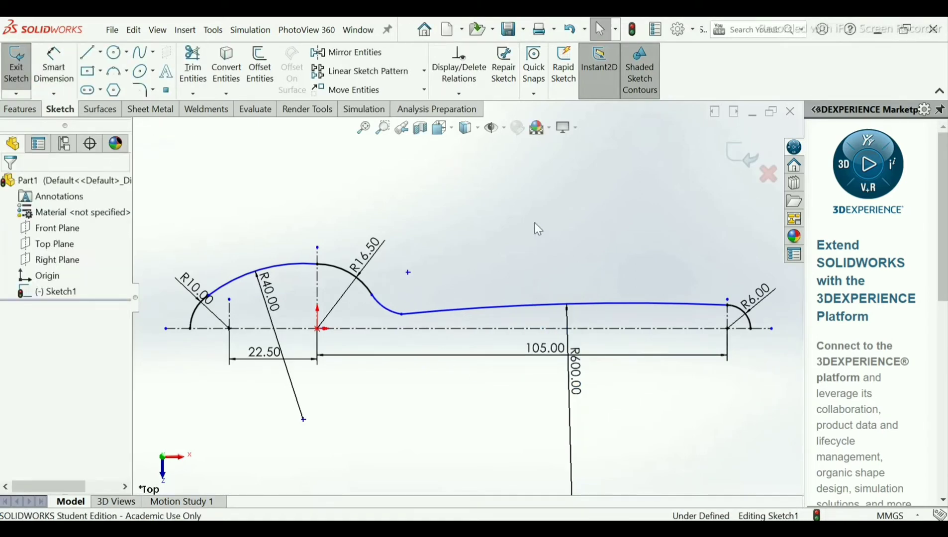
- Add a tangent relation between the reverse-curving neck arc and the R600 handle arc
left_click(460, 95)
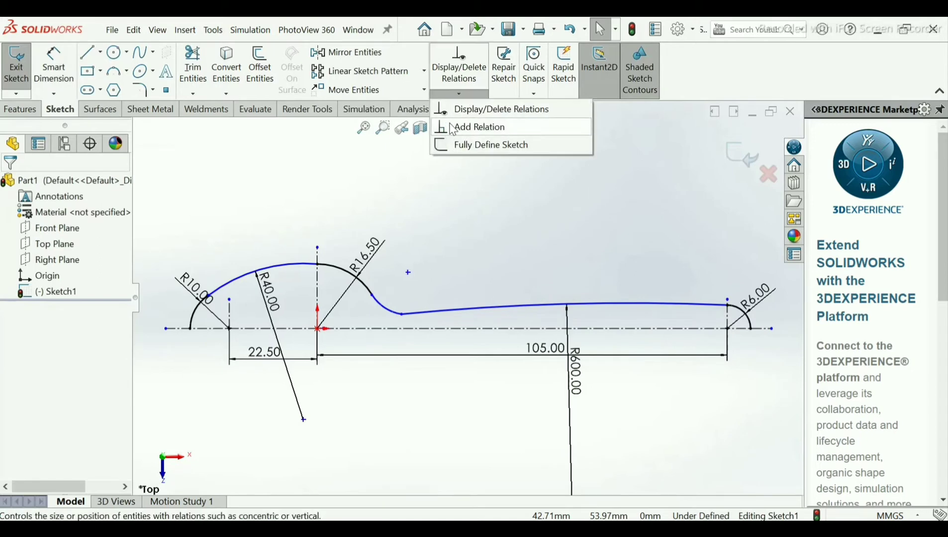
left_click(463, 127)
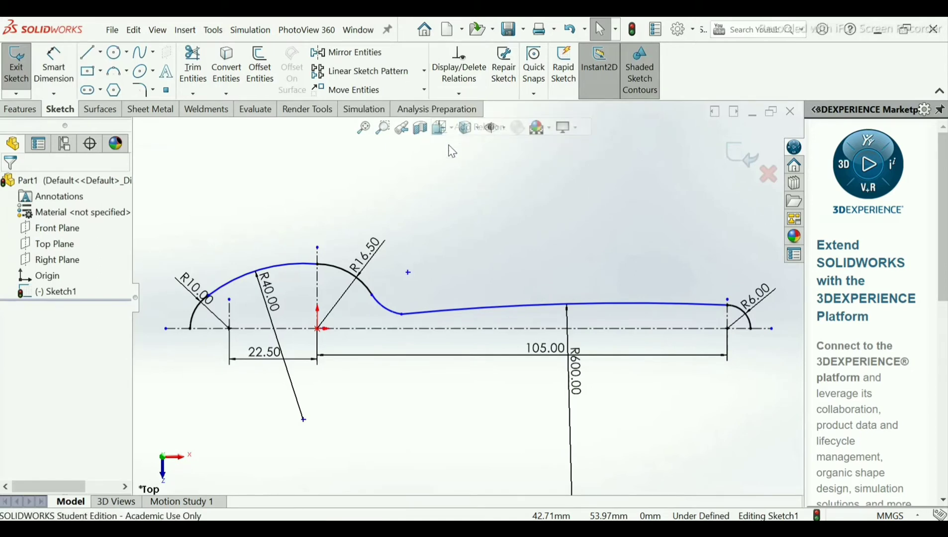
left_click(393, 310)
left_click(407, 314)
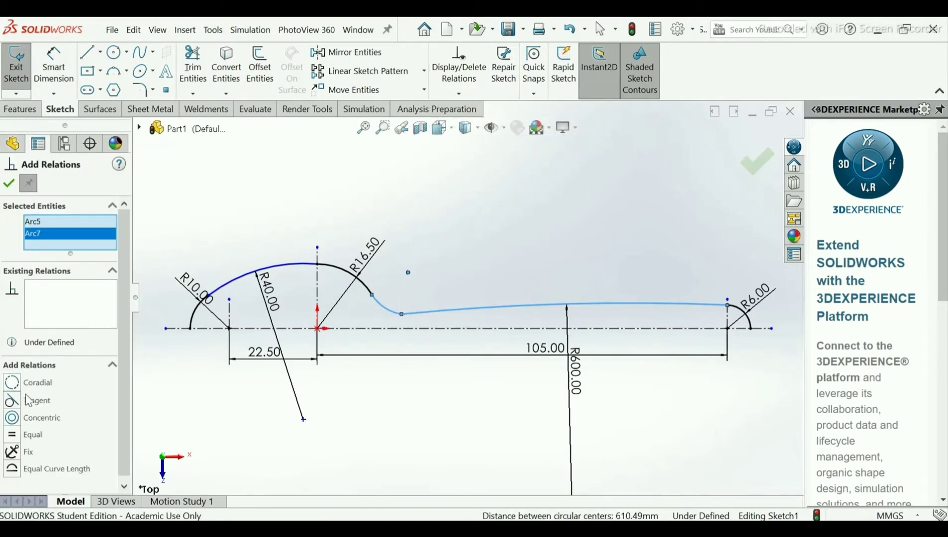
left_click(13, 399)
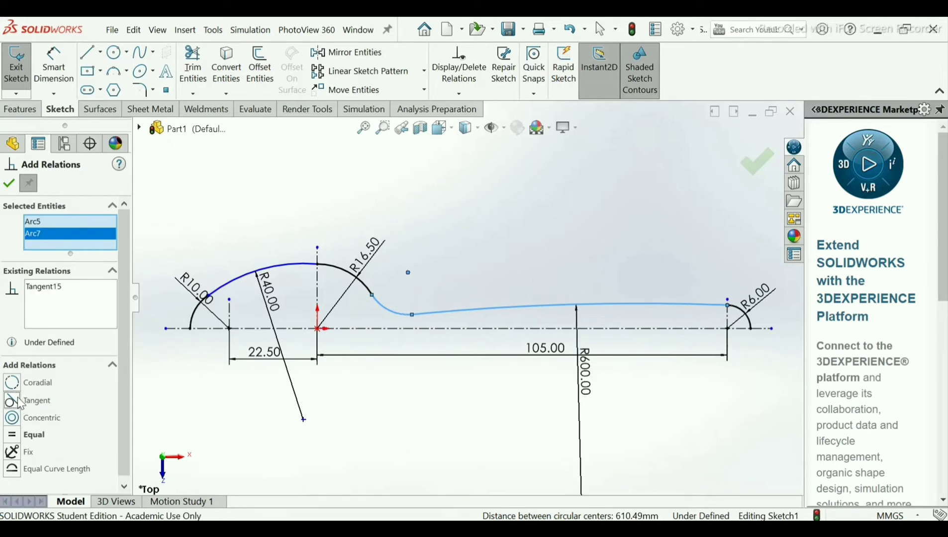
left_click(9, 184)
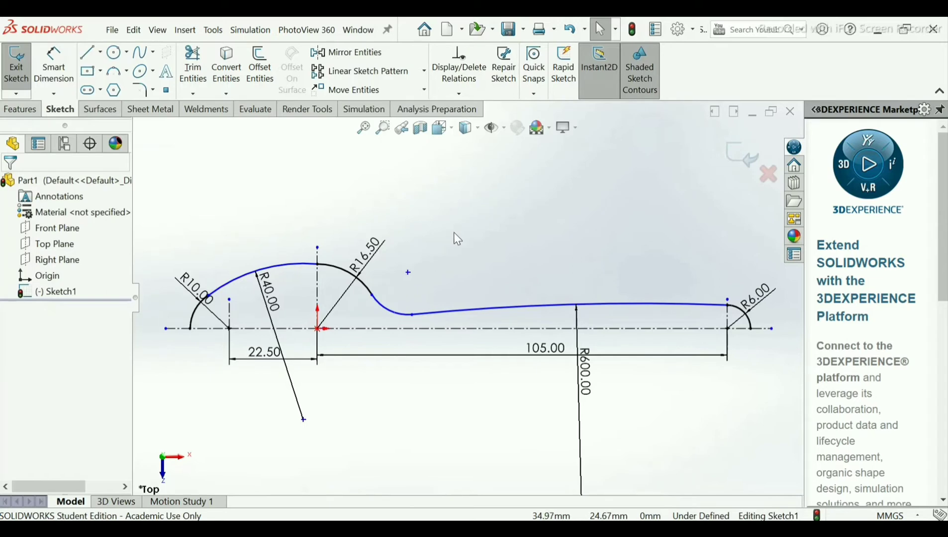
- Dimension the neck arc between the bowl and the handle with a radius of 6 mm
left_click(71, 72)
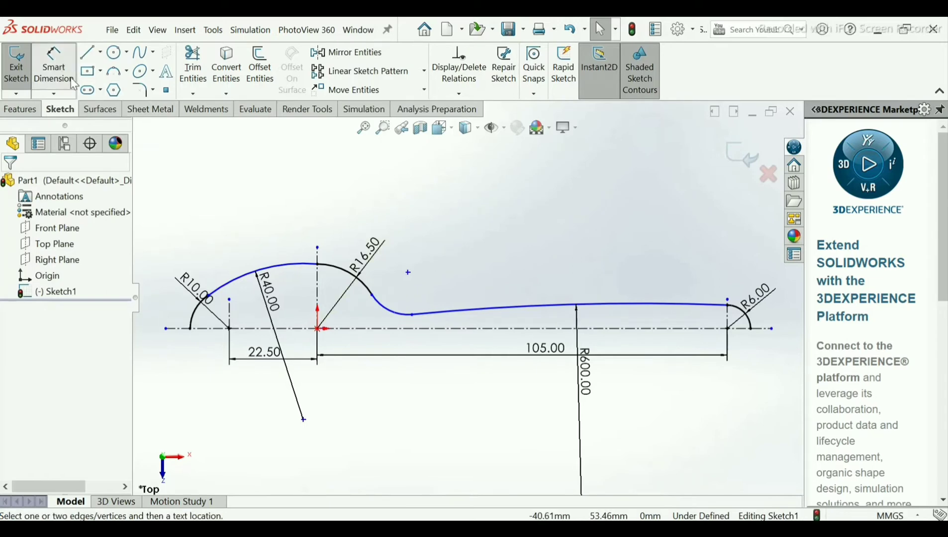
left_click(395, 305)
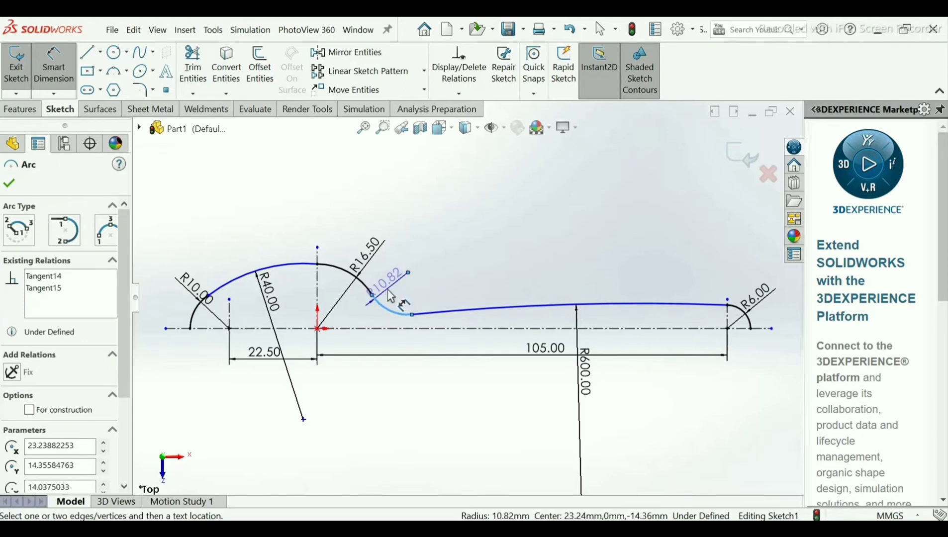
left_click(398, 301)
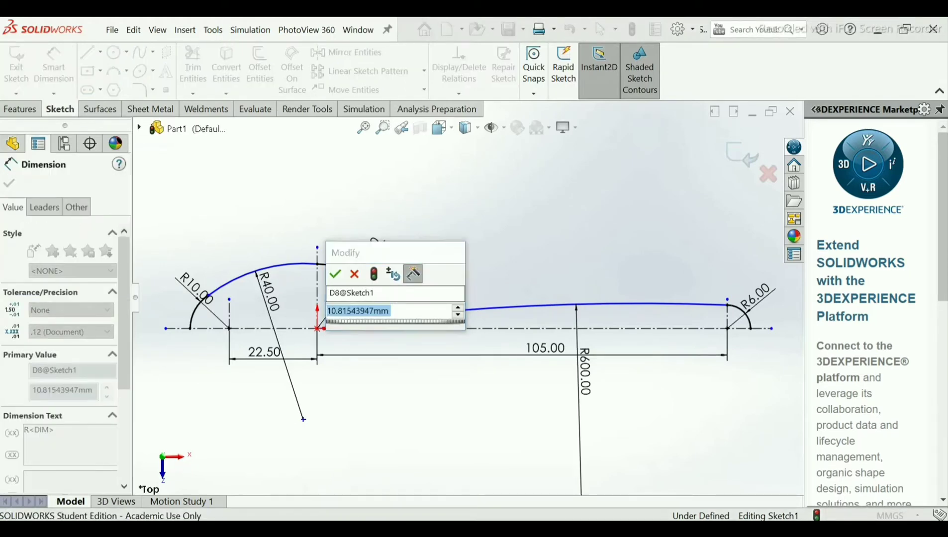
type("16.5")
key("Return")
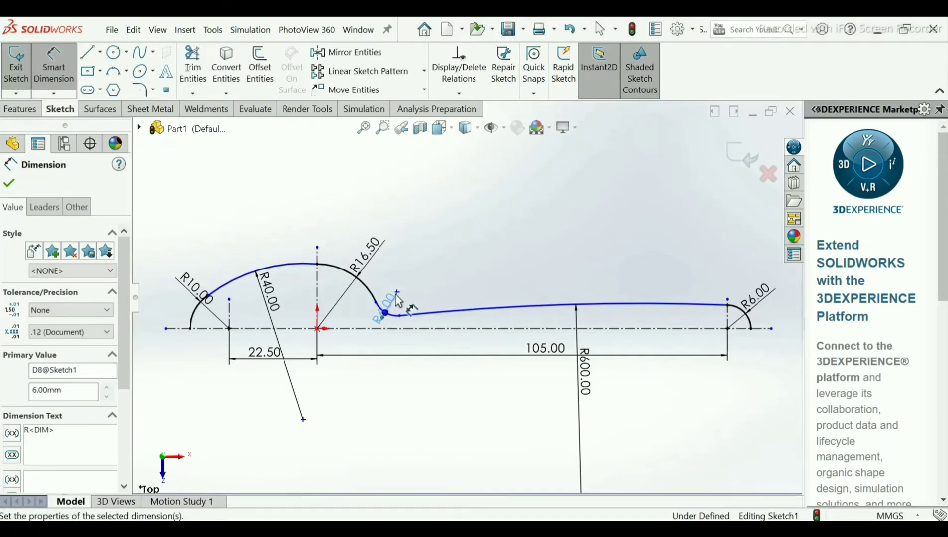
key("Escape")
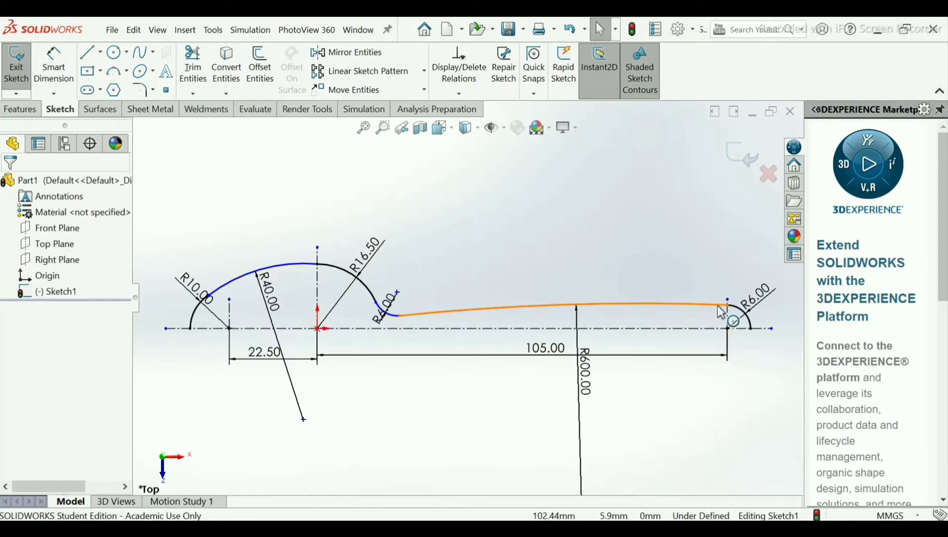
- Try adding a tangent relation between the R600 handle arc and the R6 handle-end arc, and undo it
left_click(459, 94)
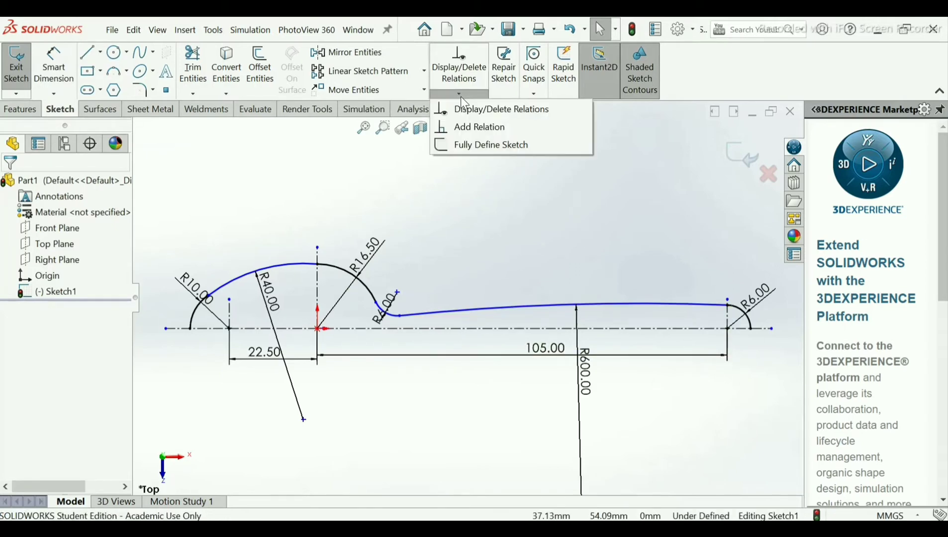
left_click(470, 132)
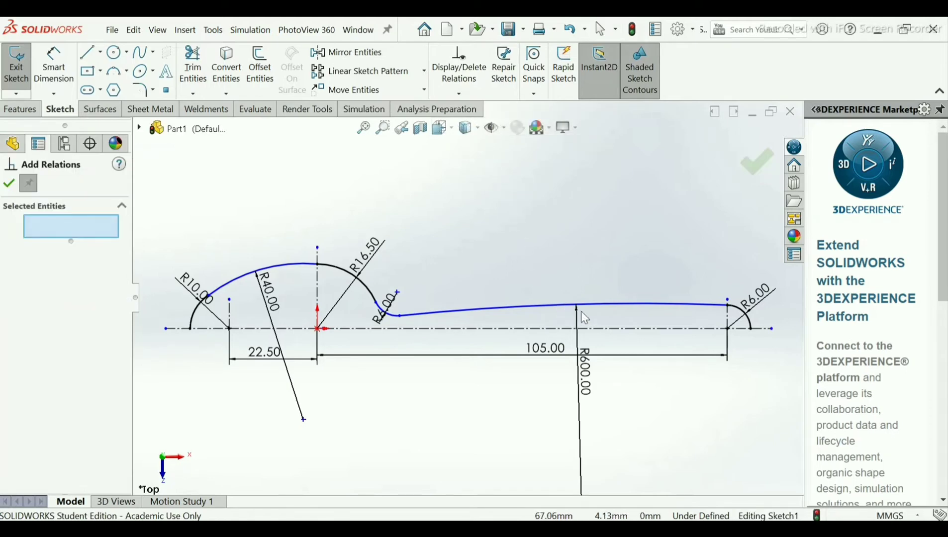
left_click(602, 305)
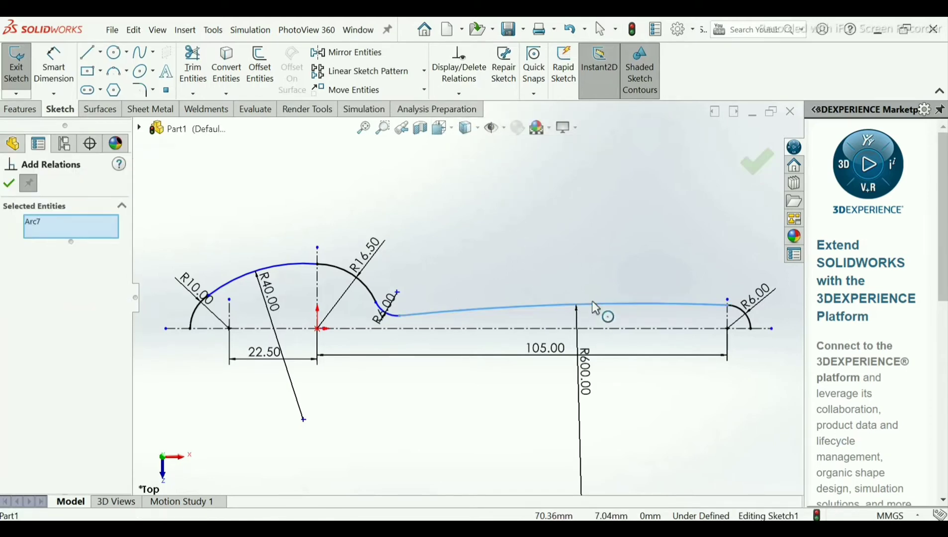
left_click(739, 314)
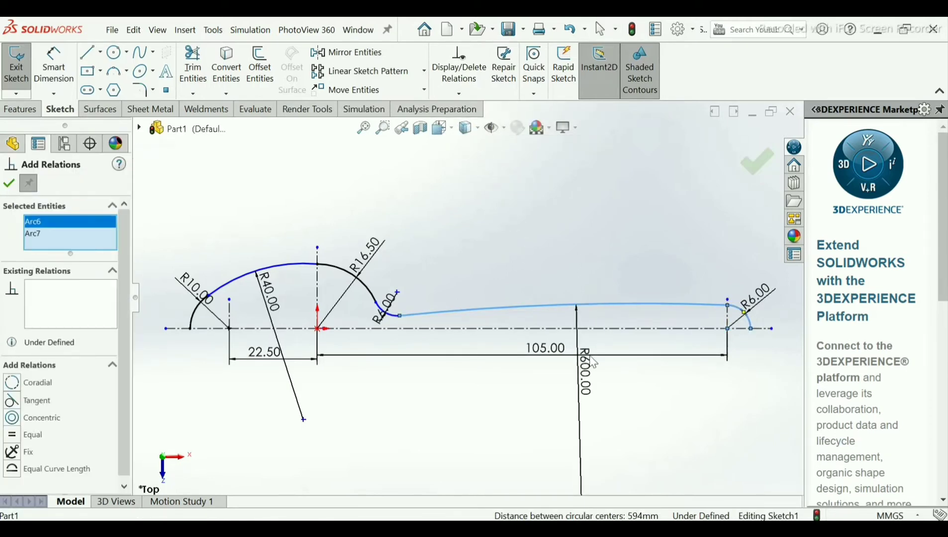
left_click(19, 402)
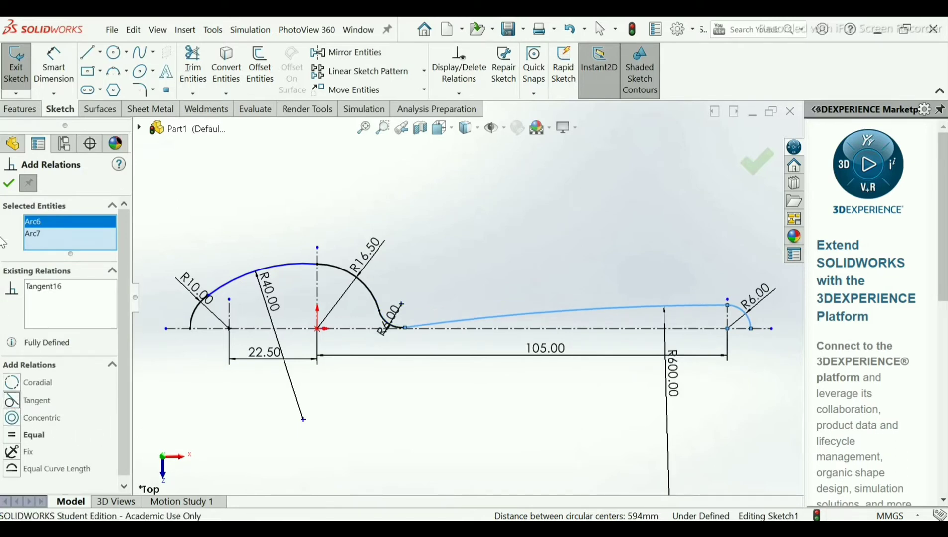
left_click(9, 183)
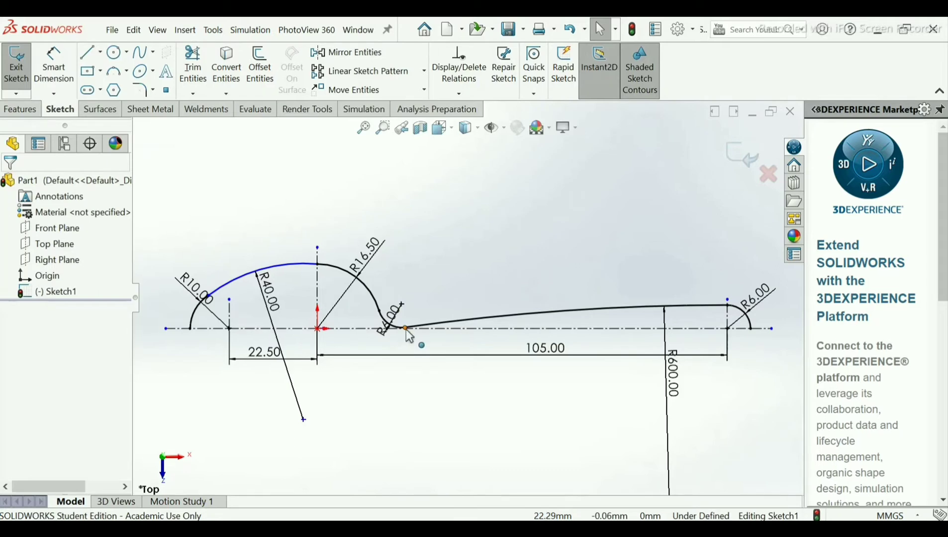
left_click_drag(405, 329, 408, 334)
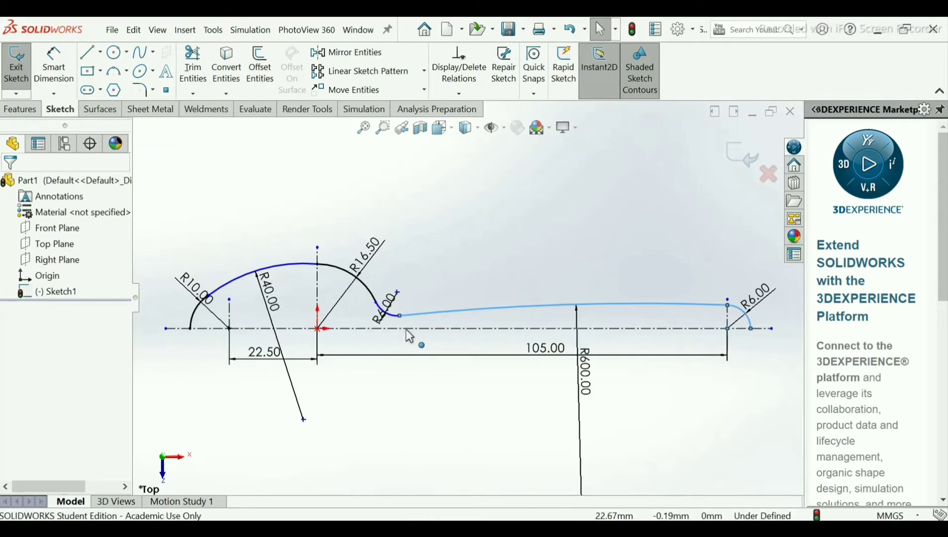
left_click(425, 257)
- Mirror the six arcs of the half spoon outline about the horizontal centerline, keeping the originals
key("f")
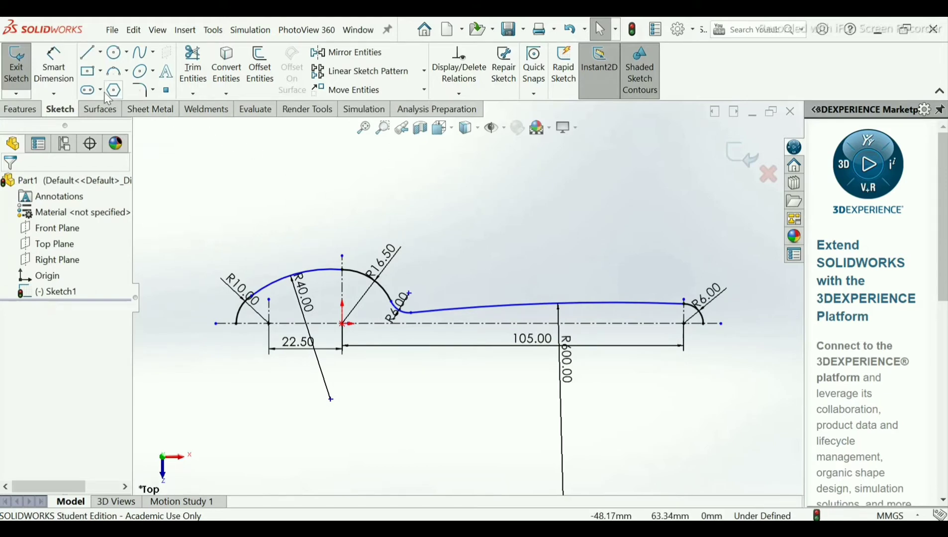
left_click(366, 52)
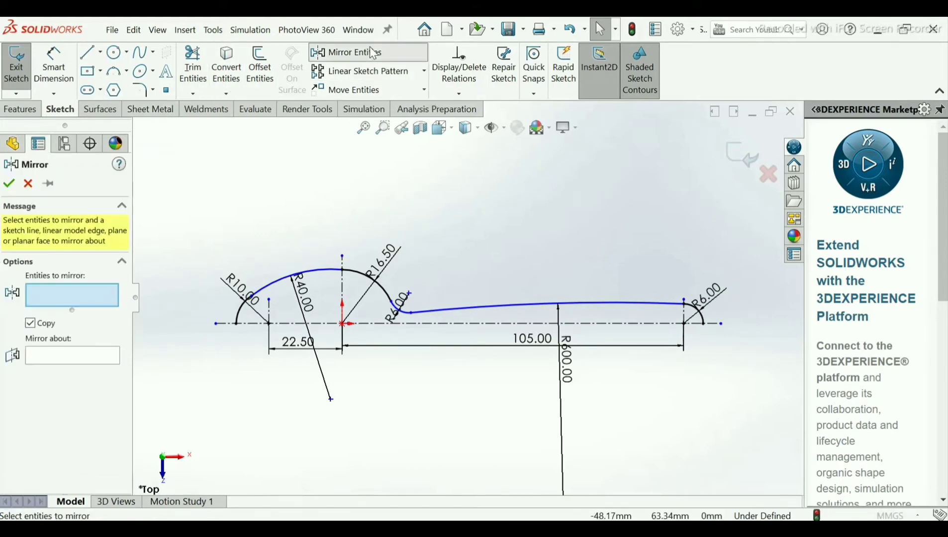
left_click(250, 301)
left_click(373, 283)
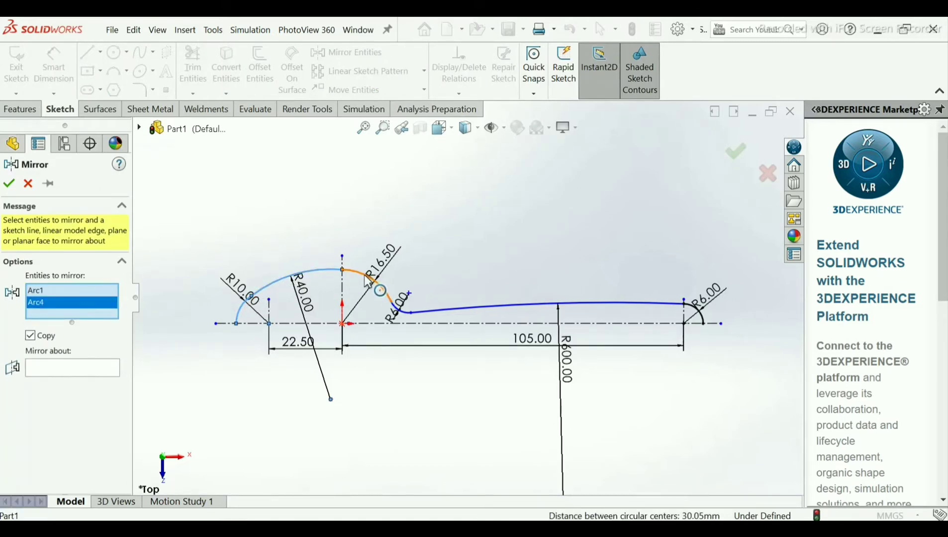
left_click(397, 304)
left_click(406, 316)
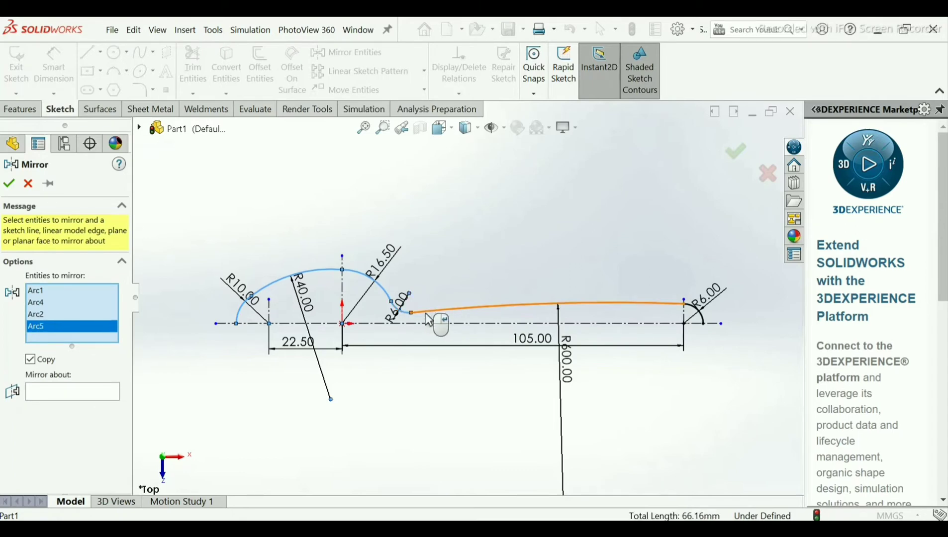
left_click(442, 312)
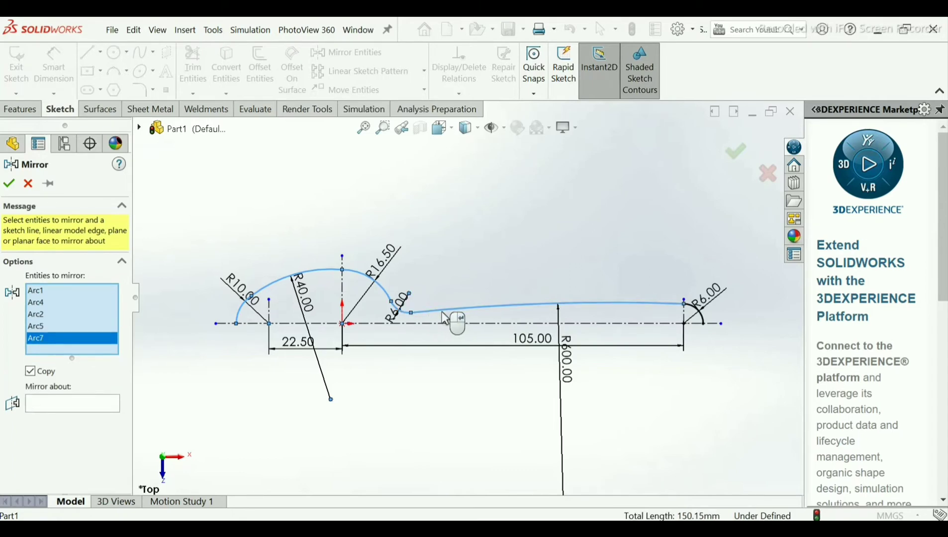
left_click(704, 318)
left_click(92, 414)
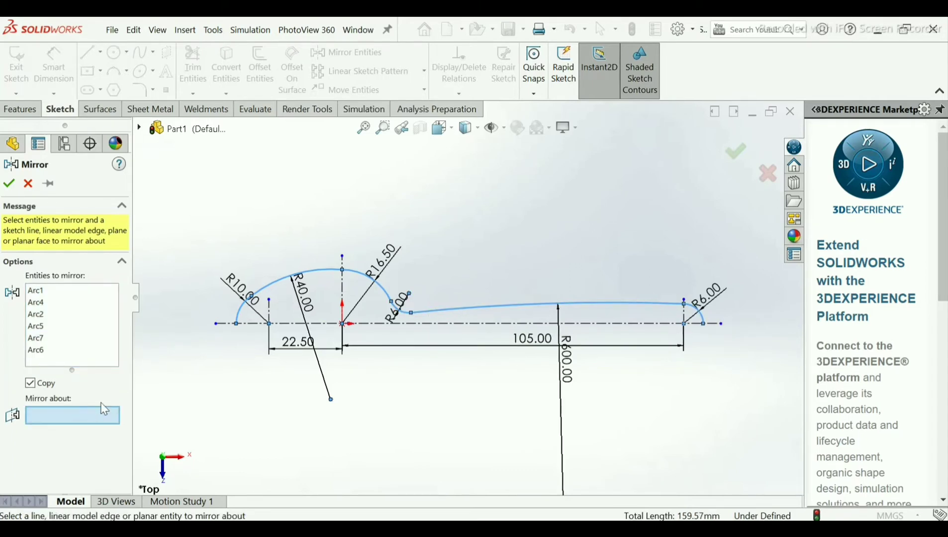
left_click(256, 324)
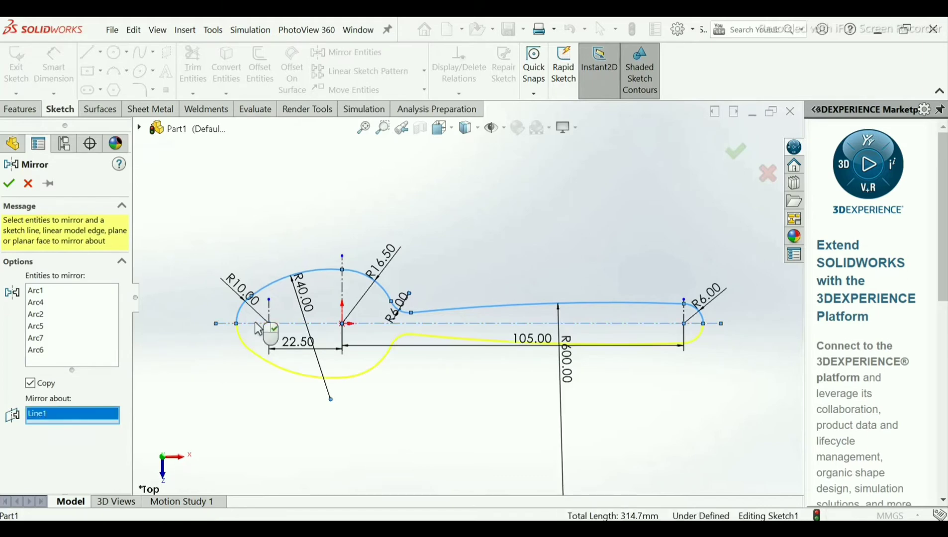
left_click(10, 184)
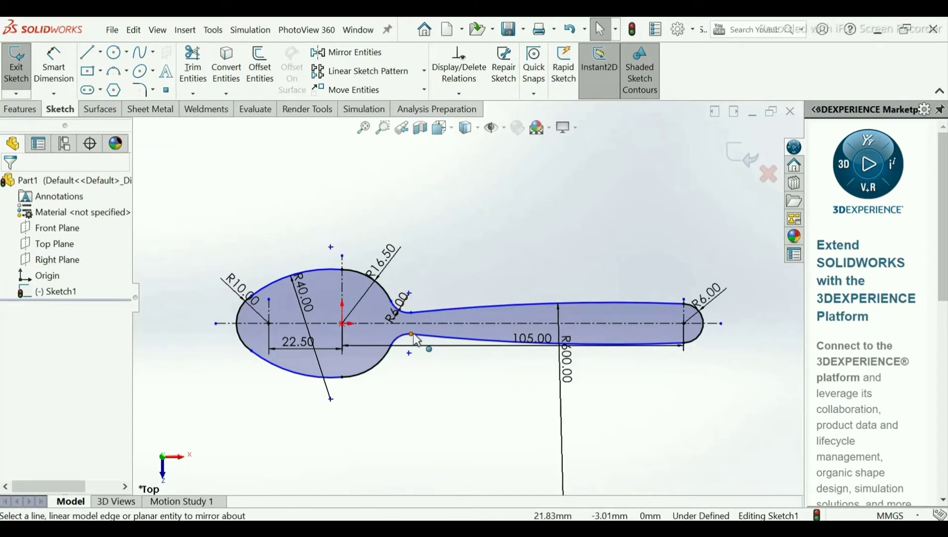
- Reposition the 105 mm and 22.5 mm dimensions below the spoon outline
scroll(415, 339, "down", 2)
scroll(417, 340, "up", 2)
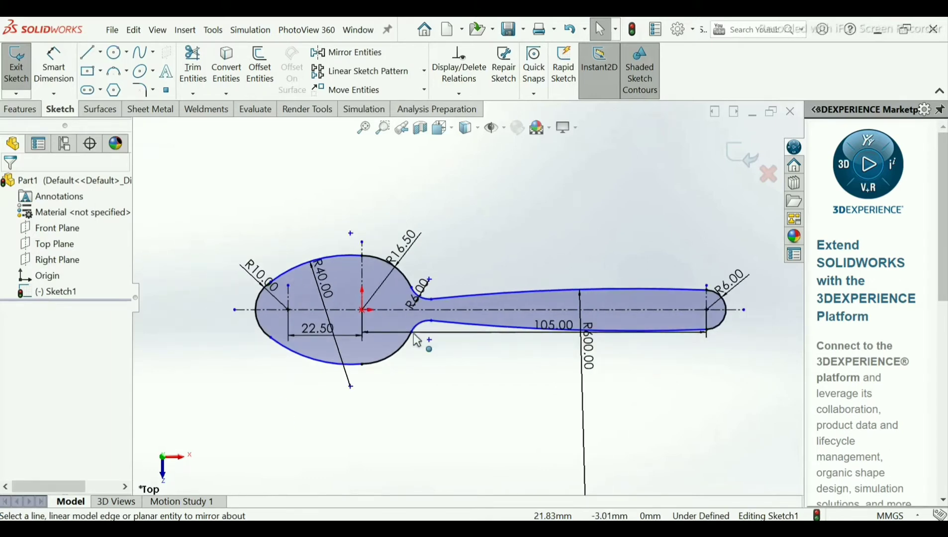
left_click_drag(552, 330, 544, 381)
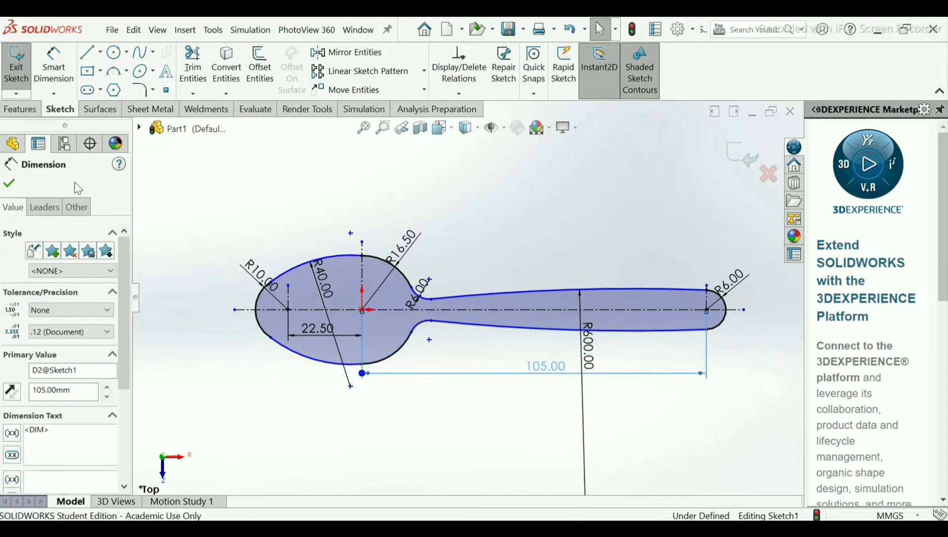
left_click(10, 184)
left_click_drag(313, 334, 309, 379)
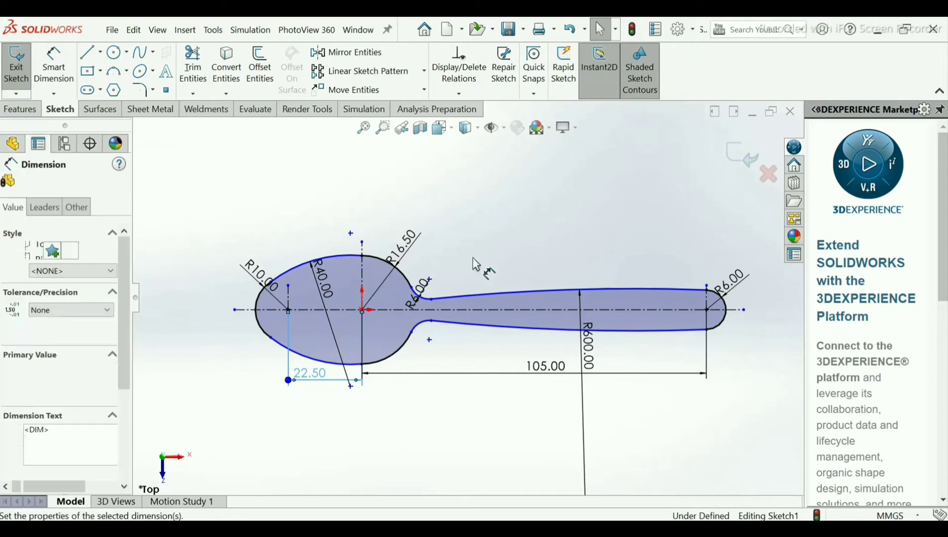
left_click(466, 220)
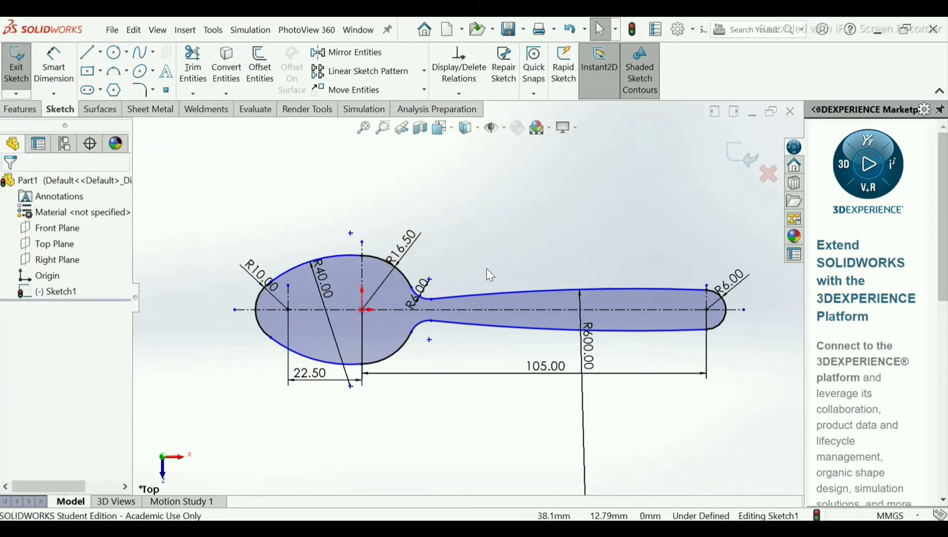
- Dimension the vertical distance between the two points where the bowl arcs meet the neck arcs as 12 mm
scroll(486, 269, "down", 2)
left_click(54, 67)
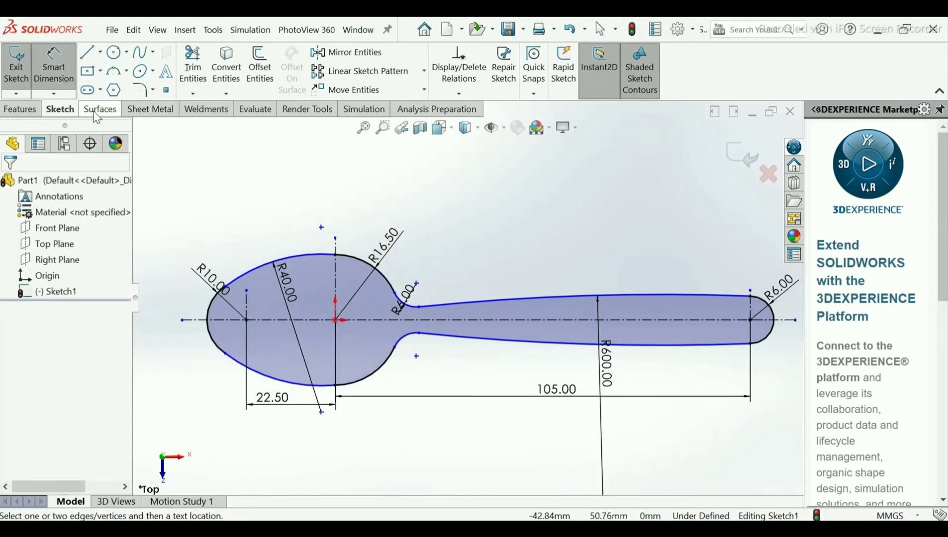
left_click(395, 294)
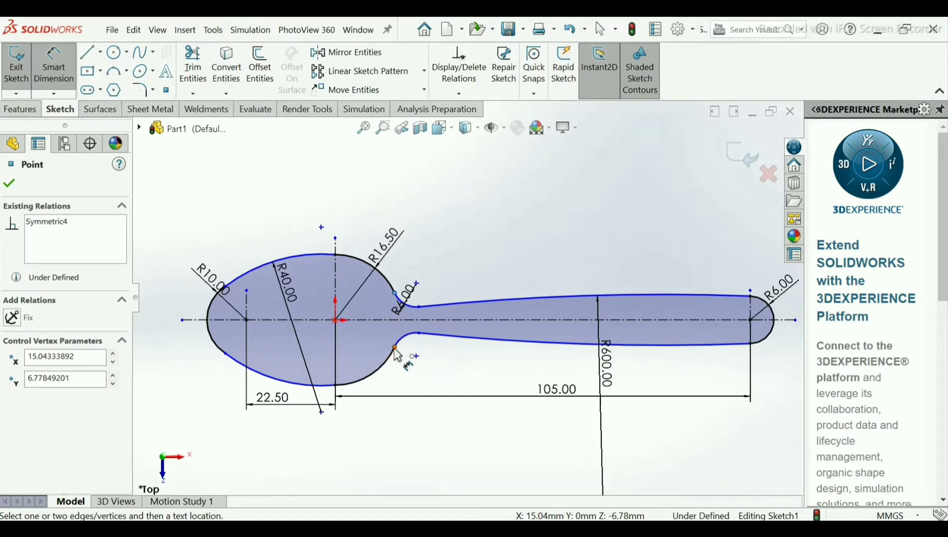
left_click(395, 347)
left_click(479, 325)
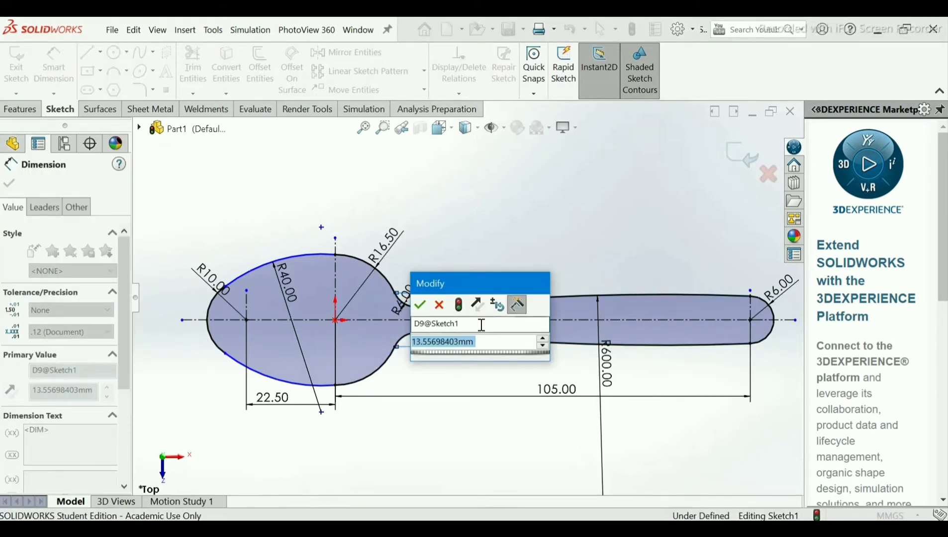
type("12")
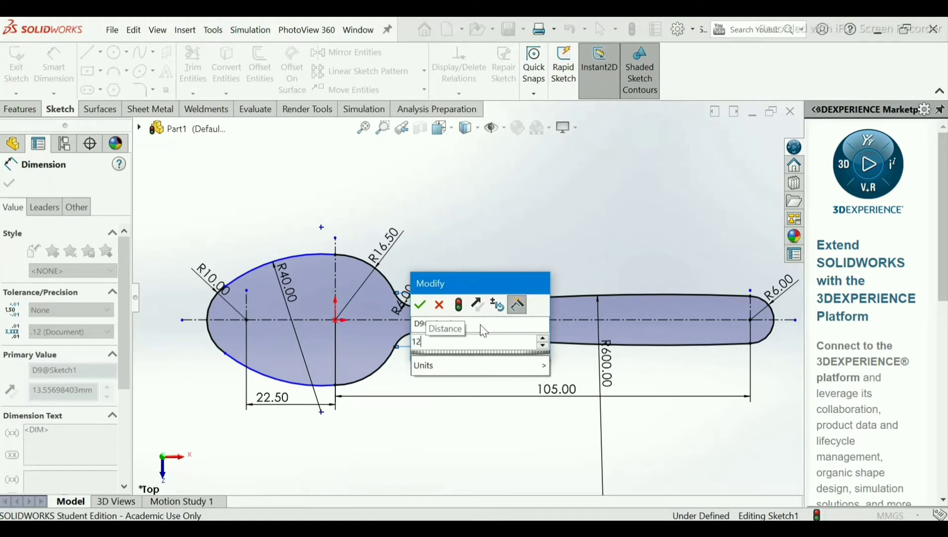
key("Return")
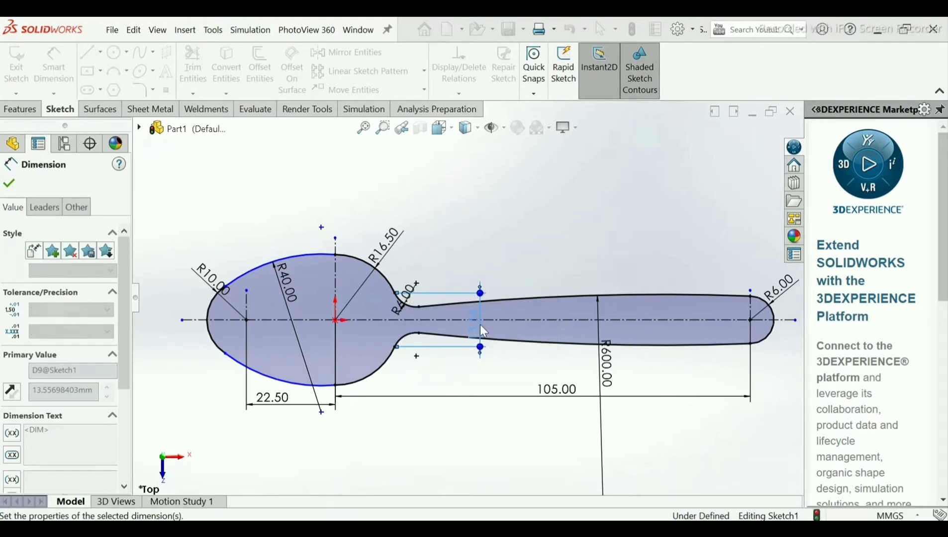
scroll(484, 305, "up", 2)
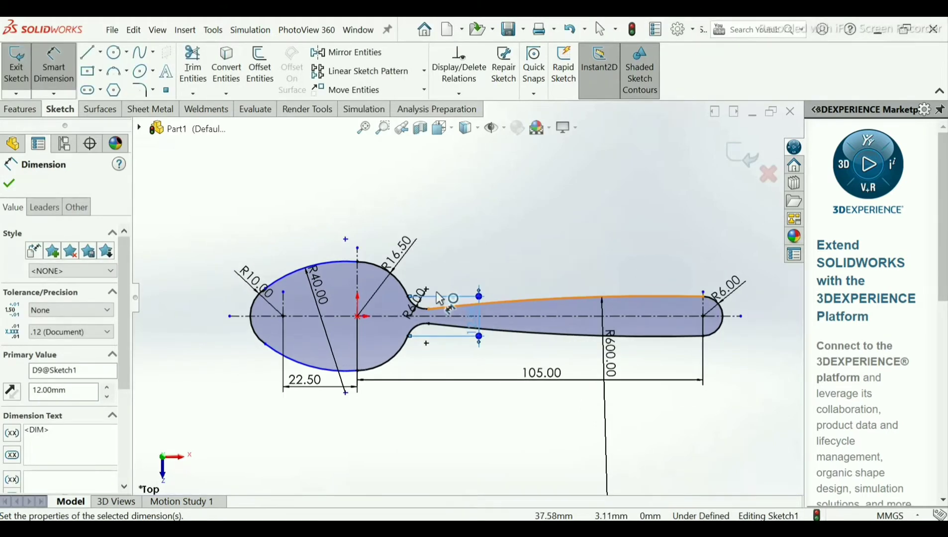
left_click(8, 186)
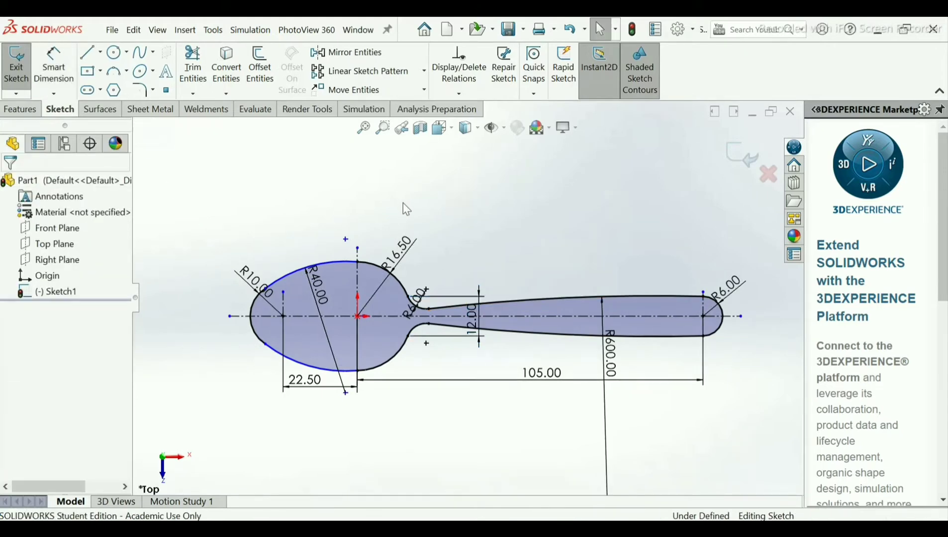
- Exit the completed spoon outline sketch and view it in 3D
scroll(478, 226, "up", 2)
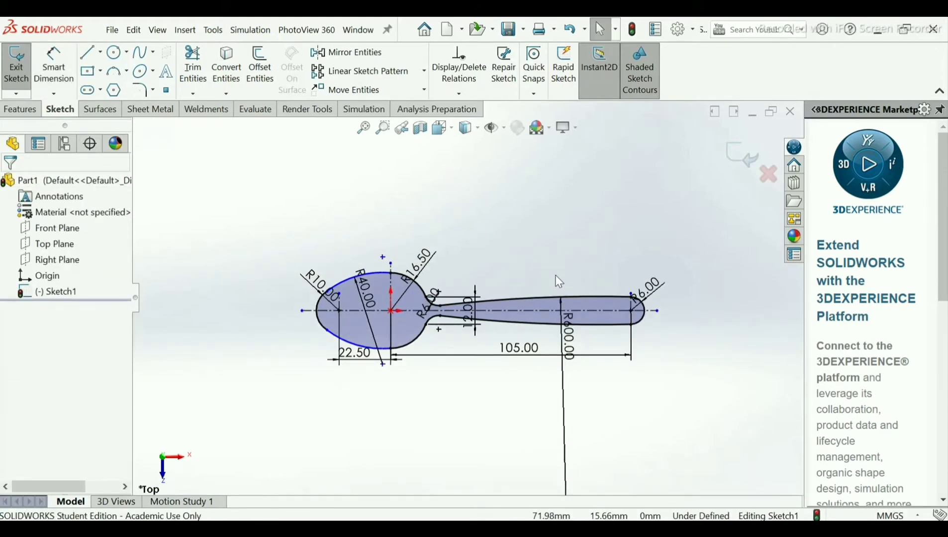
scroll(555, 282, "down", 2)
scroll(515, 332, "down", 1)
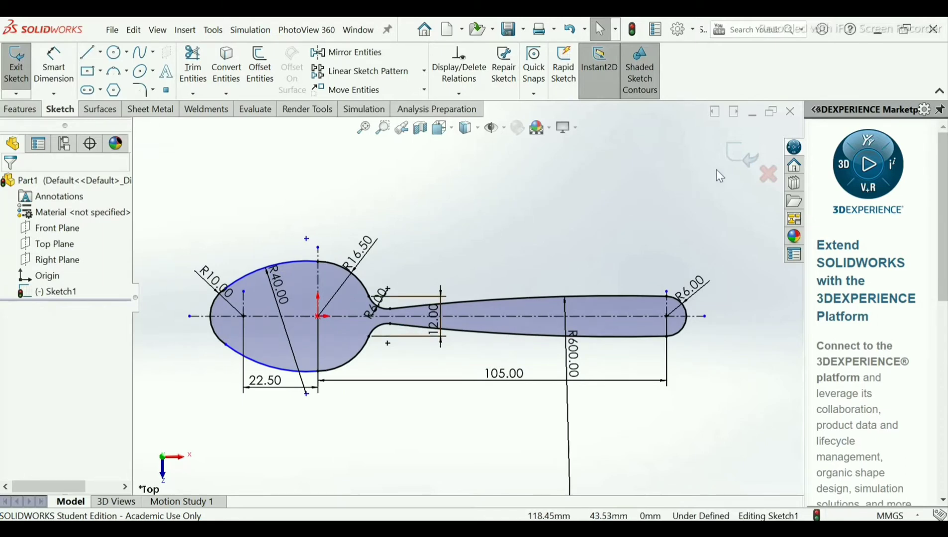
left_click(743, 161)
scroll(674, 218, "down", 1)
mouse_move(626, 235)
middle_mouse_down()
mouse_move(499, 281)
mouse_move(471, 255)
mouse_move(468, 332)
mouse_move(431, 386)
mouse_move(370, 332)
mouse_move(378, 395)
mouse_move(226, 395)
middle_mouse_up()
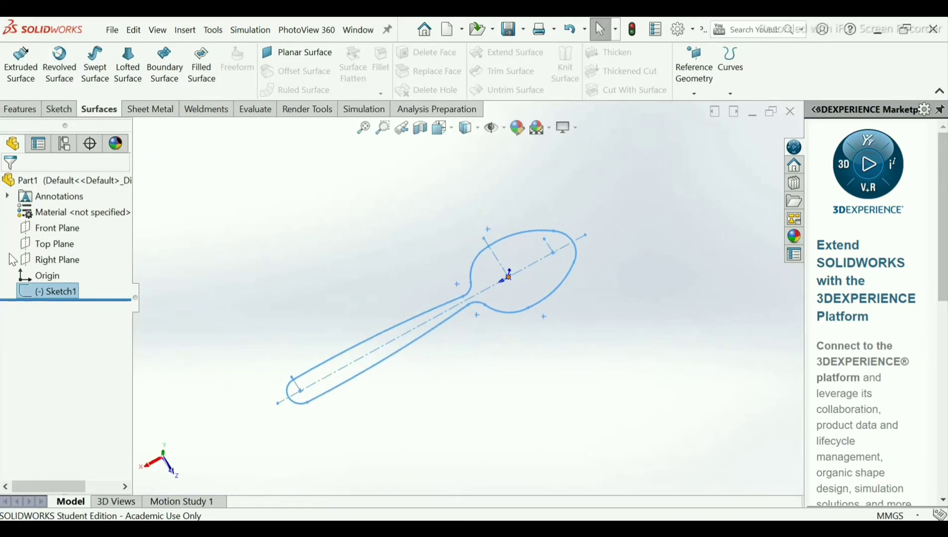
- Start a new sketch on the Front Plane
left_click(55, 243)
left_click(289, 248)
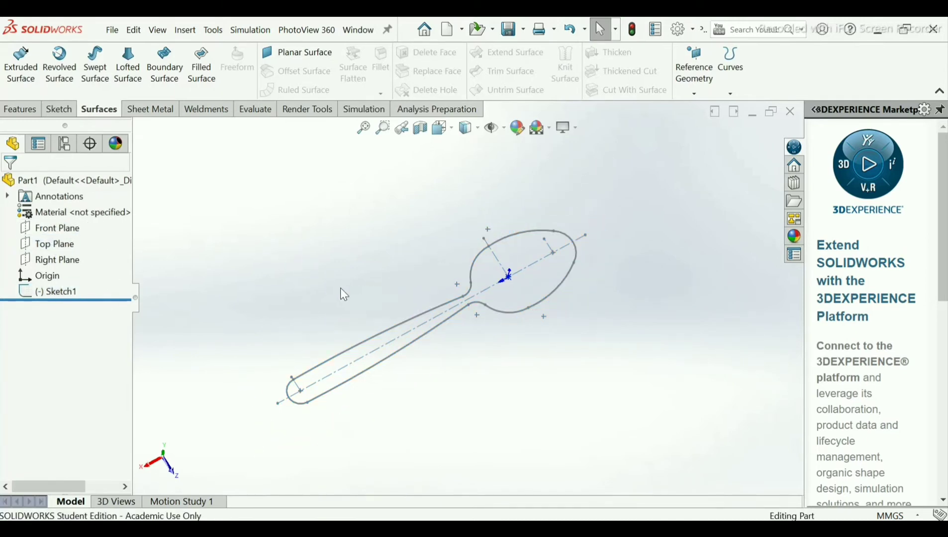
mouse_move(341, 293)
middle_mouse_down()
mouse_move(395, 253)
mouse_move(408, 380)
mouse_move(300, 314)
middle_mouse_up()
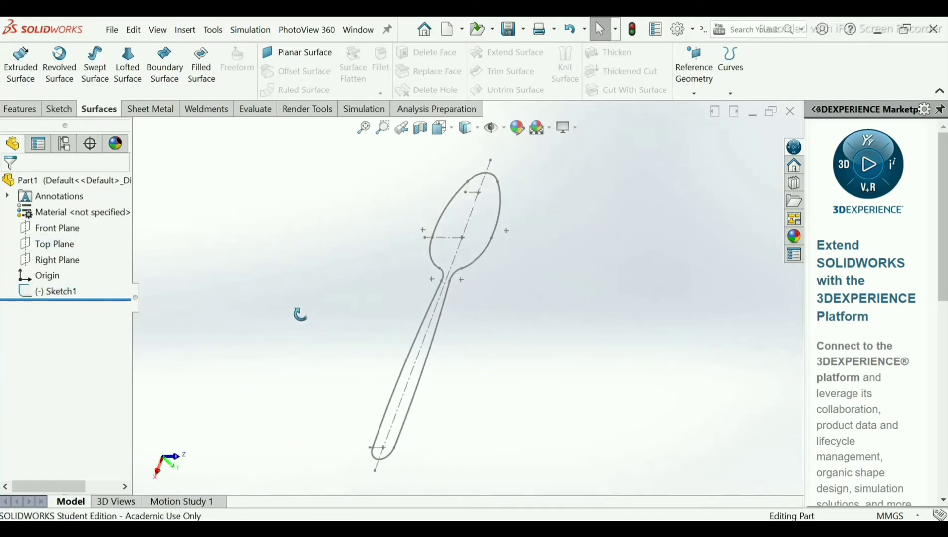
left_click(80, 229)
left_click(81, 210)
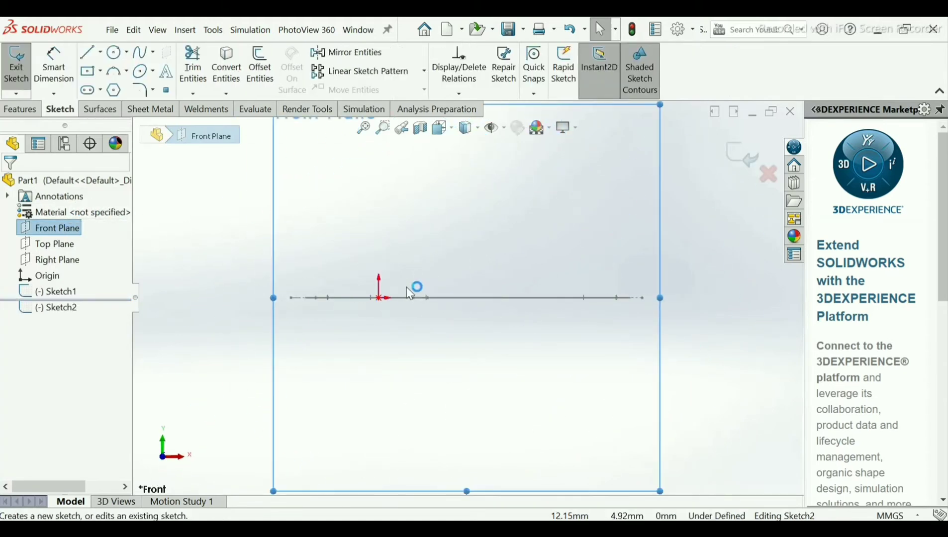
left_click(229, 217)
key("f")
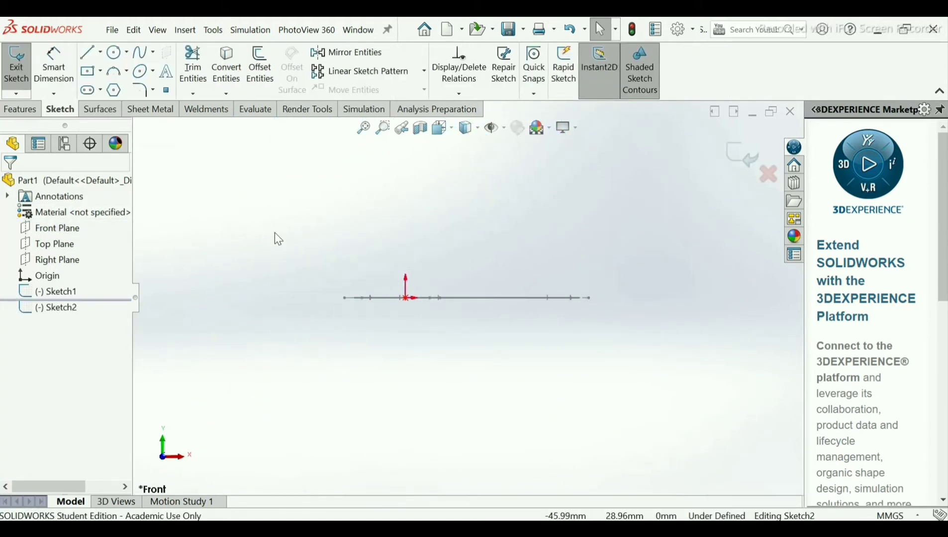
- Sketch a vertical centerline about 17 mm long downward from the outline's edge-on line, near the bowl tip
scroll(574, 308, "down", 3)
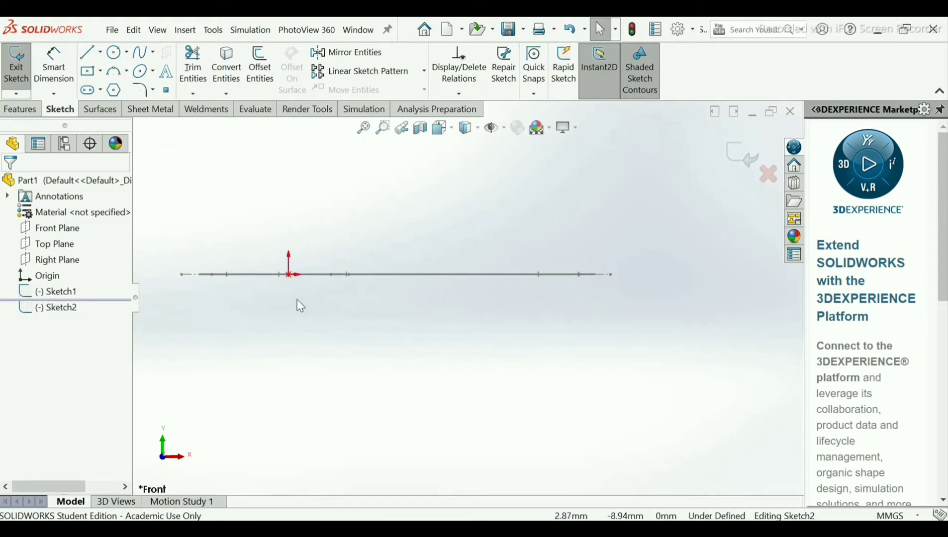
left_click(101, 52)
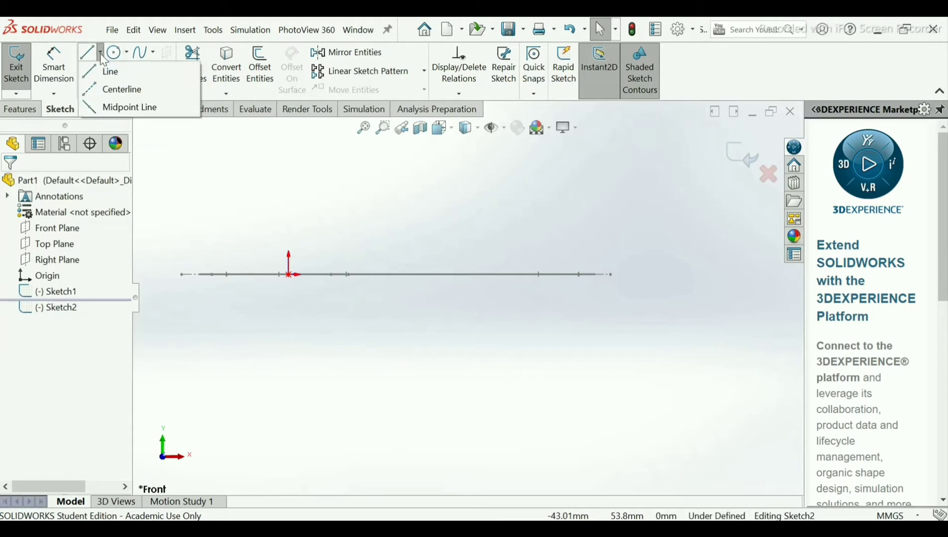
left_click(119, 90)
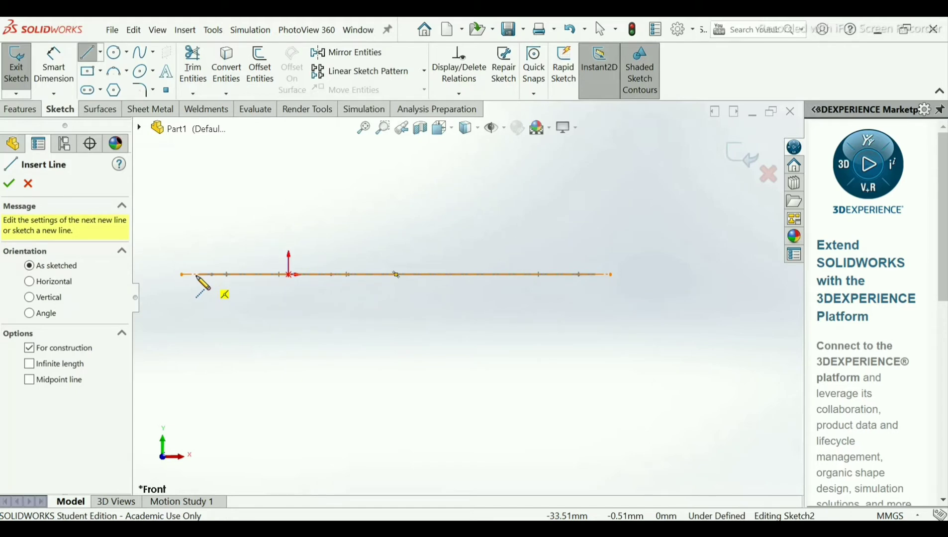
left_click(196, 274)
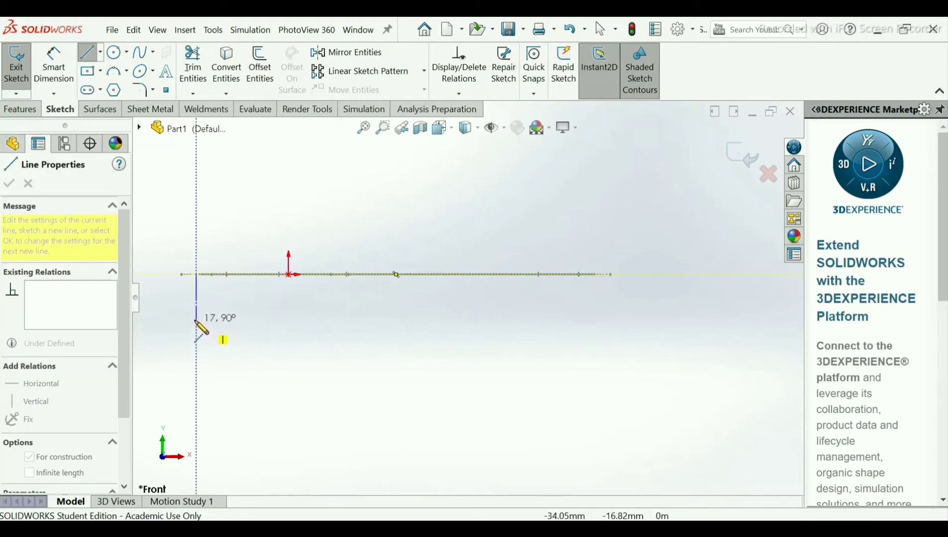
left_click(195, 321)
right_click(195, 321)
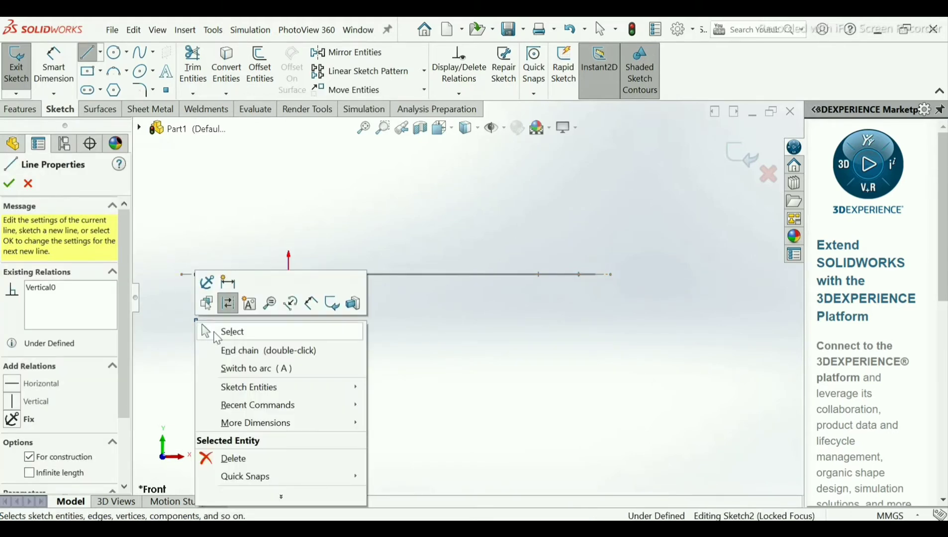
left_click(215, 338)
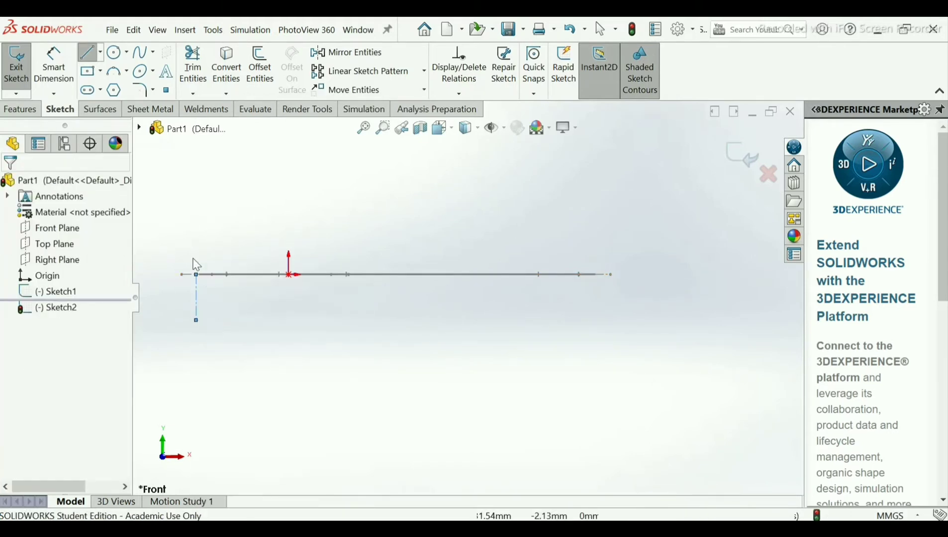
- Sketch a second, shorter vertical centerline downward from the outline's edge-on line, near the handle end
left_click(100, 51)
left_click(120, 89)
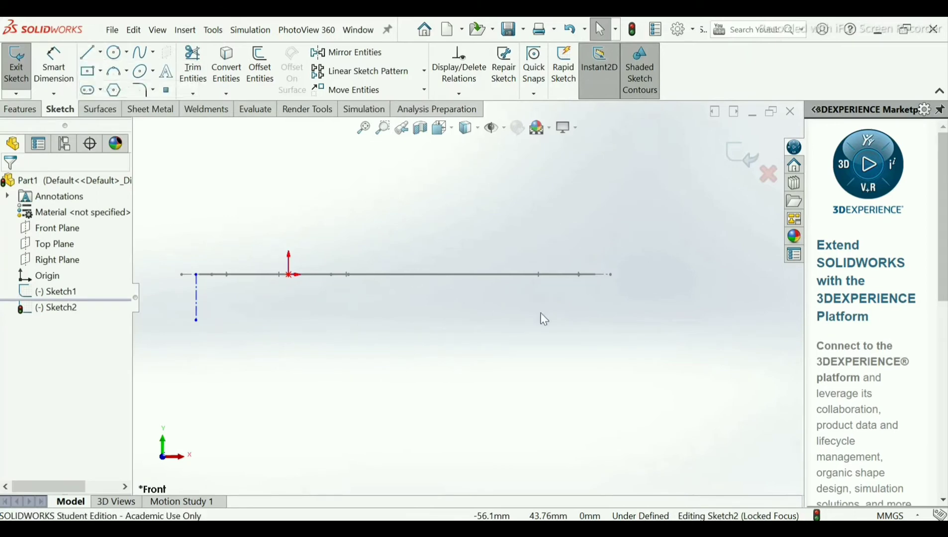
left_click(599, 275)
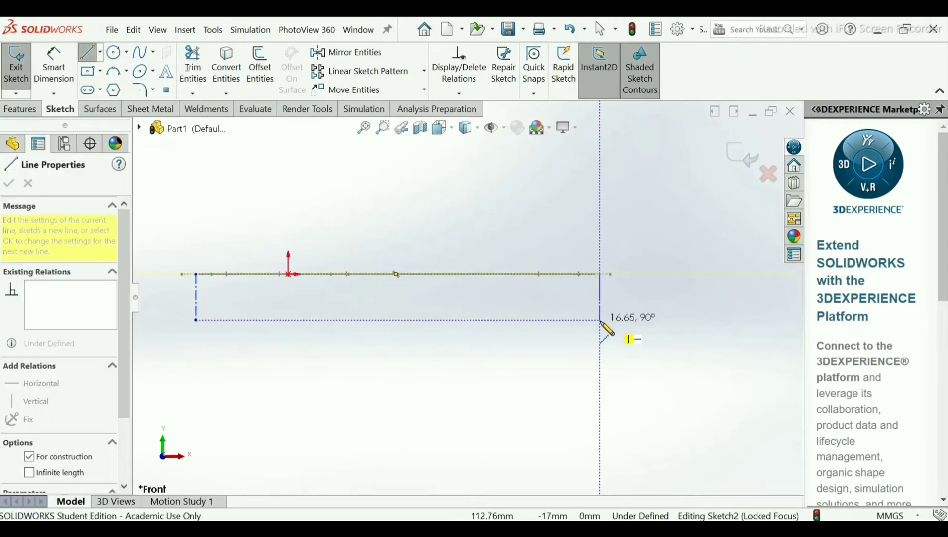
left_click(599, 306)
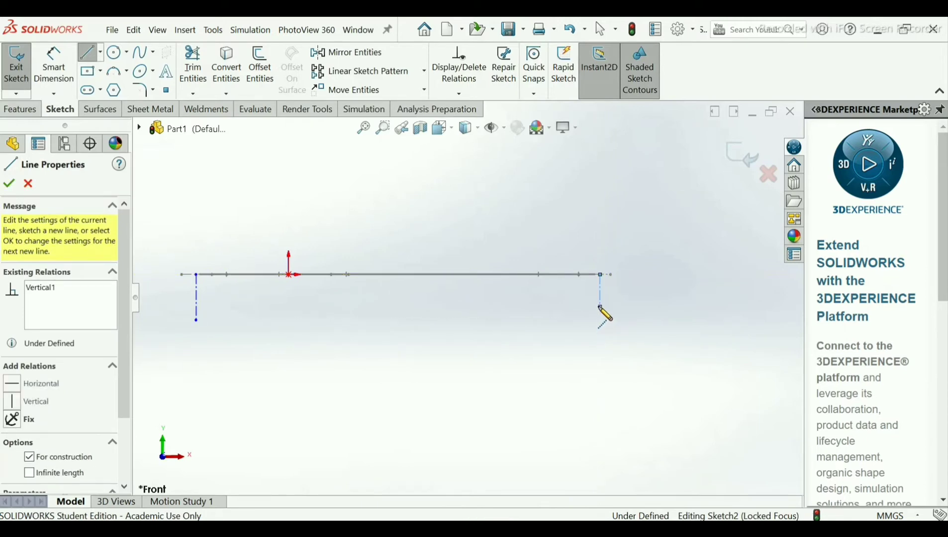
- Add a Pierce relation between the handle-end centerline's upper endpoint and the outline's end arc
right_click(610, 312)
left_click(619, 315)
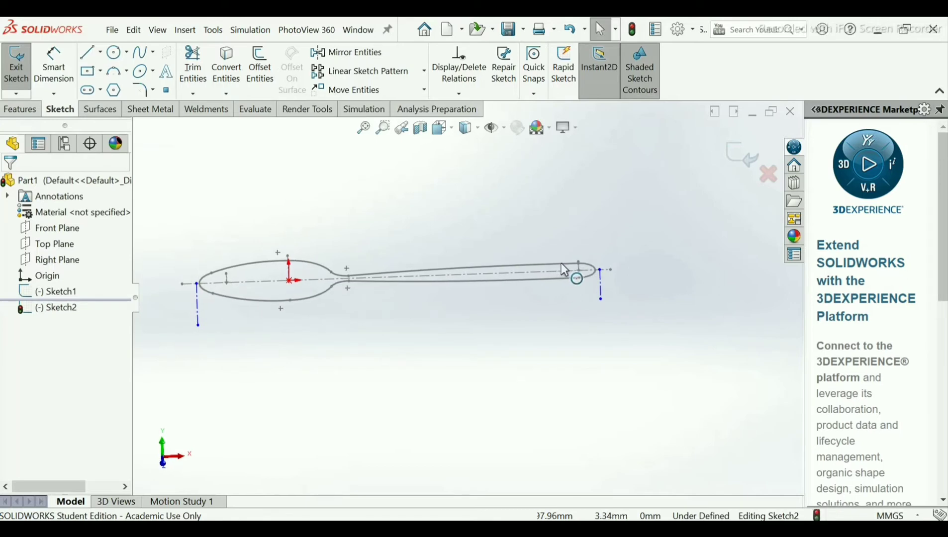
scroll(594, 286, "down", 4)
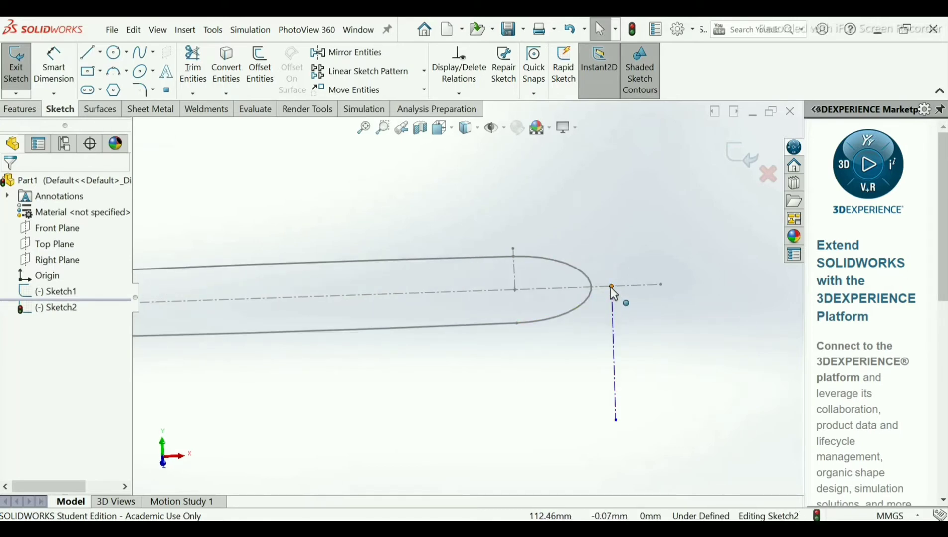
left_click(612, 287)
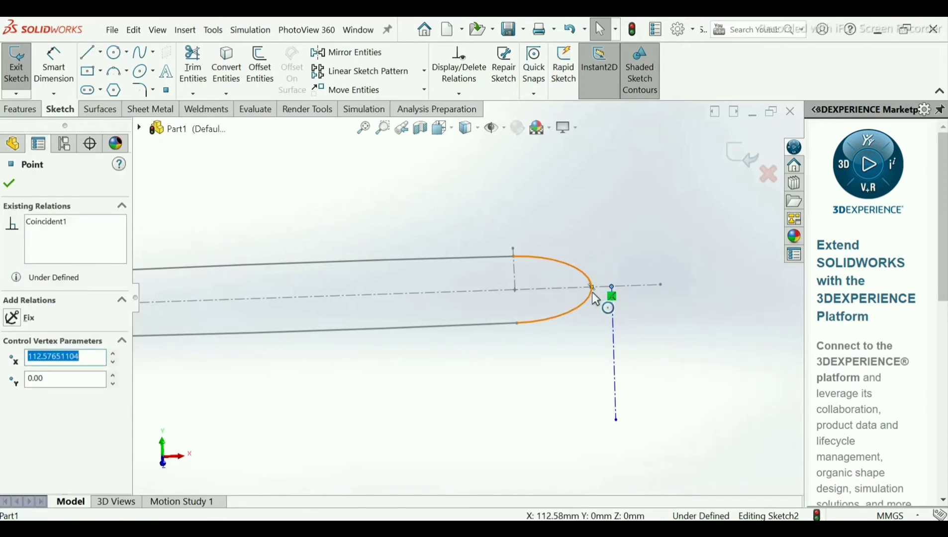
left_click(589, 295, "ctrl")
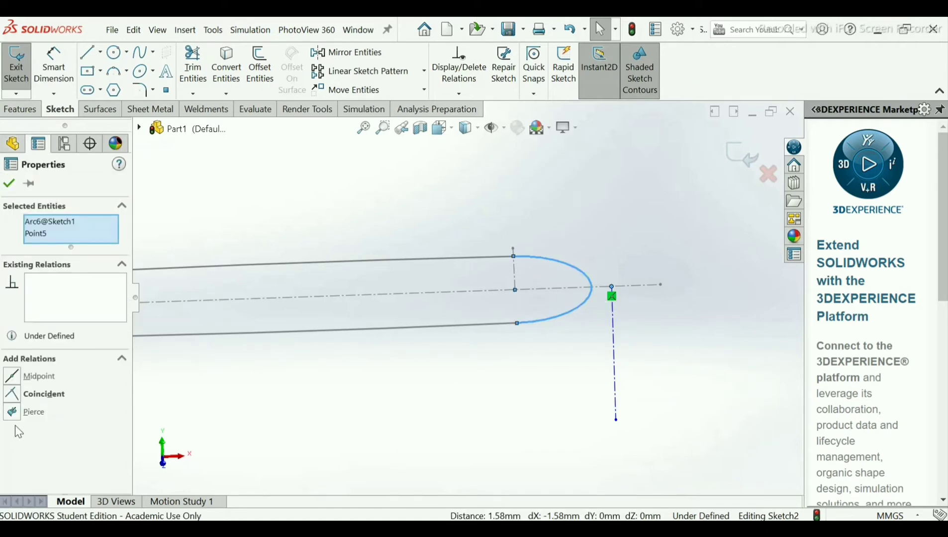
left_click(15, 415)
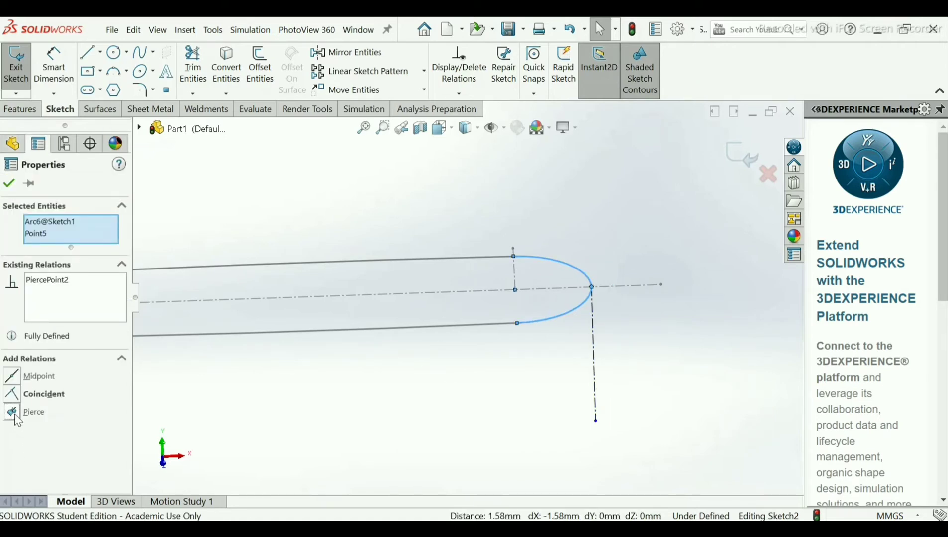
left_click(9, 184)
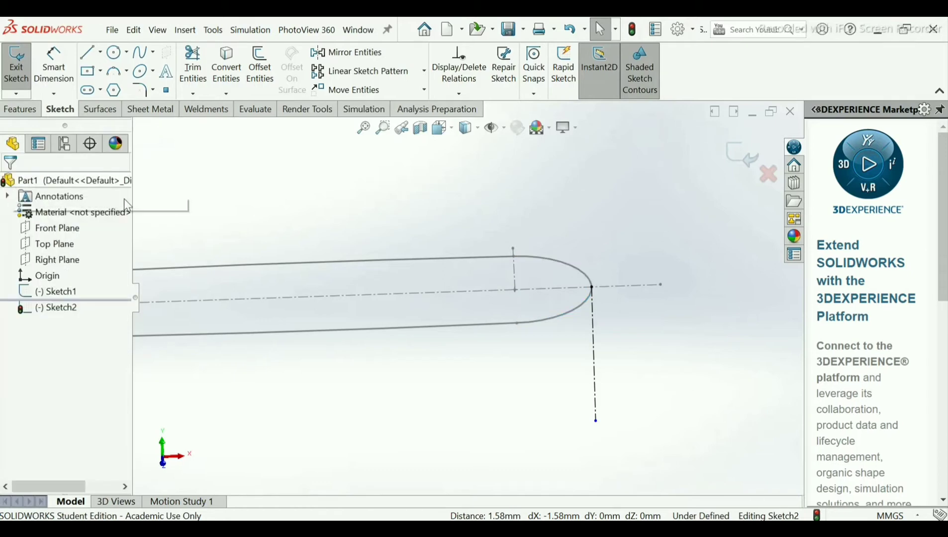
- Add a Pierce relation between the bowl-end centerline's upper endpoint and the bowl's tip arc
scroll(554, 223, "up", 2)
scroll(553, 223, "up", 2)
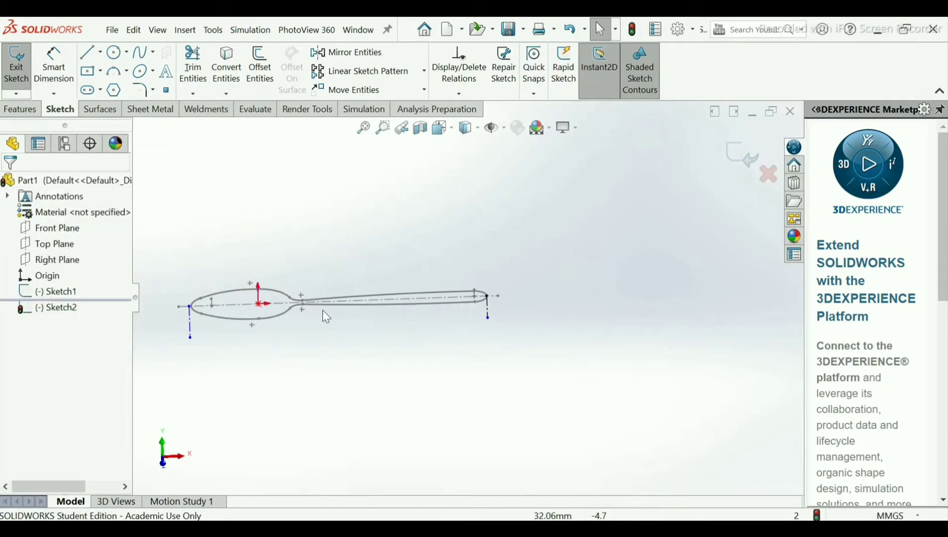
scroll(322, 309, "down", 1)
scroll(217, 312, "up", 1)
scroll(243, 309, "down", 5)
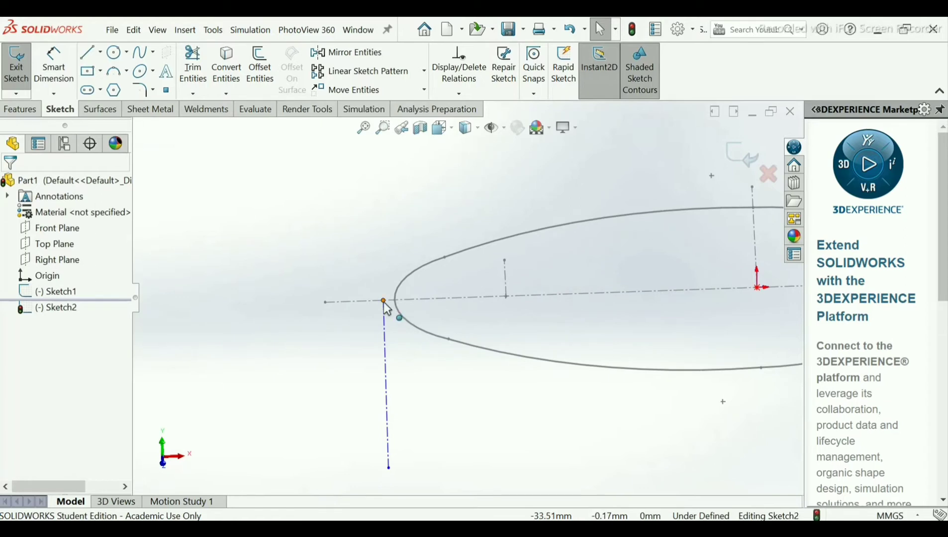
left_click(385, 304)
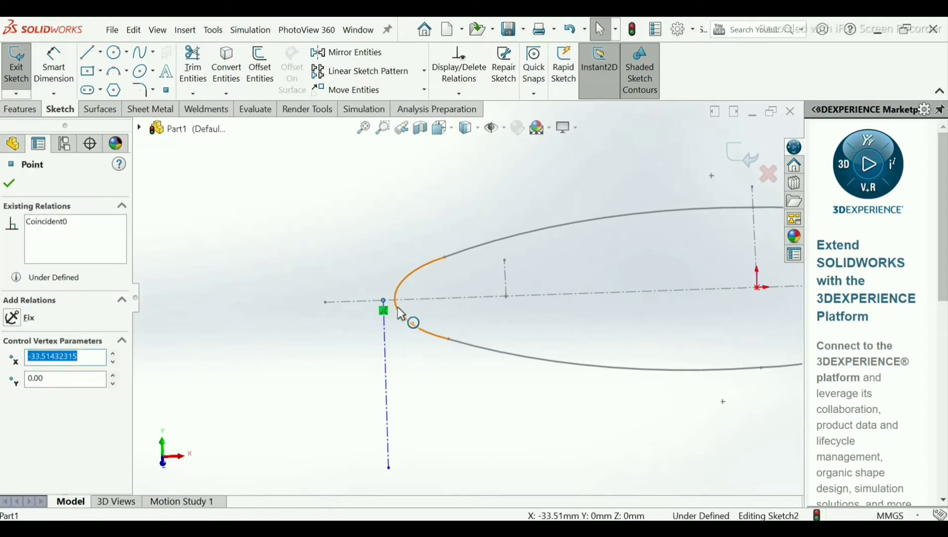
left_click(398, 307, "ctrl")
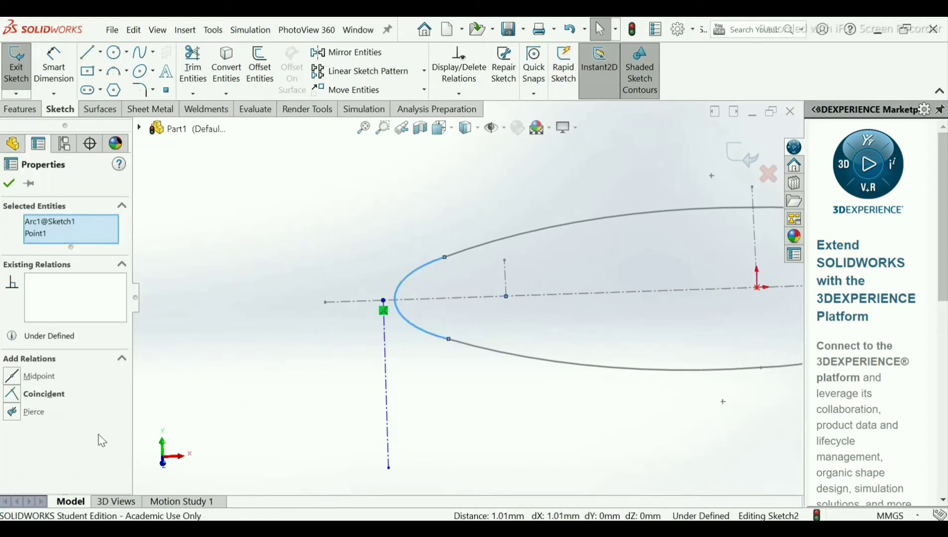
left_click(13, 415)
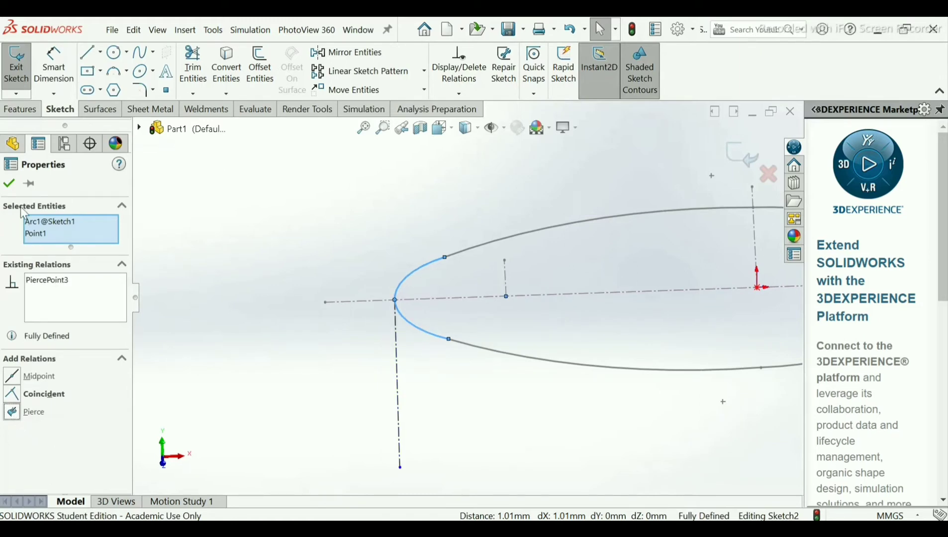
left_click(8, 183)
- In the front view, sketch a three-point arc of about 290 mm radius from the handle centerline's lower end down toward the neck
scroll(503, 292, "up", 8)
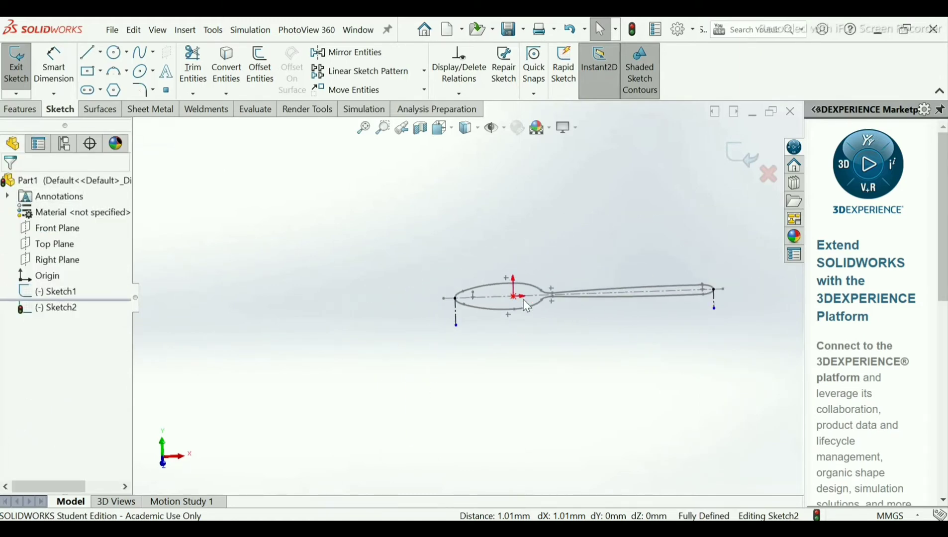
key("ctrl+1")
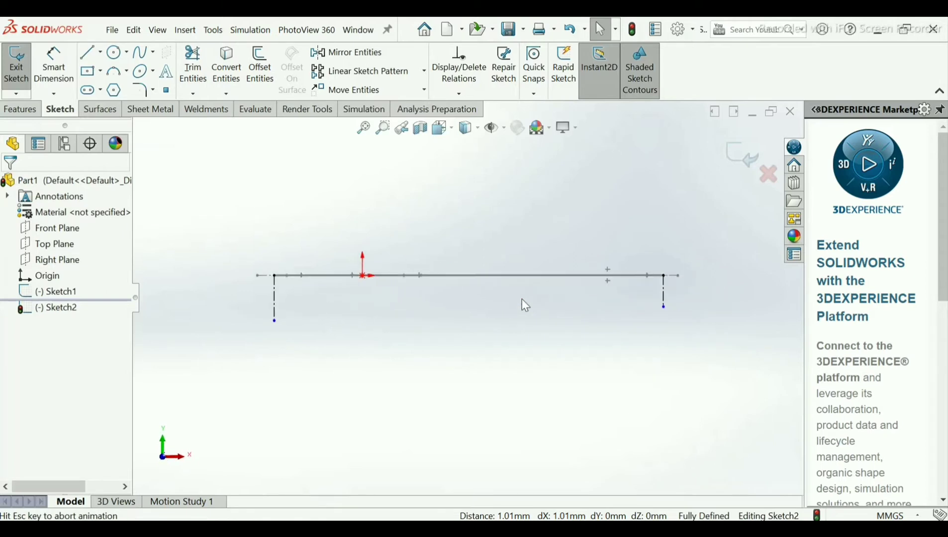
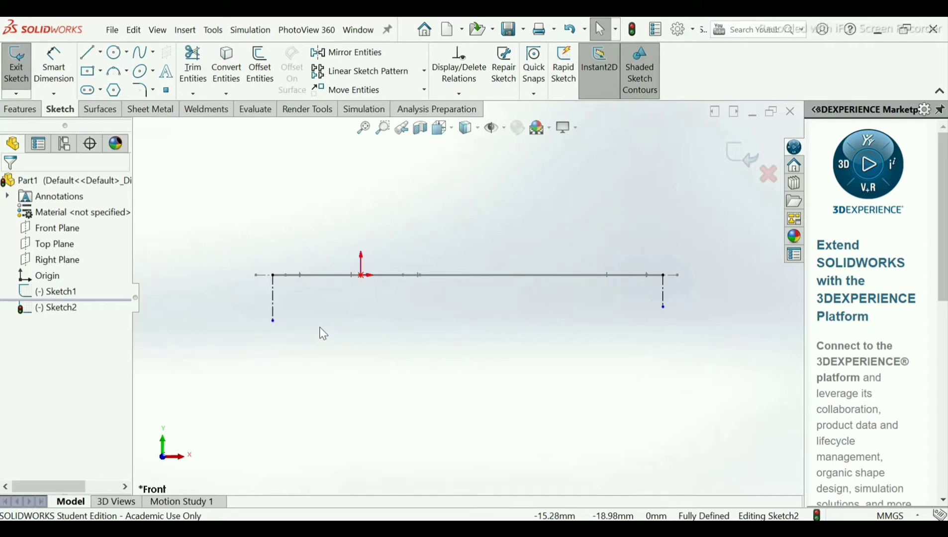
left_click(118, 73)
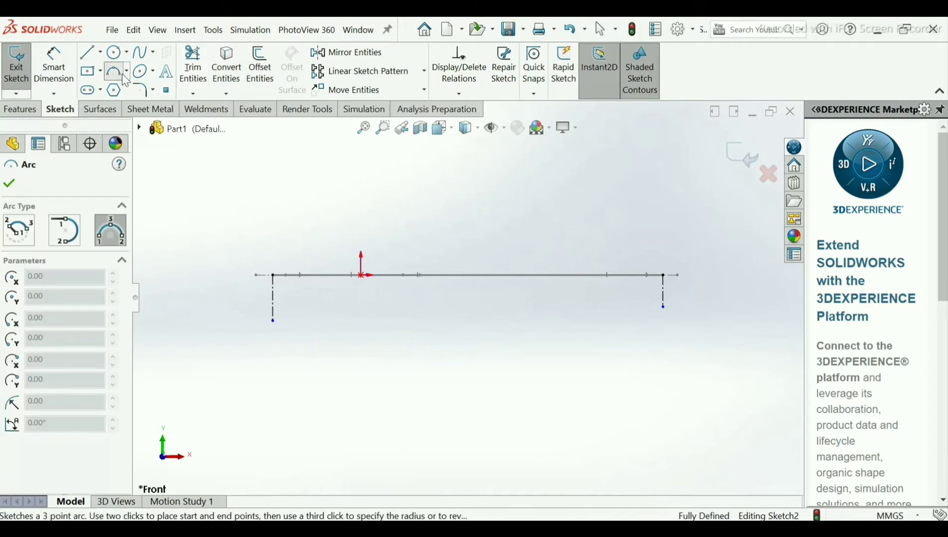
left_click(663, 306)
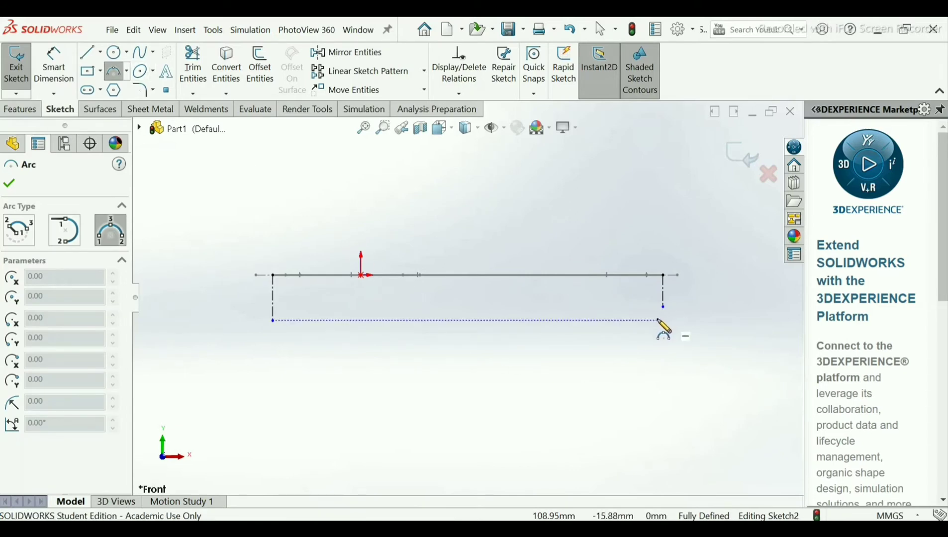
left_click(663, 306)
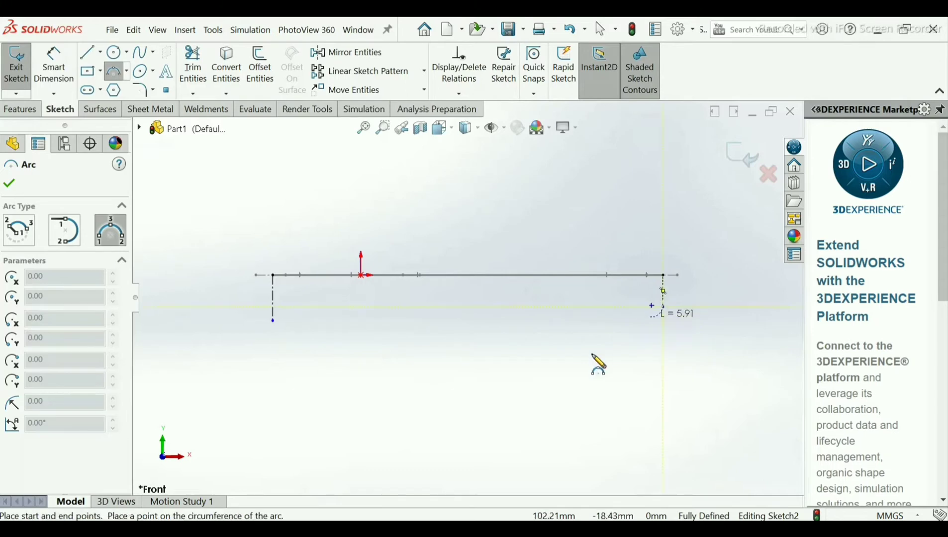
left_click(444, 382)
left_click(517, 367)
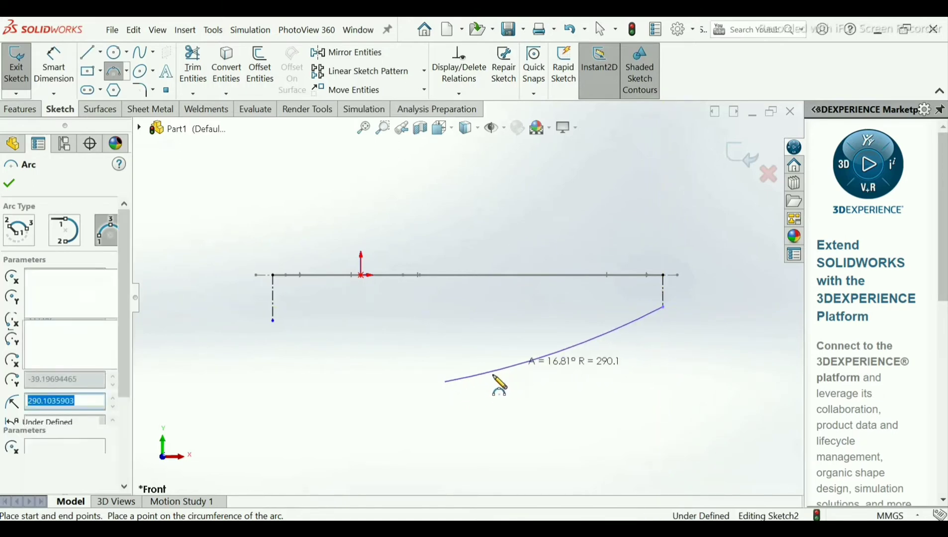
- Sketch a short upward-bulging three-point arc of about 24.5 mm radius from the handle arc's lower end toward the bowl
left_click(444, 382)
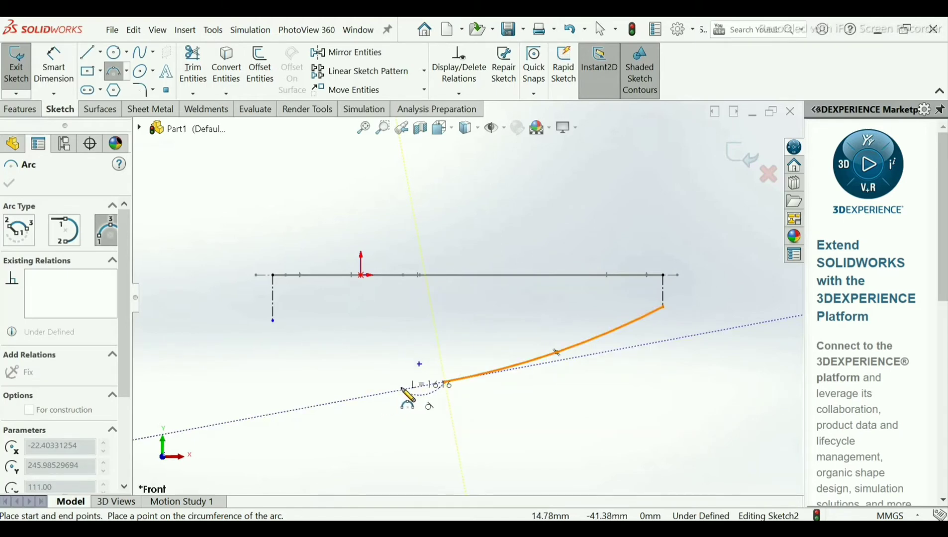
left_click(402, 388)
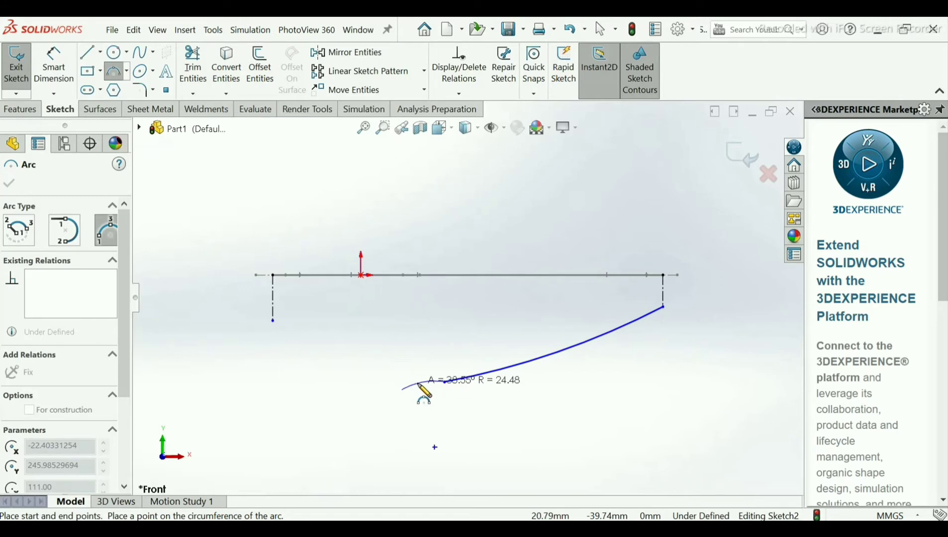
left_click(418, 384)
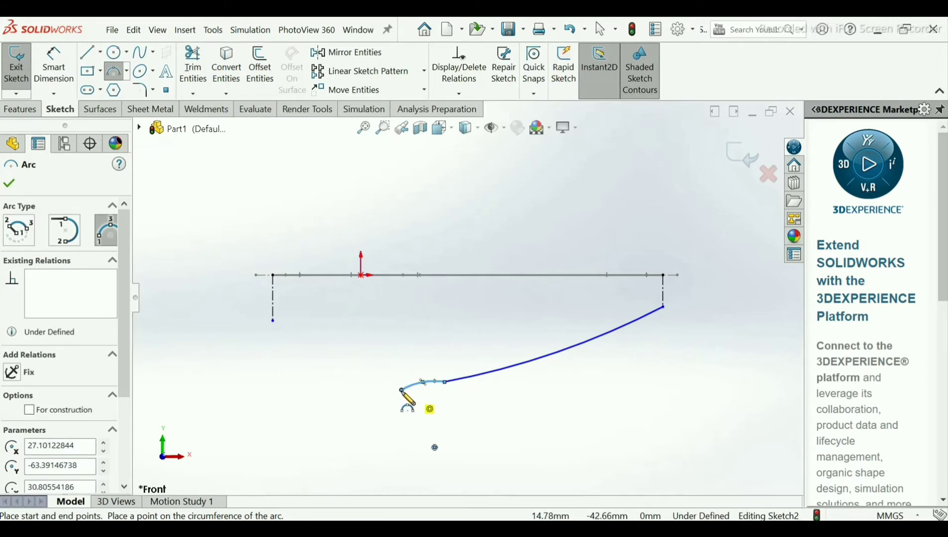
- Sketch a downward-bulging bowl arc with a chord of about 47 mm, from the short arc to directly below the bowl-tip centerline
left_click(402, 389)
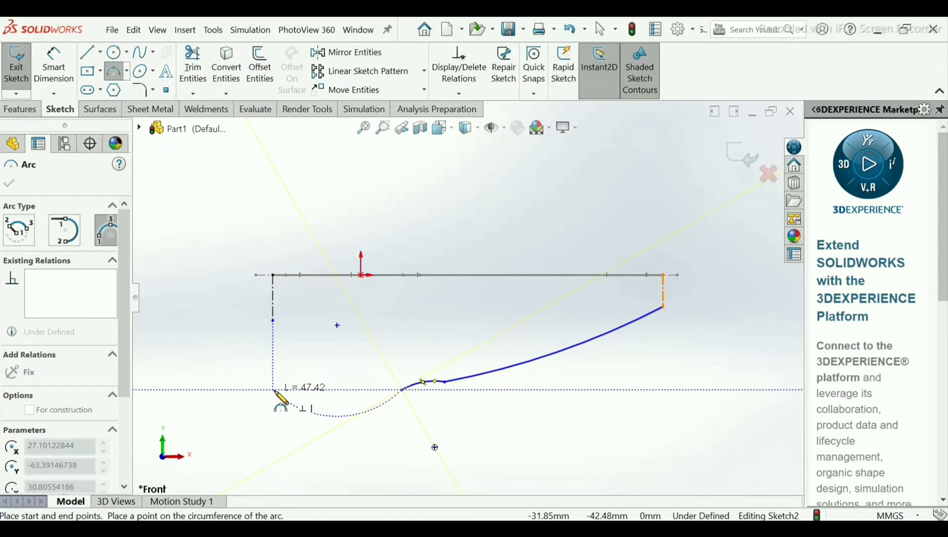
left_click(274, 390)
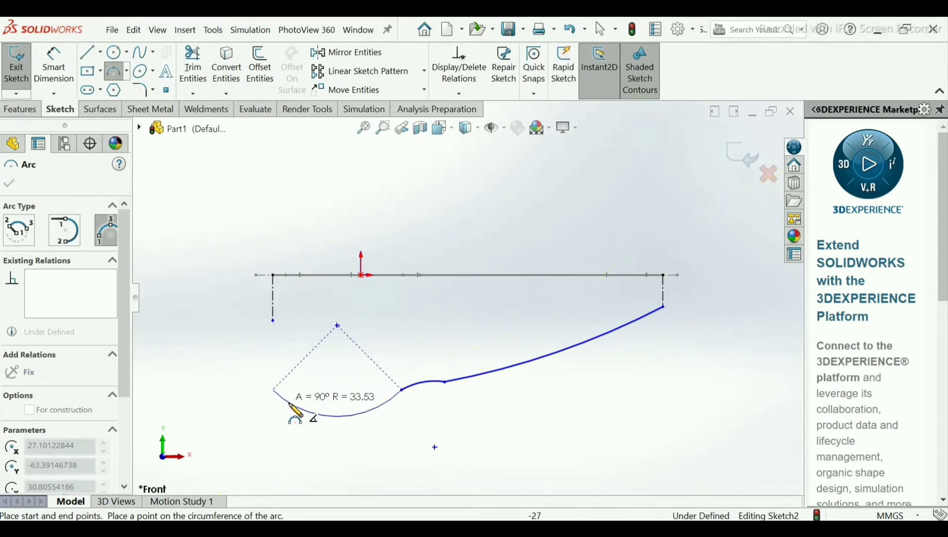
left_click(342, 411)
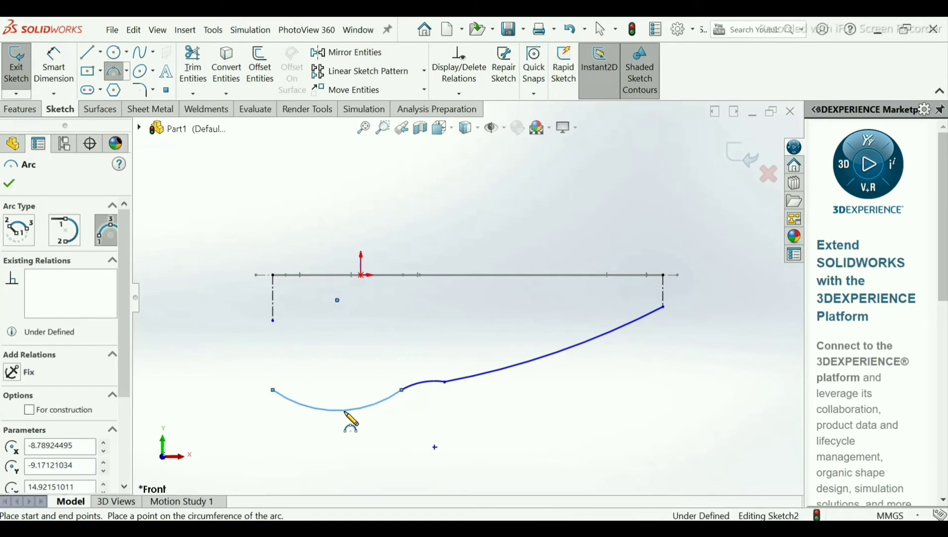
right_click(346, 413)
left_click(370, 412)
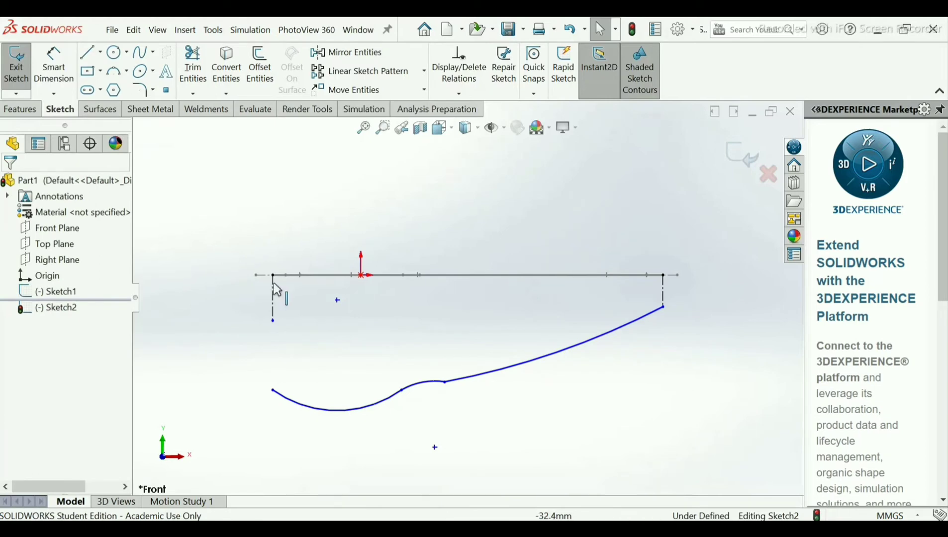
- Add a Tangent relation between the short connecting arc and the long handle arc
left_click(459, 94)
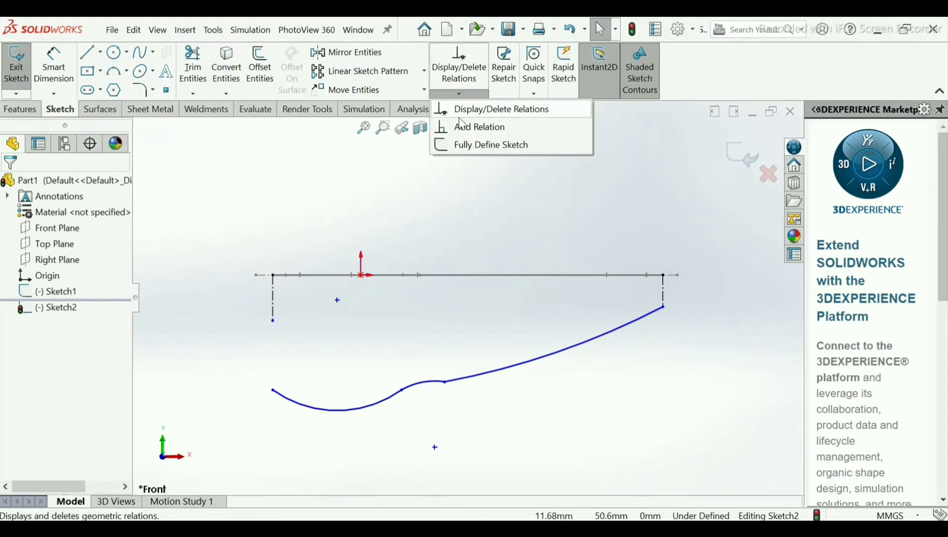
left_click(462, 125)
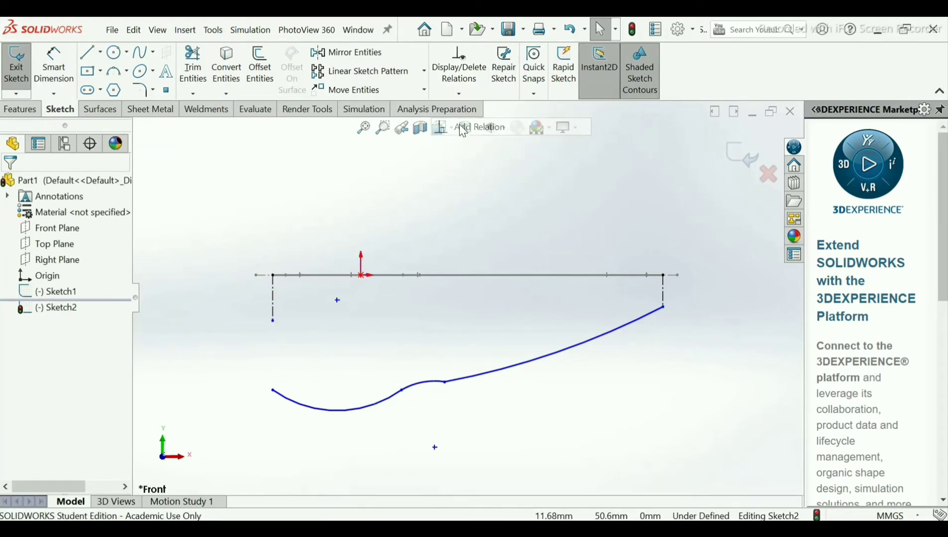
left_click(427, 381)
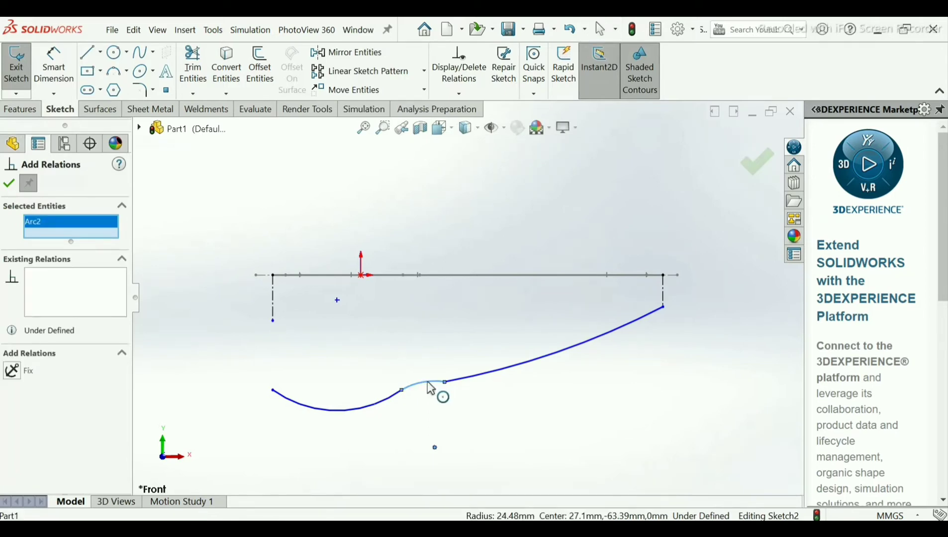
left_click(482, 379)
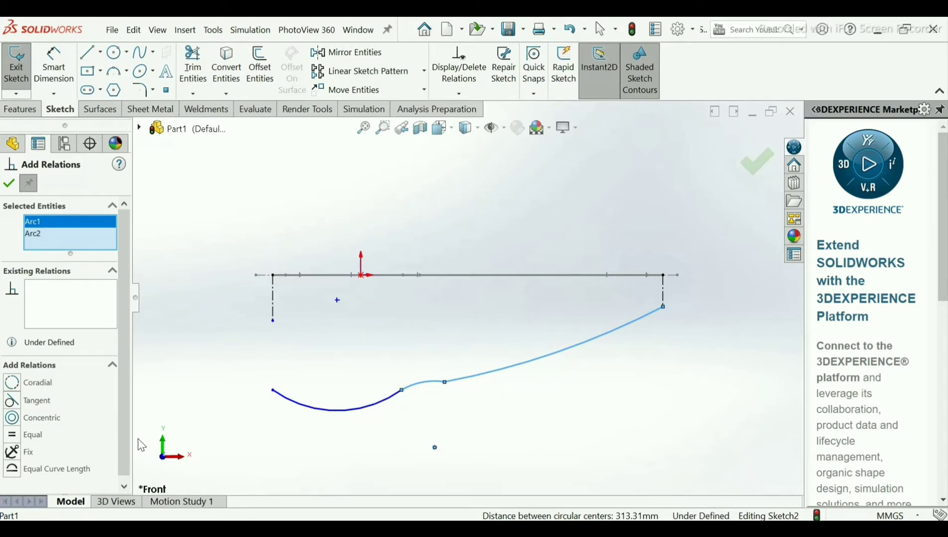
left_click(17, 404)
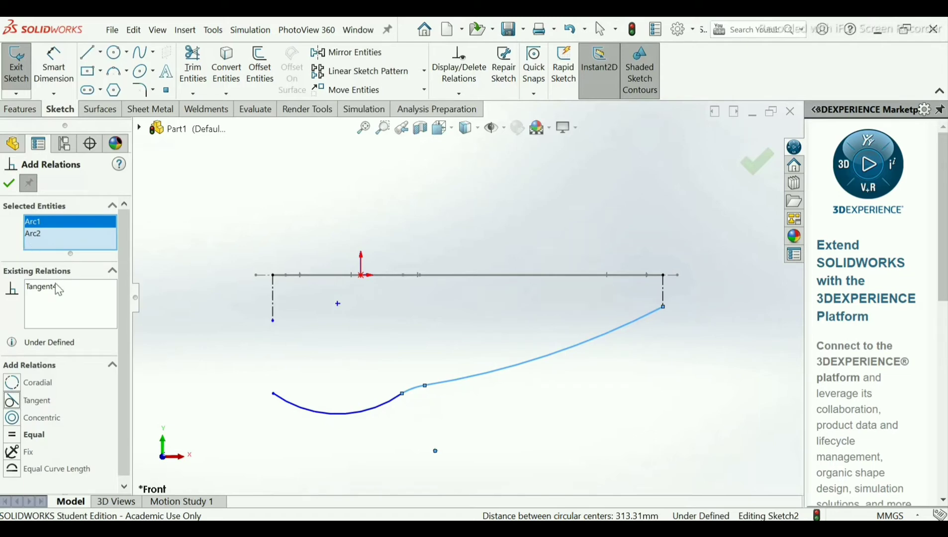
left_click(9, 185)
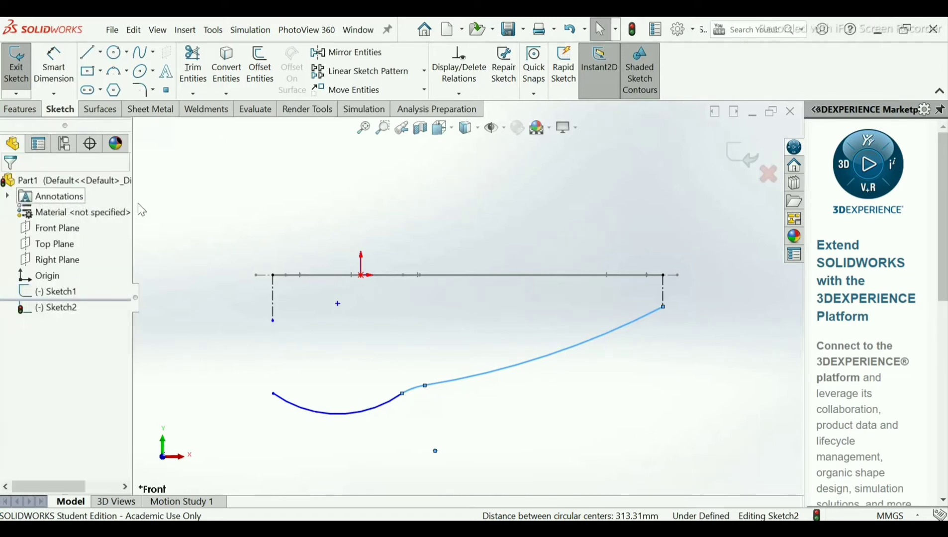
- Add a Tangent relation between the short connecting arc and the bowl arc
left_click(458, 94)
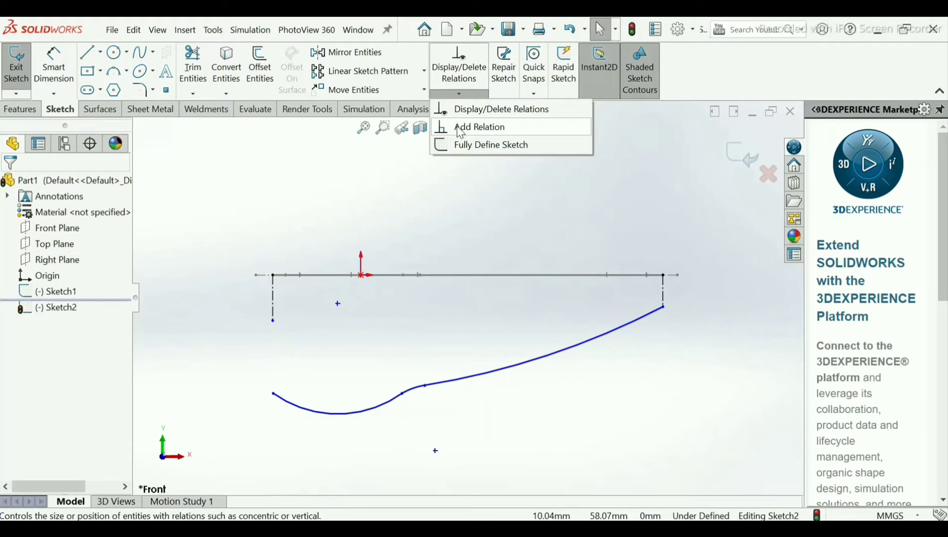
left_click(472, 128)
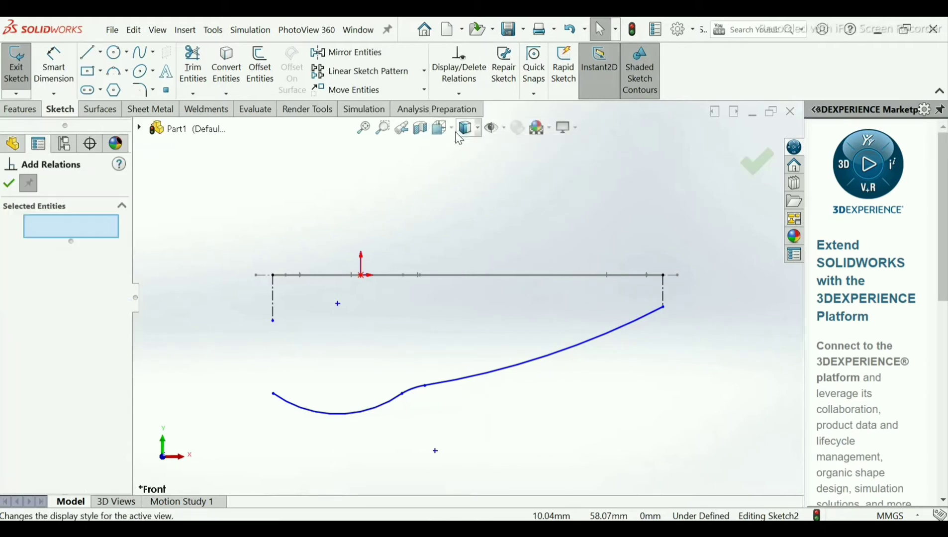
left_click(412, 388)
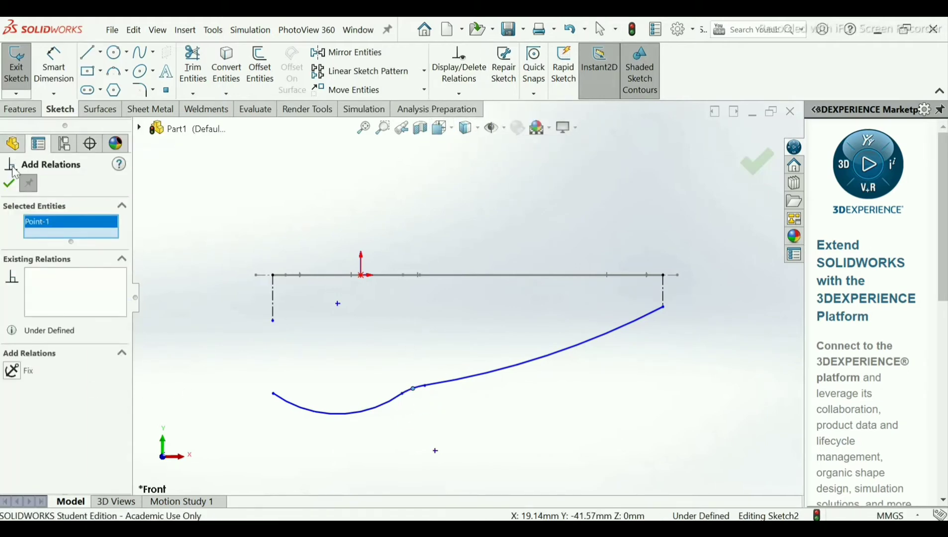
right_click(53, 229)
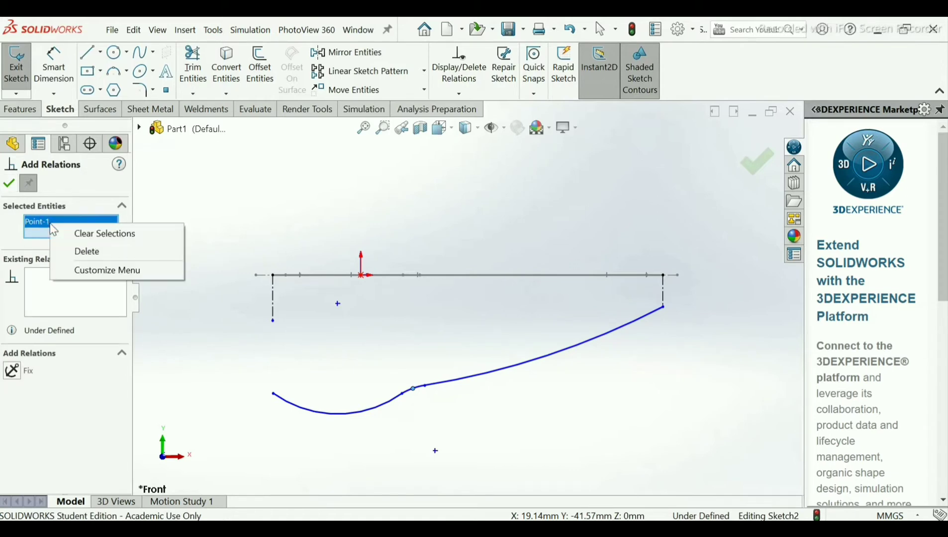
left_click(85, 249)
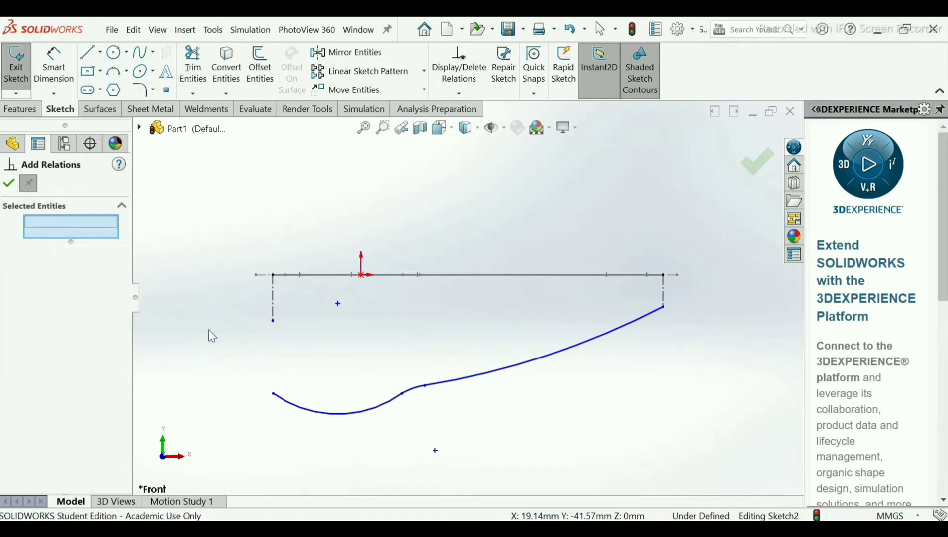
left_click(412, 394)
left_click(351, 412)
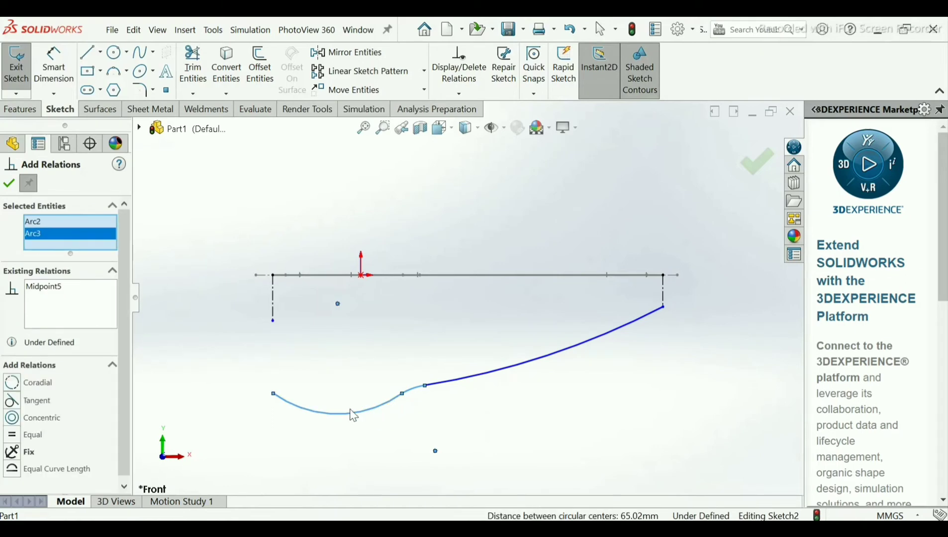
left_click(11, 401)
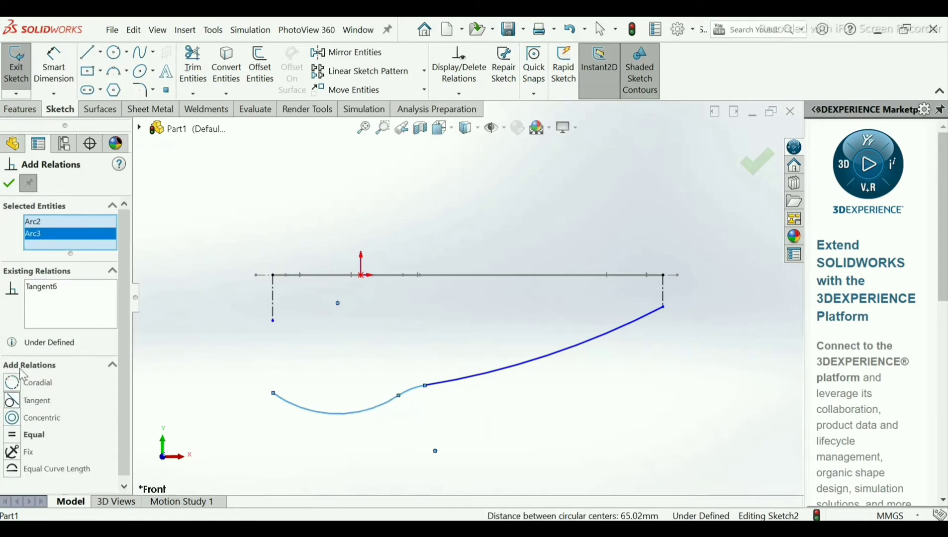
left_click(9, 184)
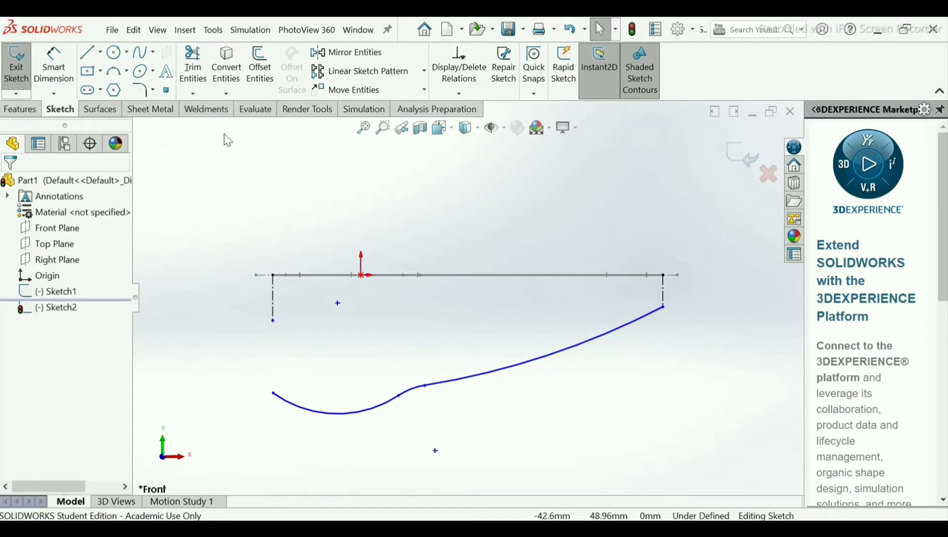
- Dimension the bowl arc's radius as 40 mm
left_click(60, 64)
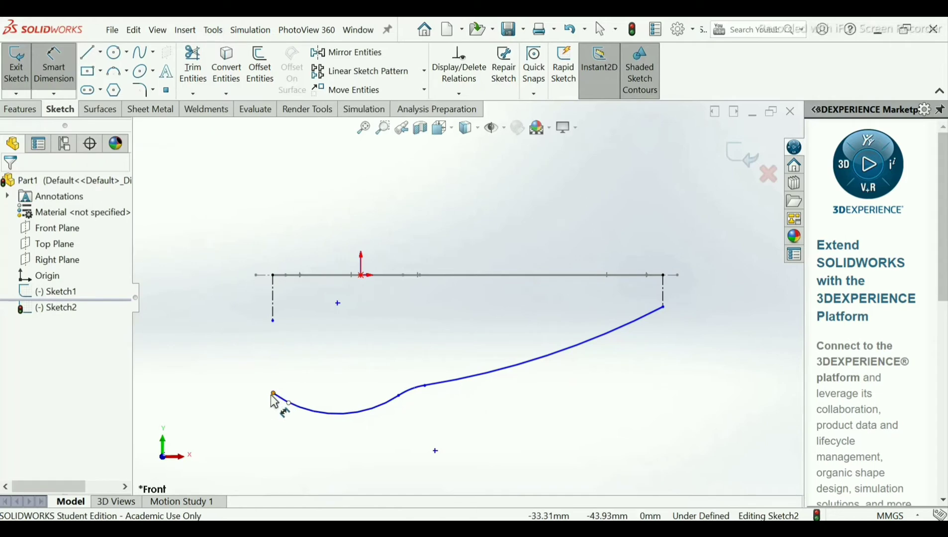
left_click(334, 413)
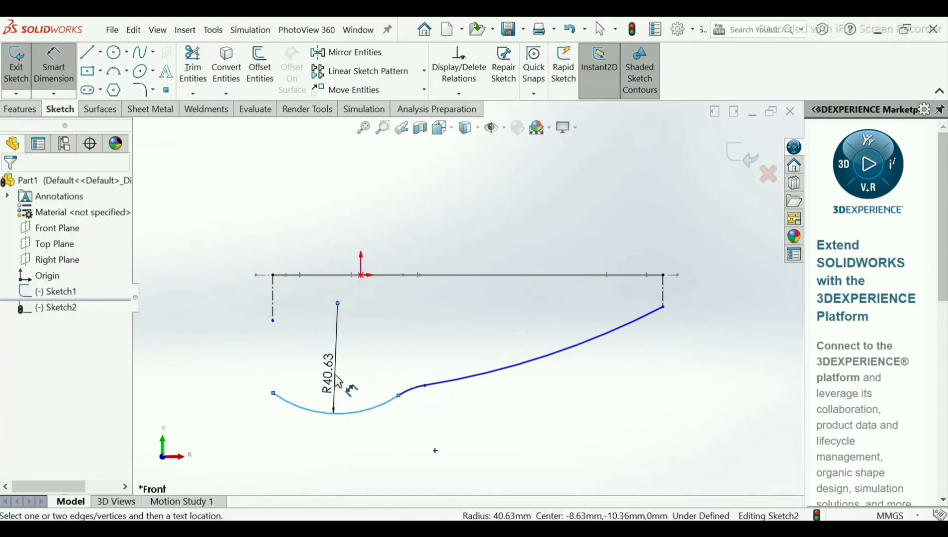
left_click(338, 381)
type("40")
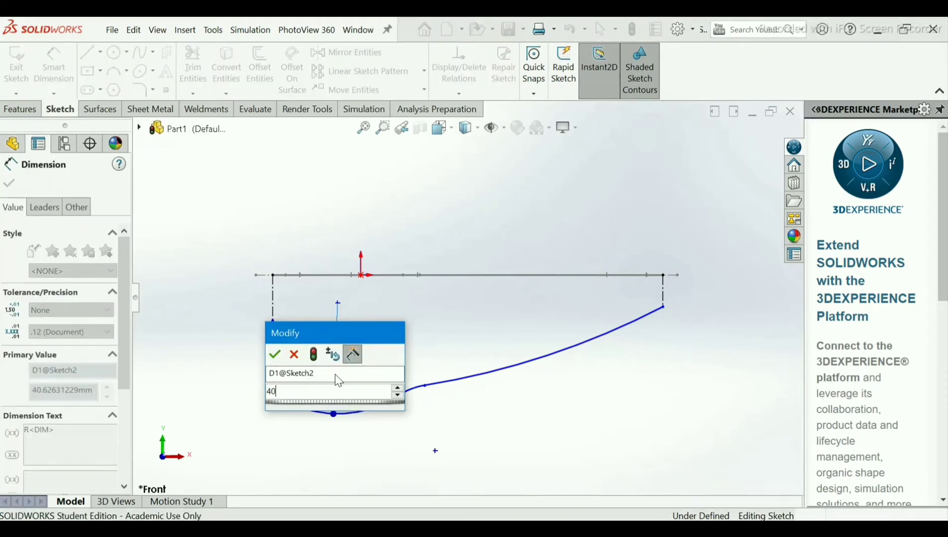
key("Return")
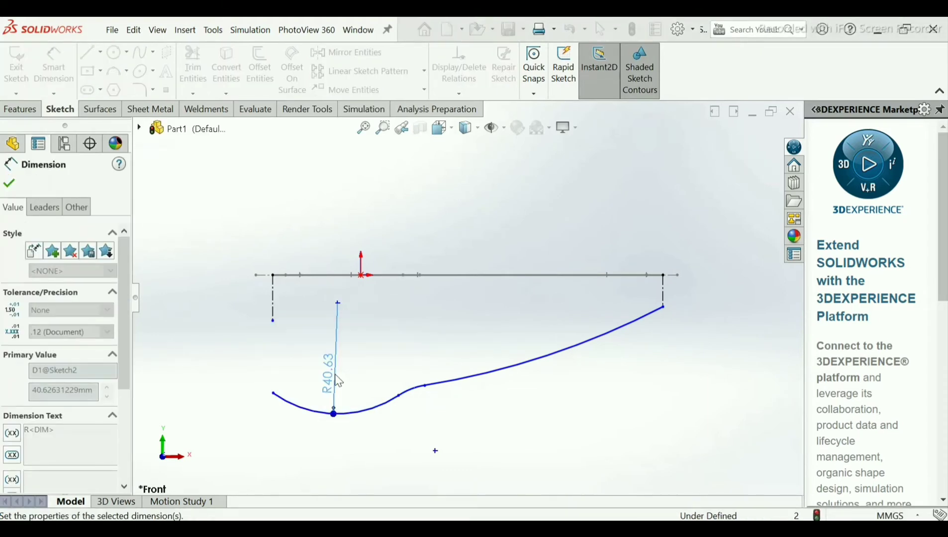
- Dimension the short connecting arc's radius as 20 mm
left_click(411, 396)
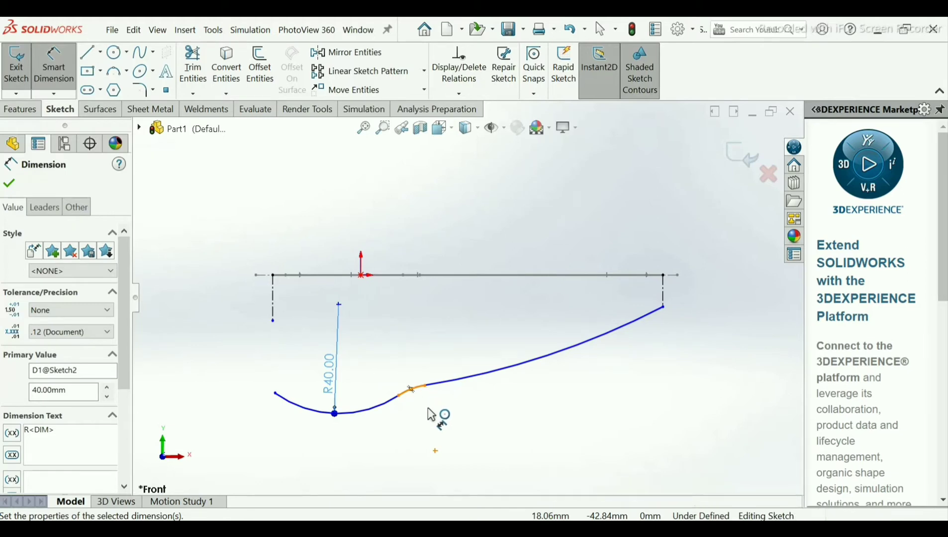
left_click(431, 427)
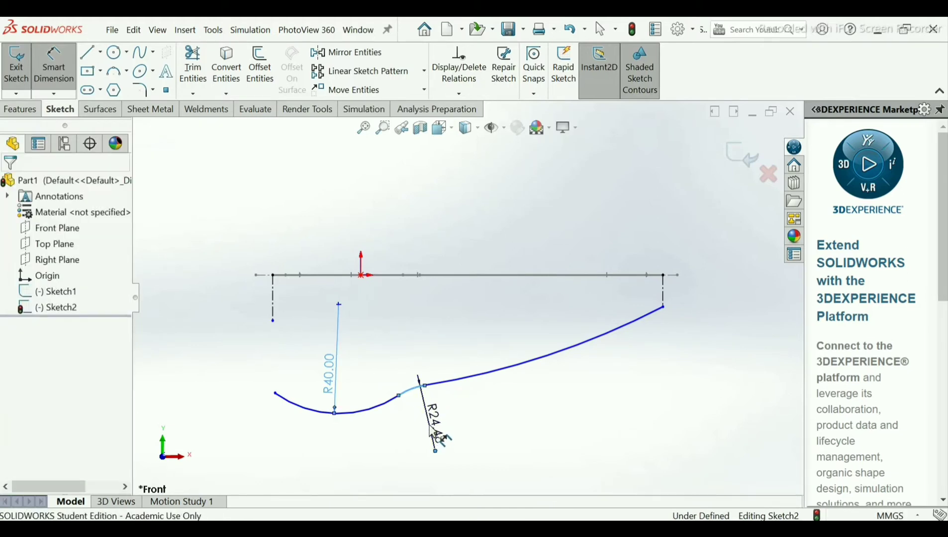
left_click(432, 429)
type("2")
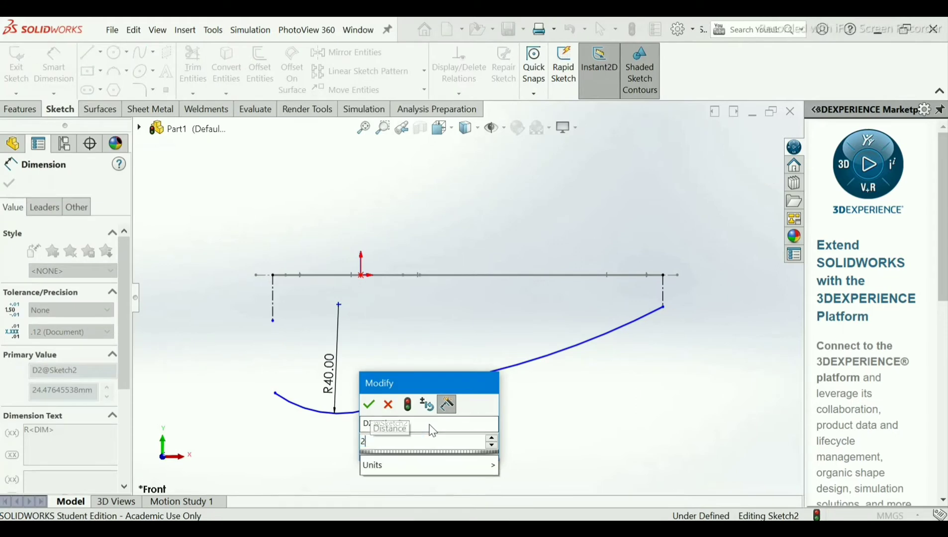
type("0")
key("Return")
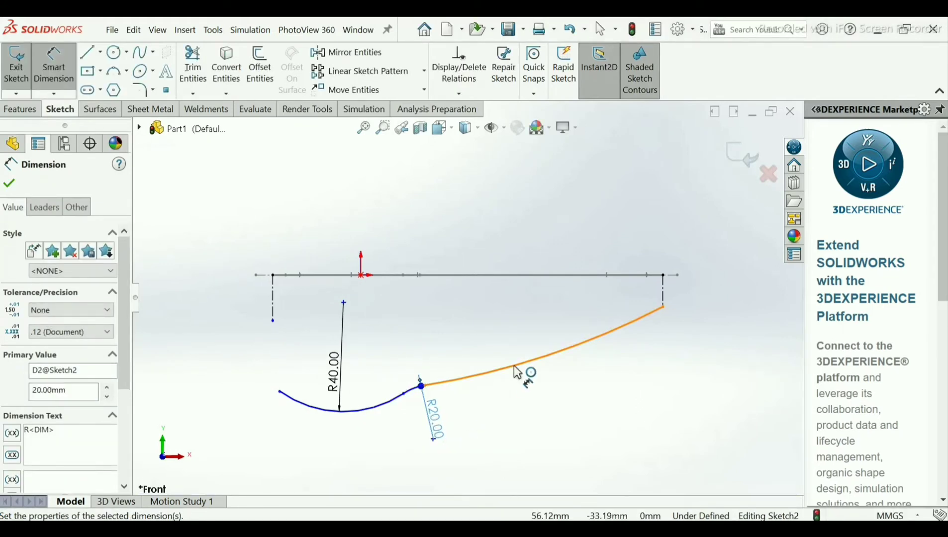
- Dimension the long handle arc's radius as 500 mm and finish dimensioning
left_click(523, 381)
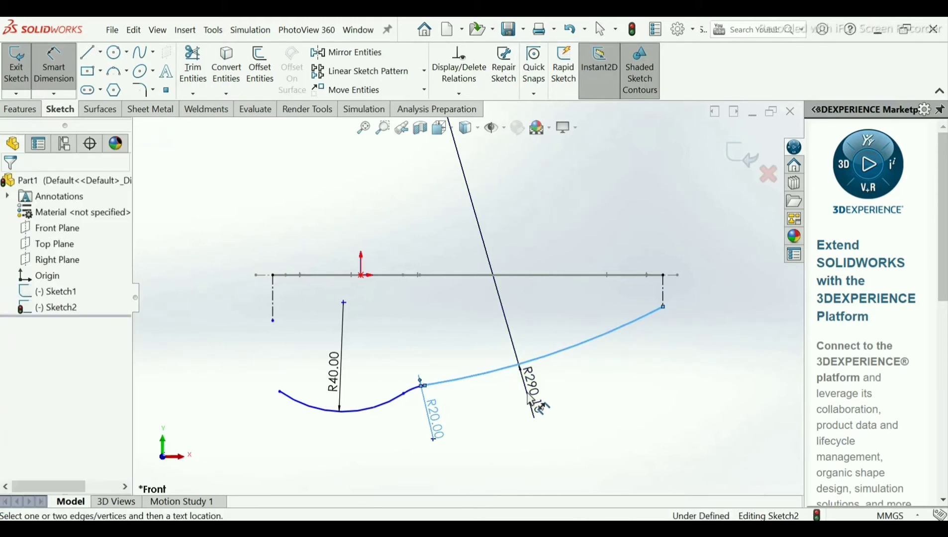
left_click(529, 393)
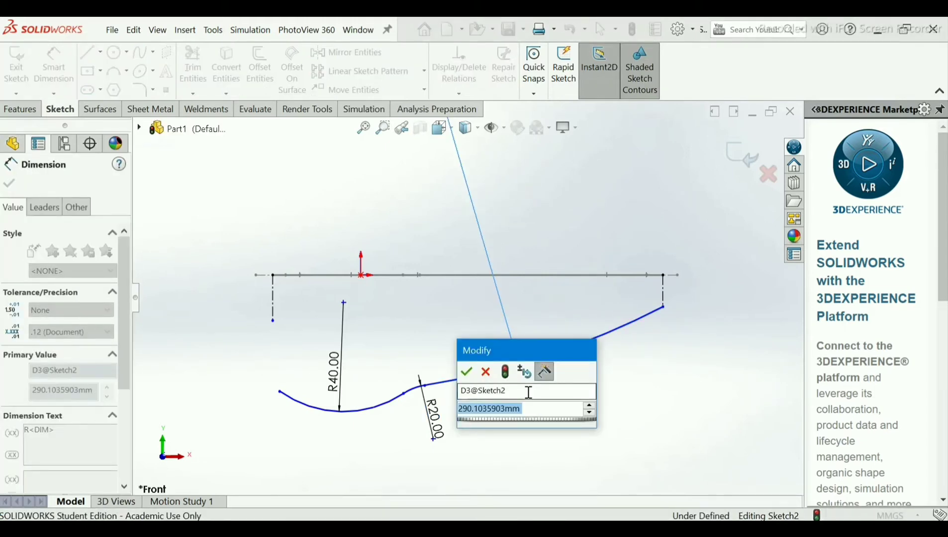
type("300")
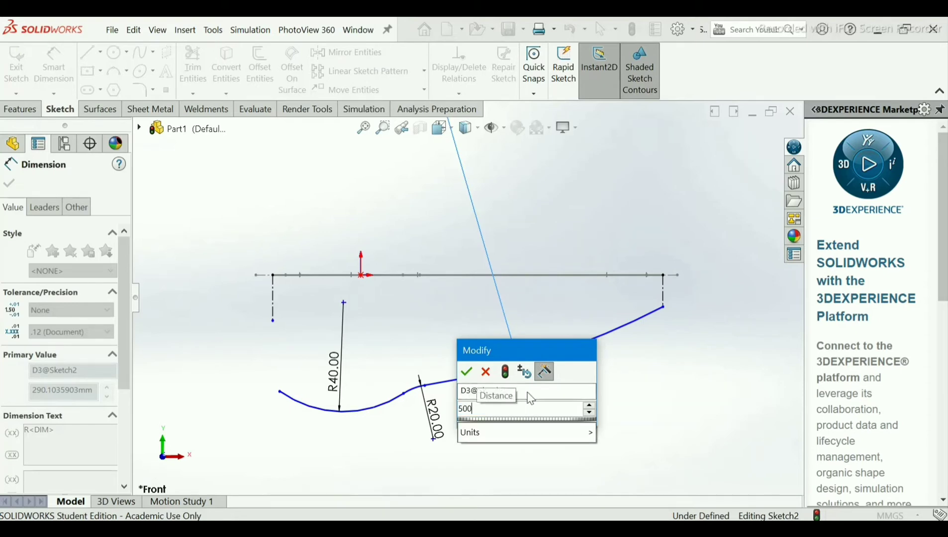
key("Return")
scroll(540, 373, "up", 3)
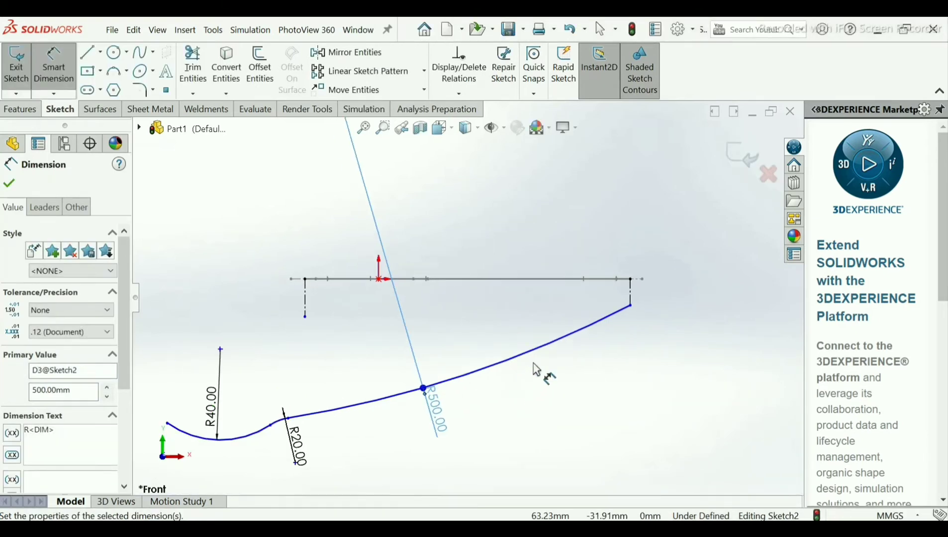
left_click(10, 185)
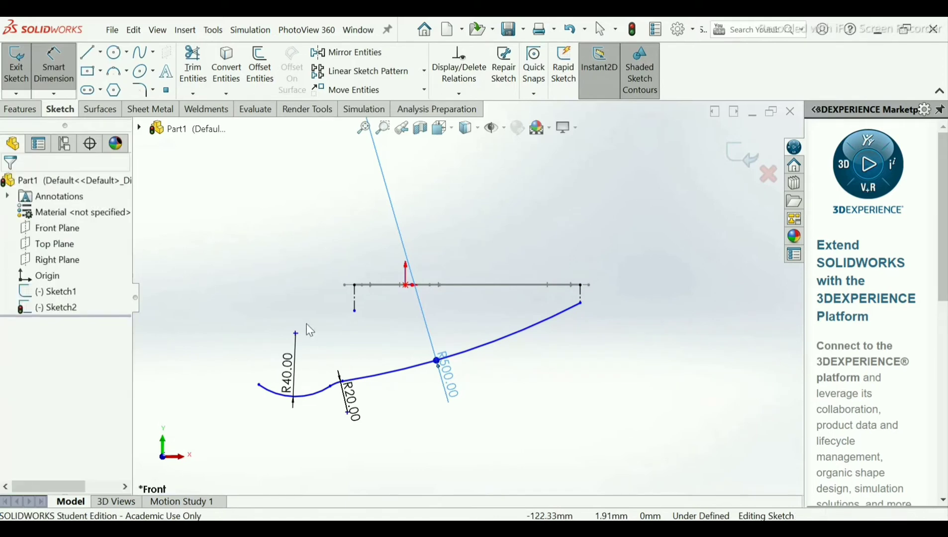
- Move the neck junction toward the handle and the bowl arc's free end to directly below the bowl-tip centerline
scroll(306, 324, "up", 2)
scroll(474, 323, "down", 2)
scroll(390, 344, "up", 1)
scroll(387, 343, "down", 1)
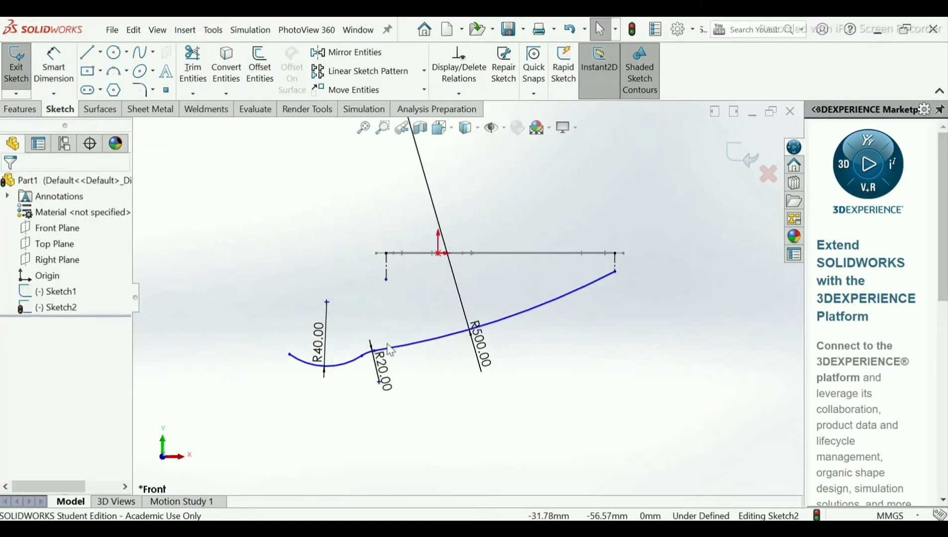
scroll(393, 357, "down", 2)
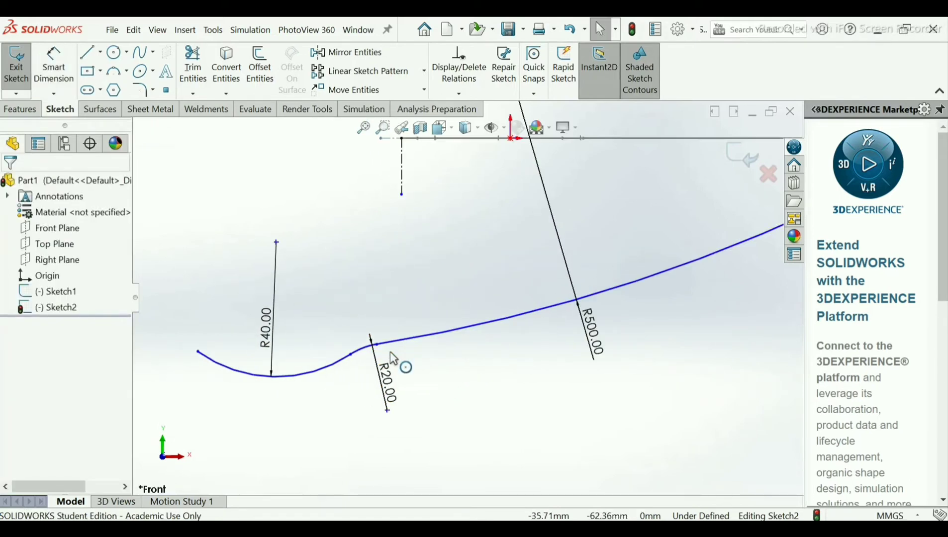
left_click_drag(379, 347, 519, 321)
left_click_drag(220, 343, 401, 280)
left_click(367, 322)
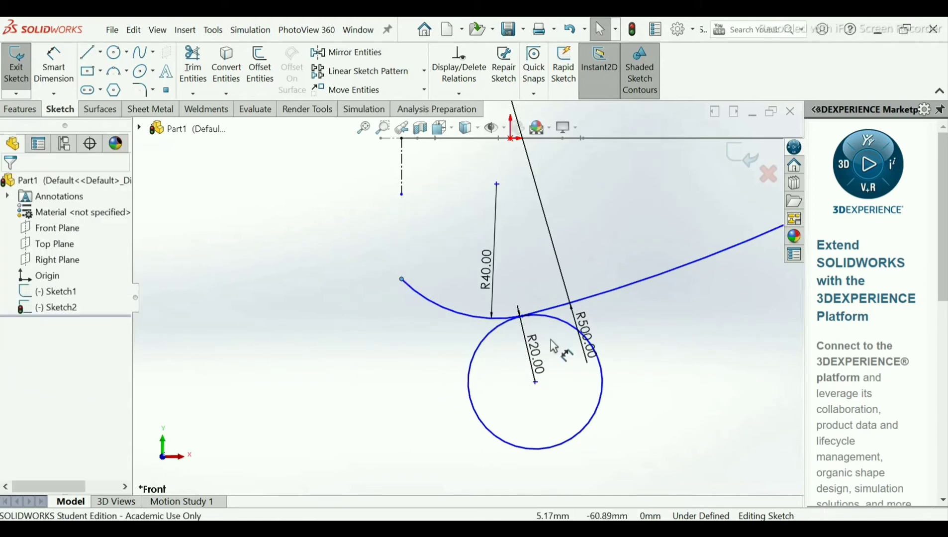
- Reshape the near-full 20 mm circle at the neck into a short upward-bulging arc joining the bowl and handle arcs
mouse_move(577, 423)
left_mouse_down()
mouse_move(556, 383)
mouse_move(567, 374)
mouse_move(571, 330)
mouse_move(526, 259)
mouse_move(566, 323)
mouse_move(557, 319)
left_mouse_up()
scroll(495, 258, "down", 5)
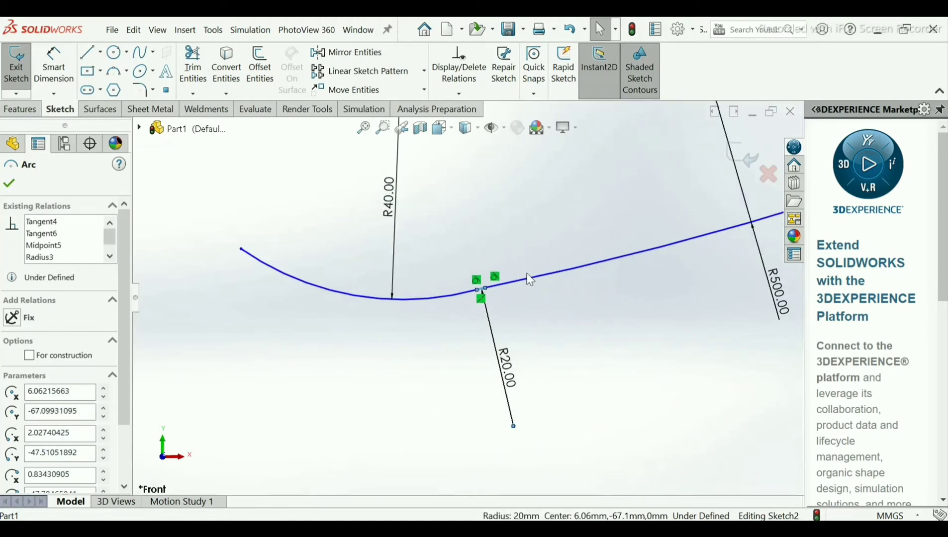
left_click(501, 247)
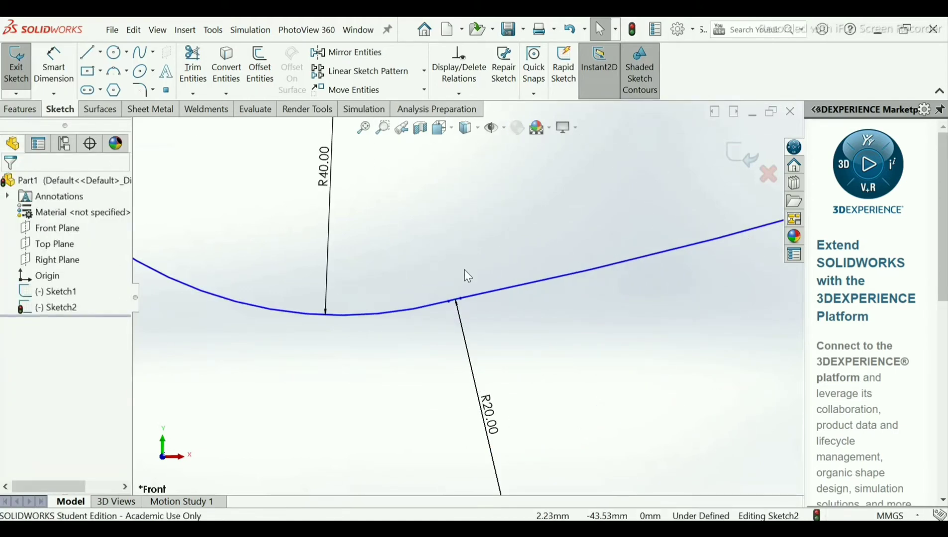
scroll(465, 271, "down", 3)
left_click_drag(460, 349, 561, 227)
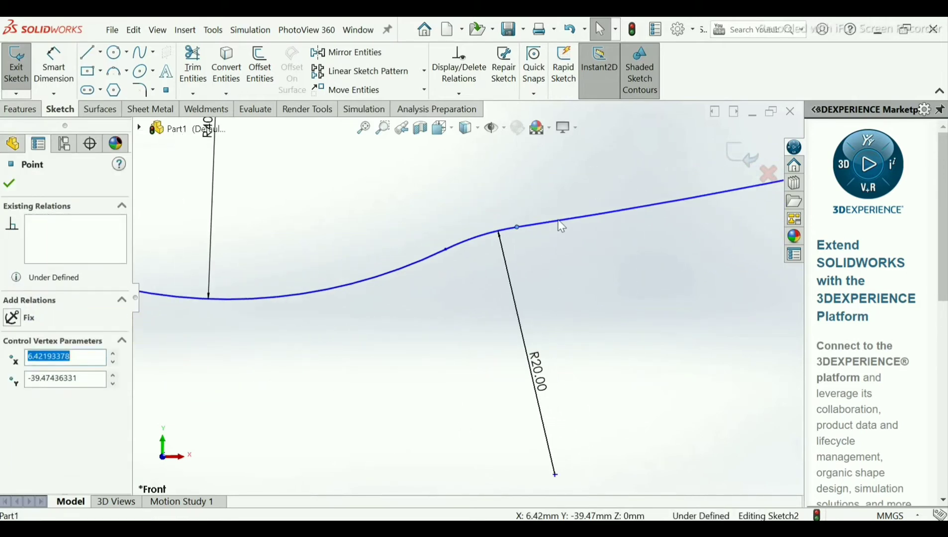
- Move the connecting arc up toward the handle, placing its handle-side endpoint near X 25.7, Y -29.2 mm and adjusting its bowl-side endpoint
scroll(559, 221, "up", 8)
scroll(585, 199, "down", 1)
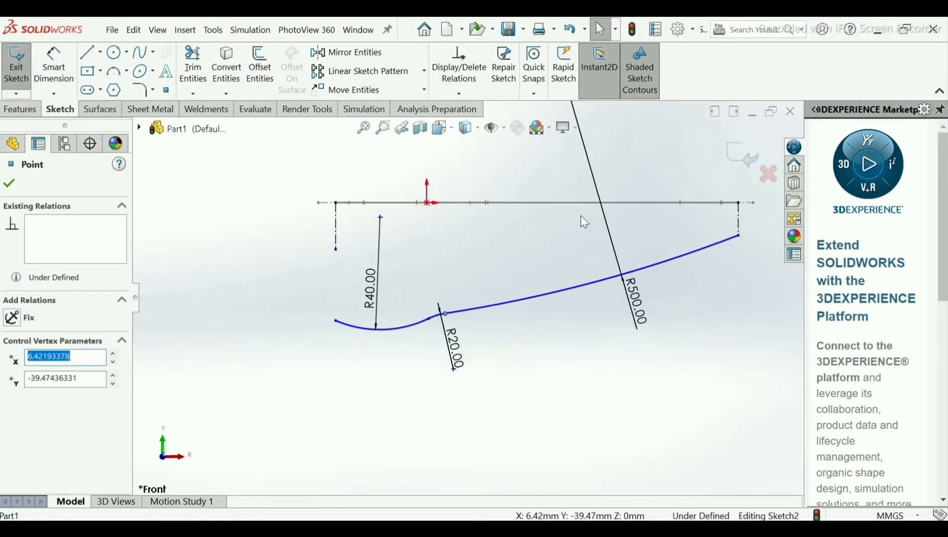
left_click_drag(445, 312, 498, 284)
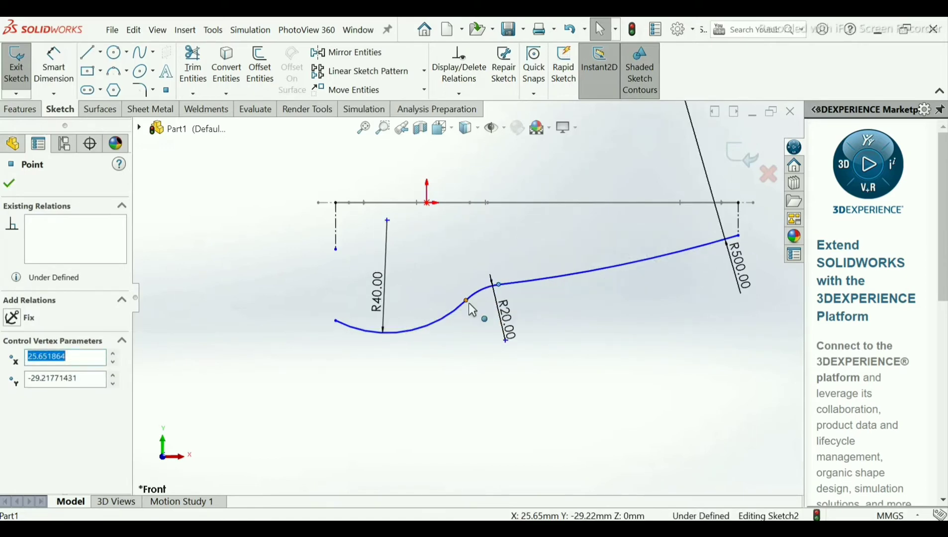
mouse_move(461, 315)
left_mouse_down()
mouse_move(466, 322)
mouse_move(458, 298)
left_mouse_up()
- Raise the bowl arc's free end to about Y -29.6 mm, directly below the bowl-tip centerline at X -32.5 mm
left_click(341, 310)
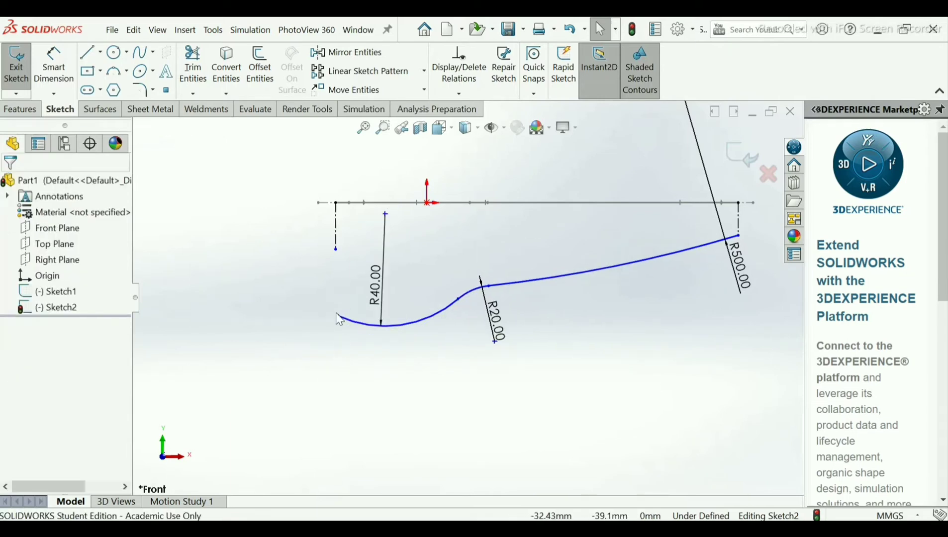
left_click_drag(338, 317, 337, 288)
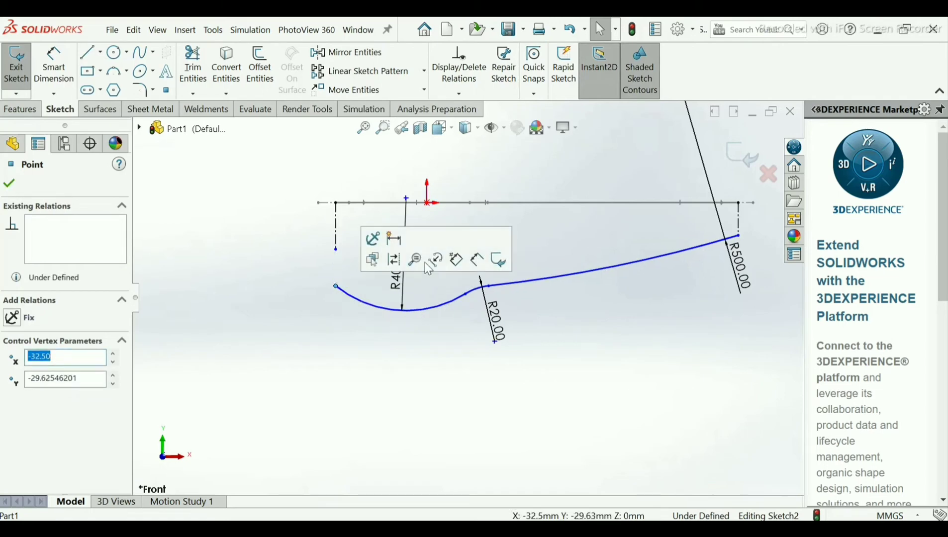
left_click(496, 167)
- Lower the junction between the bowl arc and the connecting arc to about X 12.4, Y -36.2 mm
scroll(497, 182, "down", 2)
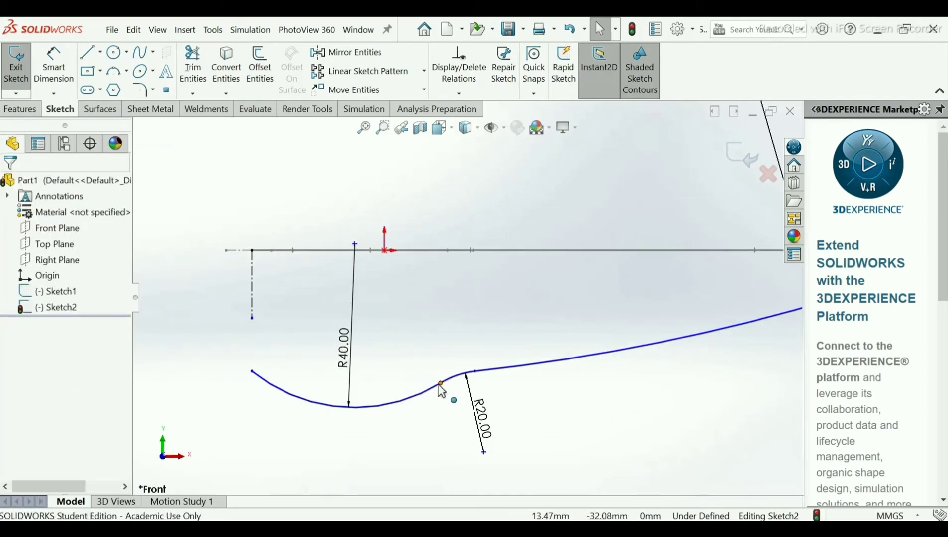
left_click_drag(443, 387, 435, 397)
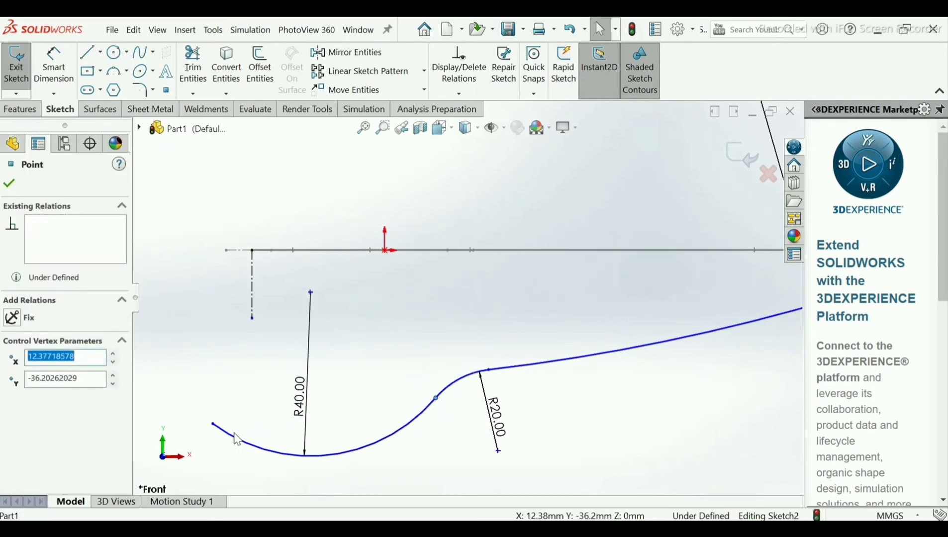
left_click(171, 338)
left_click(458, 94)
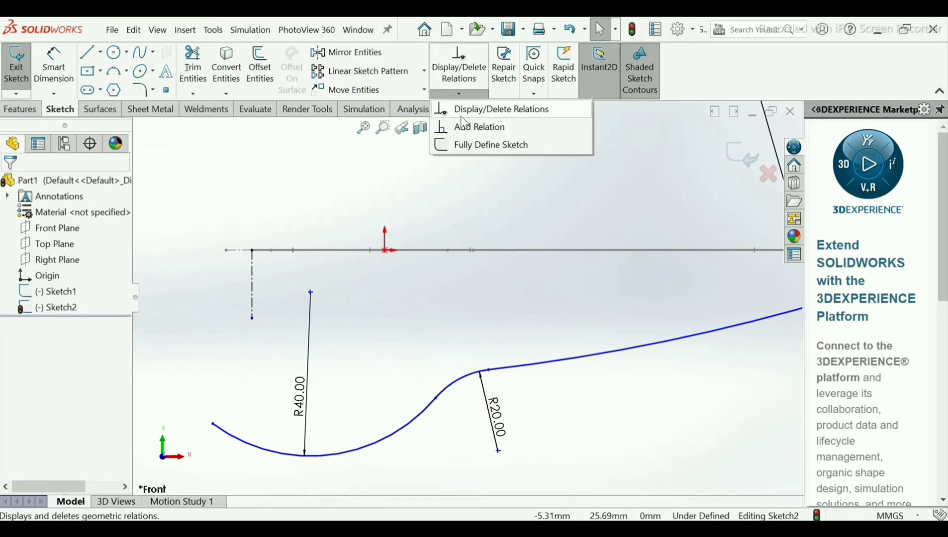
left_click(464, 127)
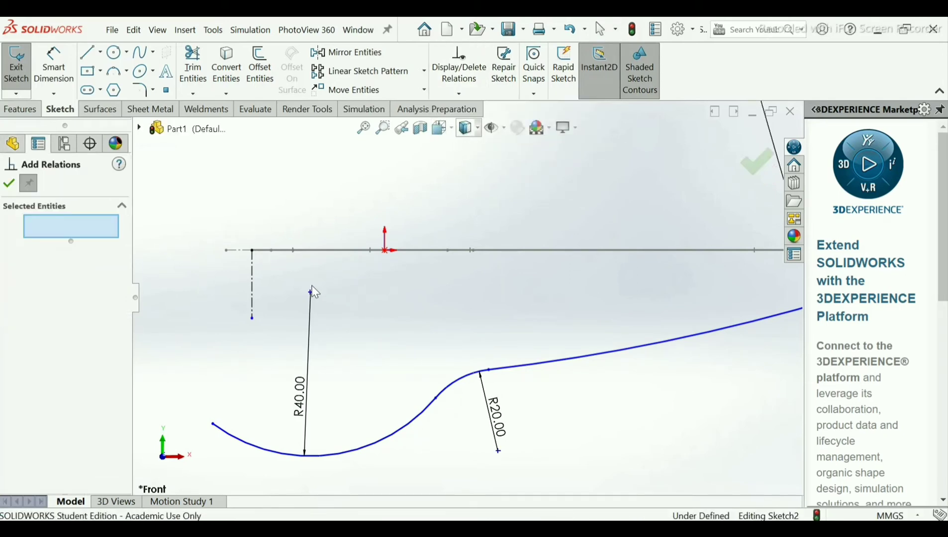
left_click(252, 315)
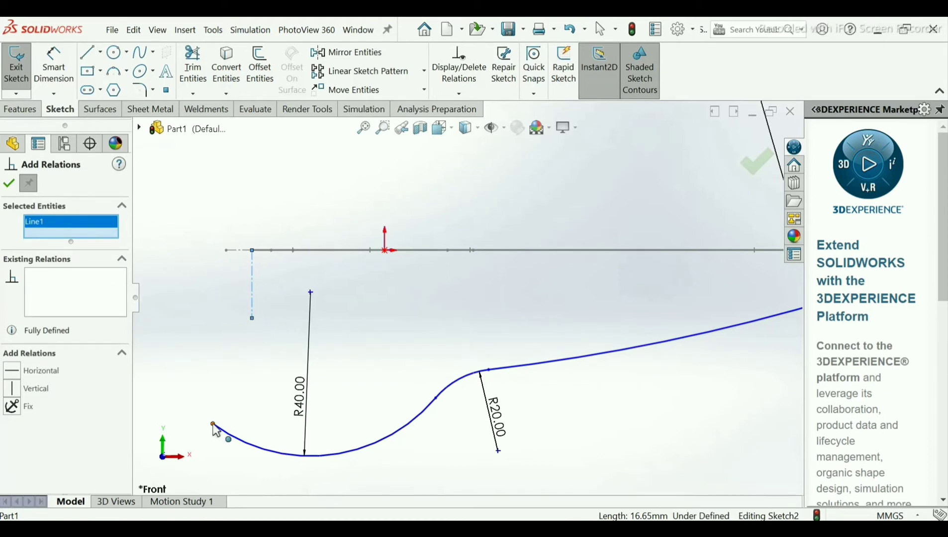
left_click(213, 424)
key("Escape")
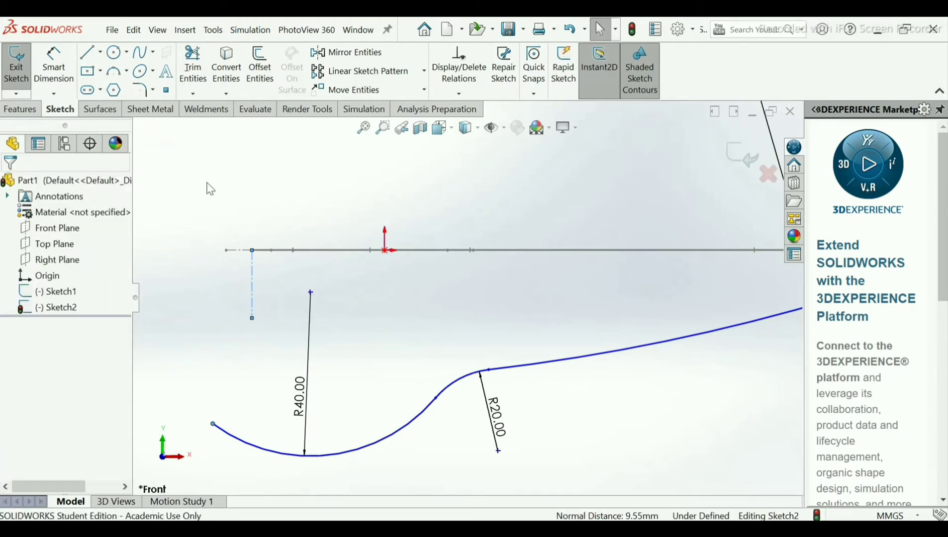
left_click(252, 319)
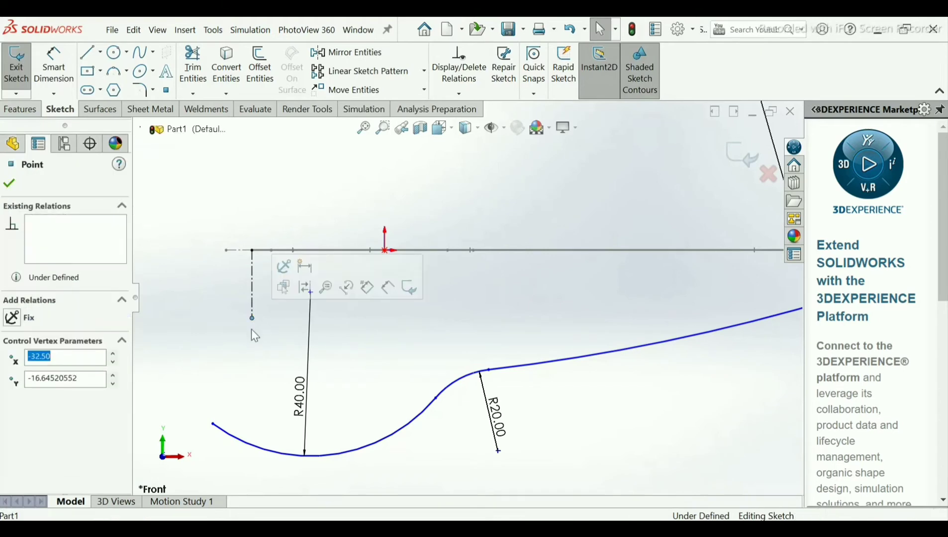
key("Escape")
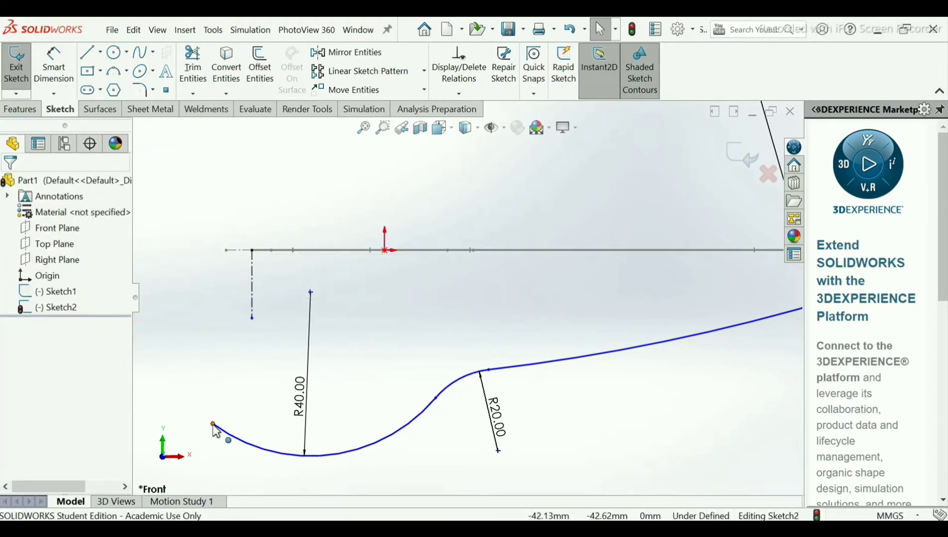
left_click(213, 426)
key("Escape")
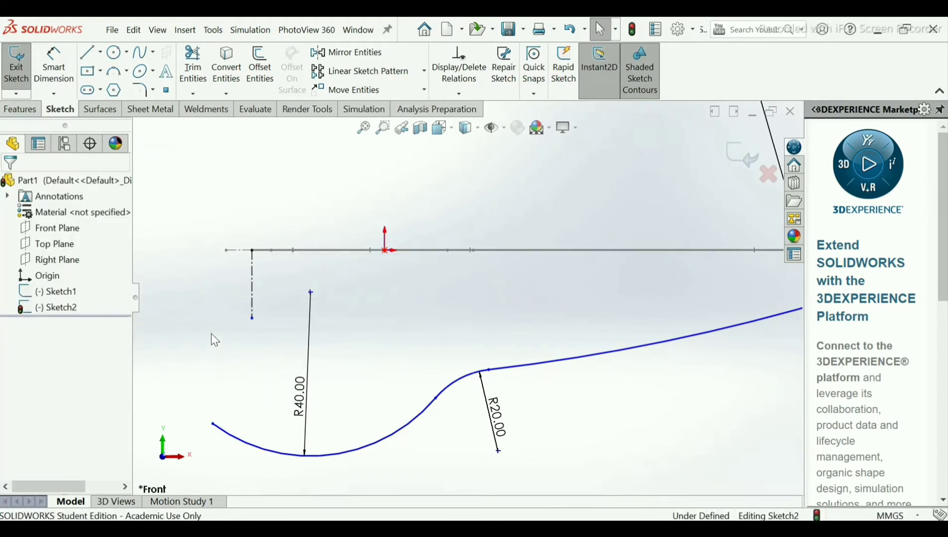
- Begin adding a sketch relation with the lower endpoint of the vertical bowl-tip centerline as its first entity
left_click(459, 93)
left_click(463, 127)
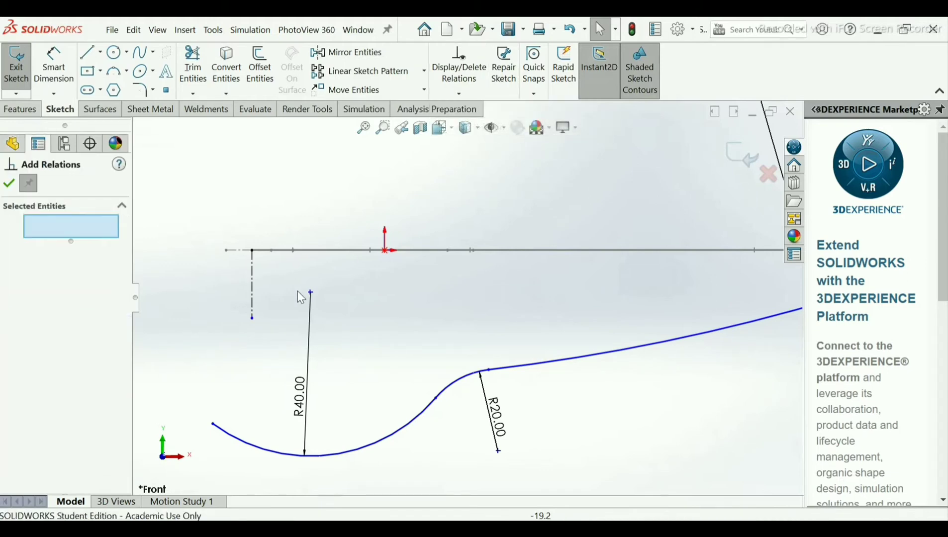
left_click(252, 317)
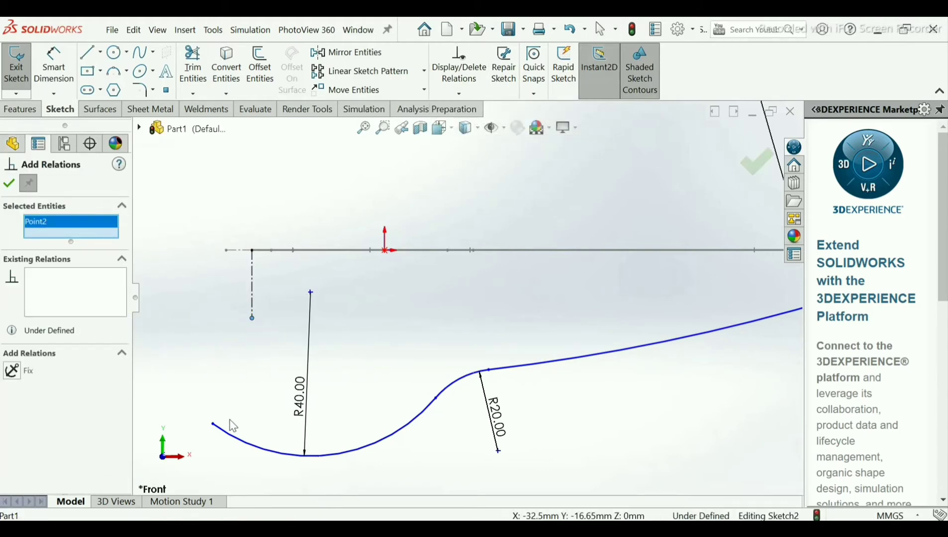
- Add a vertical relation between the free end of the R40 arc and the lower end of the nearby vertical centerline
left_click(212, 424)
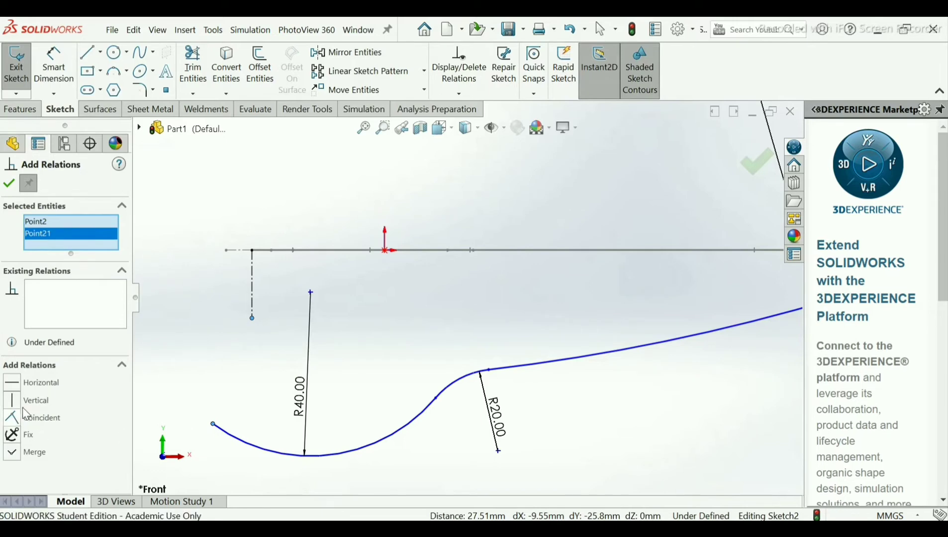
left_click(15, 401)
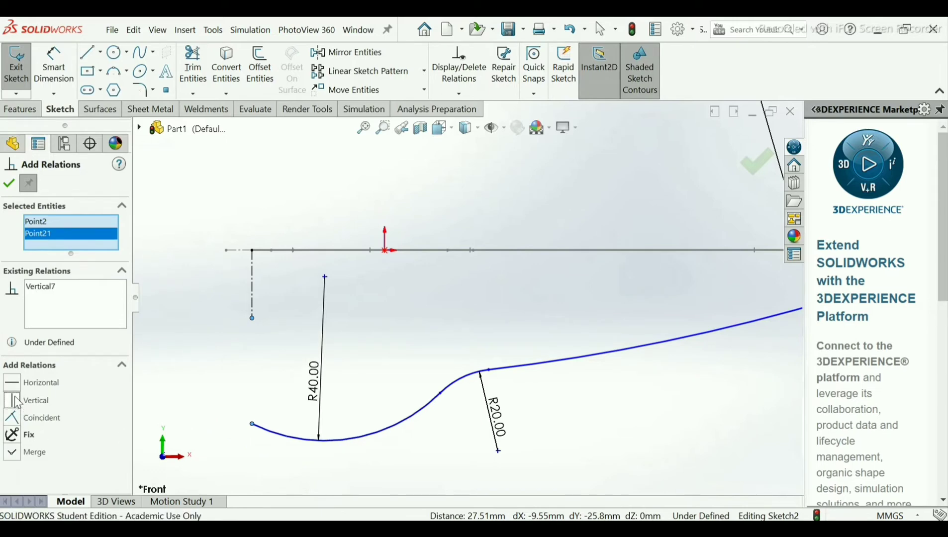
left_click(8, 183)
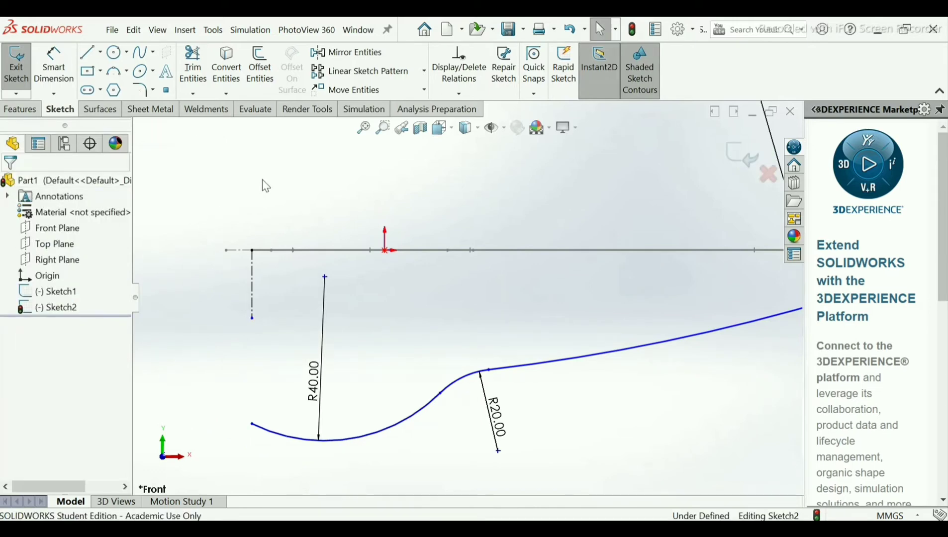
- Reshape the lower profile by moving the junction between the R40 and R20 arcs farther from the vertically aligned arc end
scroll(503, 373, "up", 3)
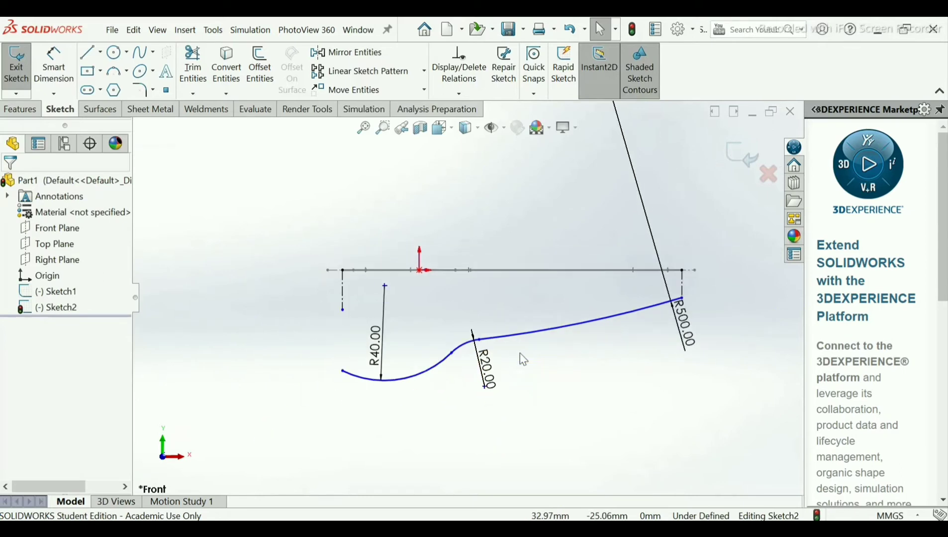
scroll(522, 318, "down", 2)
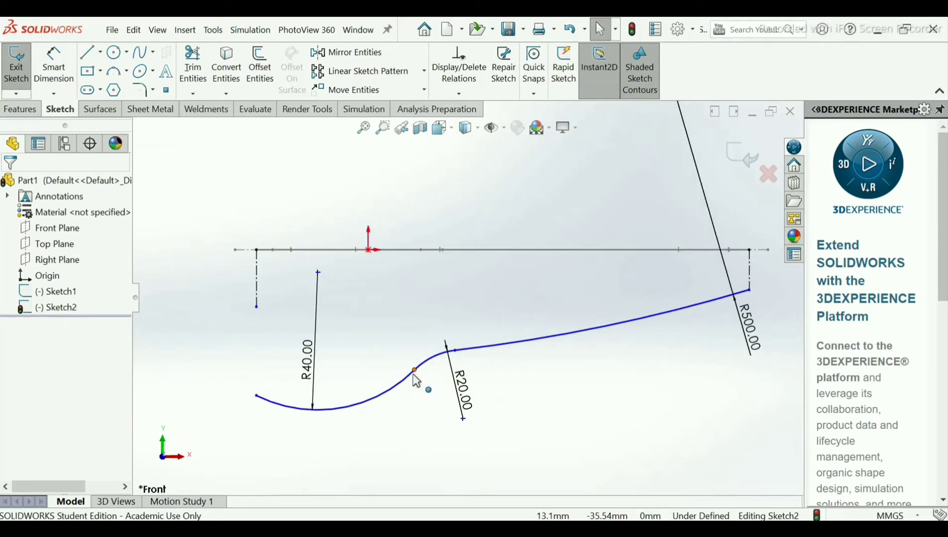
left_click_drag(413, 371, 480, 367)
key("Escape")
key("Escape")
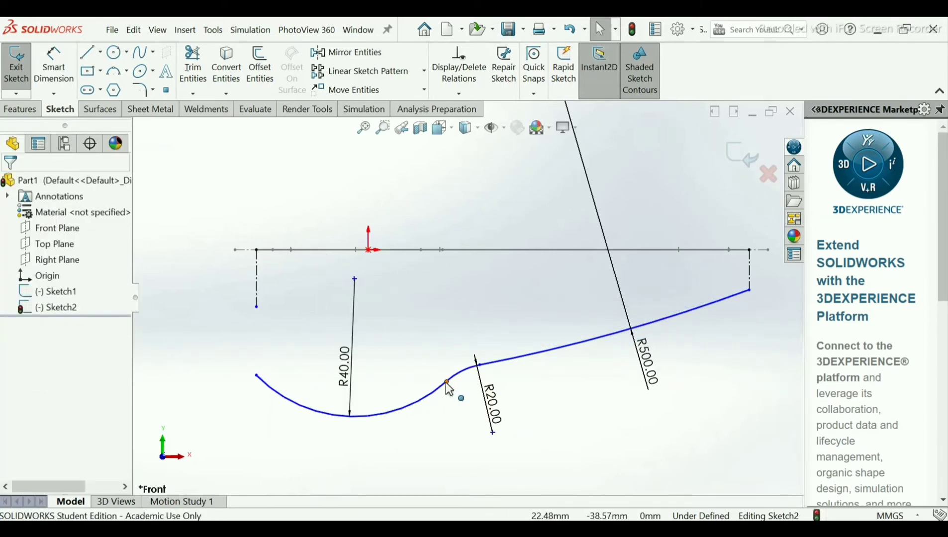
- Dimension the horizontal distance between the two endpoints of the R40 arc and set it to 54 mm
left_click(61, 81)
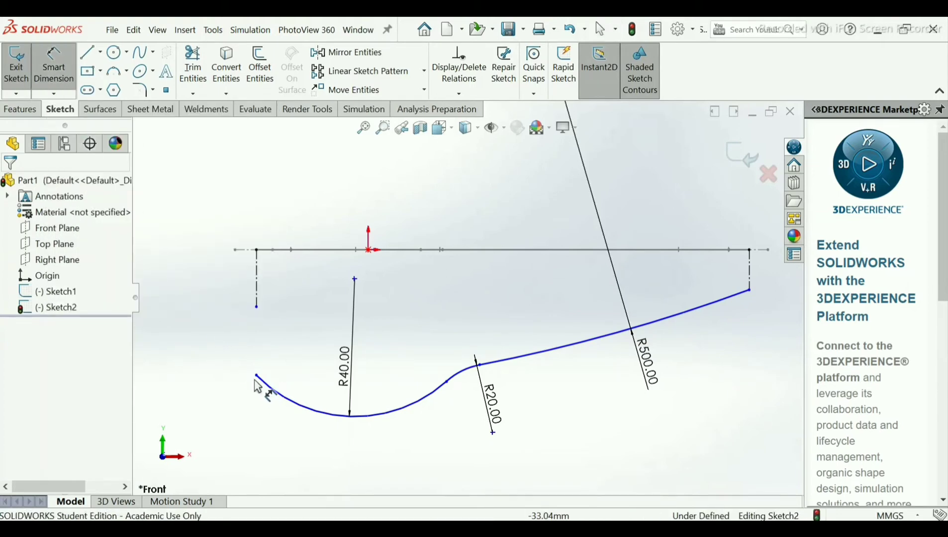
left_click(447, 381)
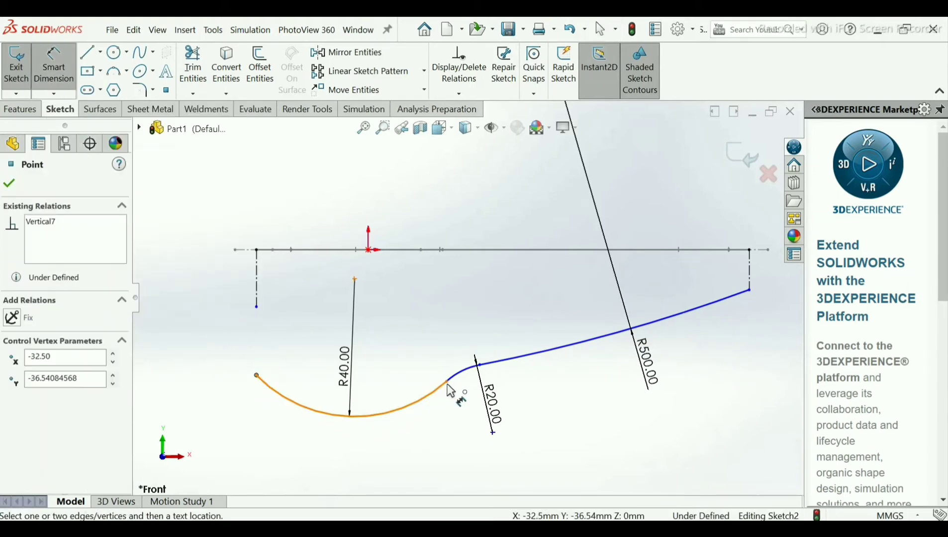
left_click(346, 474)
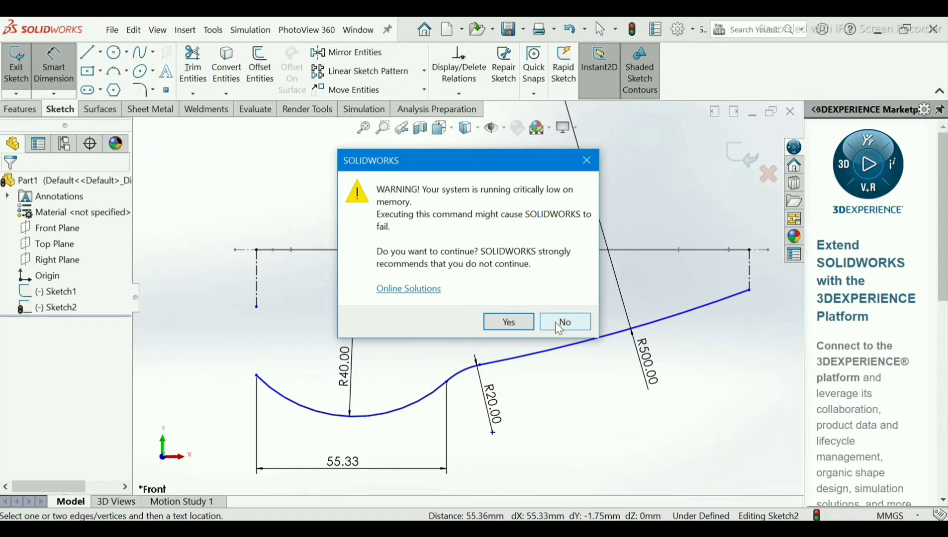
left_click(506, 323)
double_click(341, 470)
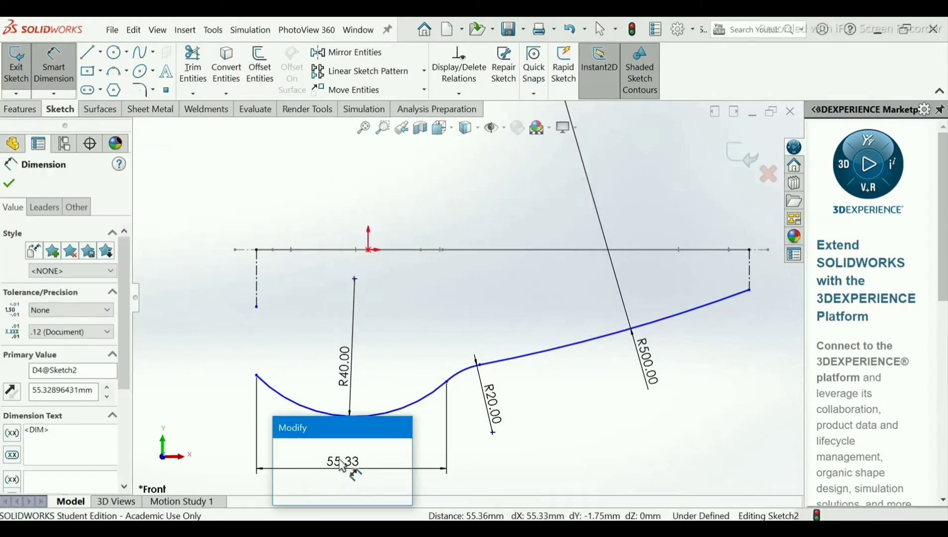
type("55.33")
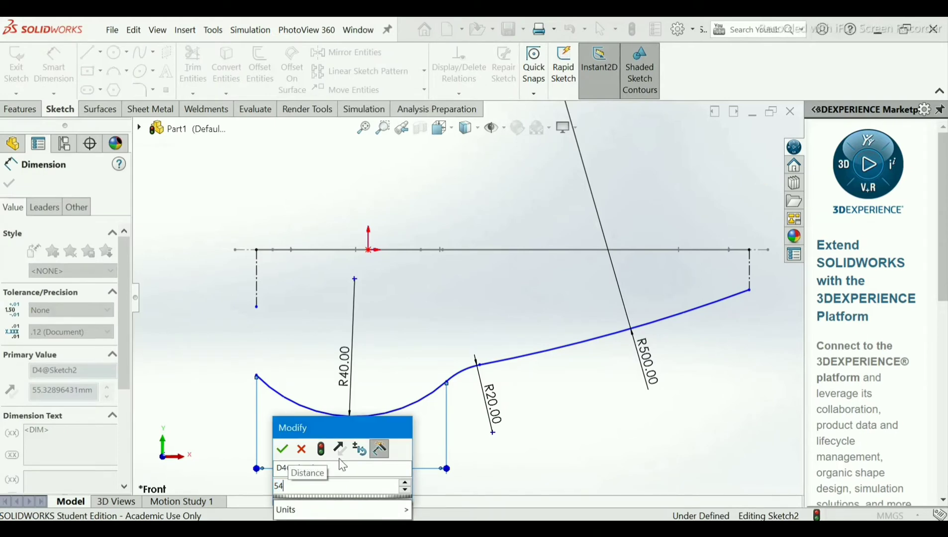
key("Return")
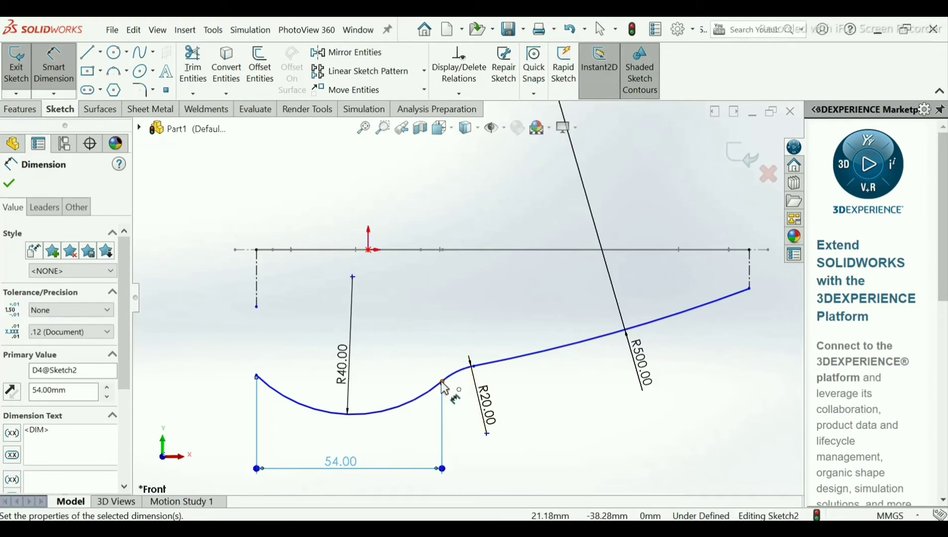
- Add an aligned dimension between the endpoints of the R20 arc and set it to 12 mm
left_click(472, 367)
left_click(442, 382)
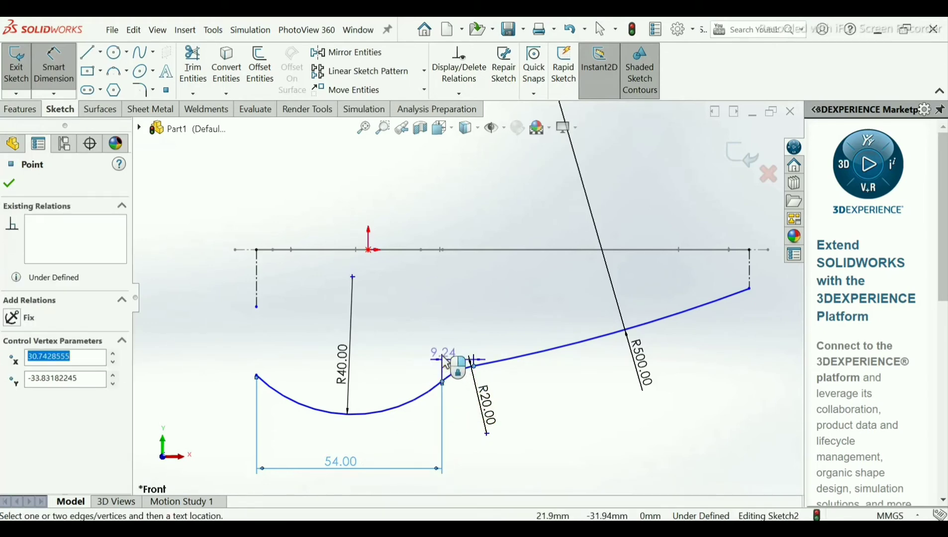
left_click(439, 337)
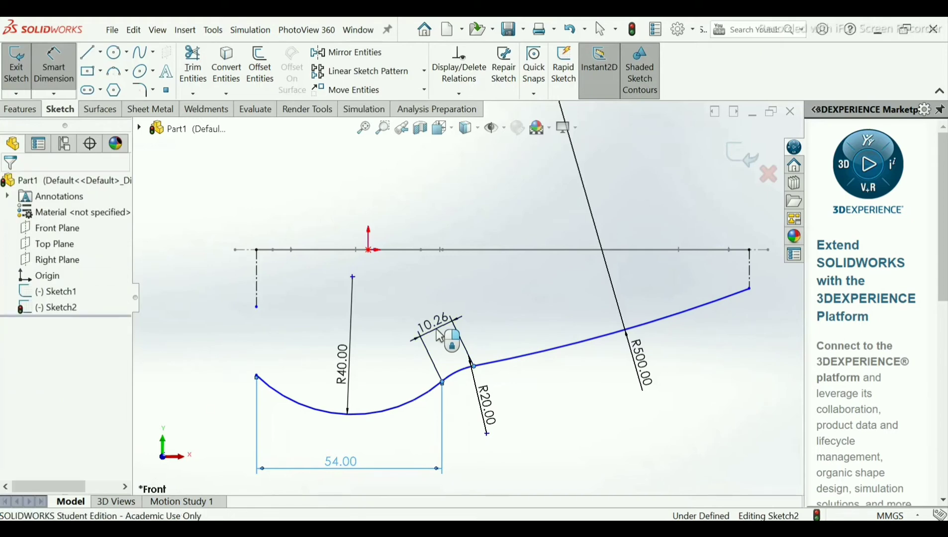
double_click(439, 336)
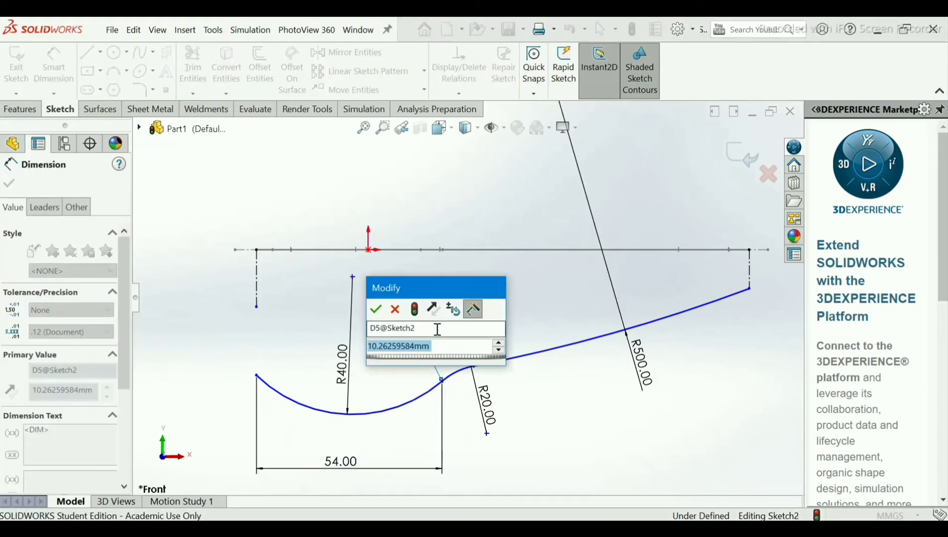
type("12")
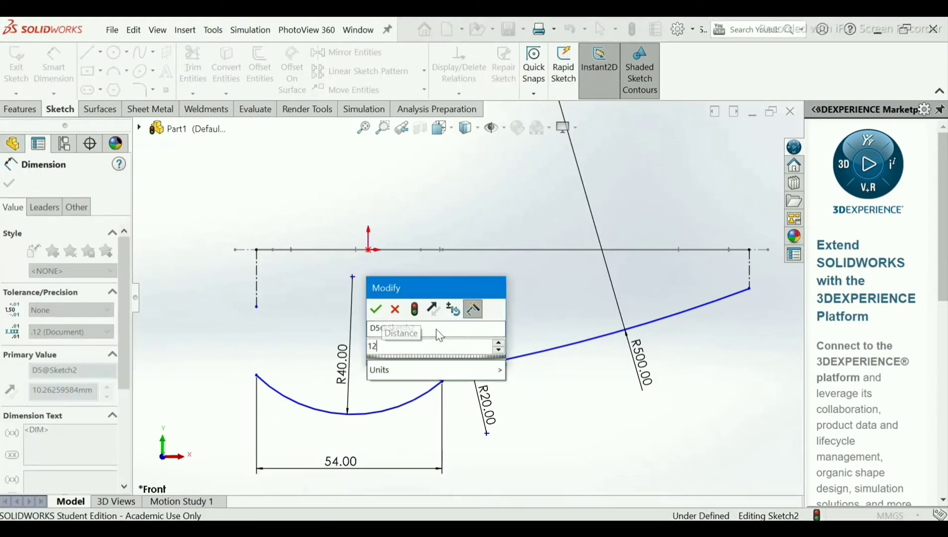
key("Return")
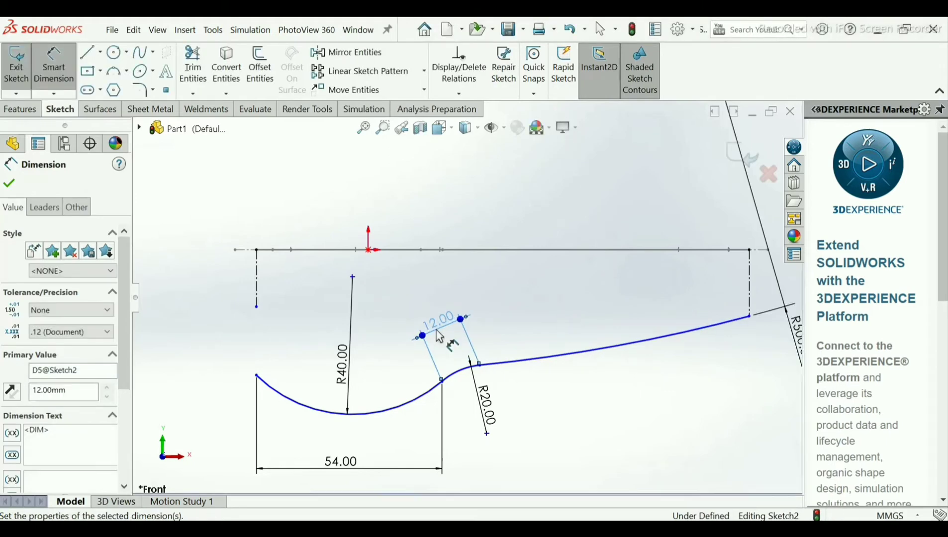
- Add an aligned dimension between the endpoints of the R500 arc and set it to 84 mm
scroll(472, 314, "up", 2)
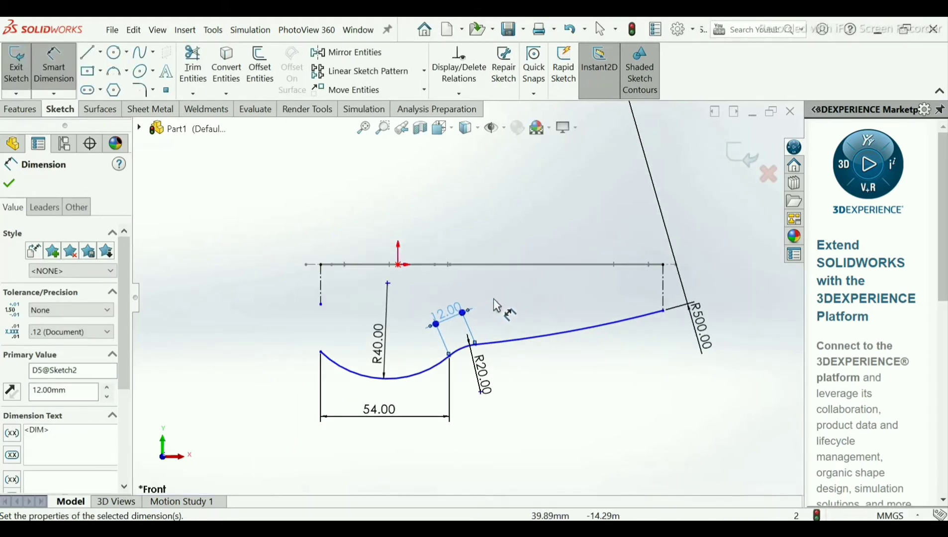
left_click(475, 343)
left_click(664, 312)
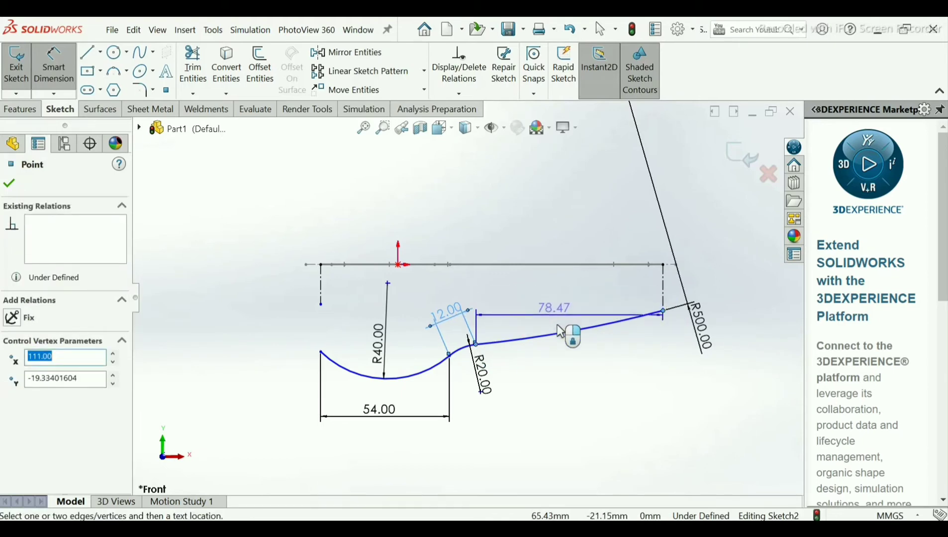
left_click(544, 321)
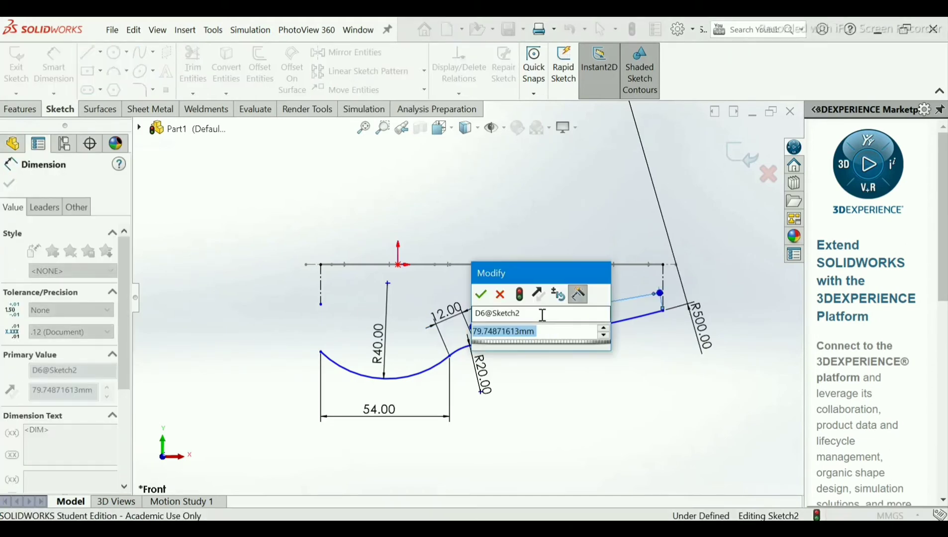
type("80")
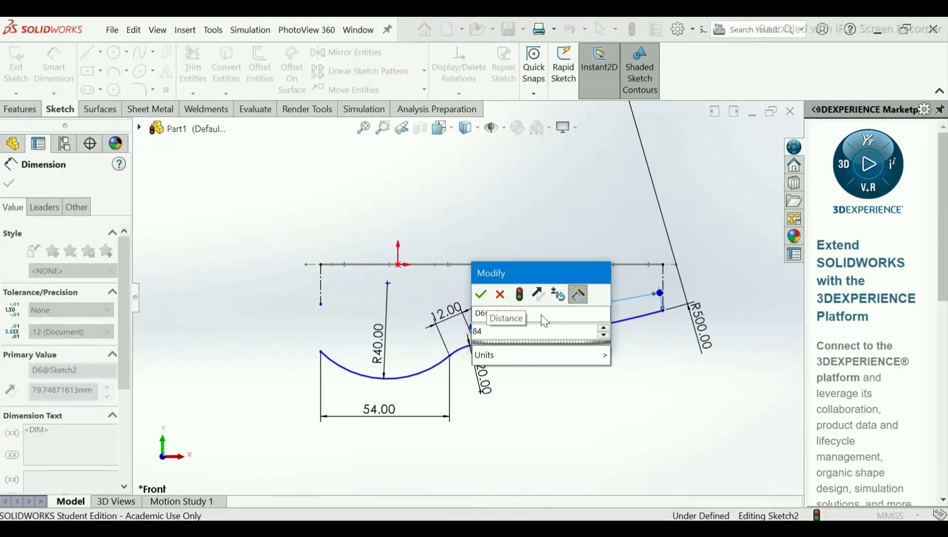
key("Escape")
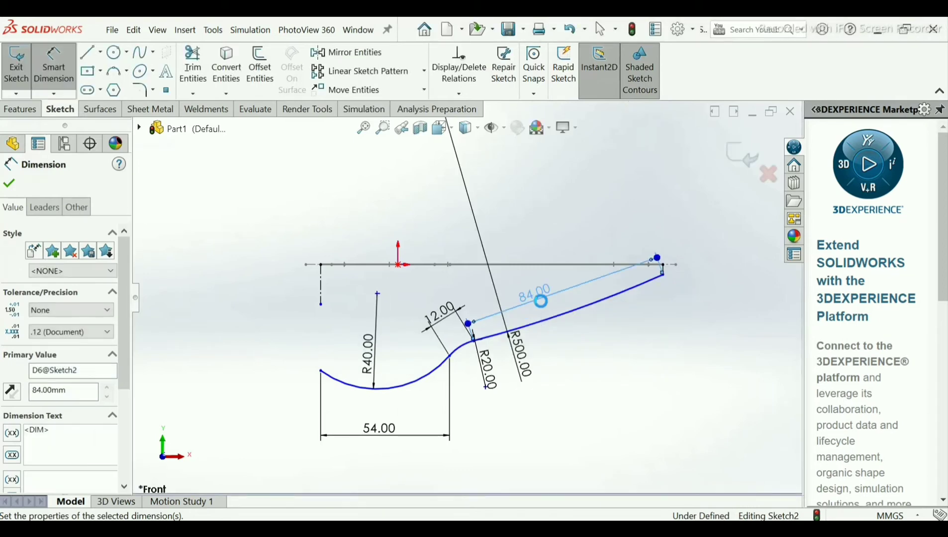
left_click(9, 184)
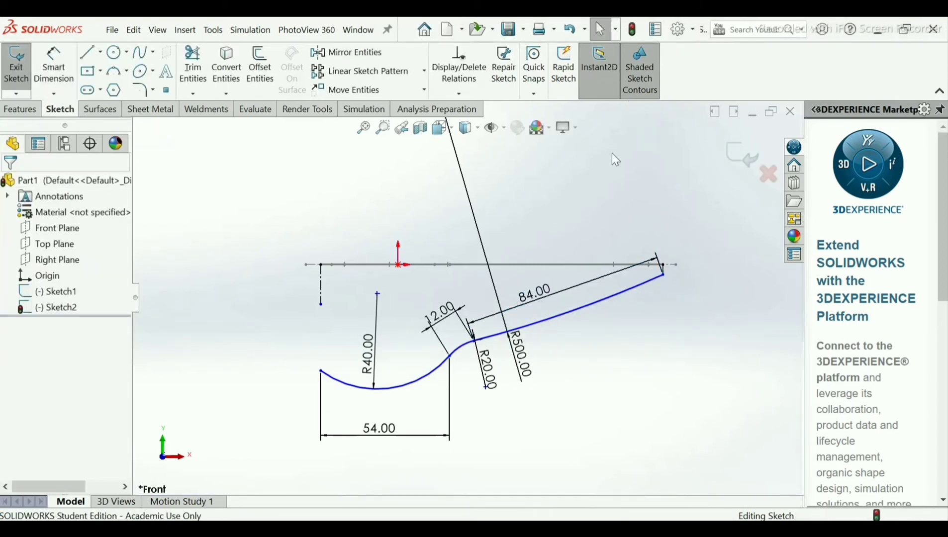
- Dimension the short vertical centerline at the outer end of the R500 arc and set its length to 10 mm
scroll(664, 280, "down", 2)
scroll(591, 276, "up", 3)
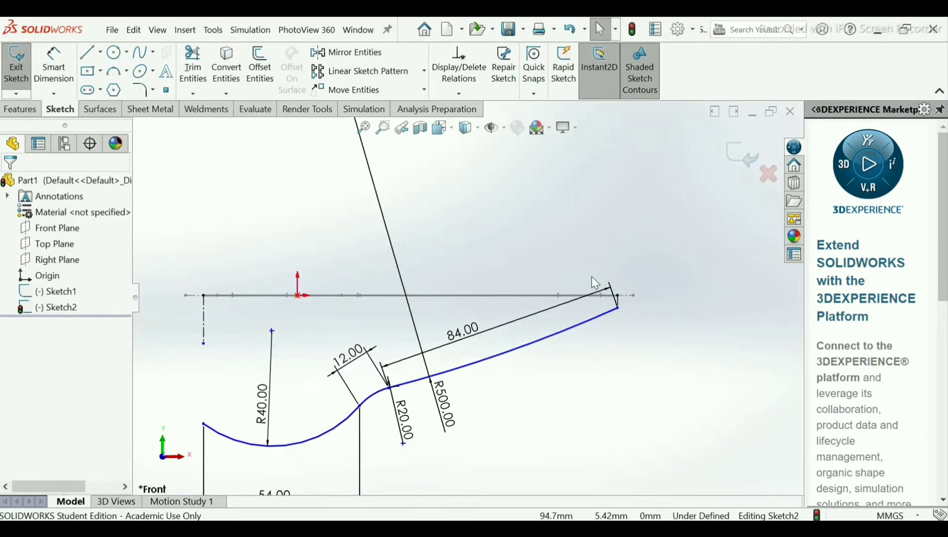
left_click(67, 69)
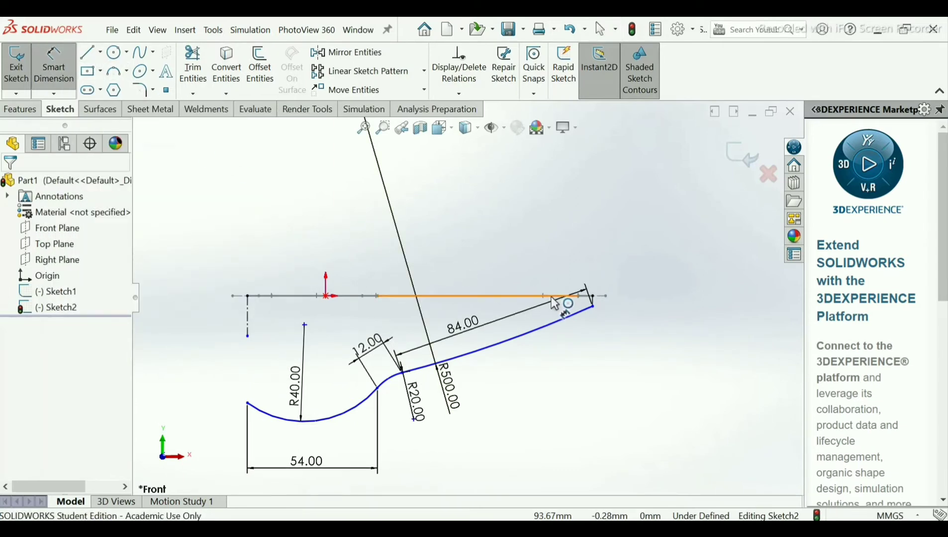
scroll(582, 278, "down", 3)
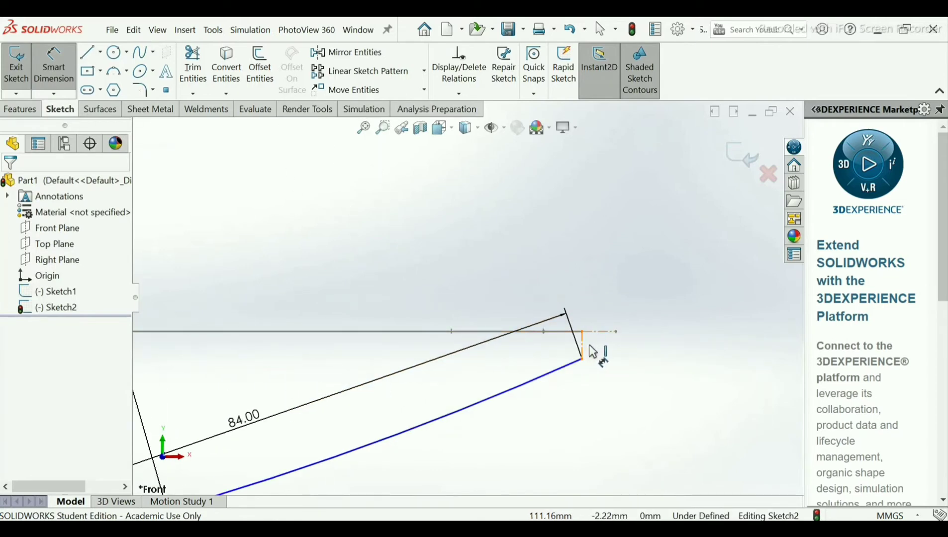
left_click(591, 351)
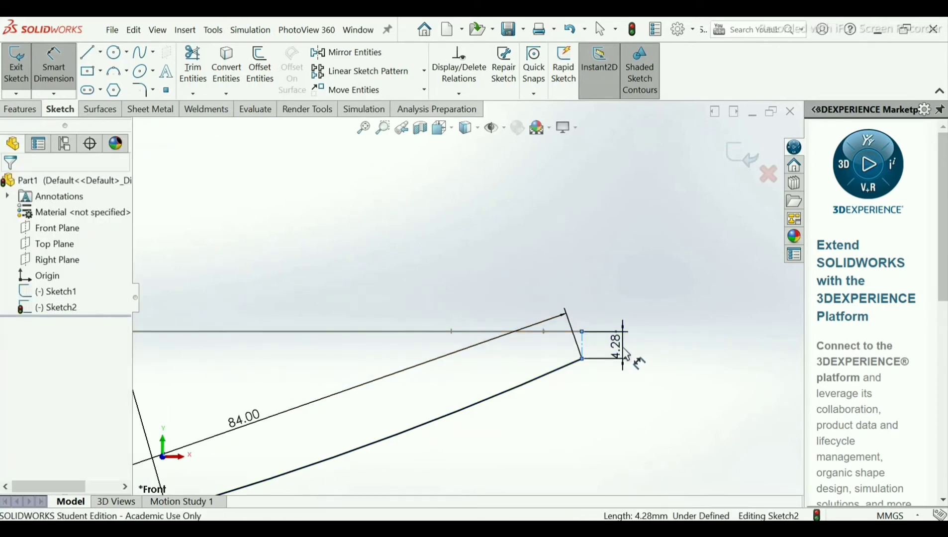
left_click(625, 354)
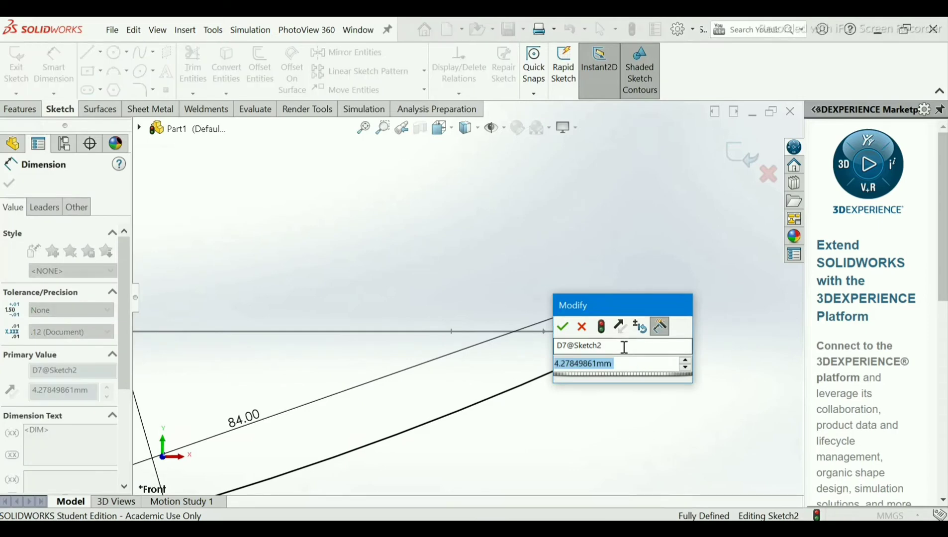
type("10")
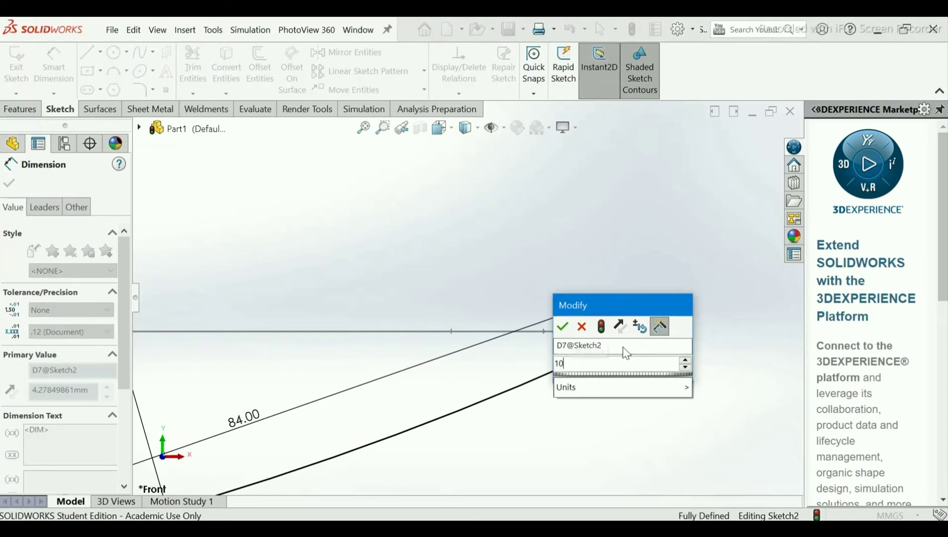
key("Return")
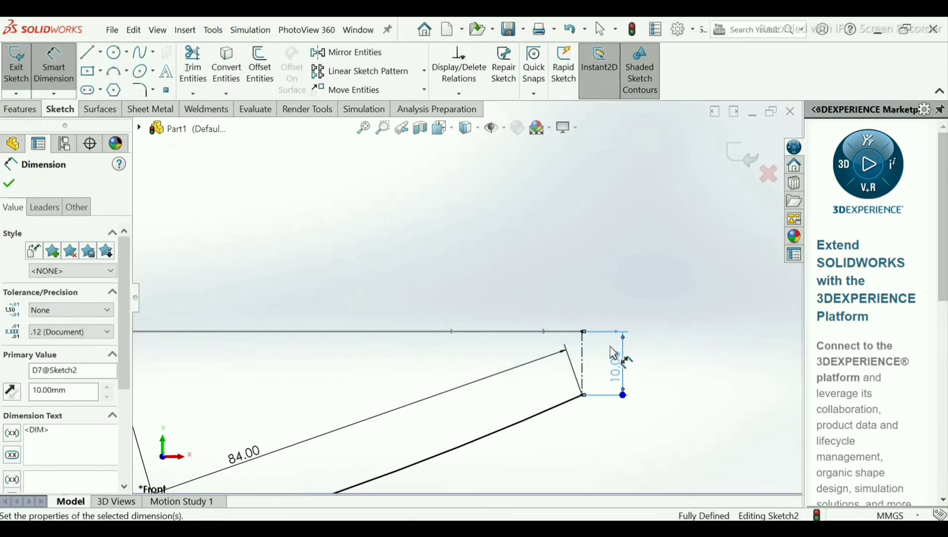
key("f")
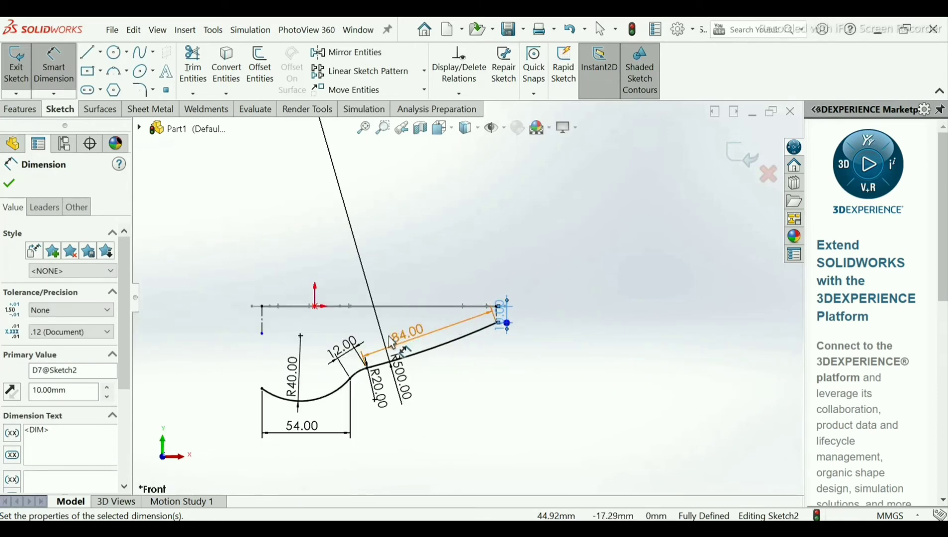
middle_click_drag(392, 346, 434, 324, "ctrl")
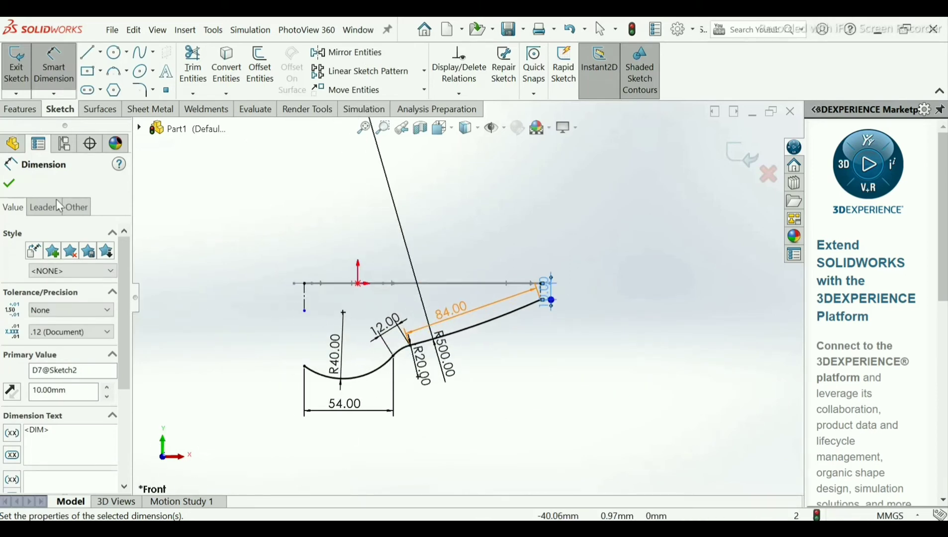
left_click(9, 183)
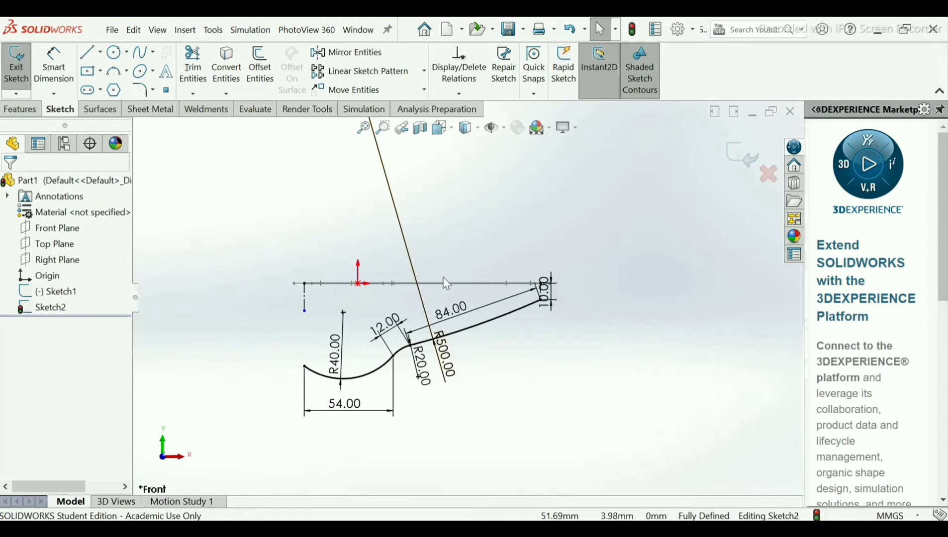
scroll(445, 282, "down", 3)
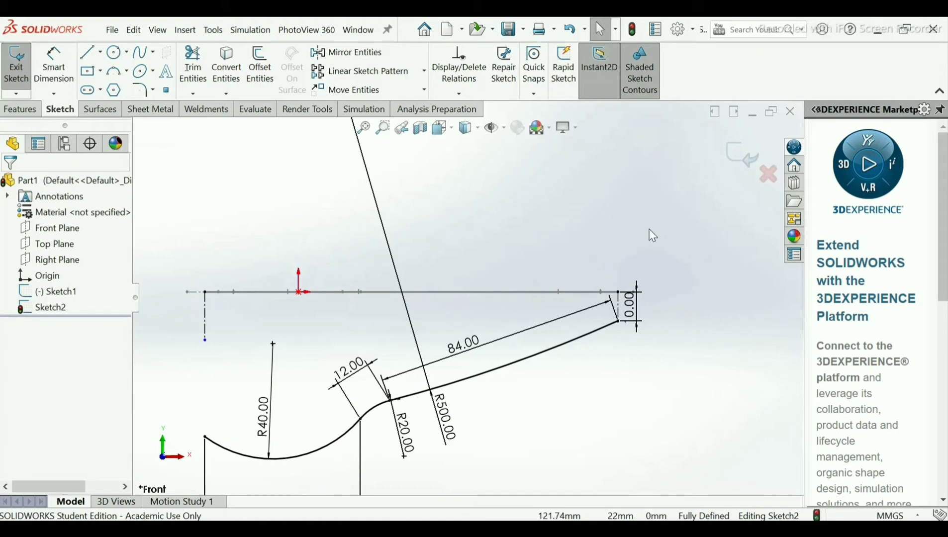
scroll(465, 301, "up", 2)
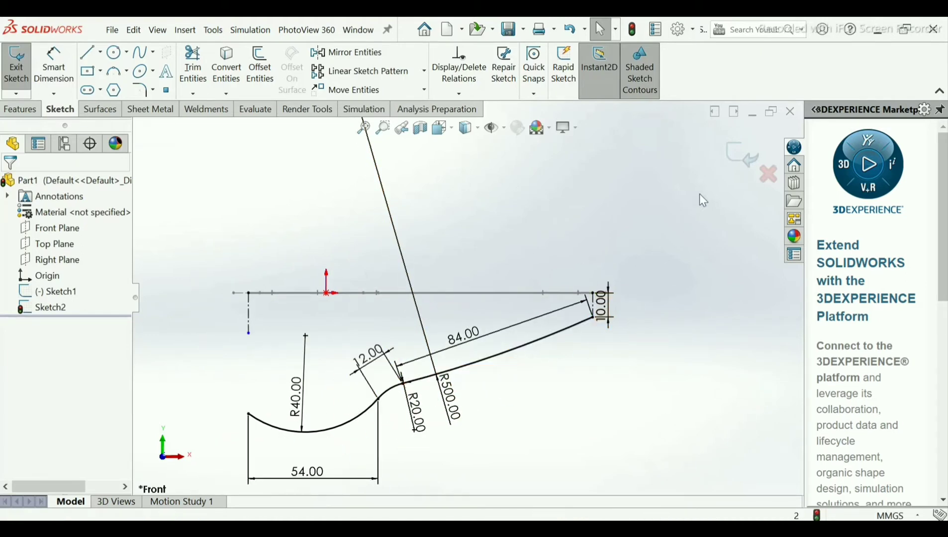
- Exit the dimensioned side-profile sketch
left_click(741, 158)
left_click(509, 217)
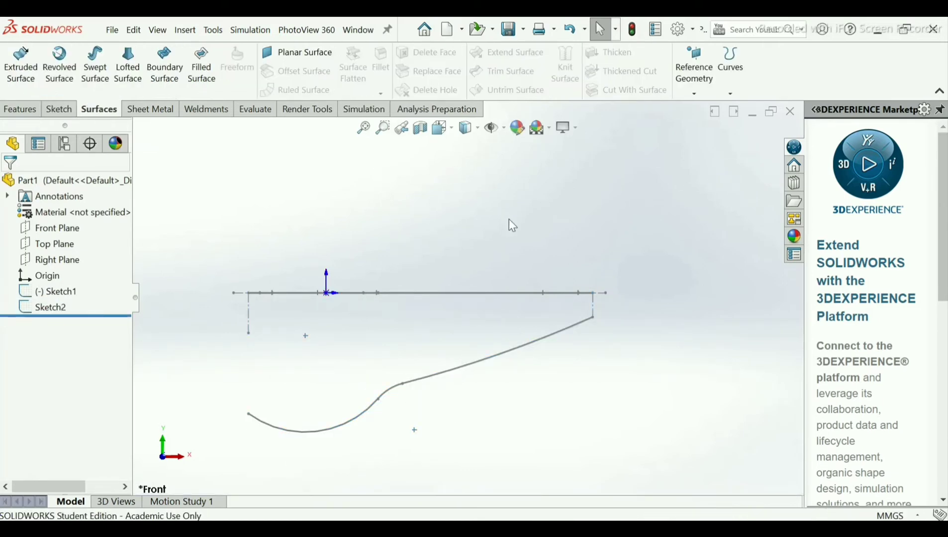
middle_click_drag(508, 218, 523, 271)
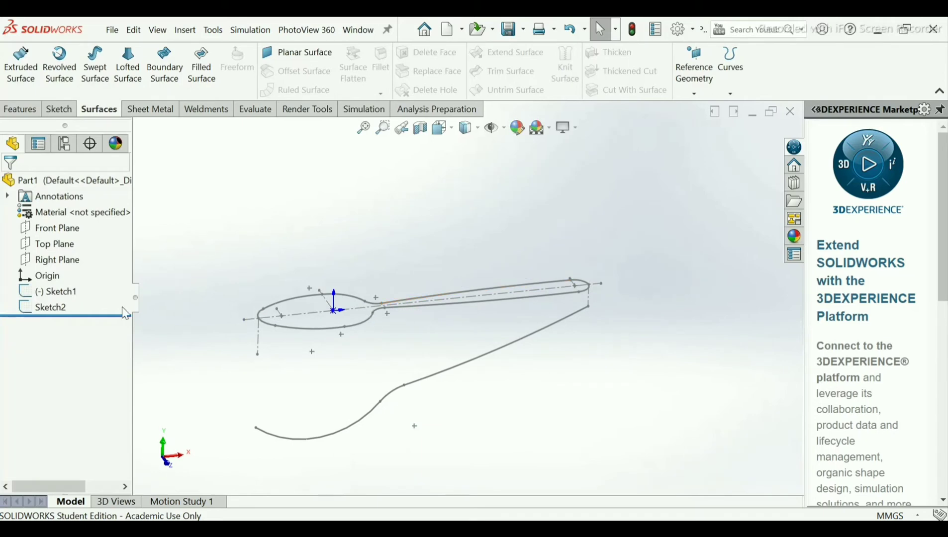
- Create a reference plane offset 6 mm from the Right Plane, with the offset flipped toward the tip of the bowl
left_click(75, 260)
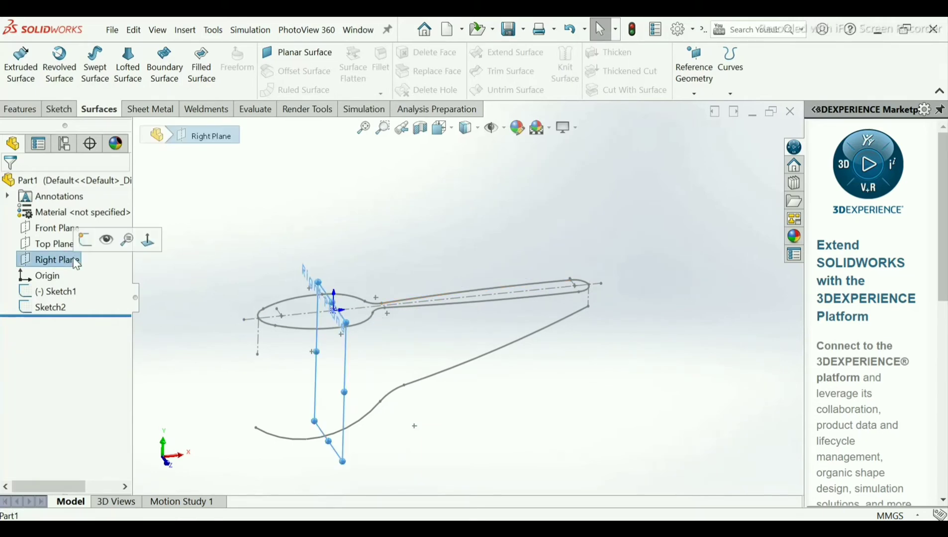
left_click(698, 94)
left_click(700, 111)
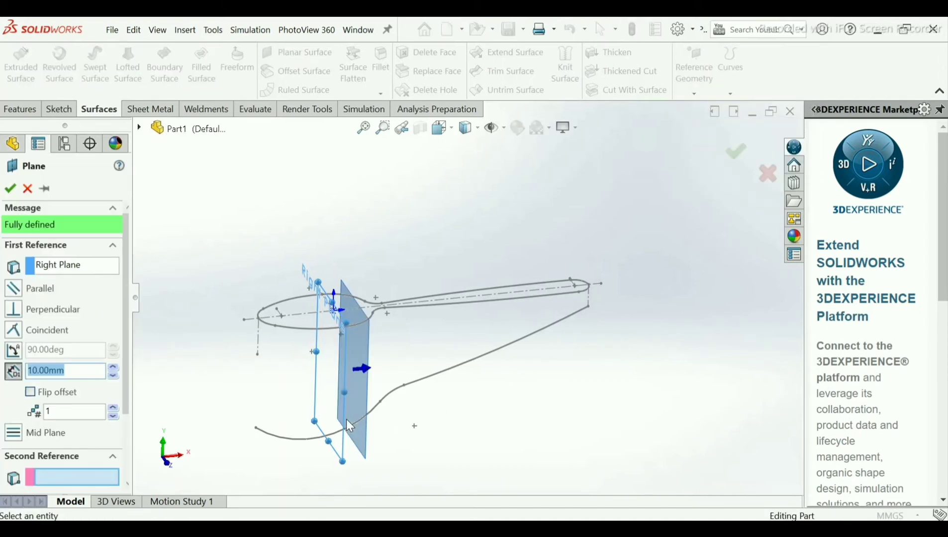
scroll(346, 420, "down", 2)
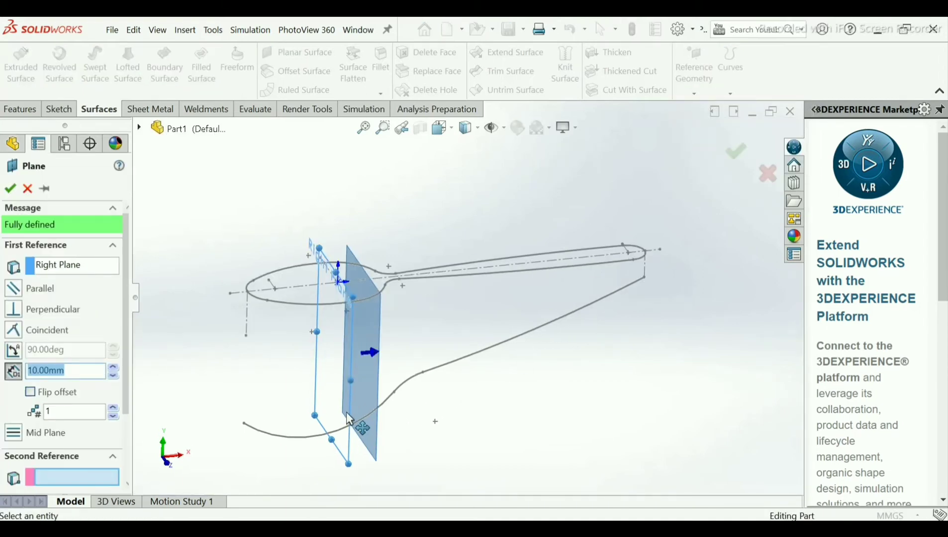
left_click(30, 392)
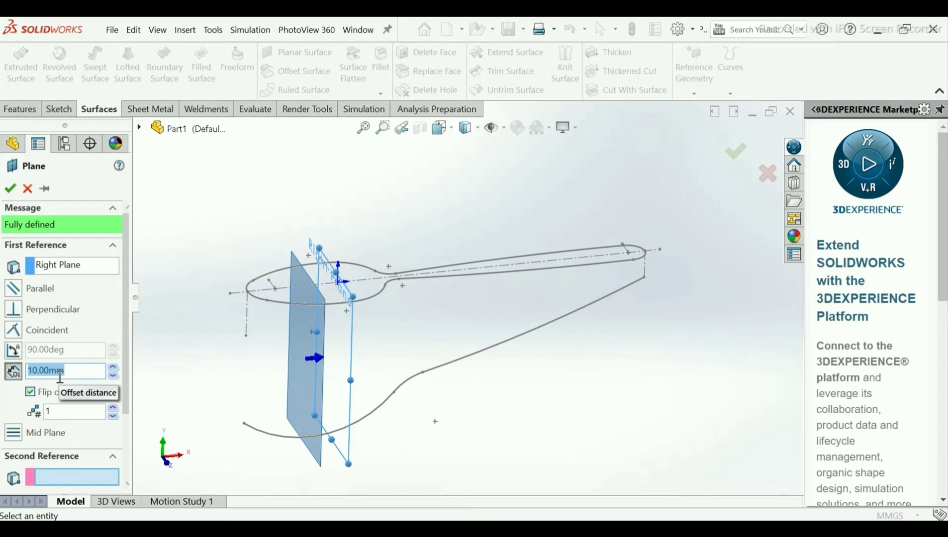
type("6")
key("Return")
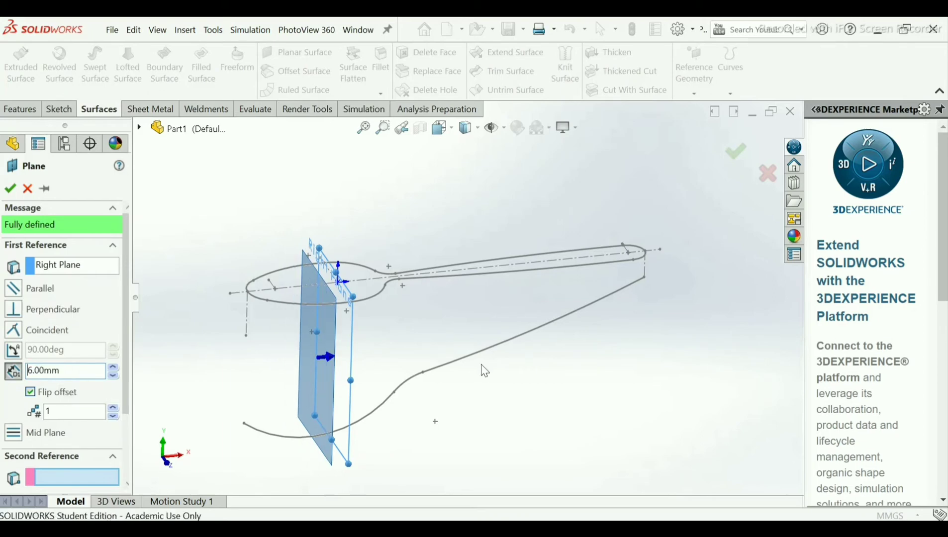
left_click(11, 188)
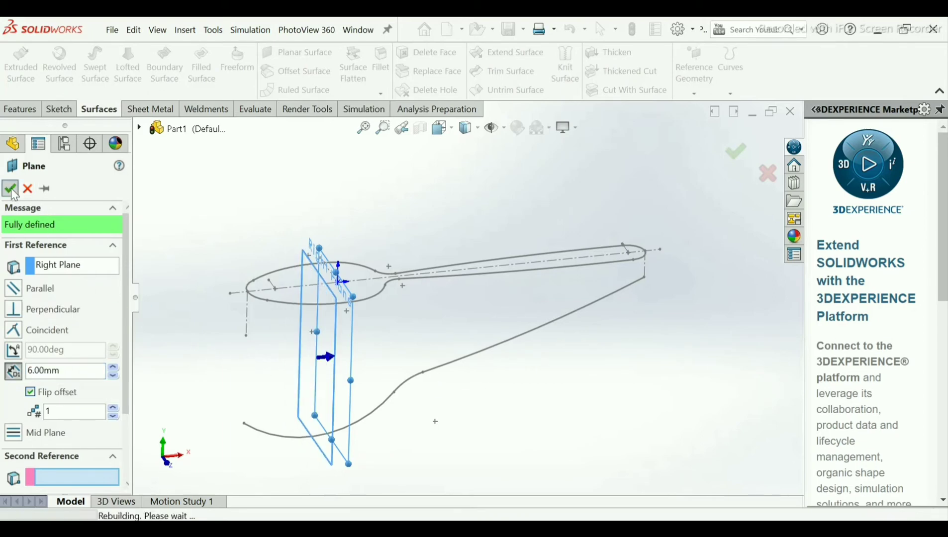
left_click(224, 220)
- Create a reference plane parallel to Plane4 through the point where the R20 and R500 profile arcs meet
scroll(368, 378, "down", 2)
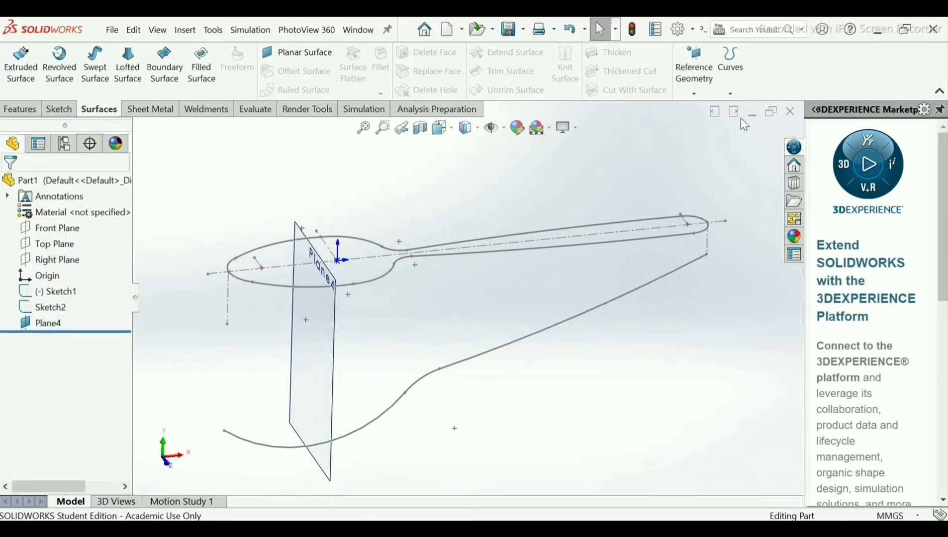
left_click(698, 92)
left_click(702, 110)
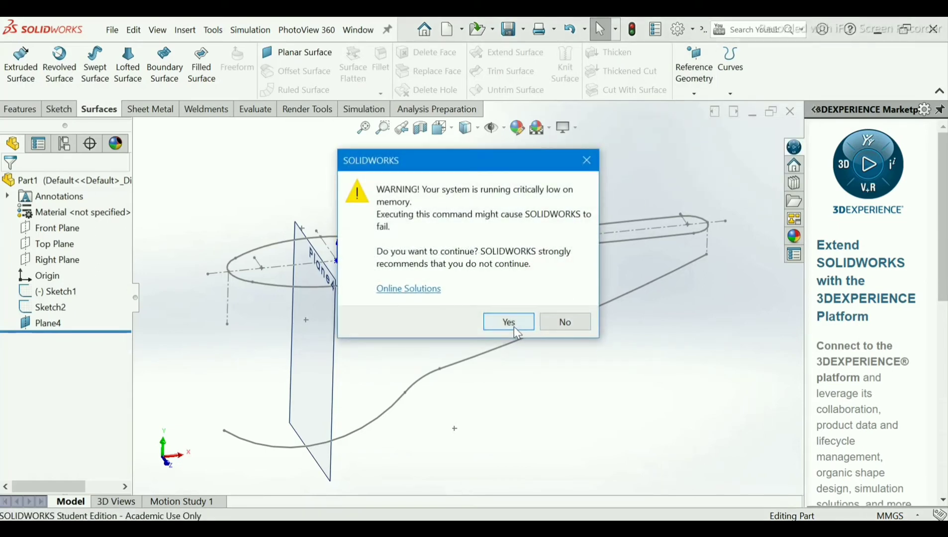
left_click(508, 322)
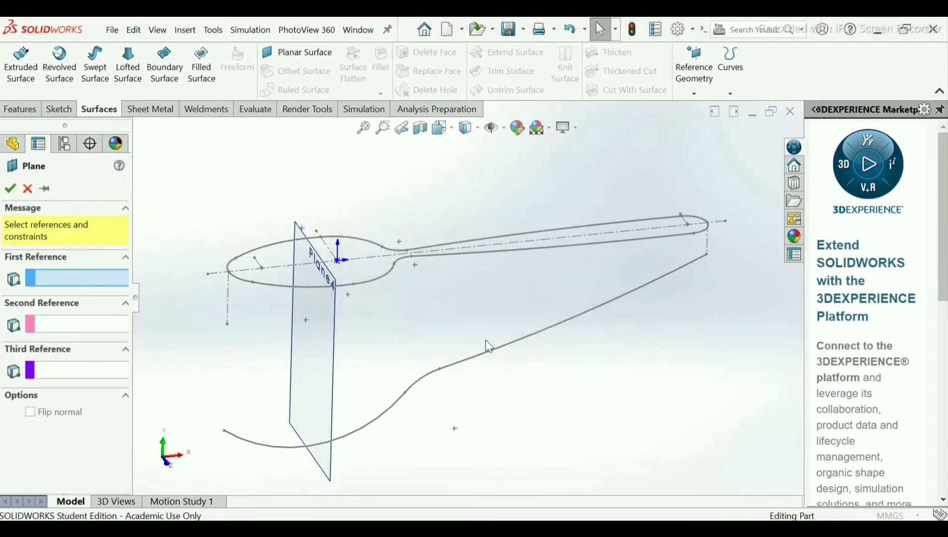
left_click(333, 369)
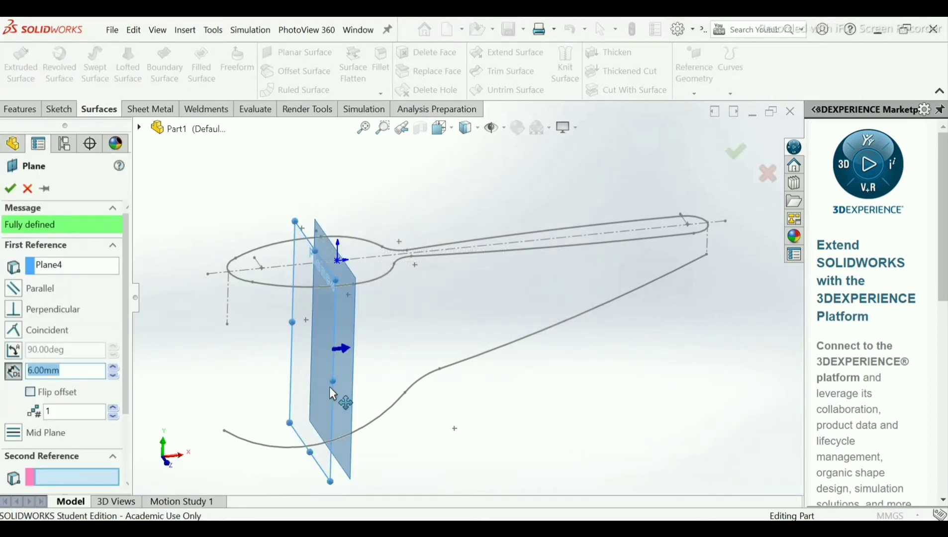
left_click(440, 369)
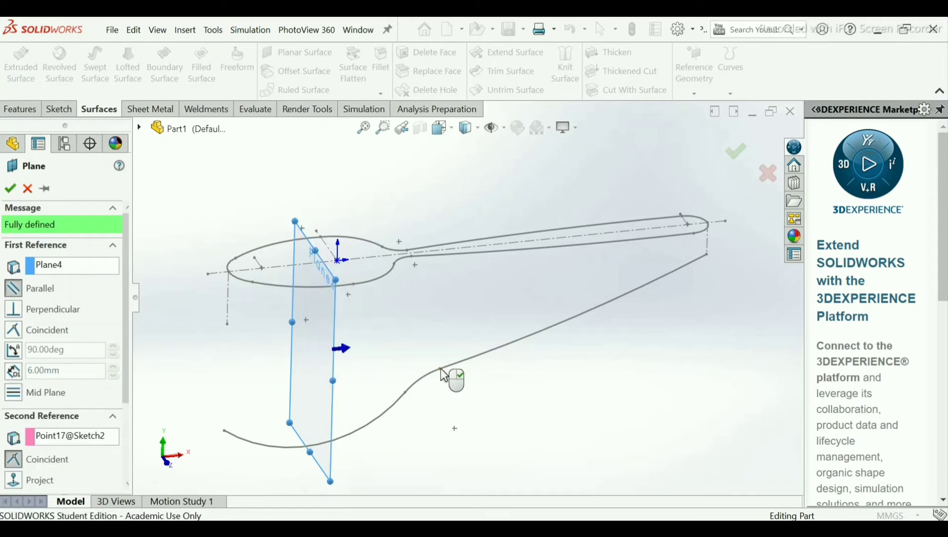
left_click(10, 188)
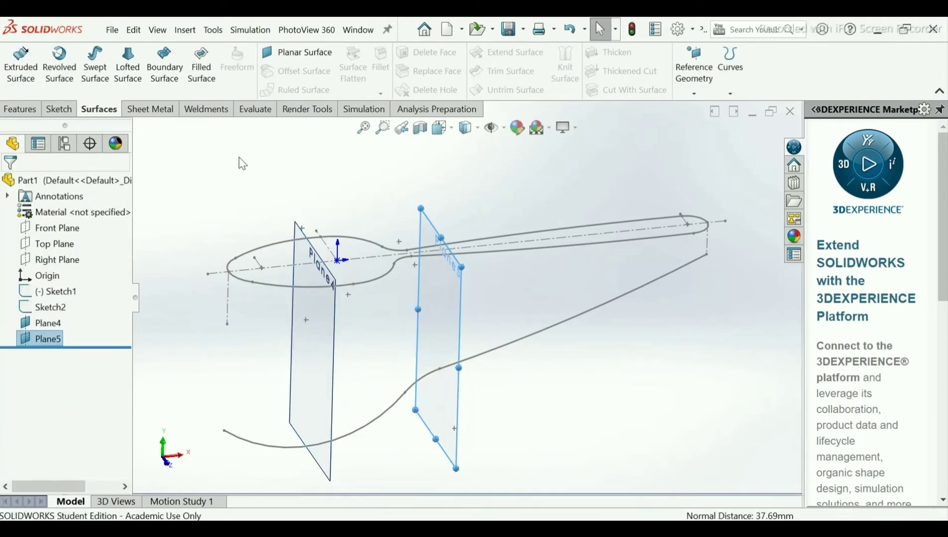
- Create a reference plane parallel to Plane5 through the centre point of the rounded handle end in the outline sketch
left_click(694, 94)
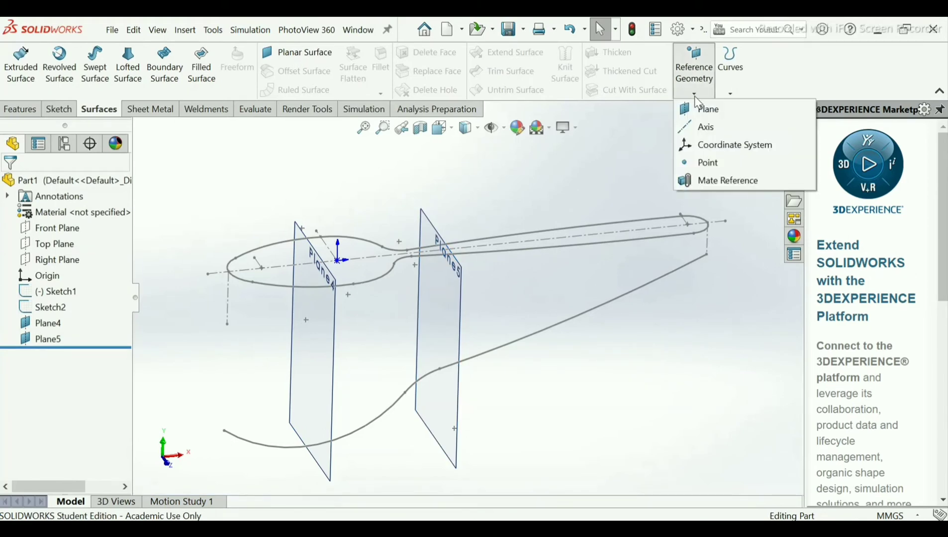
left_click(701, 108)
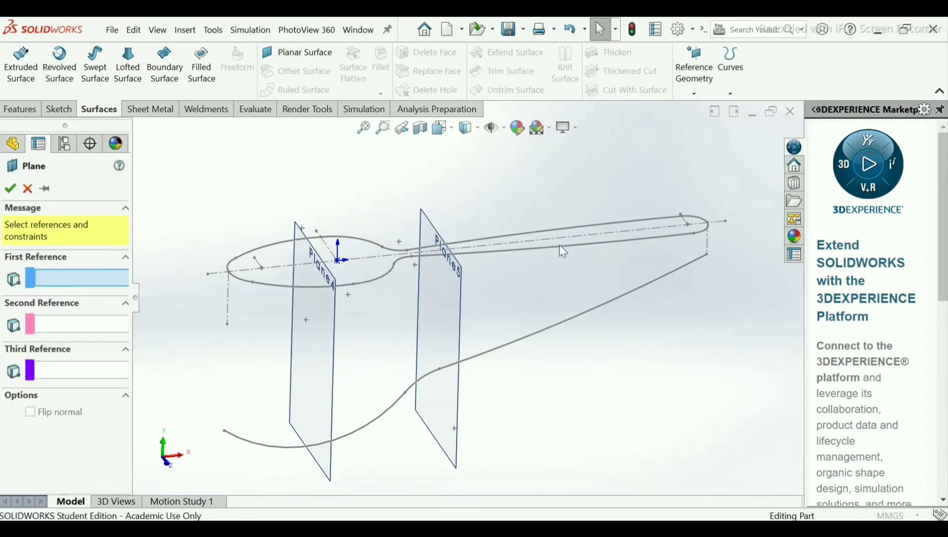
left_click(461, 320)
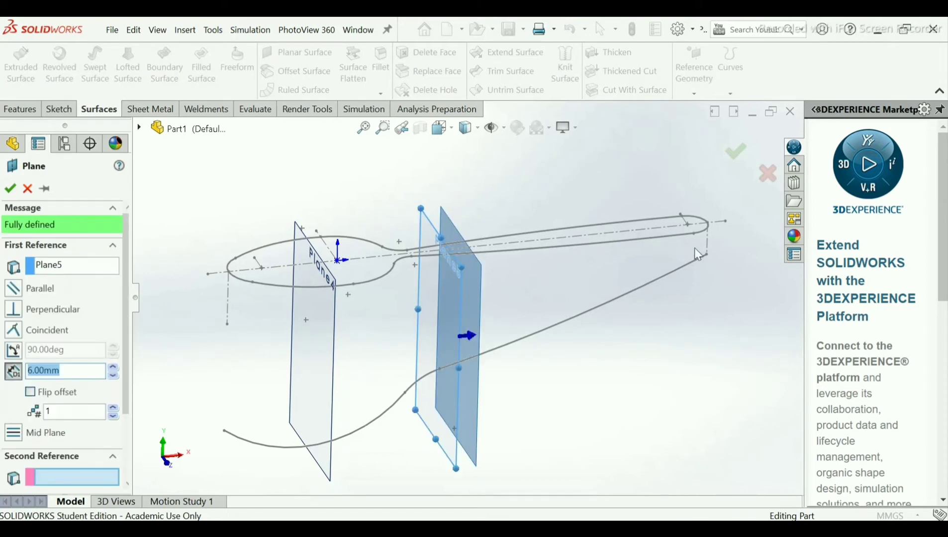
left_click(689, 225)
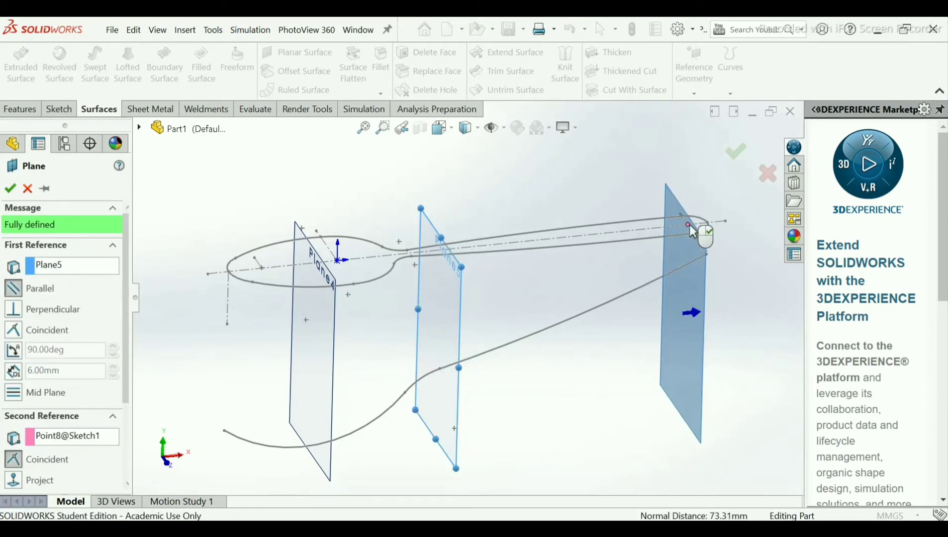
left_click(10, 189)
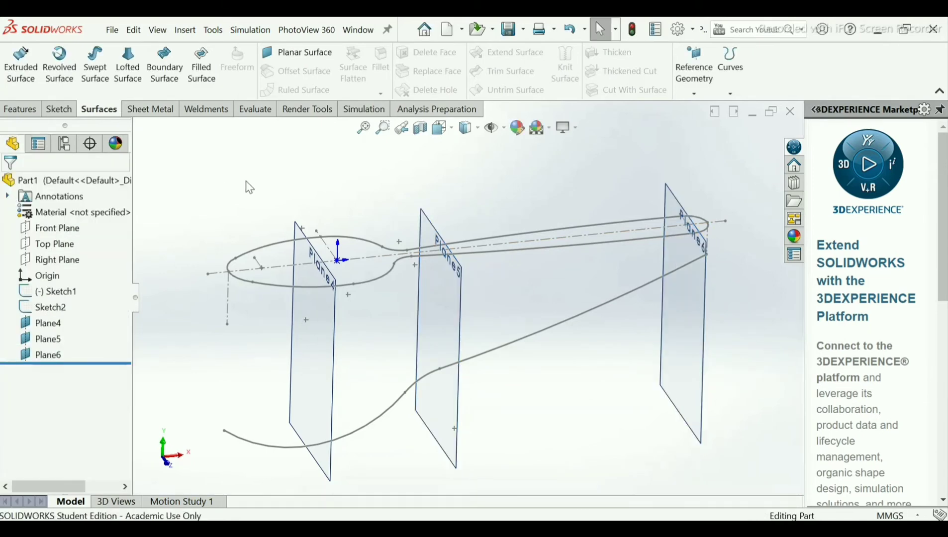
- Start a sketch on Plane4 and check the cross-section radii in the spoon PDF drawing
left_click(335, 332)
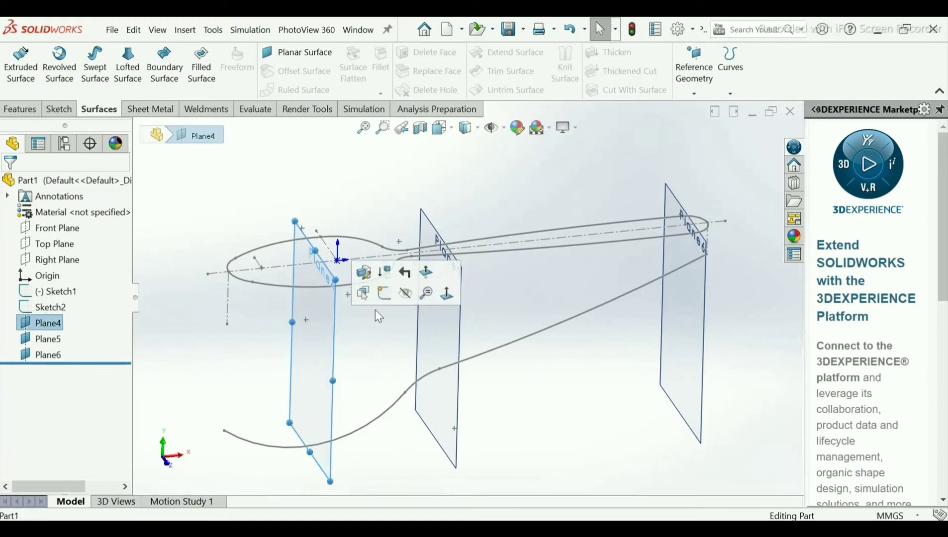
left_click(384, 293)
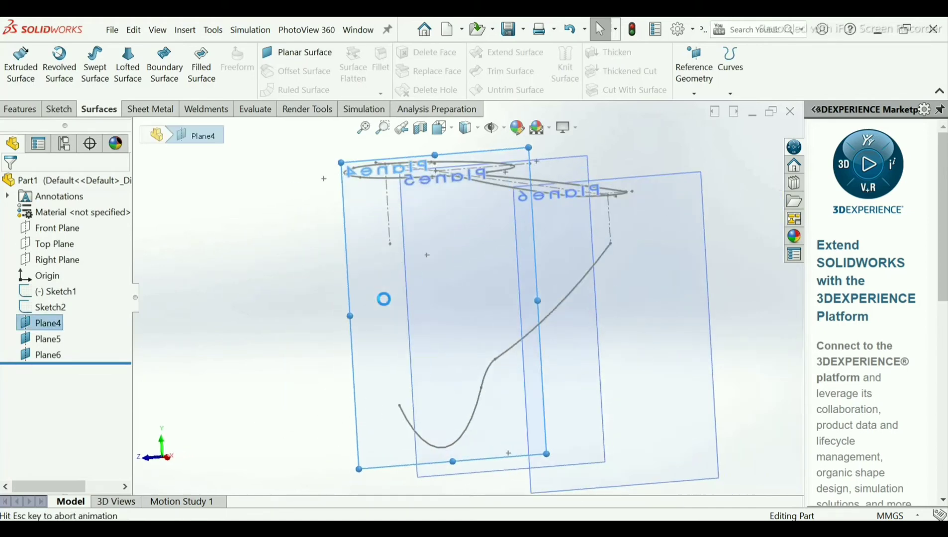
left_click(253, 215)
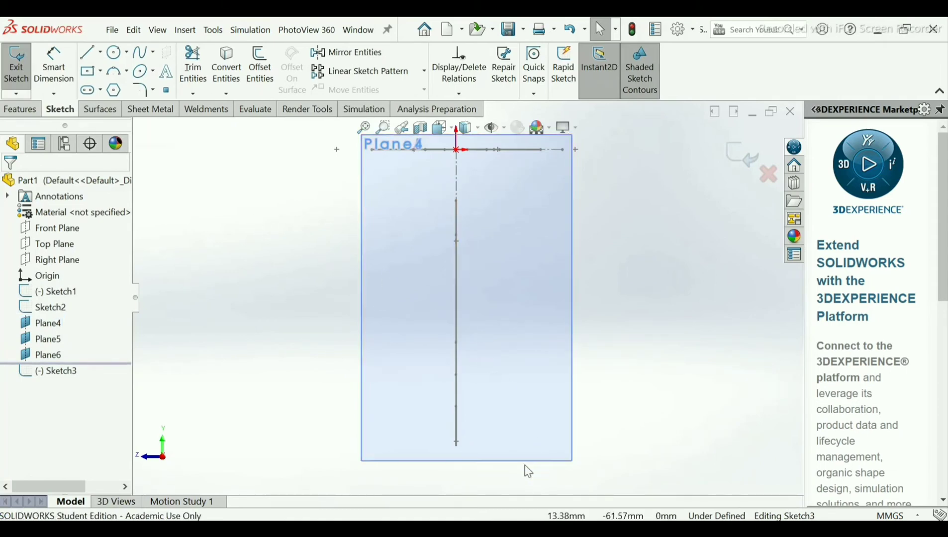
key("alt+Tab")
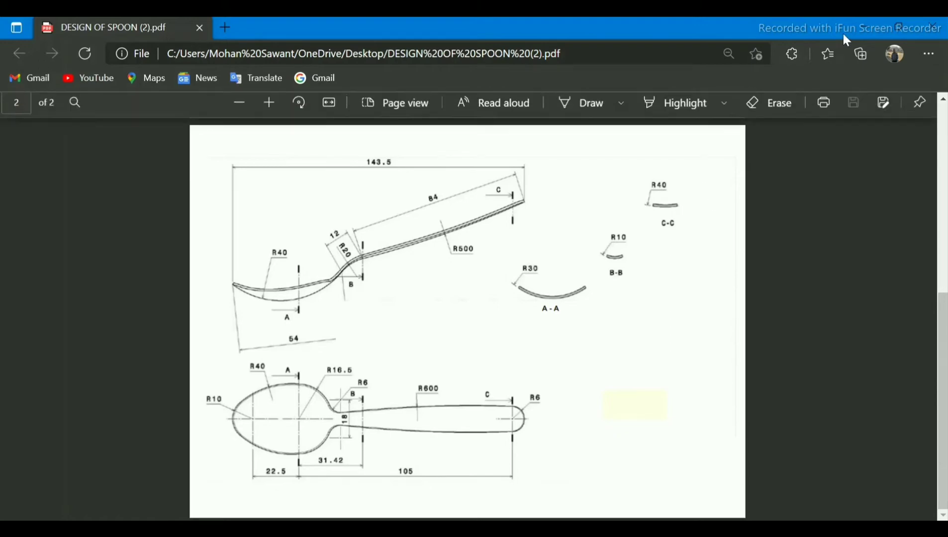
left_click(854, 23)
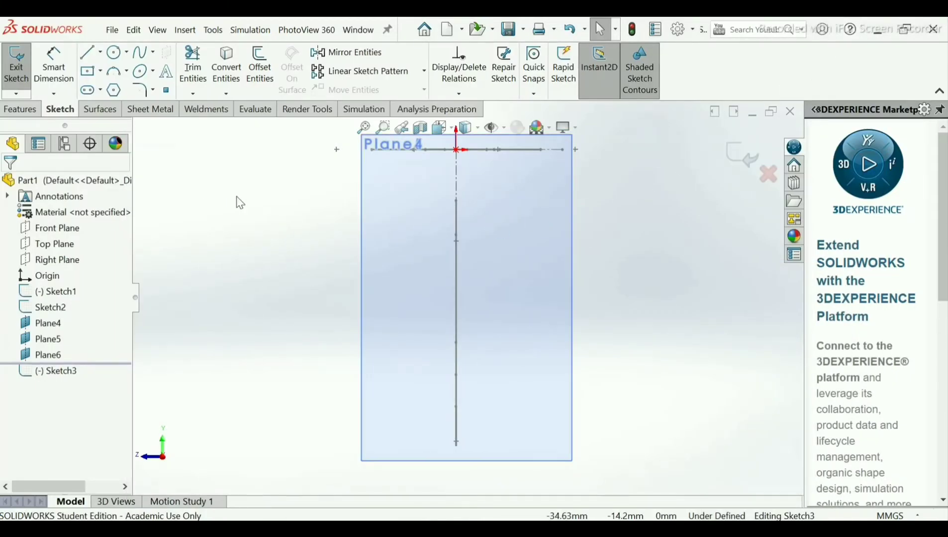
- Draw a downward-bulging three-point arc of about 10.75 mm radius across the vertical profile line on Plane4
left_click(113, 72)
left_click(417, 337)
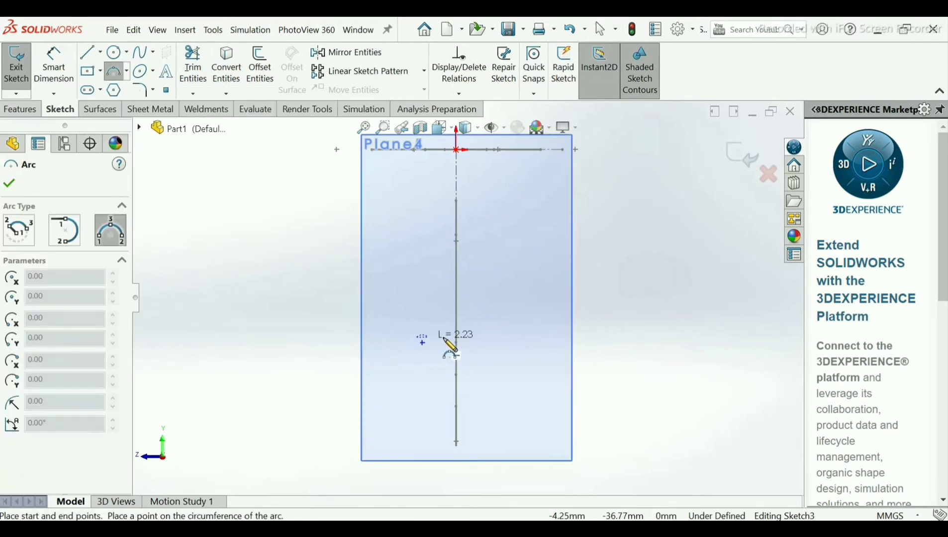
left_click(493, 337)
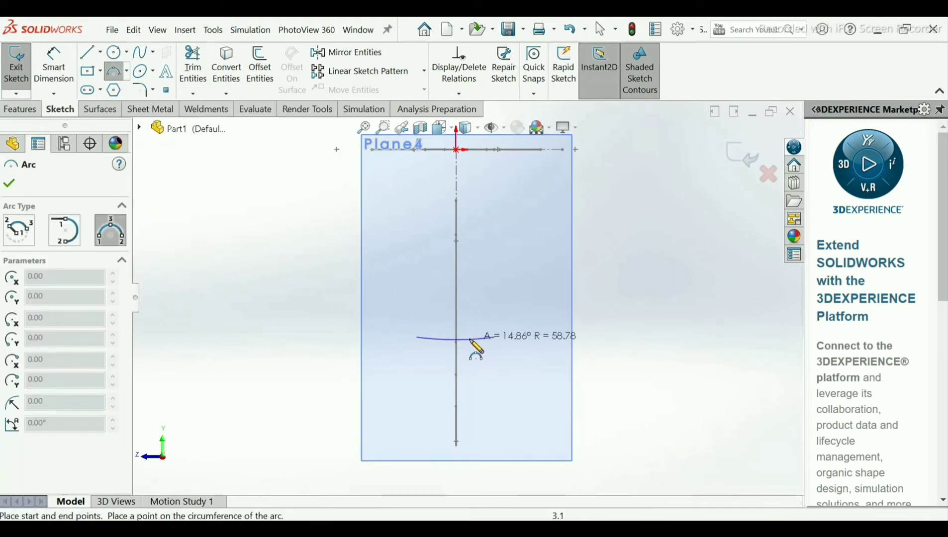
left_click(462, 352)
right_click(468, 357)
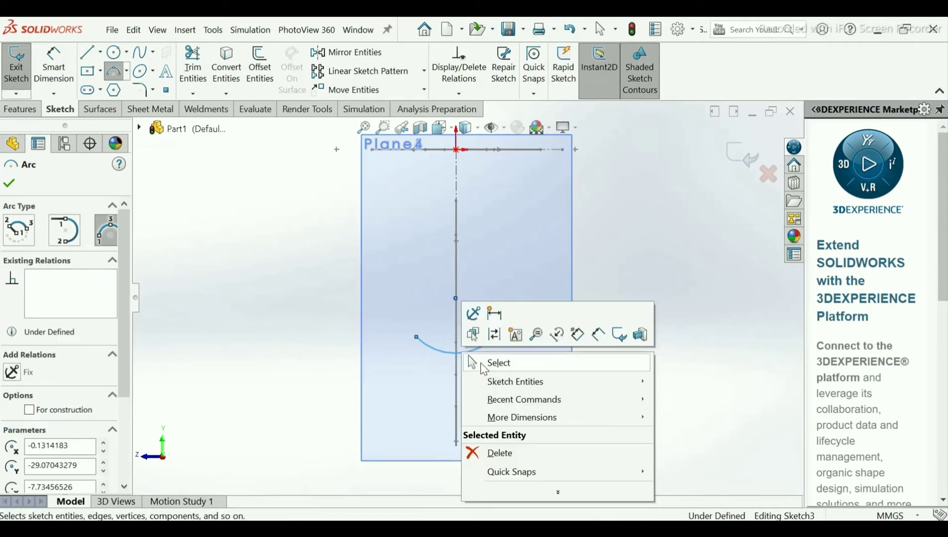
left_click(483, 363)
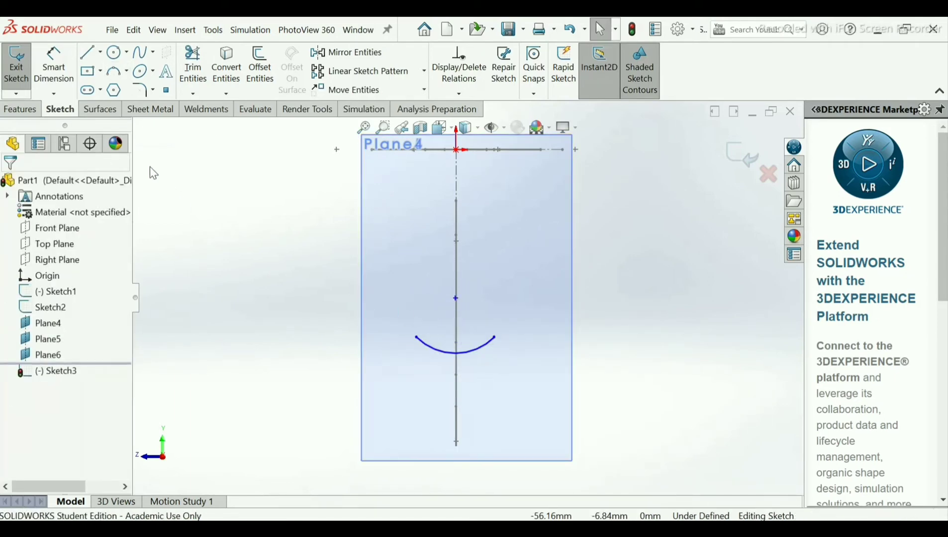
- Dimension the section arc's radius and set it to 30 mm
left_click(56, 72)
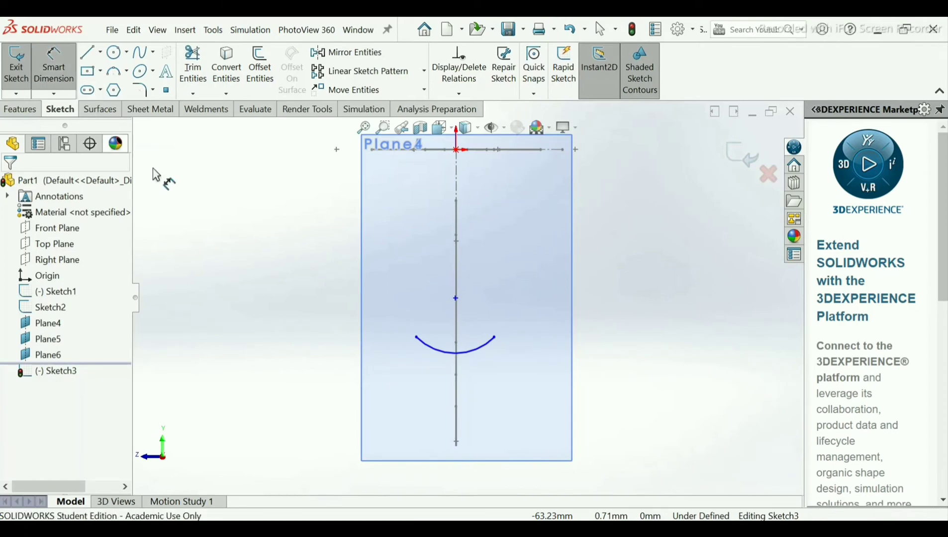
left_click(437, 353)
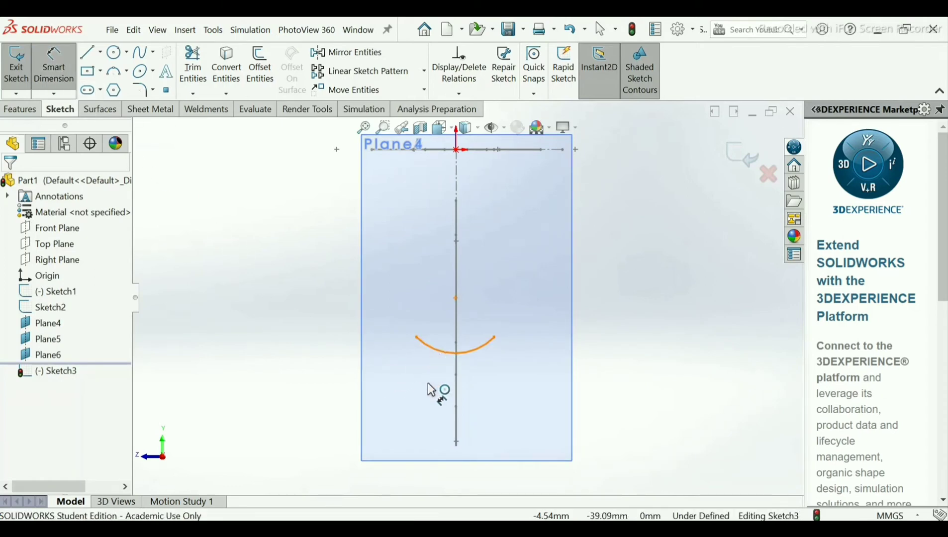
left_click(431, 389)
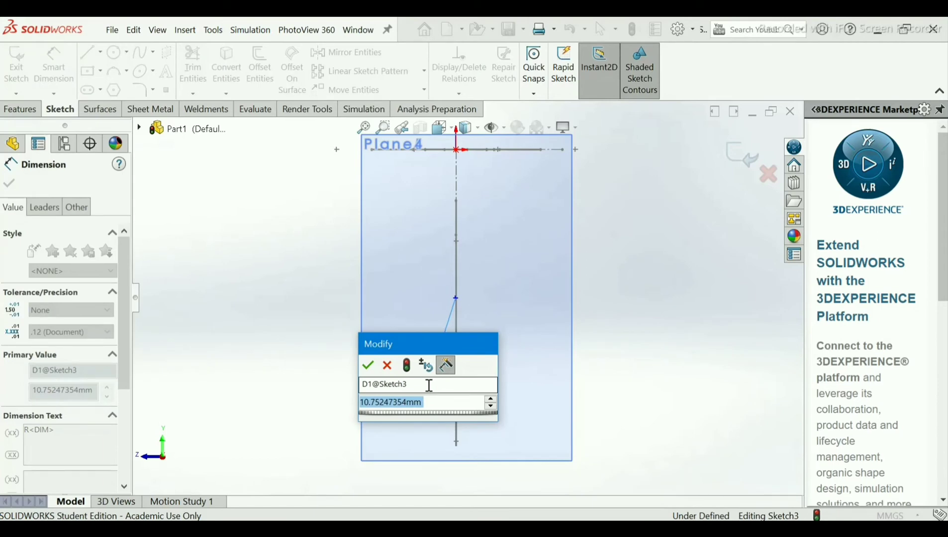
type("30")
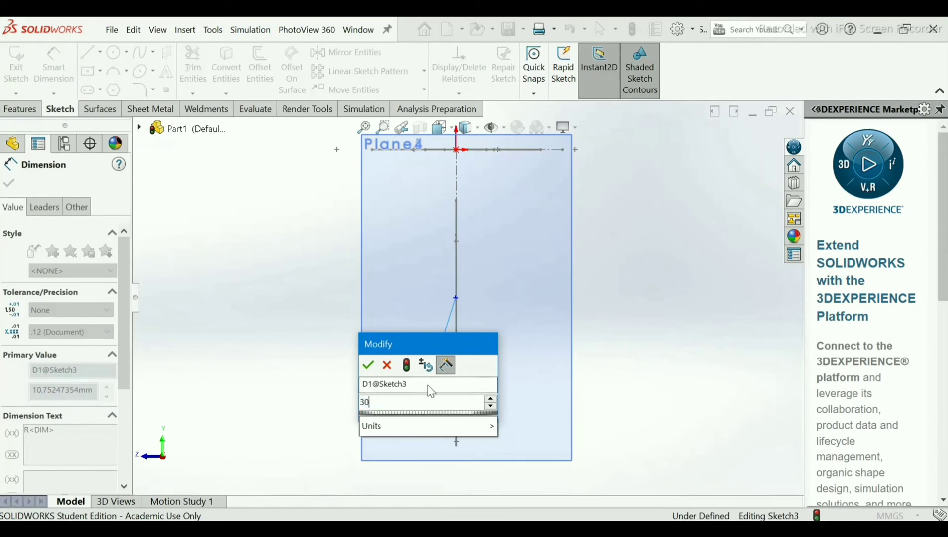
key("Return")
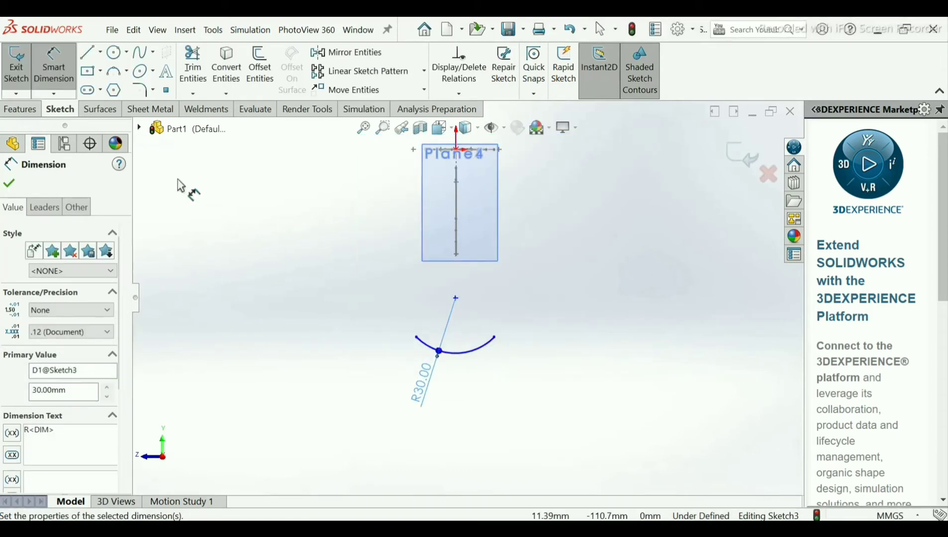
left_click(10, 183)
scroll(472, 174, "down", 3)
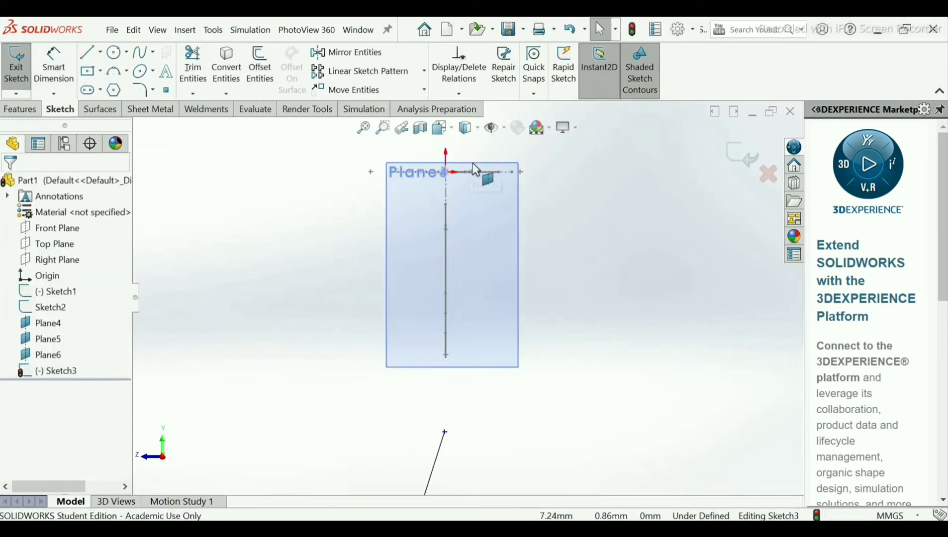
scroll(477, 195, "up", 2)
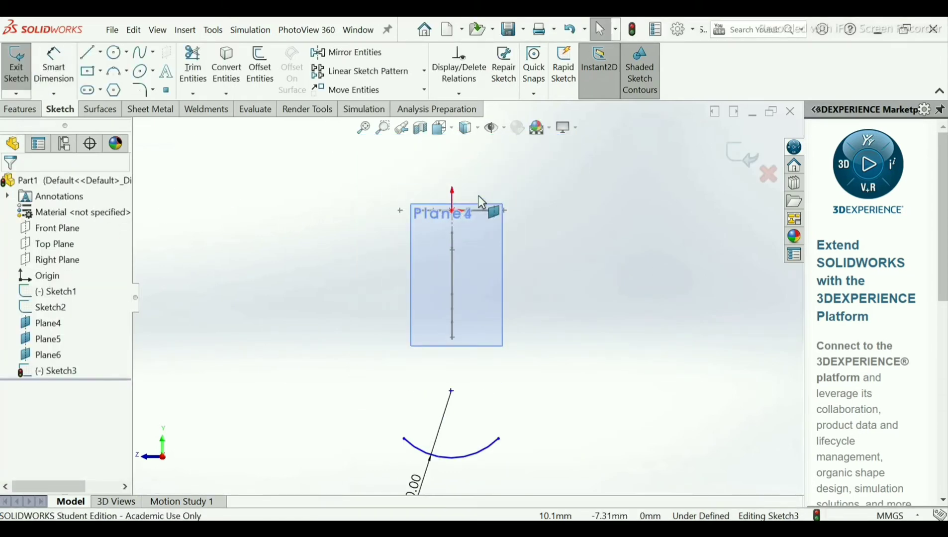
- Add a vertical relation between the R30 arc's centre point and the origin
left_click(460, 94)
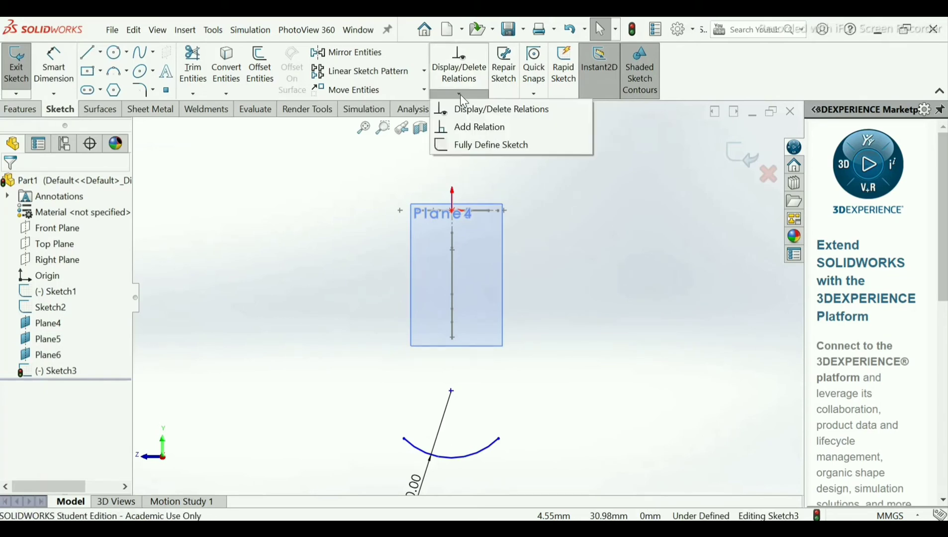
left_click(472, 128)
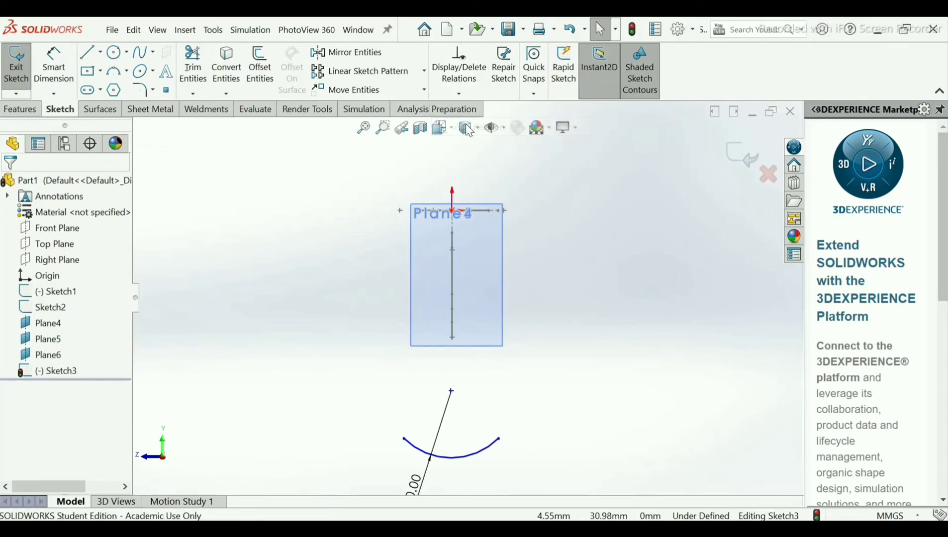
left_click(451, 391)
scroll(462, 235, "down", 3)
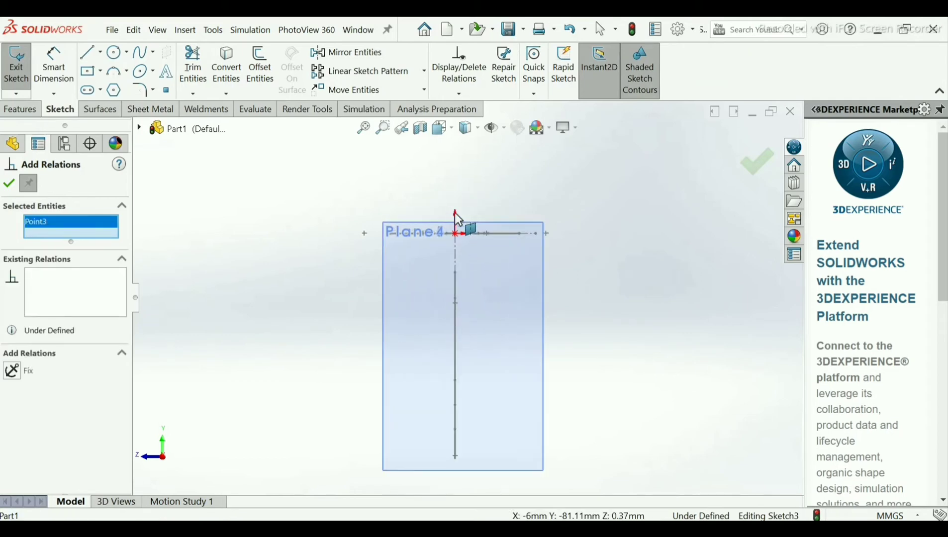
left_click(454, 233)
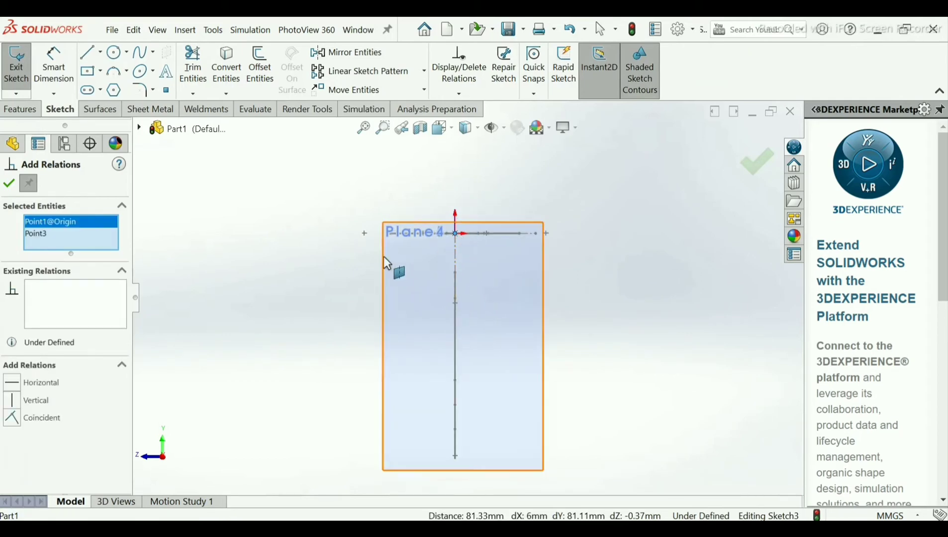
scroll(348, 257, "up", 3)
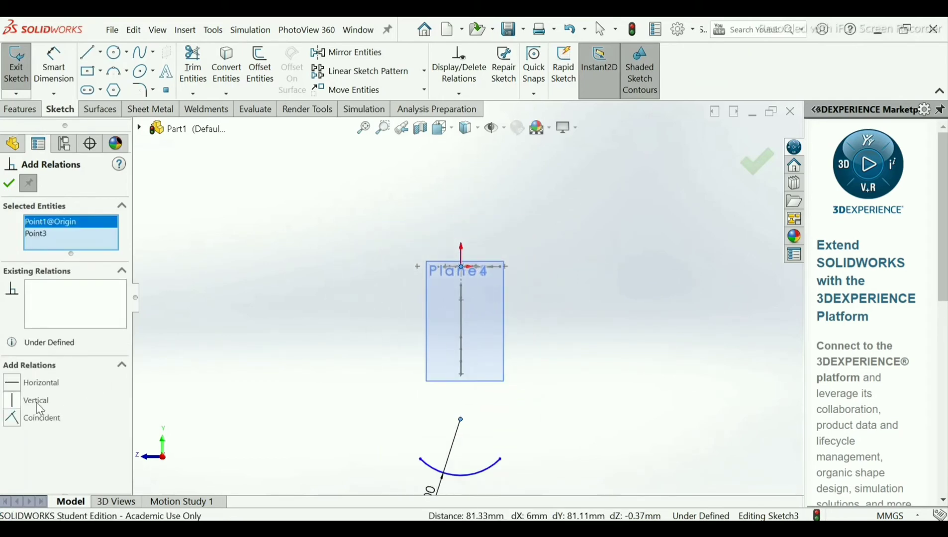
left_click(19, 402)
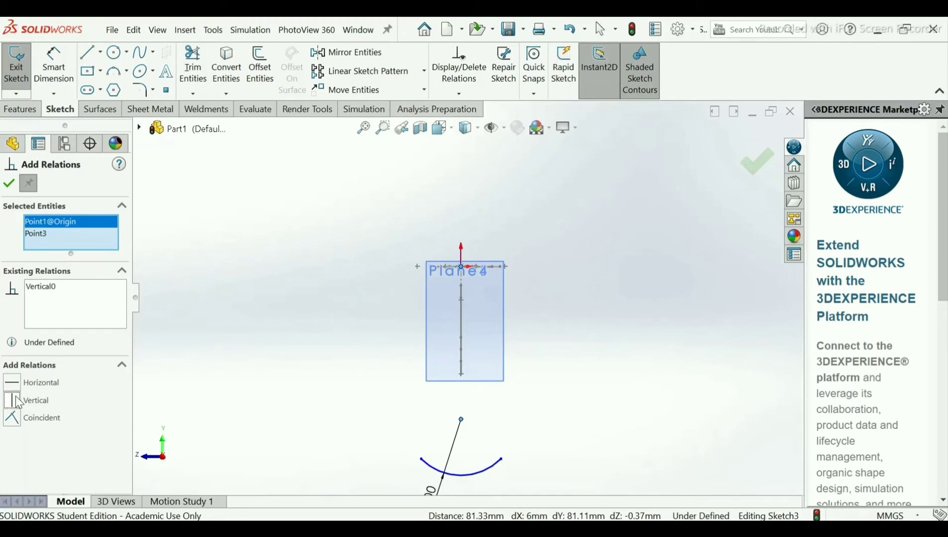
left_click(9, 185)
scroll(492, 328, "up", 3)
scroll(485, 343, "down", 3)
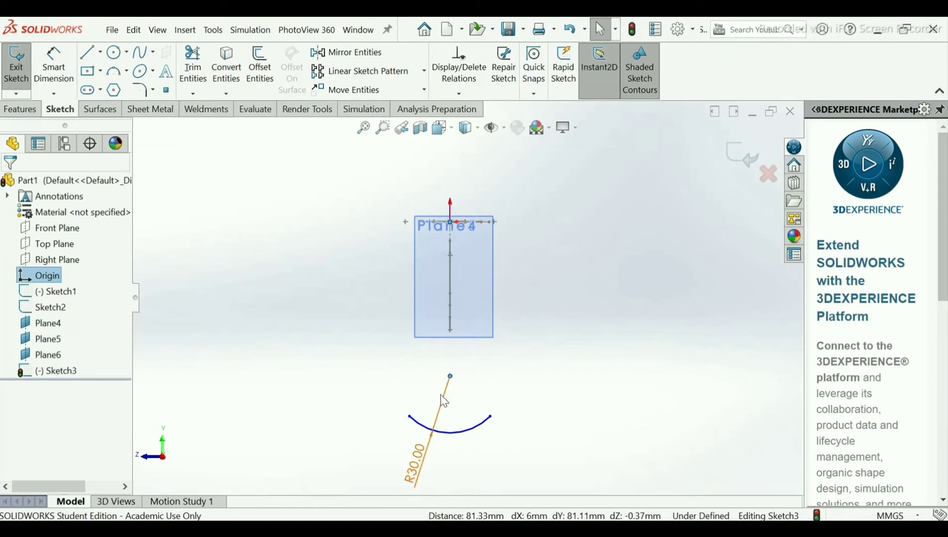
- Add a horizontal relation between the two endpoints of the R30 section arc
middle_click_drag(444, 329, 465, 369)
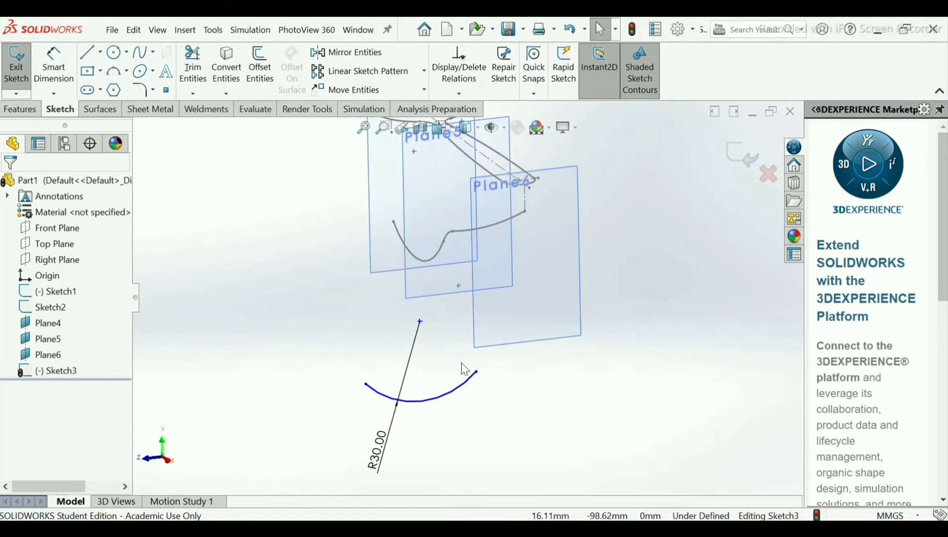
left_click(458, 94)
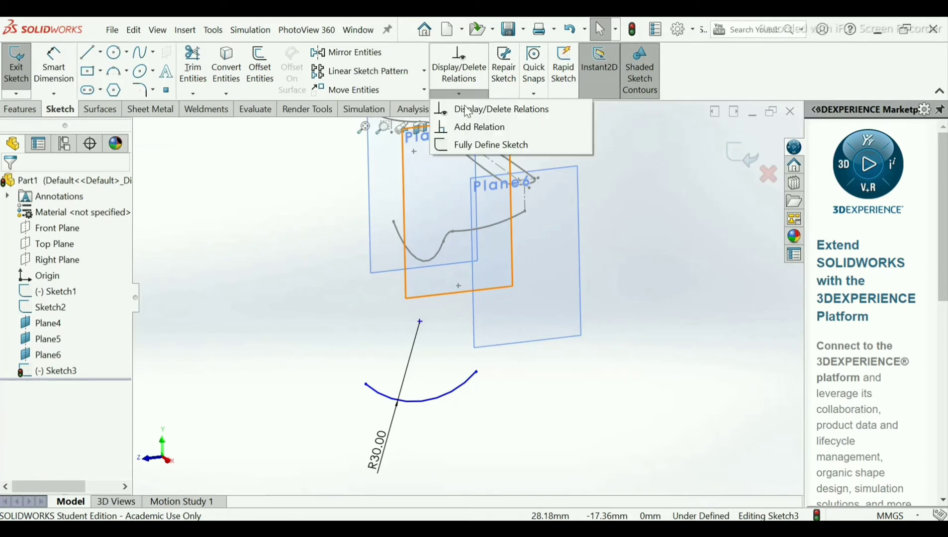
left_click(469, 127)
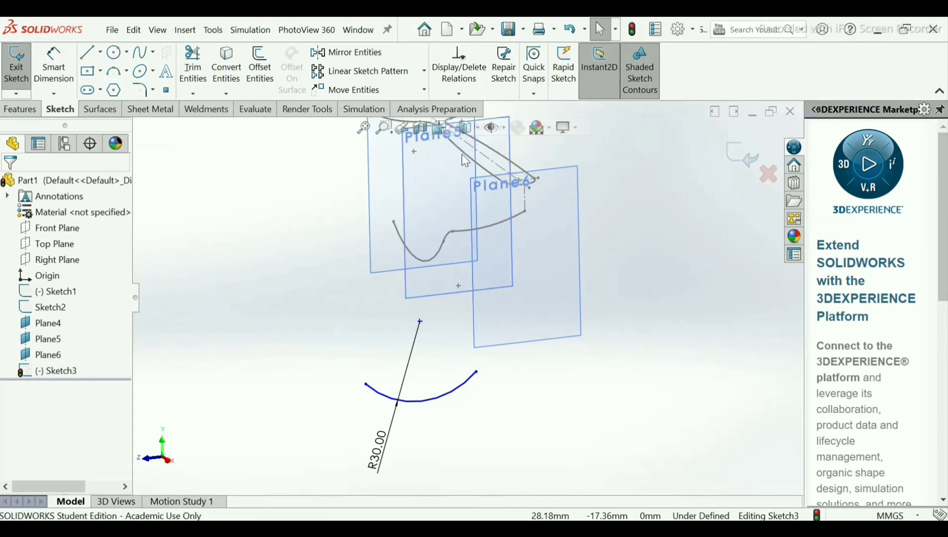
left_click(365, 385)
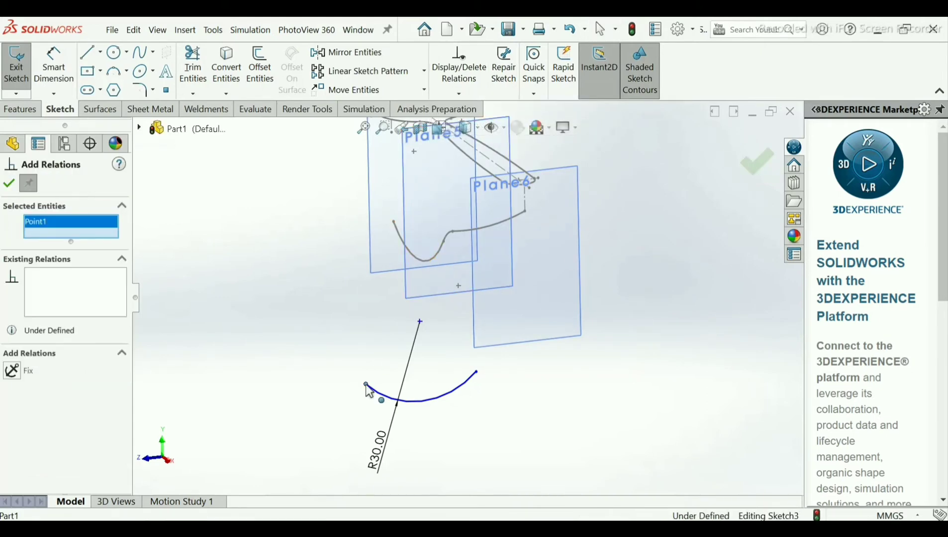
left_click(477, 372)
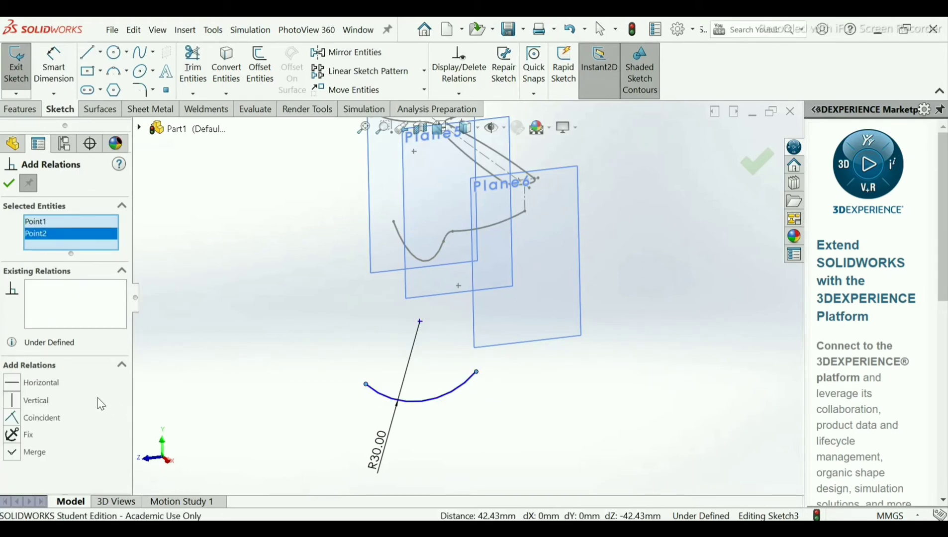
left_click(12, 383)
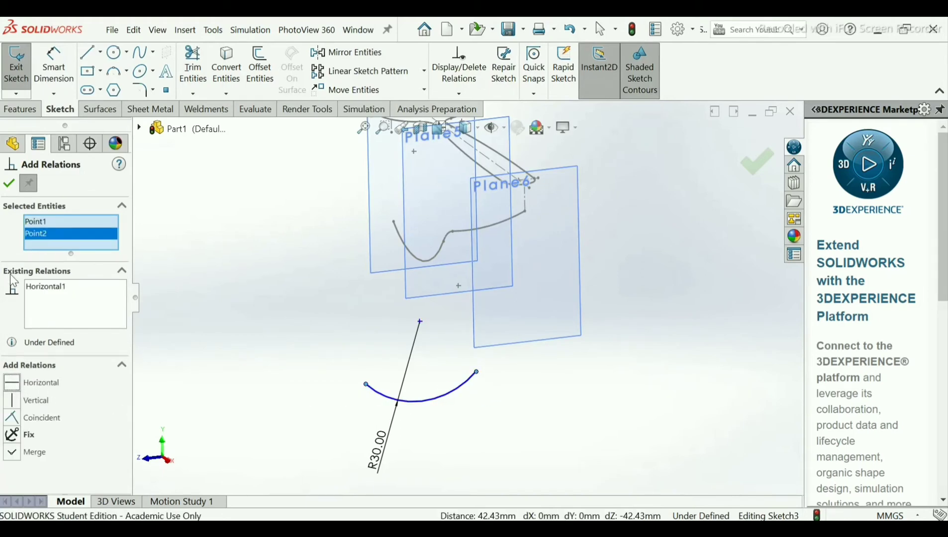
left_click(8, 183)
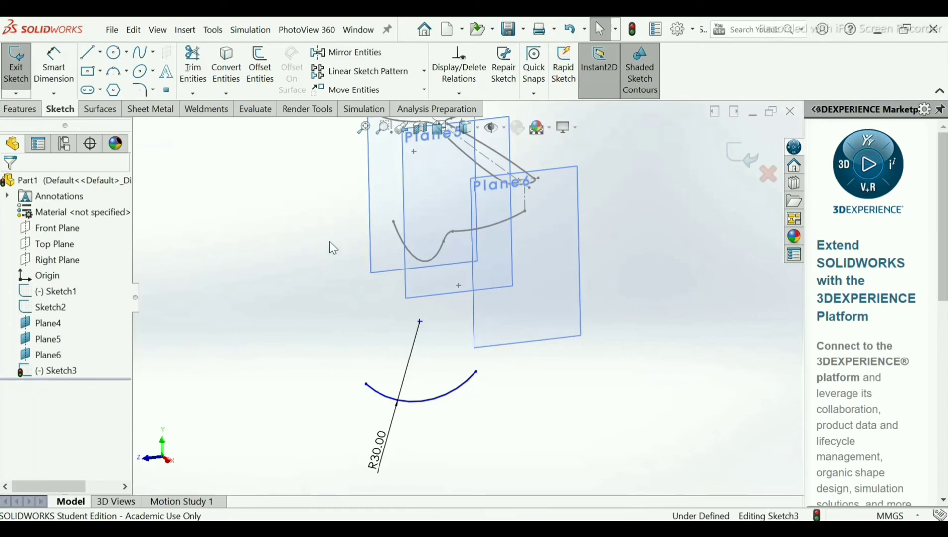
- Add a pierce relation between the R30 arc's midpoint and the curved bowl segment of the side profile
middle_click_drag(346, 245, 390, 223)
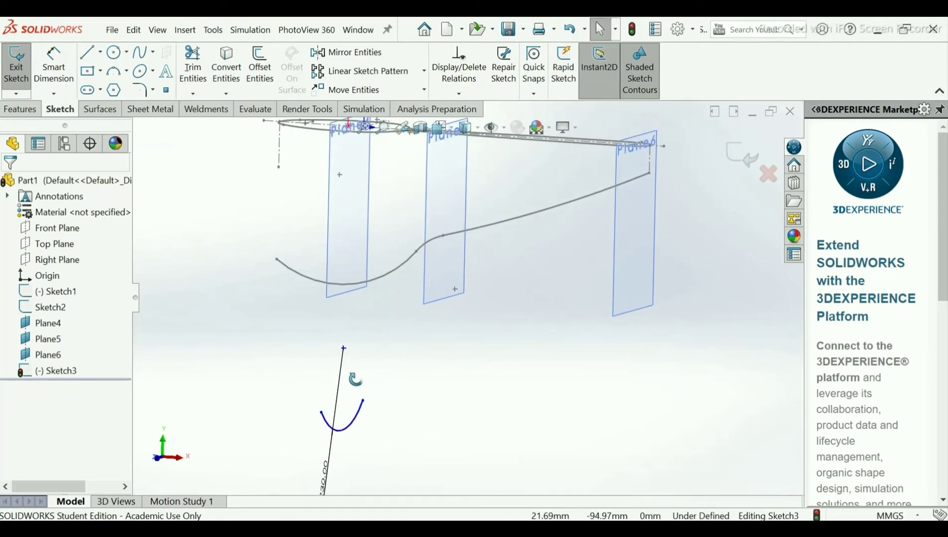
middle_click_drag(355, 380, 356, 387)
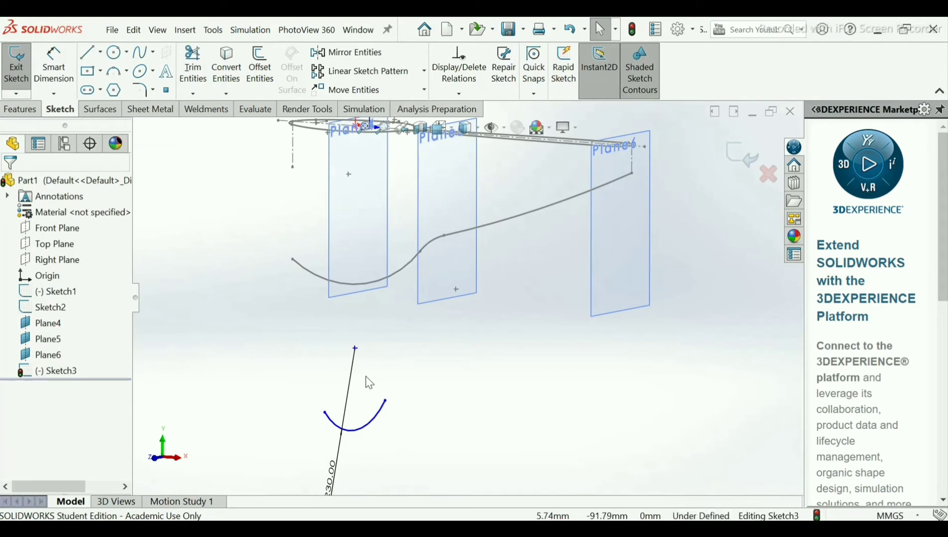
left_click(355, 430)
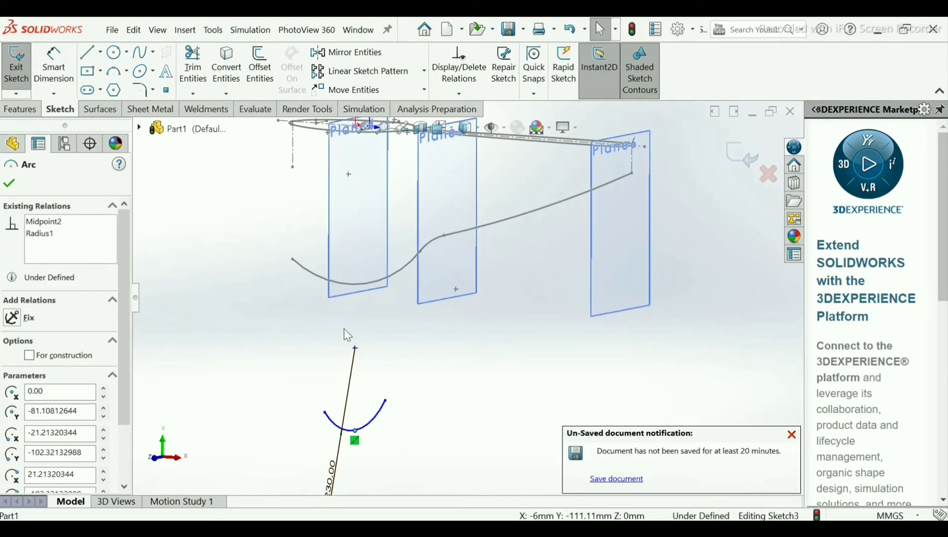
left_click(353, 286)
left_click(357, 286, "ctrl")
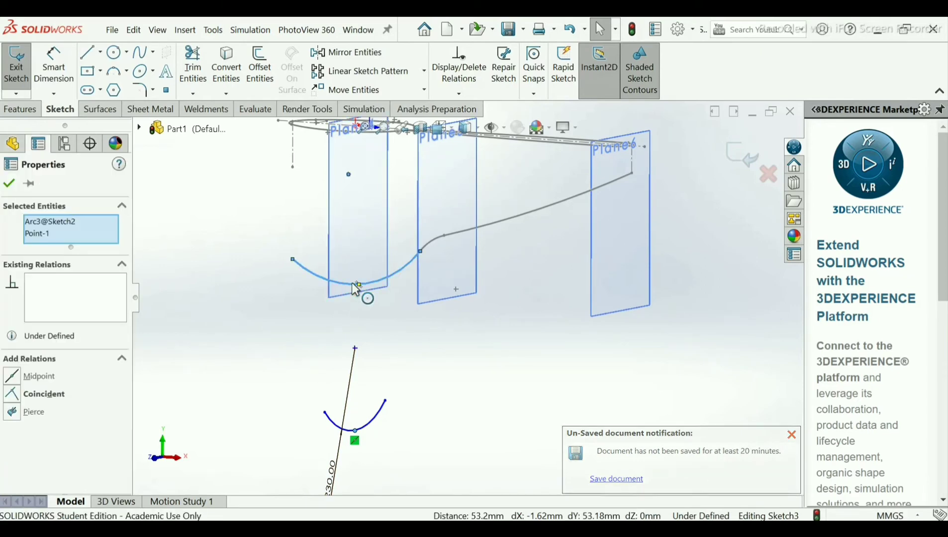
left_click(12, 412)
scroll(401, 218, "up", 3)
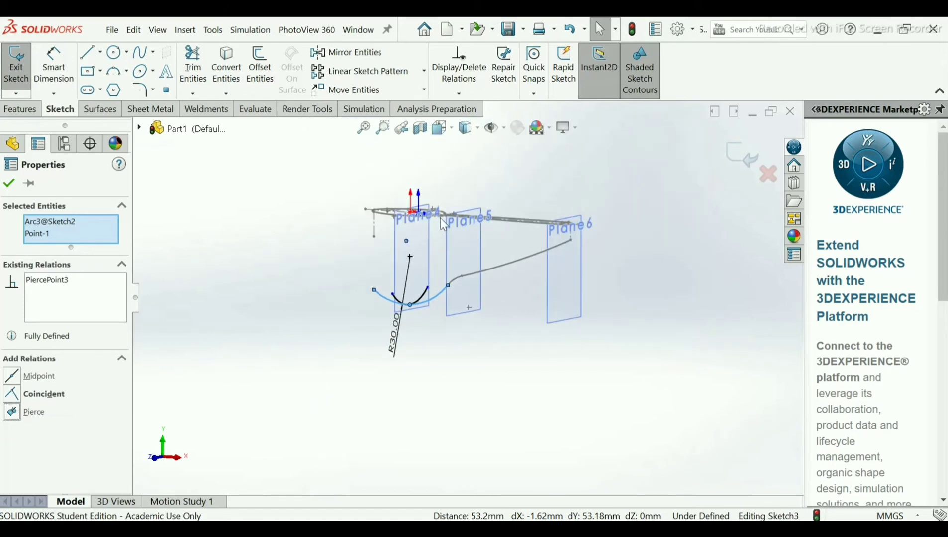
scroll(467, 269, "down", 6)
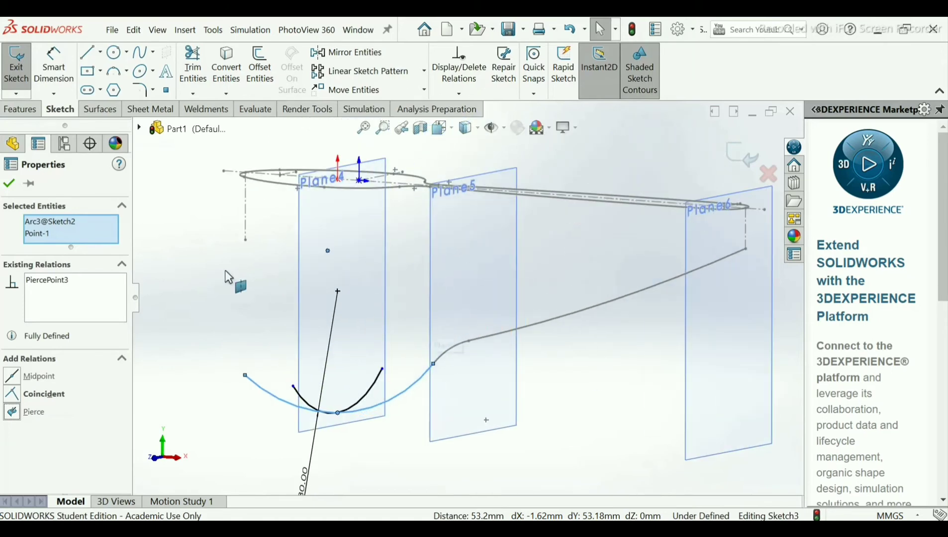
left_click(12, 184)
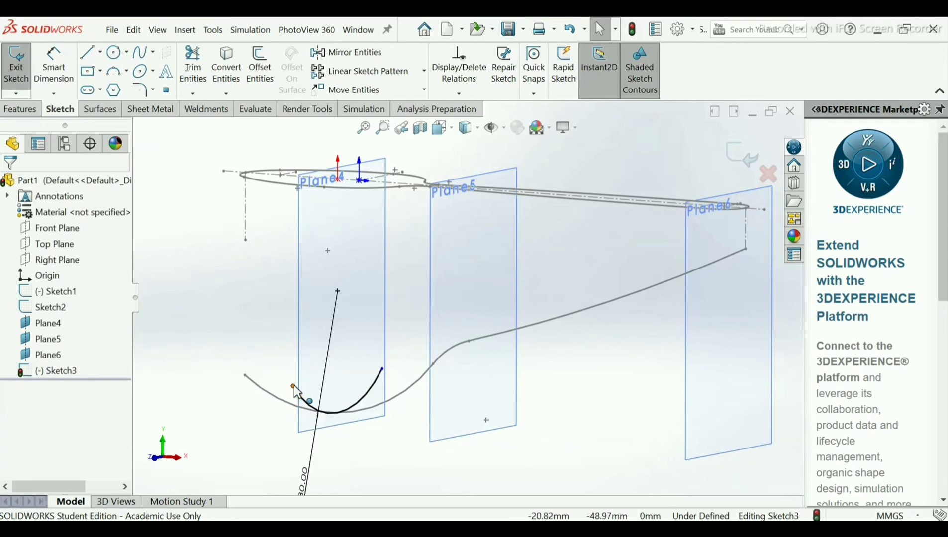
- Lengthen the R30 arc by moving its endpoint up and outward to about X -25.3, Y -44 mm, and exit the sketch
left_click_drag(283, 381, 275, 383)
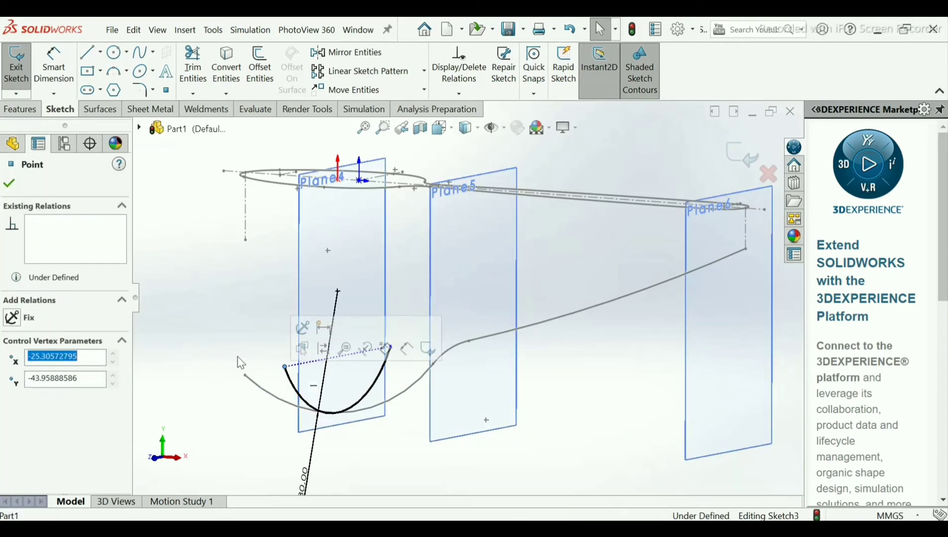
left_click(206, 333)
mouse_move(248, 338)
middle_mouse_down()
mouse_move(254, 363)
mouse_move(232, 330)
mouse_move(264, 334)
mouse_move(260, 344)
middle_mouse_up()
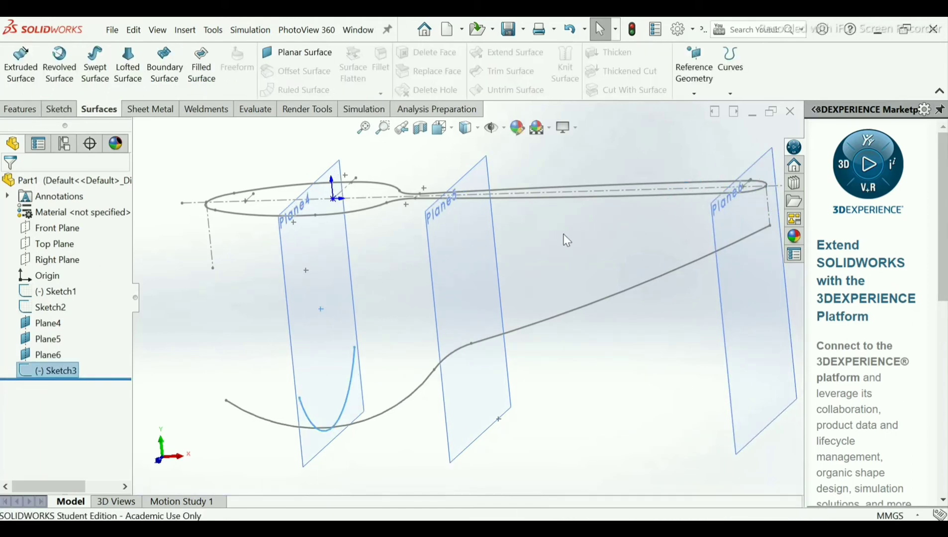
- Hide Plane4 and start a sketch on Plane5
left_click(353, 279)
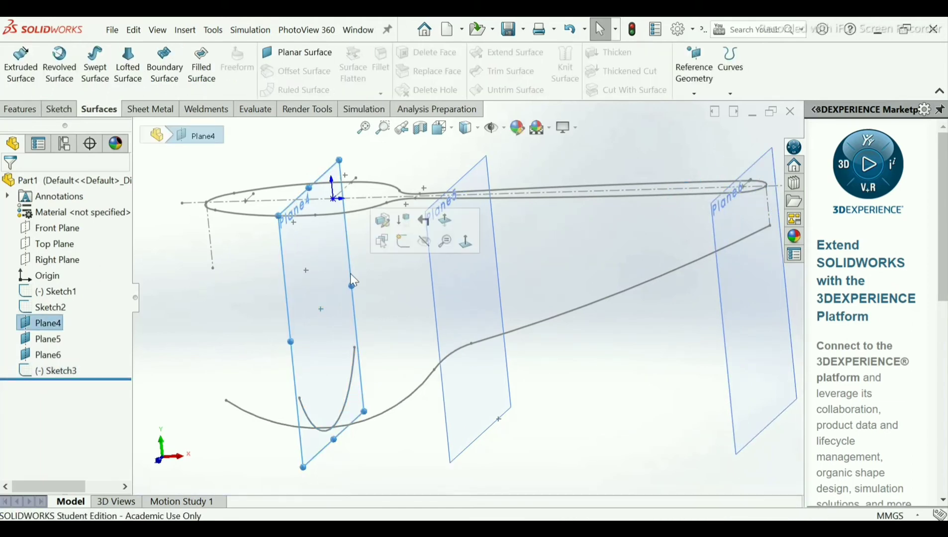
left_click(424, 256)
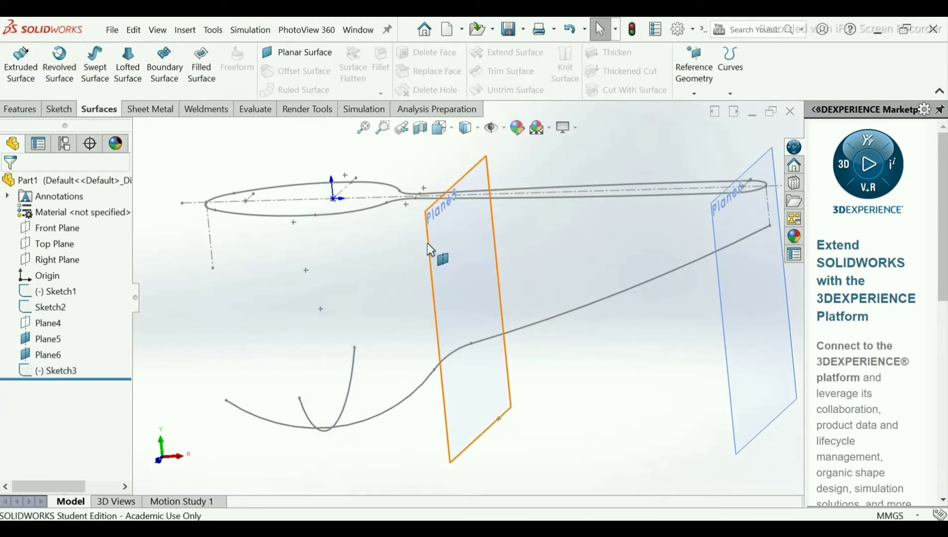
left_click(439, 282)
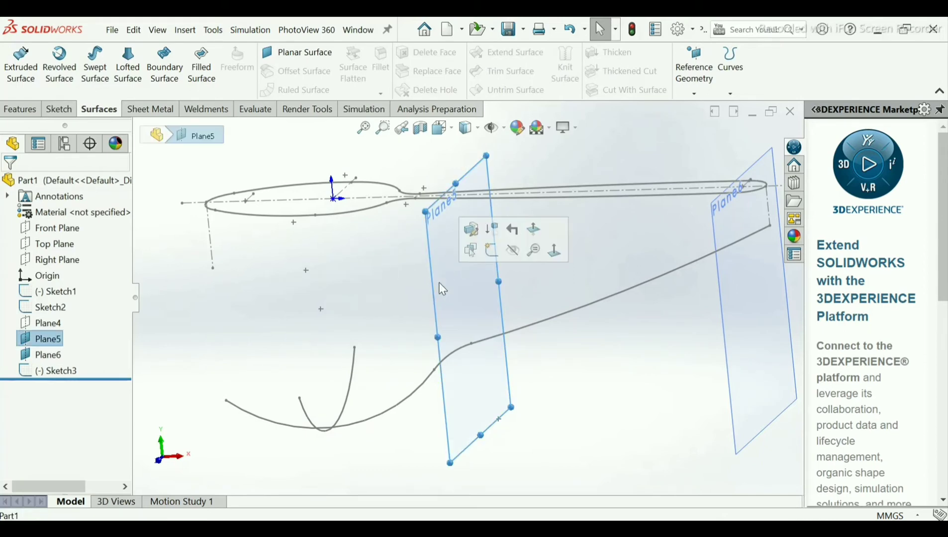
left_click(495, 254)
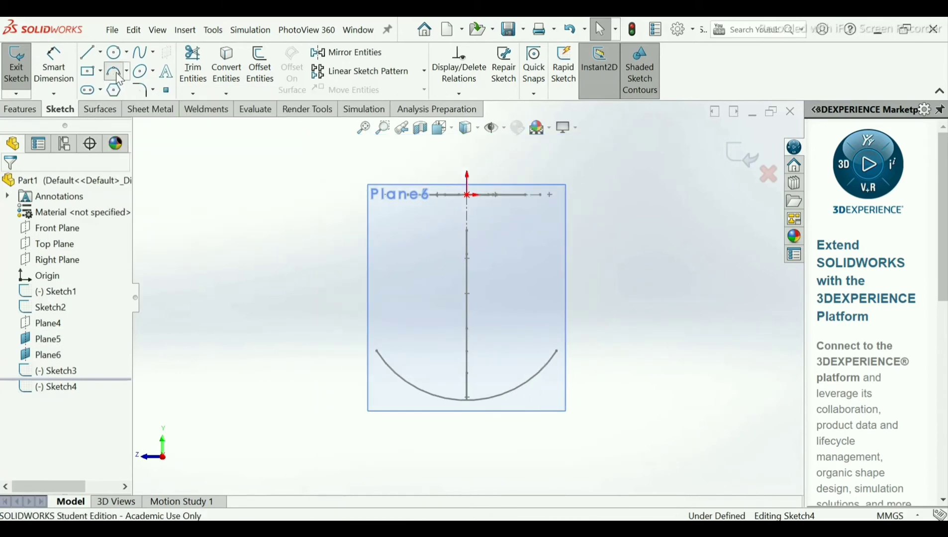
- Draw a downward-bulging three-point arc of about 21 mm radius across the vertical profile line on Plane5
left_click(118, 75)
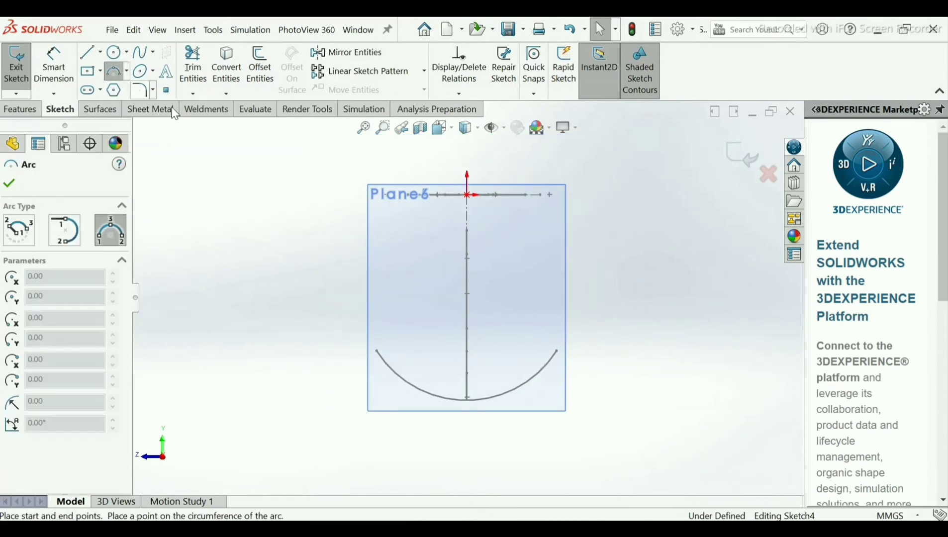
left_click(415, 289)
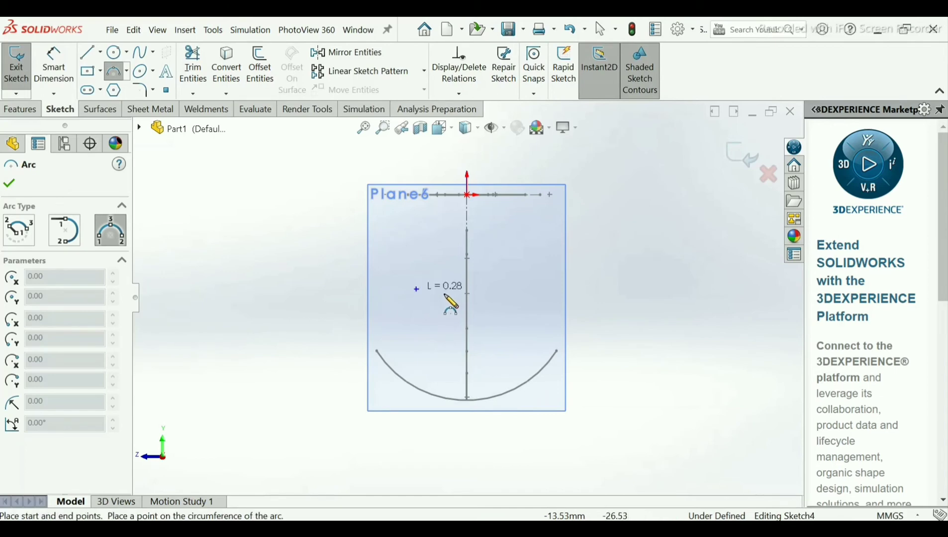
left_click(521, 294)
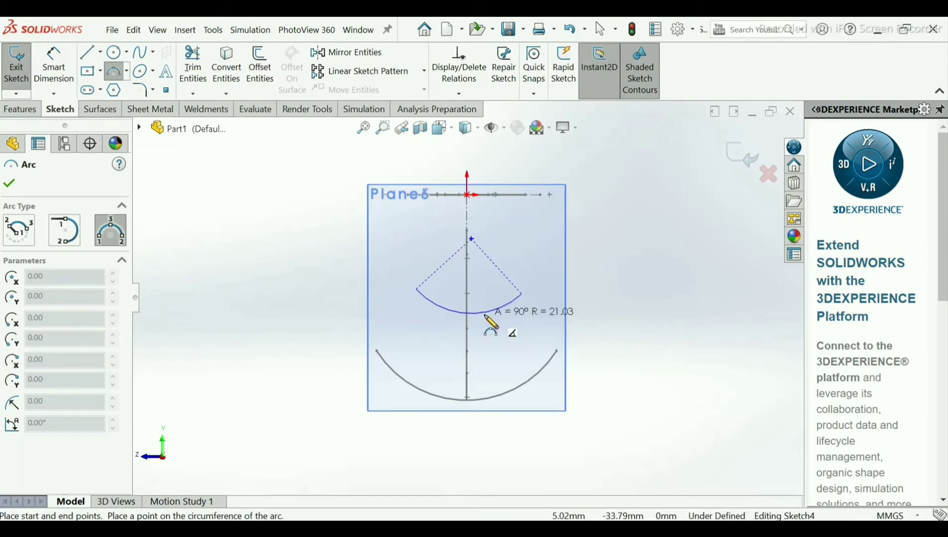
left_click(485, 315)
key("Escape")
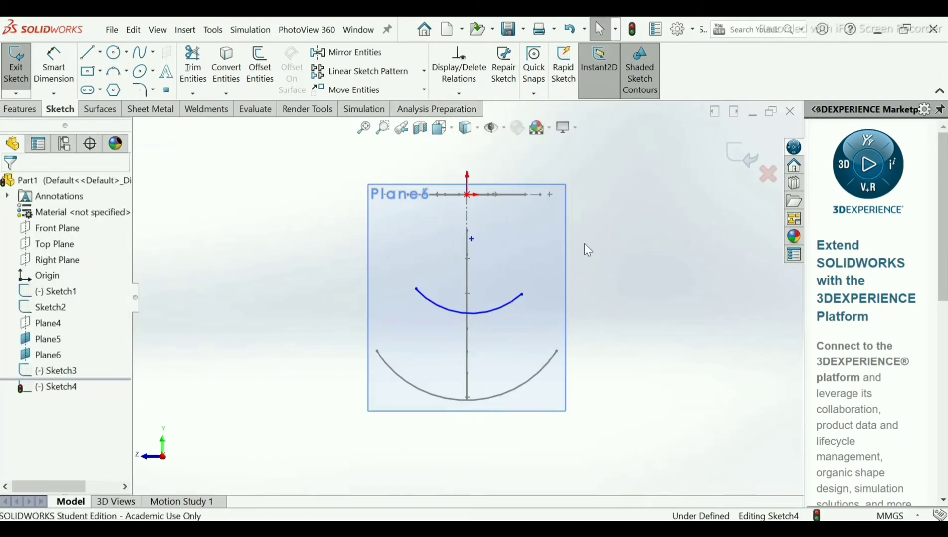
- Add a vertical relation between the Plane5 arc's centre point and the origin
left_click(472, 240)
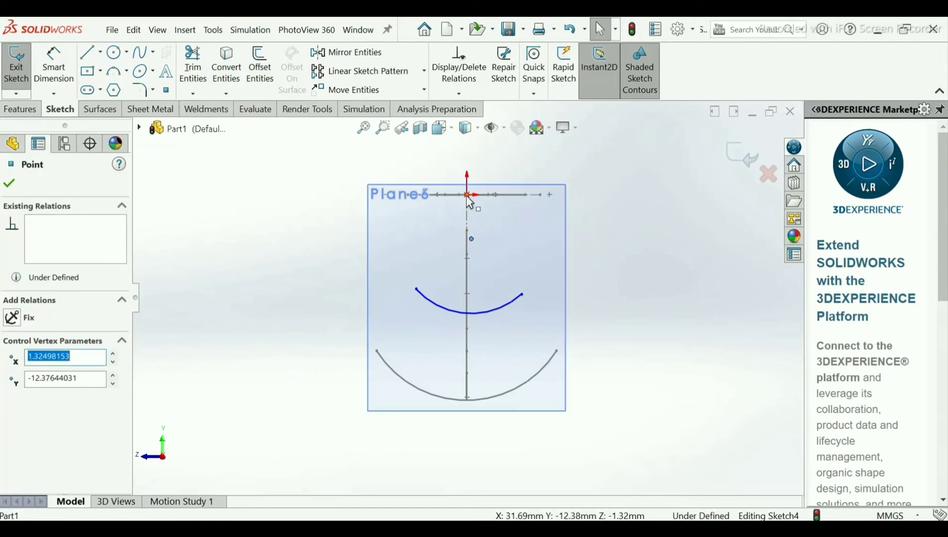
left_click(467, 195, "ctrl")
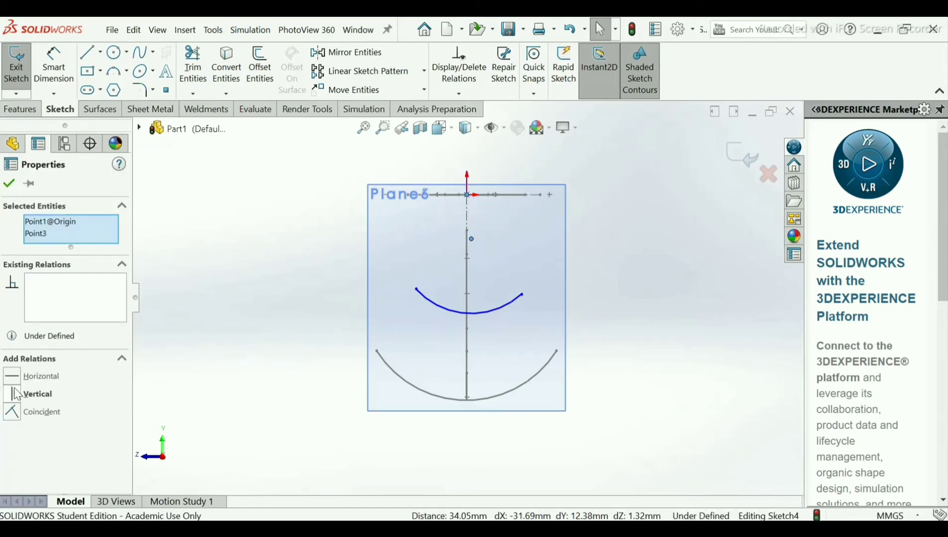
left_click(18, 394)
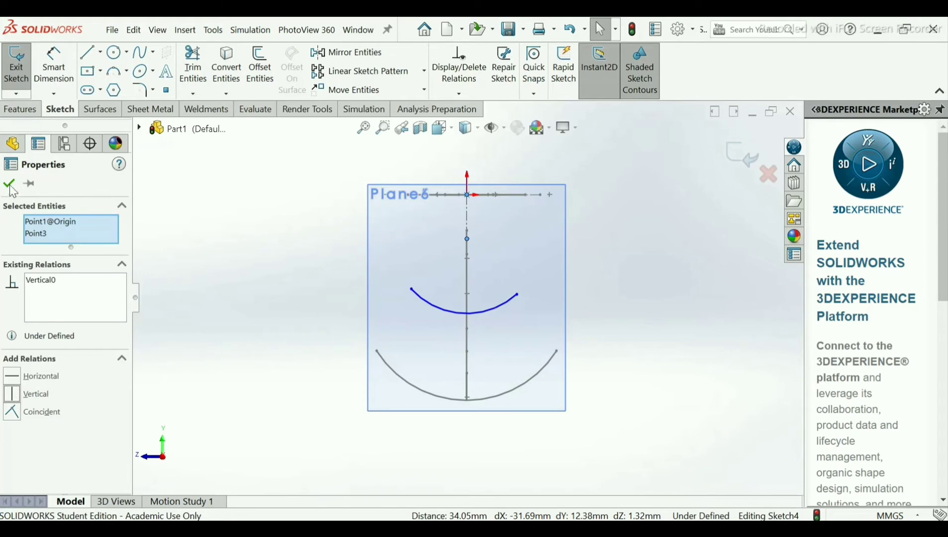
left_click(9, 184)
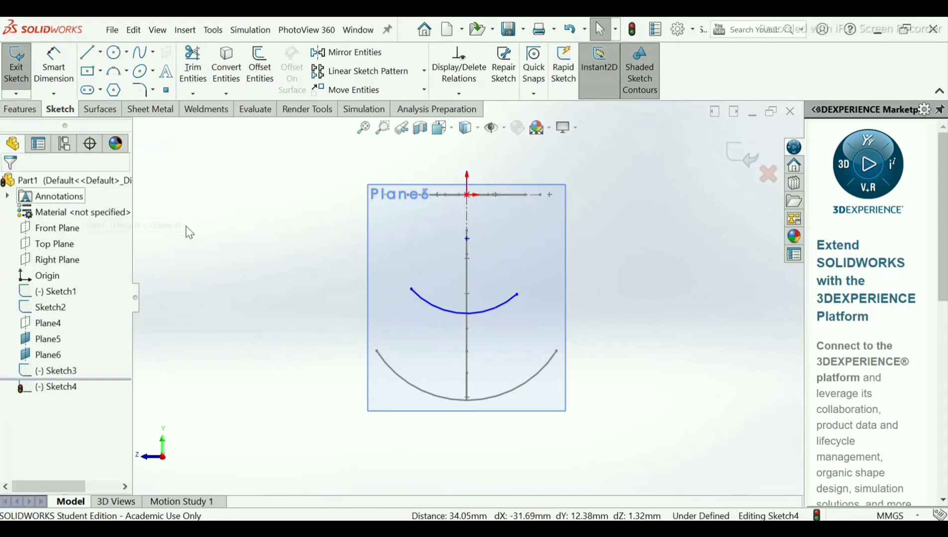
- Add a horizontal relation between the two endpoints of the Plane5 arc
left_click(412, 290)
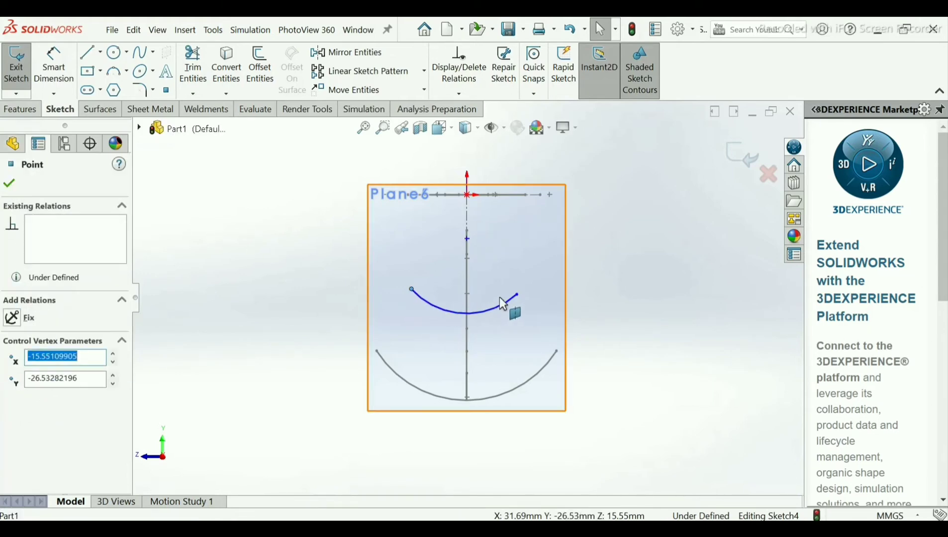
left_click(517, 295, "ctrl")
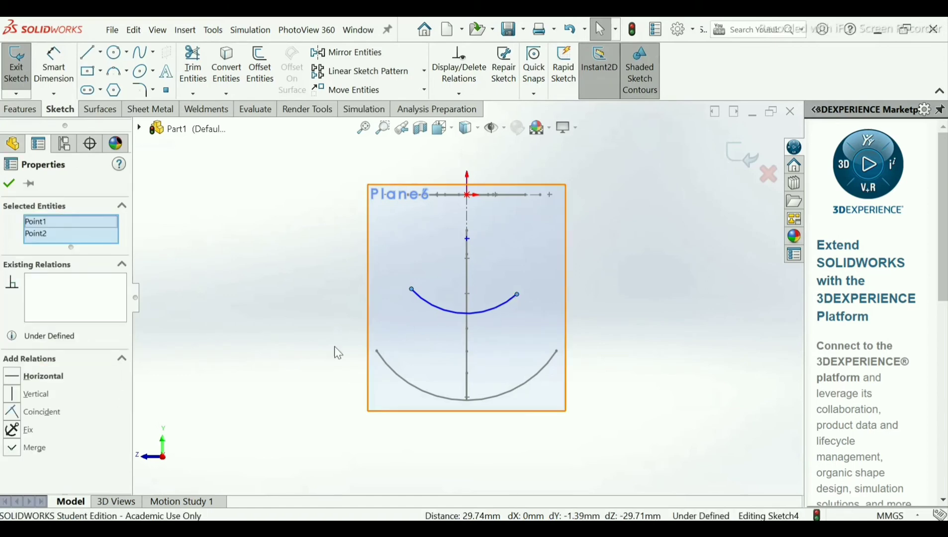
left_click(13, 380)
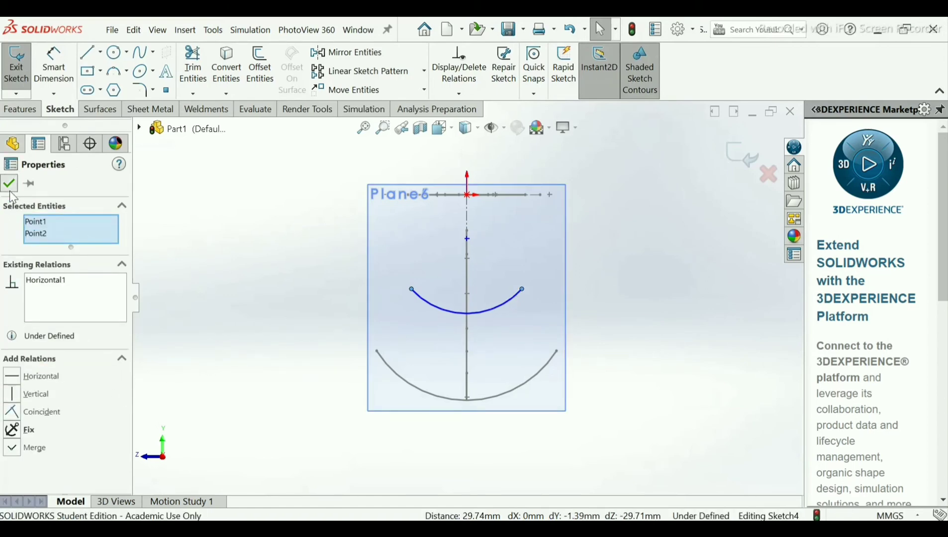
left_click(9, 184)
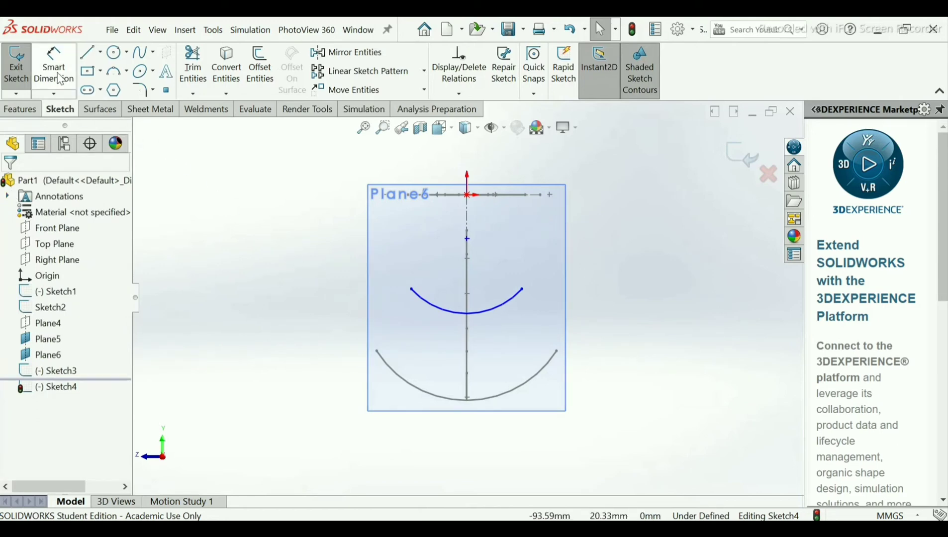
- Dimension the Plane5 arc with a radius of 10 mm
left_click(54, 68)
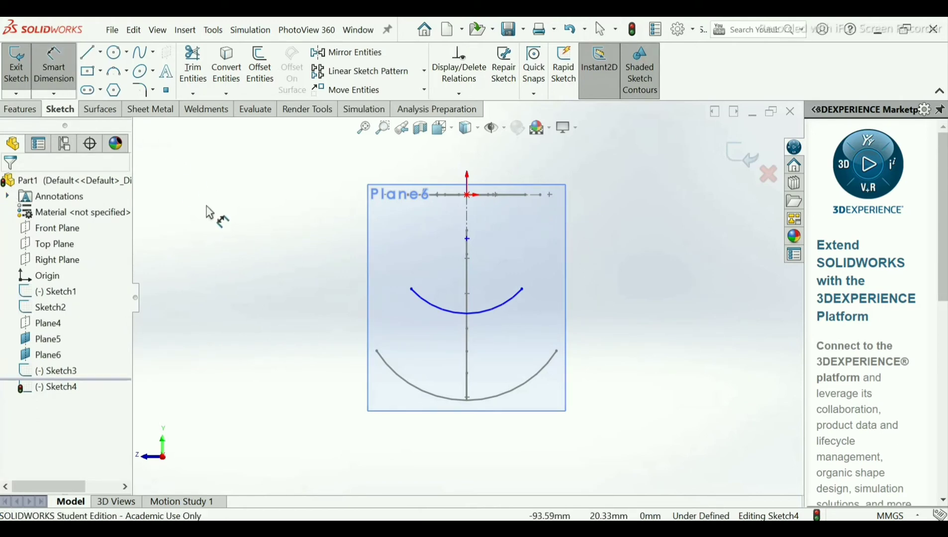
left_click(433, 308)
left_click(434, 335)
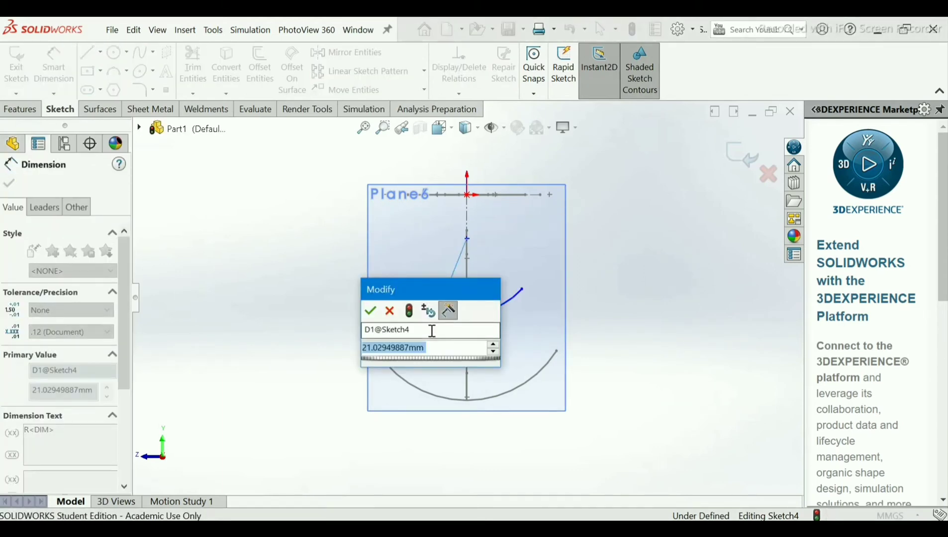
type("10")
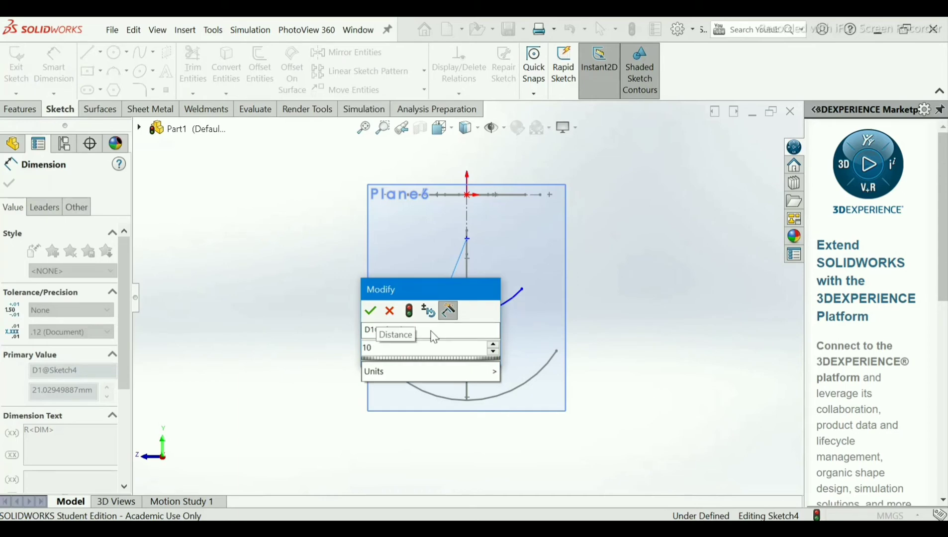
key("Return")
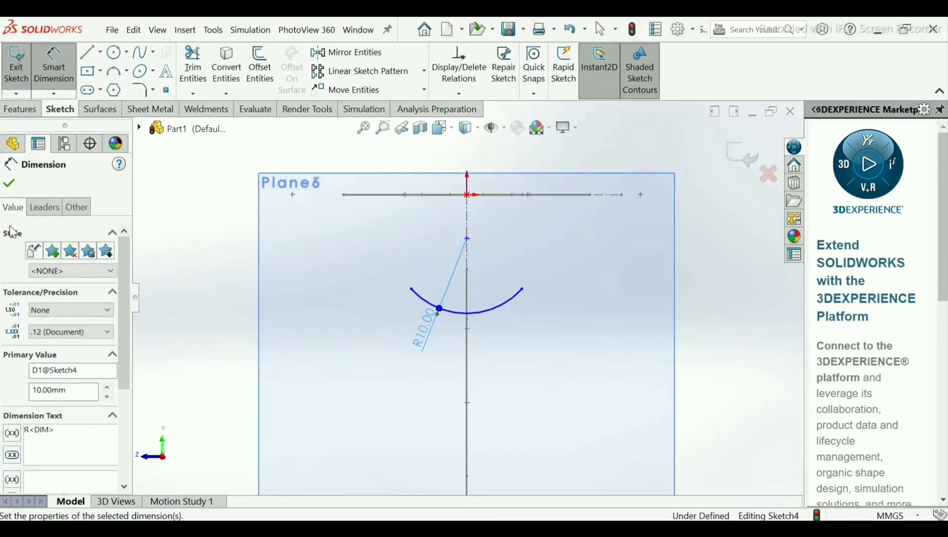
left_click(300, 273)
- Add a pierce relation between the R10 arc's midpoint and the small transition arc of the side profile curve
middle_click_drag(299, 273, 380, 300)
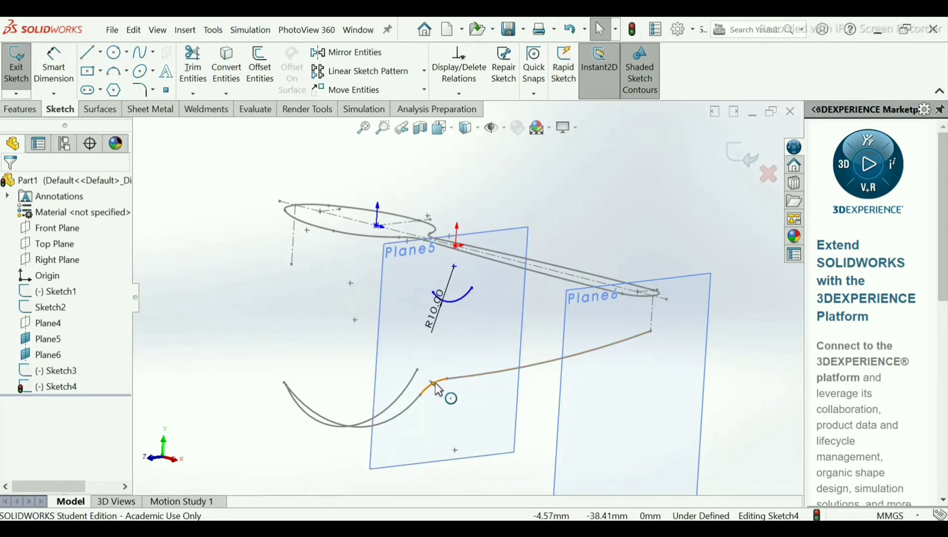
left_click(452, 301)
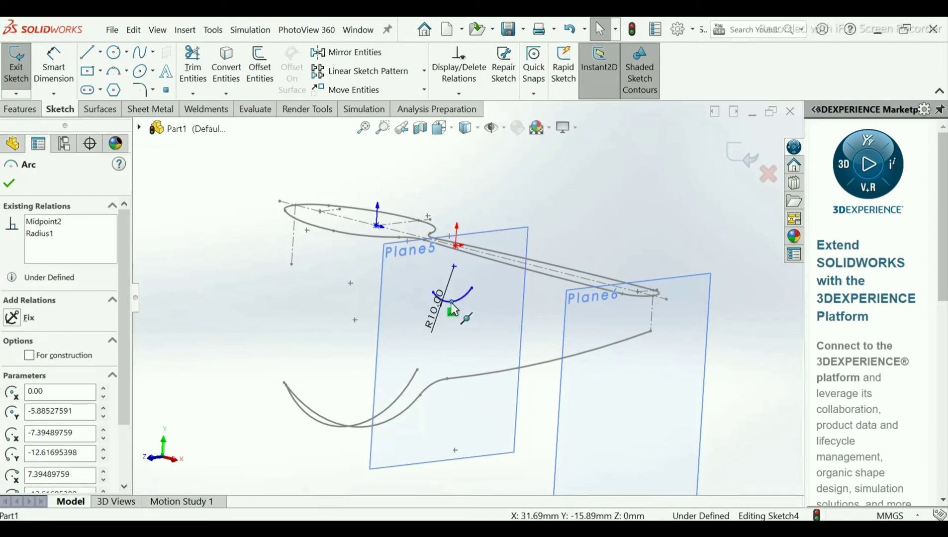
left_click(443, 387, "ctrl")
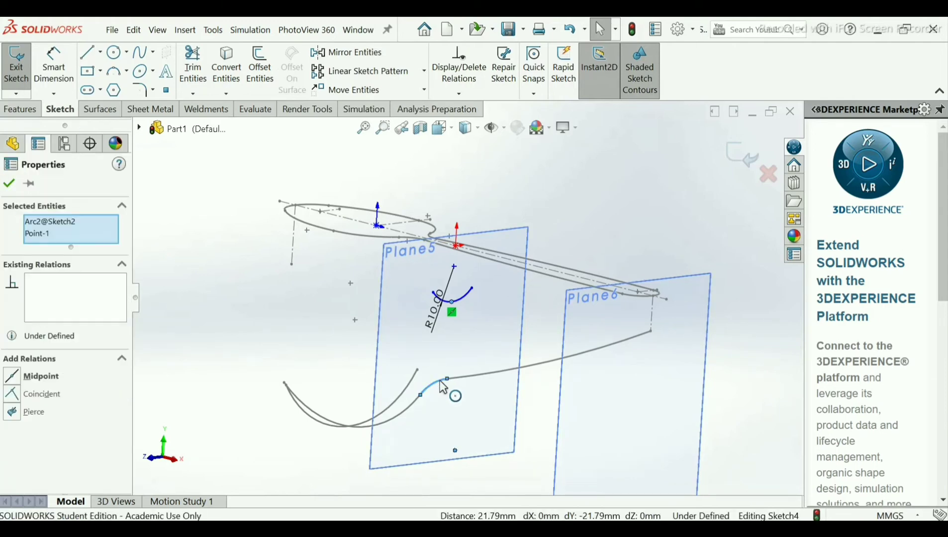
left_click(12, 412)
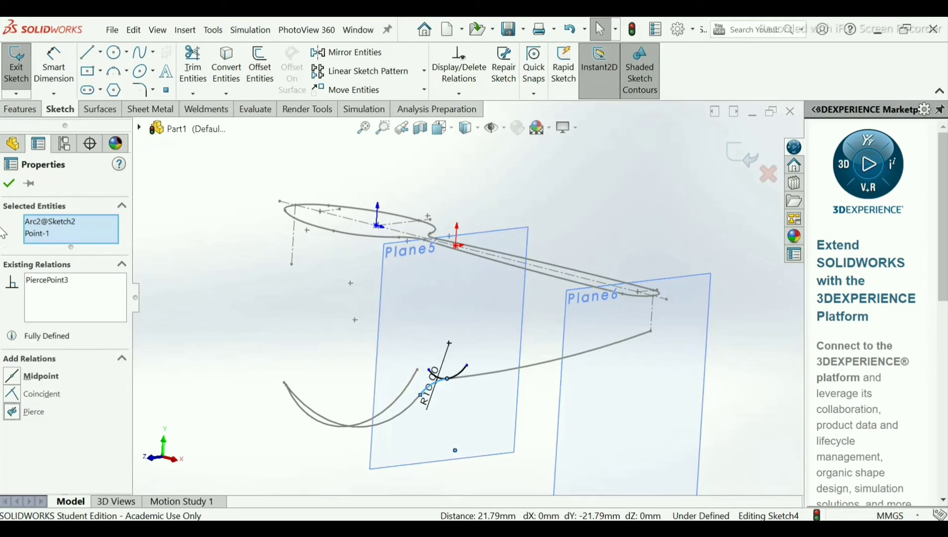
left_click(8, 184)
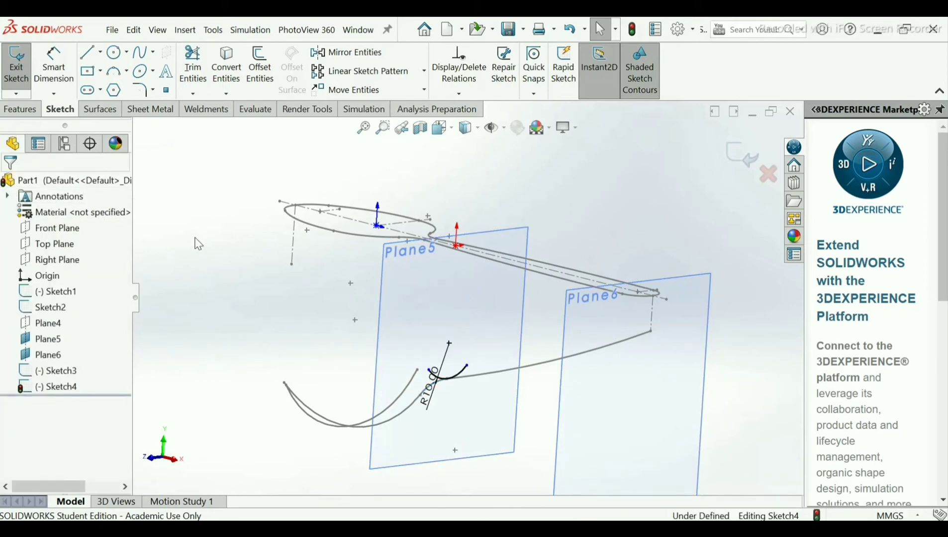
- Exit the R10 arc sketch and hide Plane5
mouse_move(296, 272)
middle_mouse_down()
mouse_move(262, 260)
mouse_move(269, 271)
middle_mouse_up()
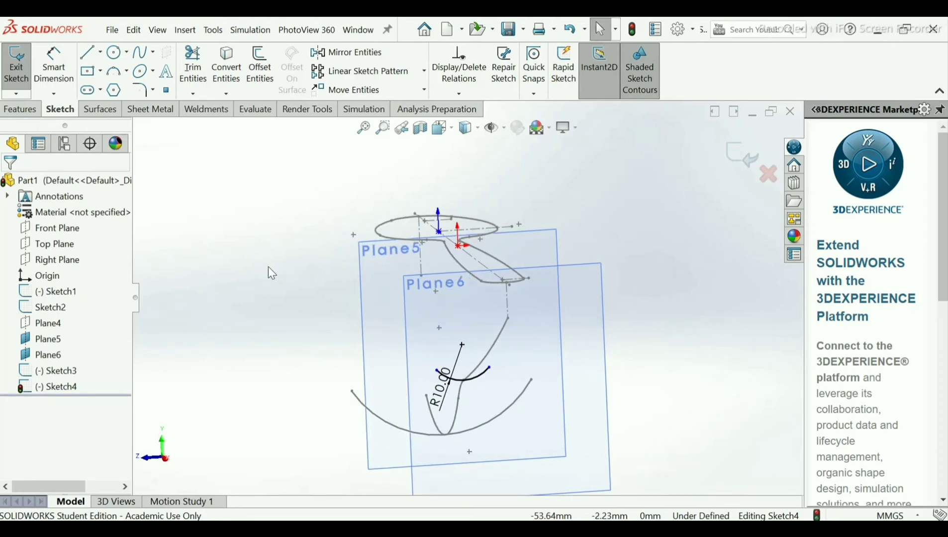
middle_click_drag(625, 228, 645, 230)
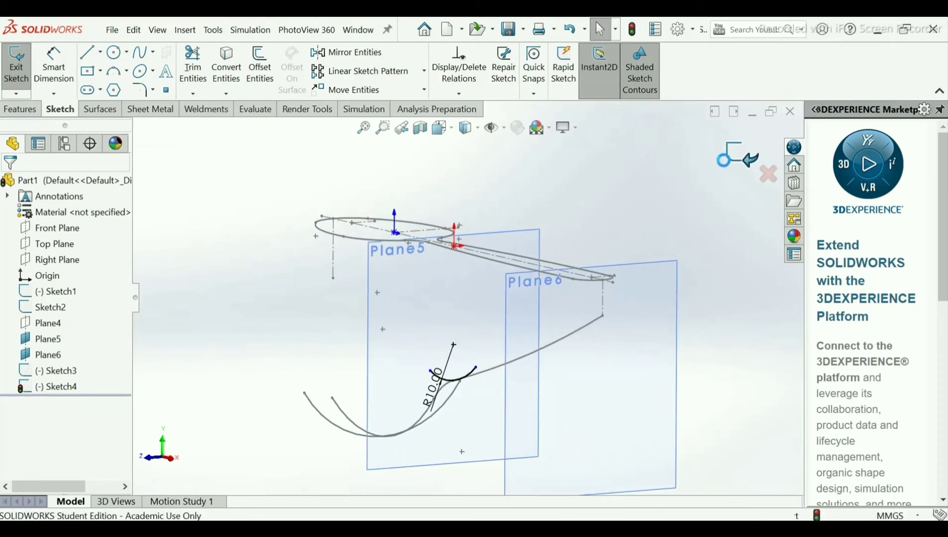
left_click(733, 155)
left_click(401, 297)
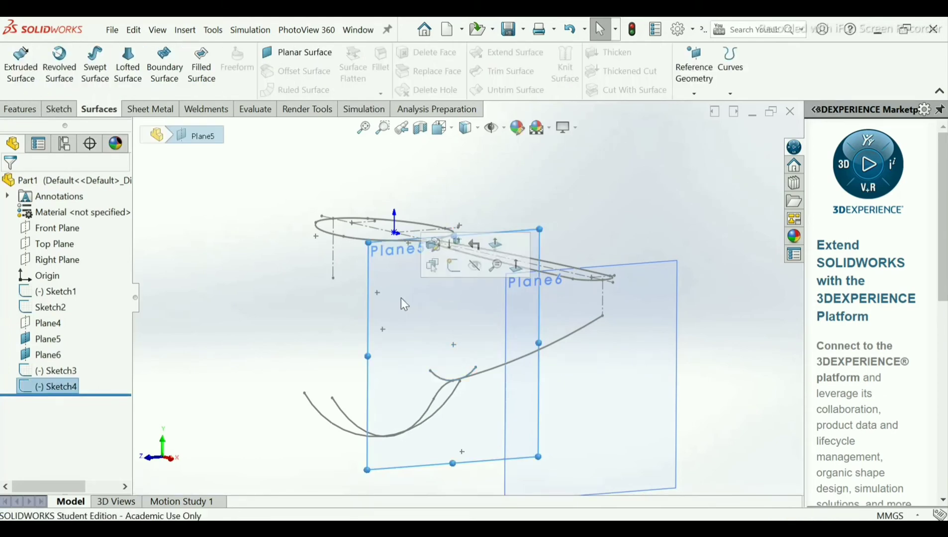
left_click(475, 270)
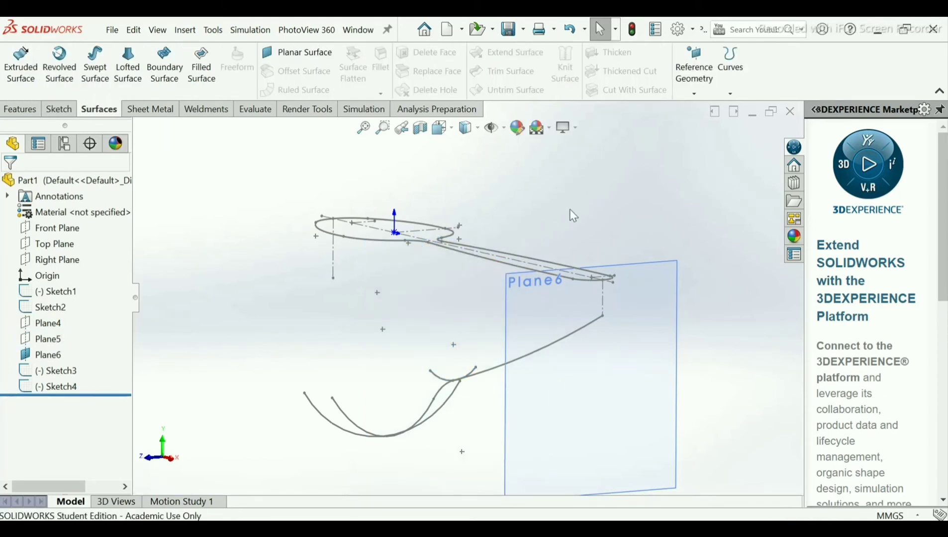
- Start a sketch on Plane6 at the handle end of the spoon
mouse_move(569, 214)
middle_mouse_down()
mouse_move(561, 205)
mouse_move(554, 216)
middle_mouse_up()
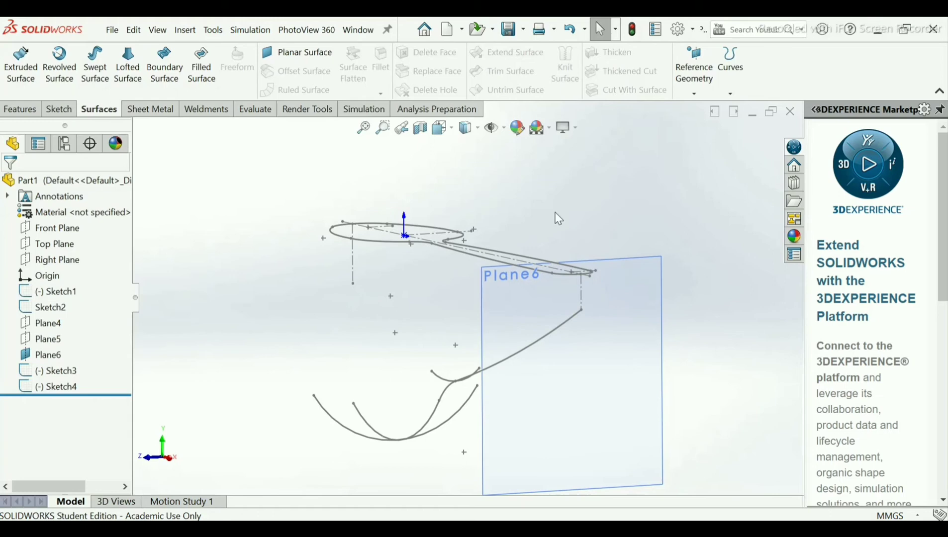
left_click(529, 310)
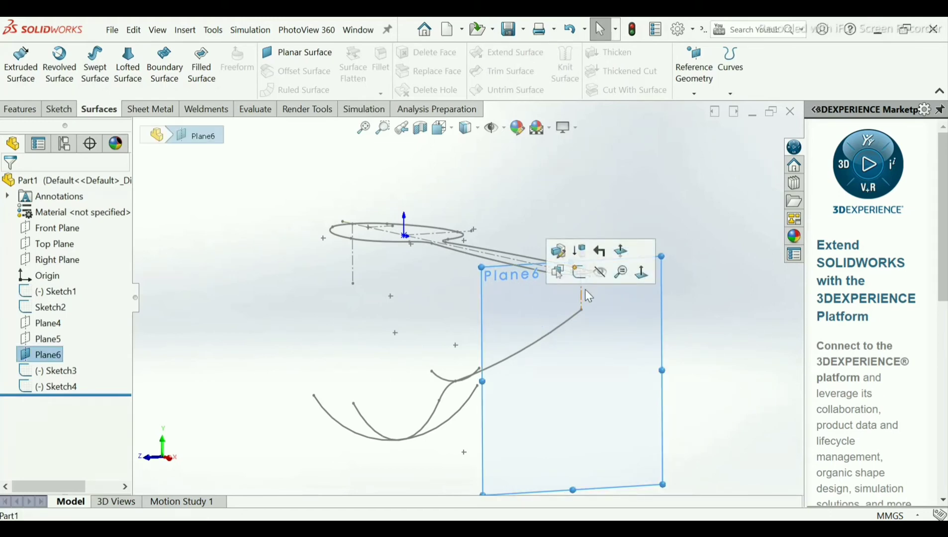
left_click(579, 274)
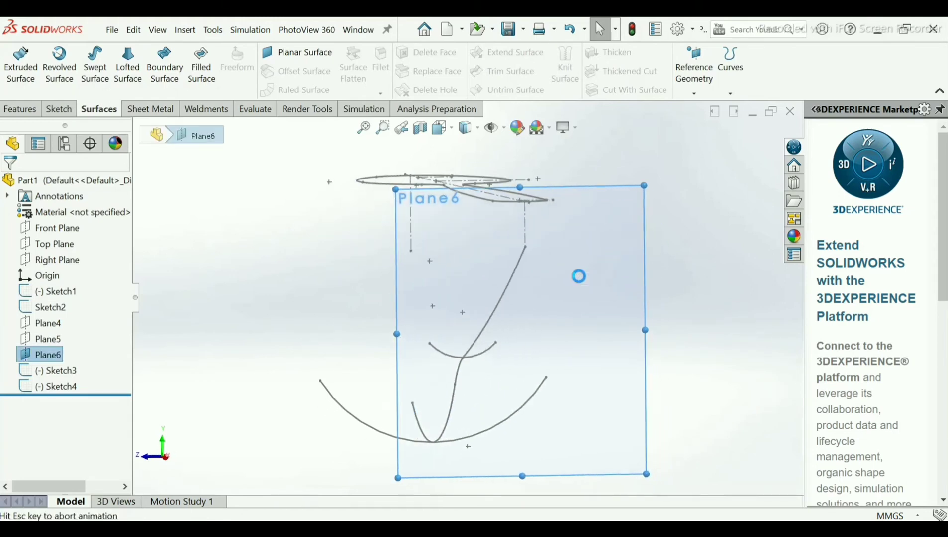
left_click(263, 211)
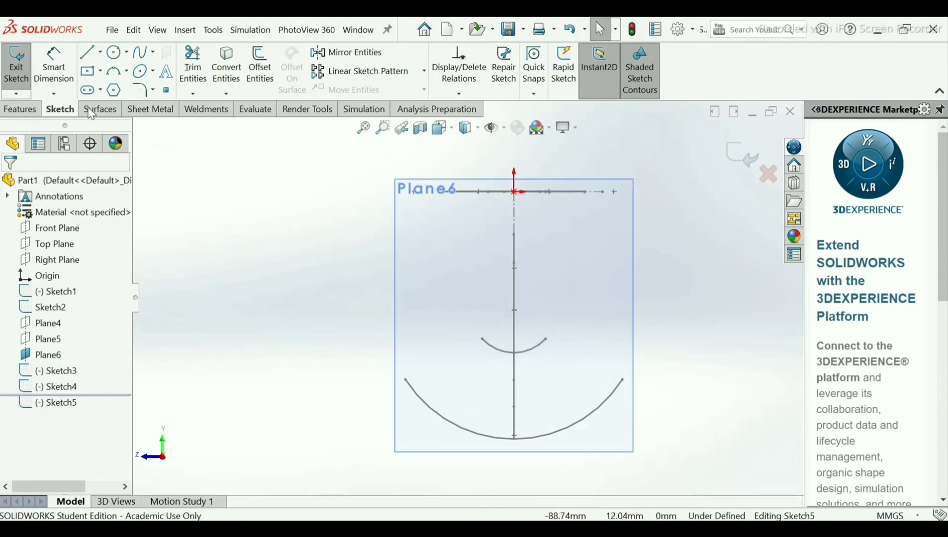
- Draw a downward-bulging three-point arc of about 11 mm radius across the vertical profile line on Plane6
left_click(112, 72)
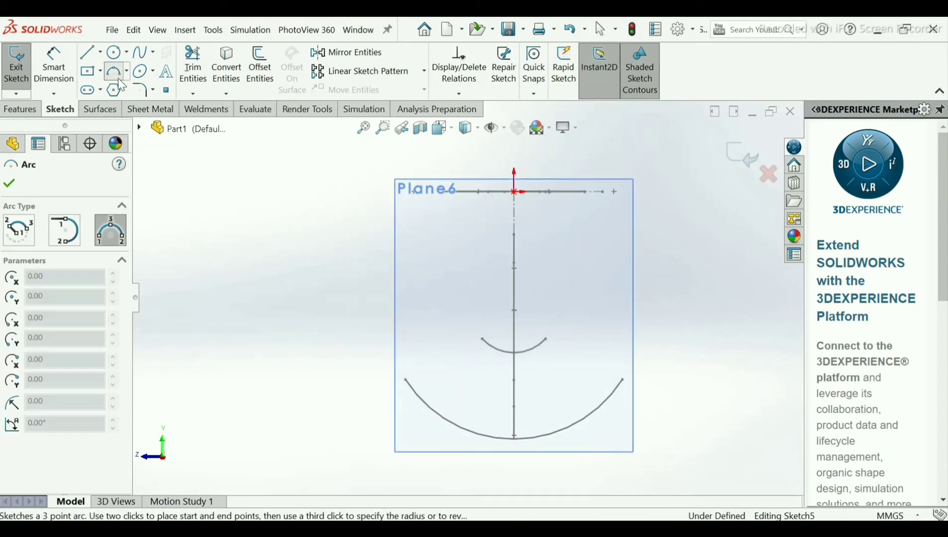
left_click(468, 280)
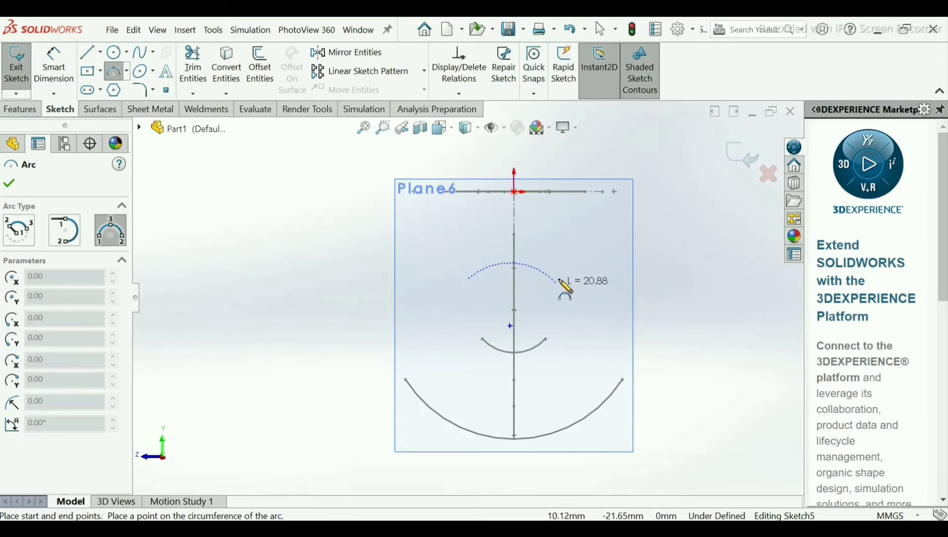
left_click(558, 280)
left_click(546, 308)
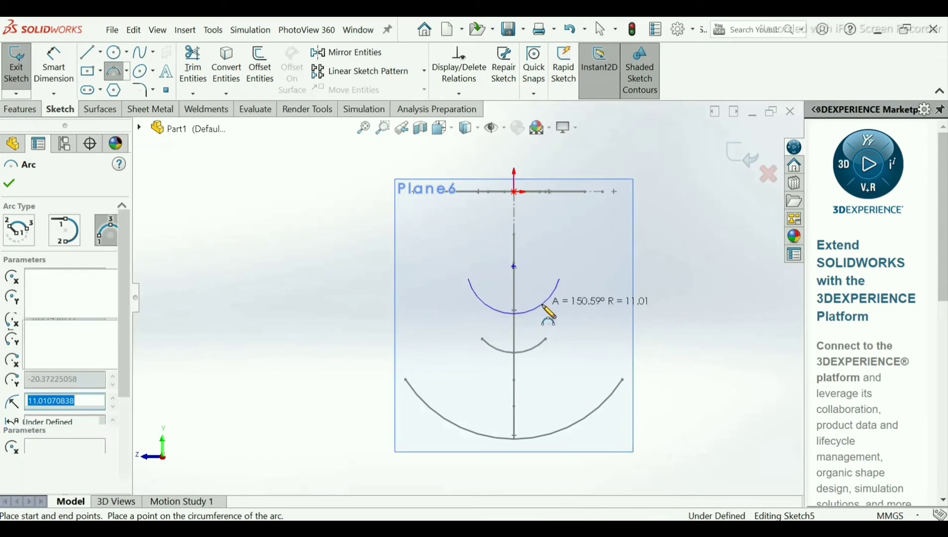
right_click(549, 311)
left_click(562, 316)
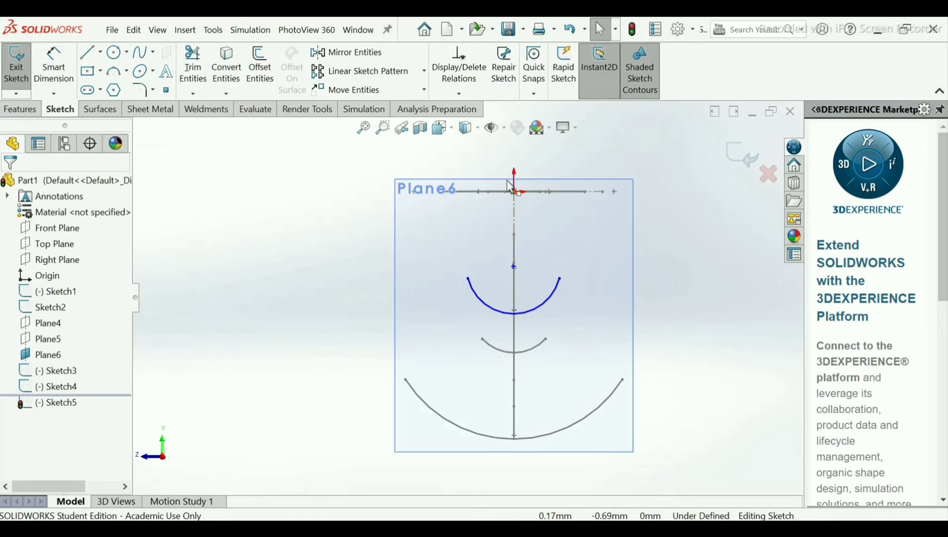
- Add a vertical relation between the Plane6 arc's centre point and the origin
left_click(456, 95)
left_click(461, 127)
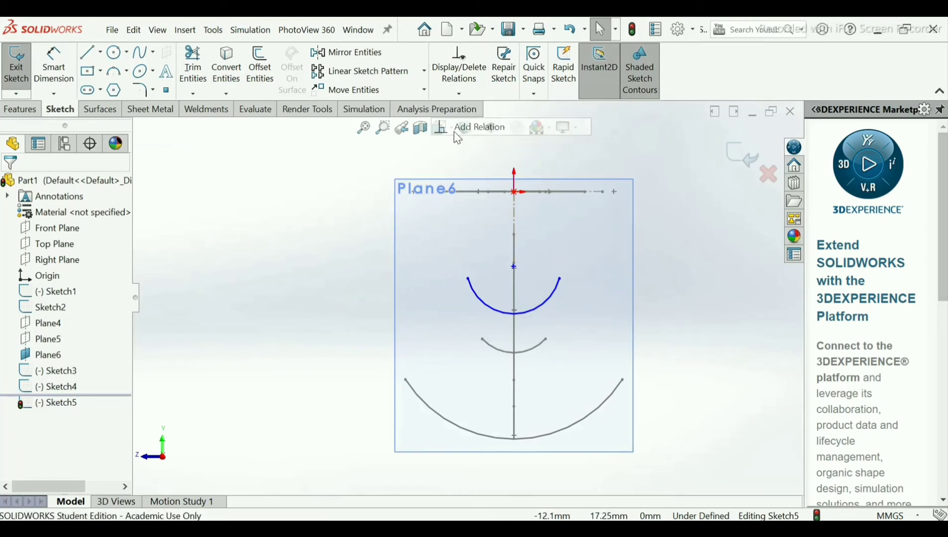
left_click(513, 266)
left_click(513, 192)
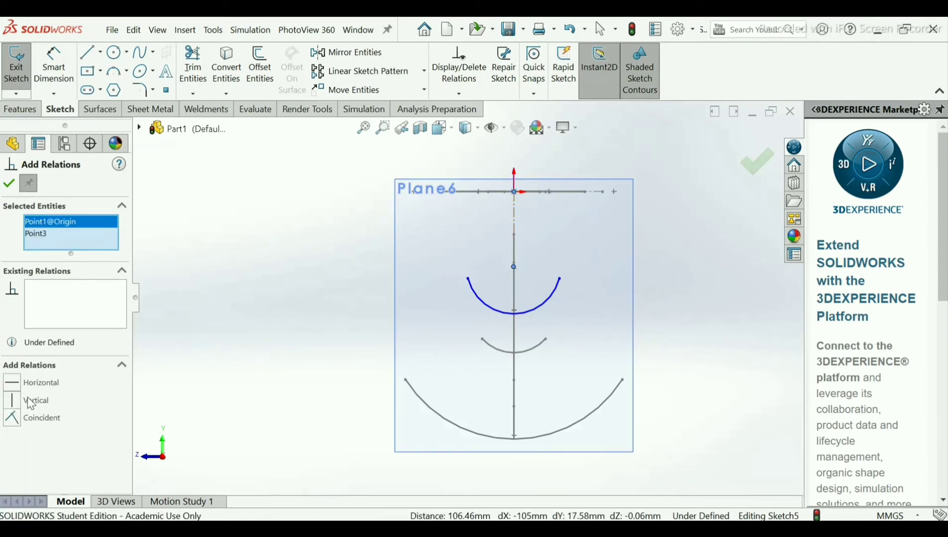
left_click(14, 400)
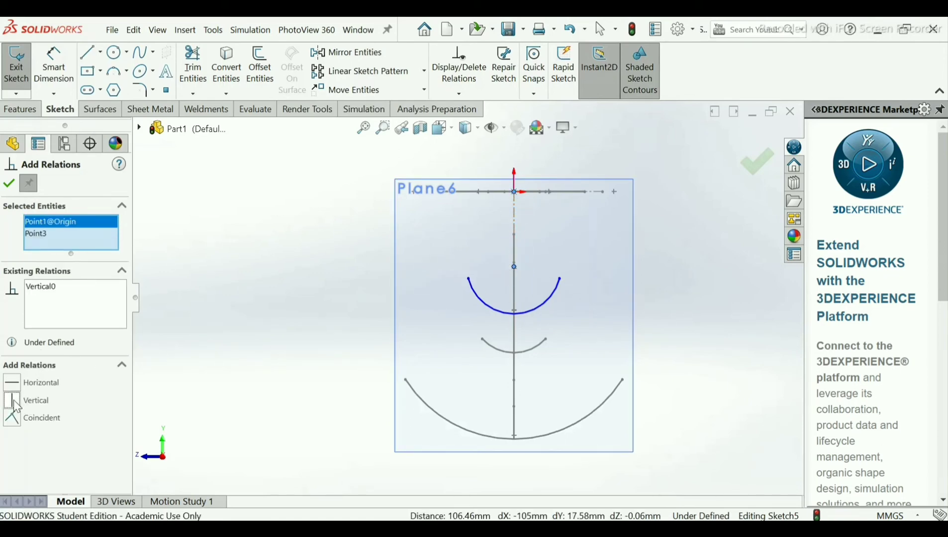
left_click(8, 186)
- Add a horizontal relation between the two endpoints of the Plane6 arc
middle_click_drag(293, 282, 315, 286)
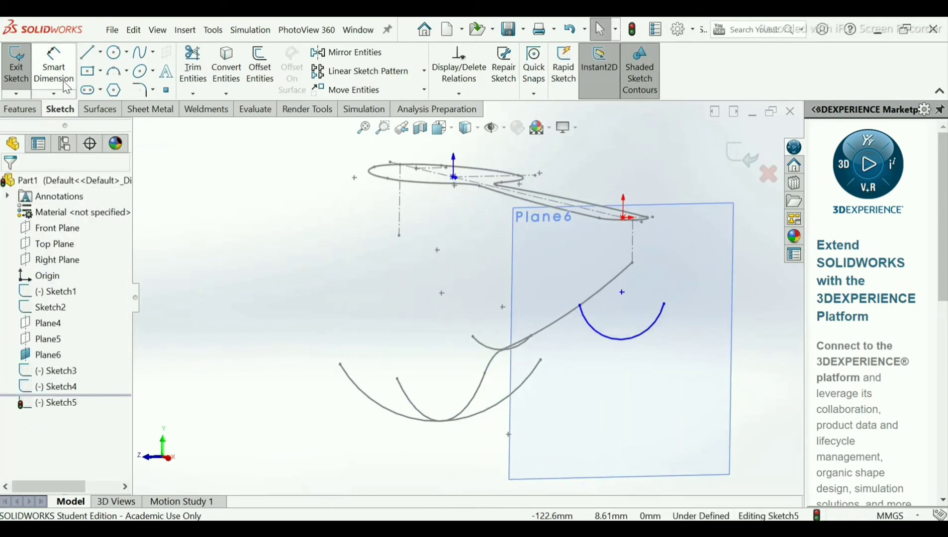
left_click(596, 308)
left_click(666, 307, "ctrl")
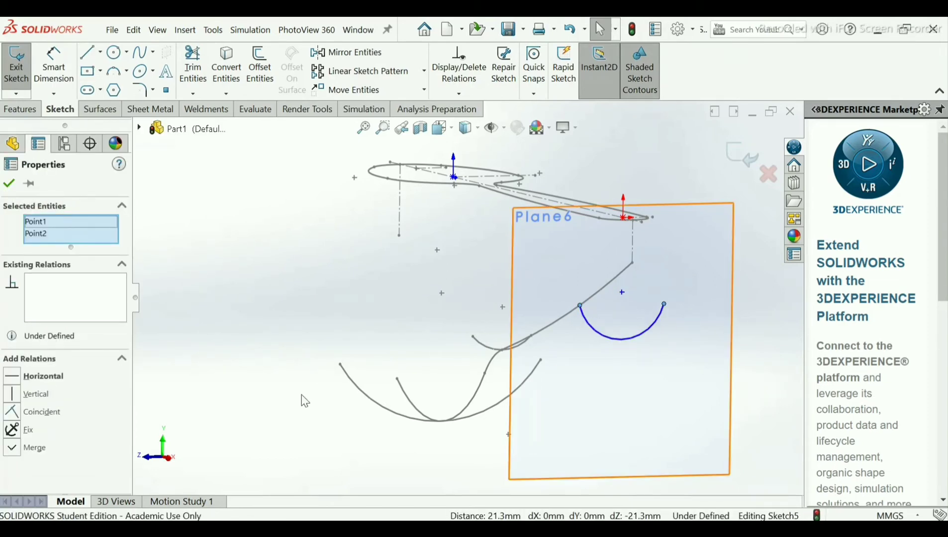
left_click(12, 378)
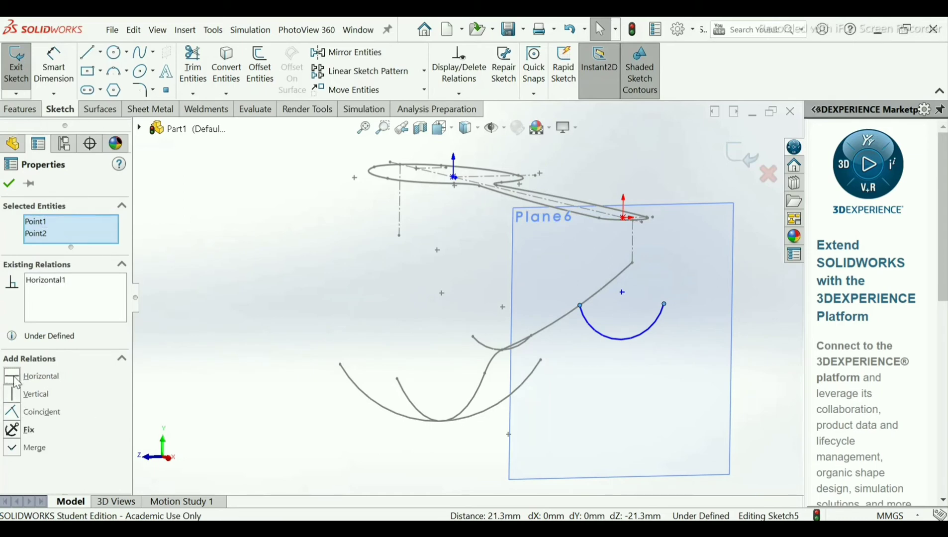
left_click(8, 185)
- Dimension the radius of the Plane6 arc and set it to 40 mm
key("d")
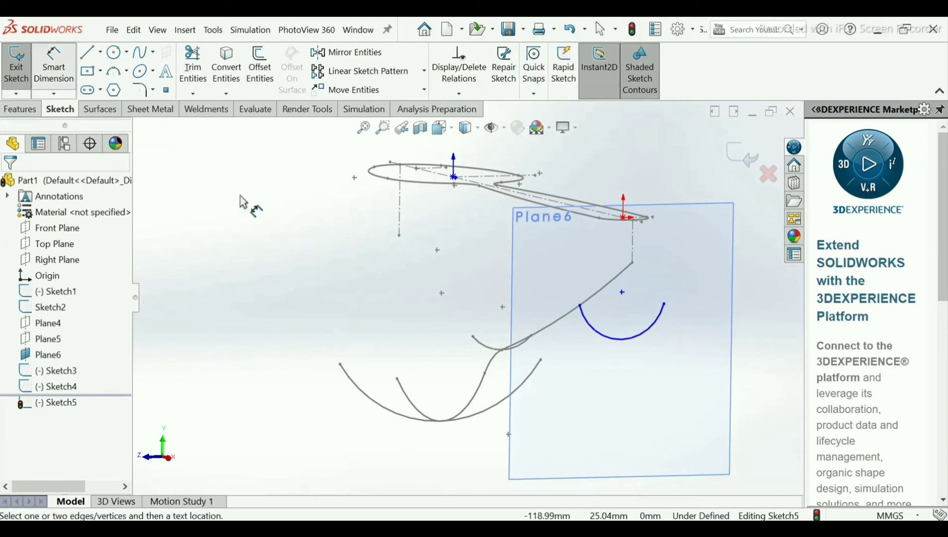
left_click(624, 339)
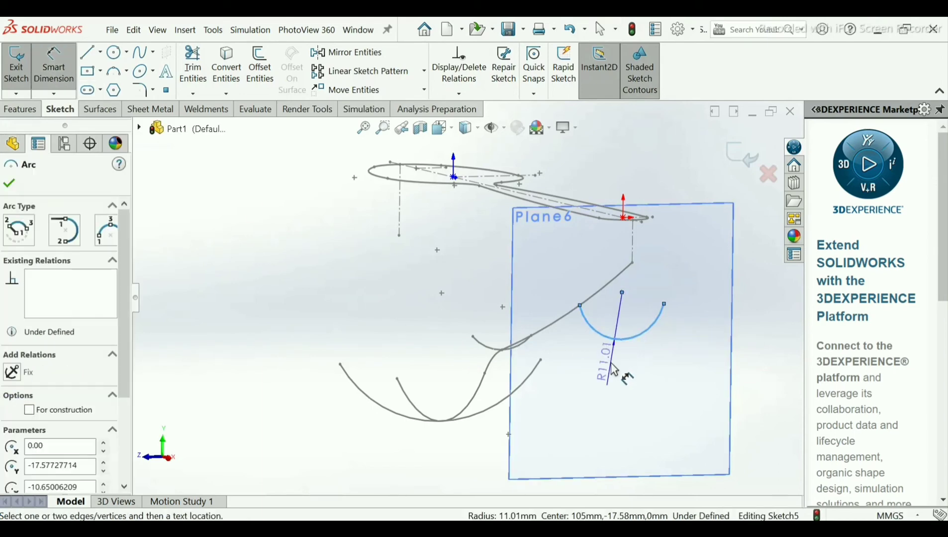
left_click(613, 368)
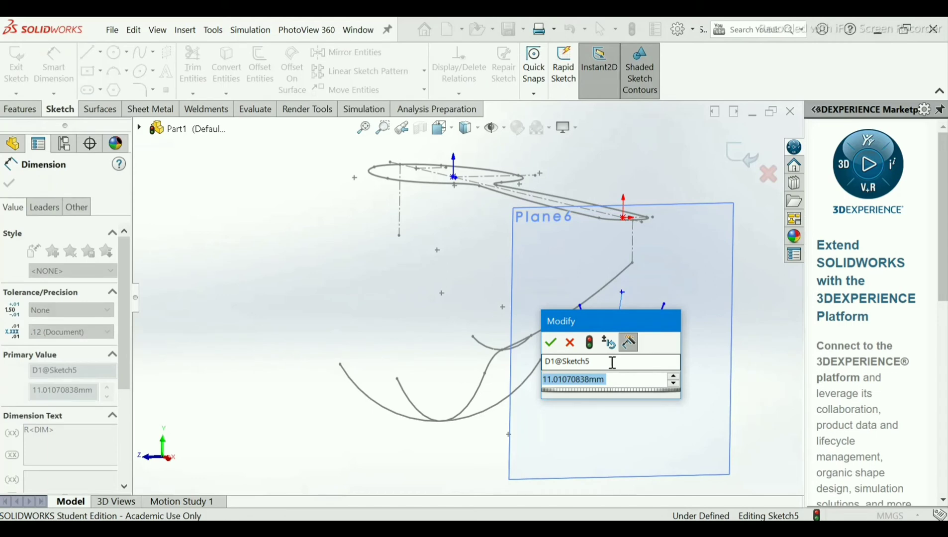
type("40")
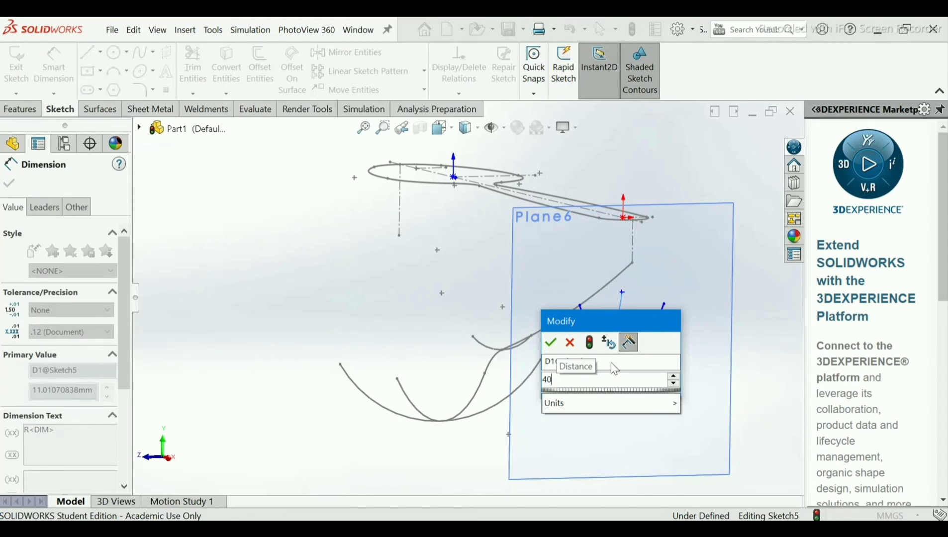
key("Return")
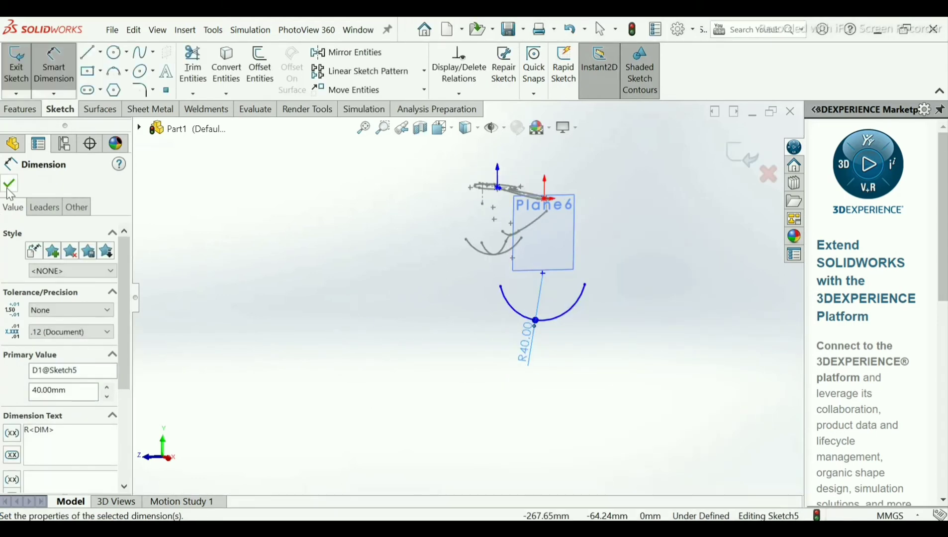
left_click(9, 185)
- Shorten the enlarged Plane6 arc by pulling one endpoint inward until the arc is about 43 mm wide
scroll(596, 233, "down", 3)
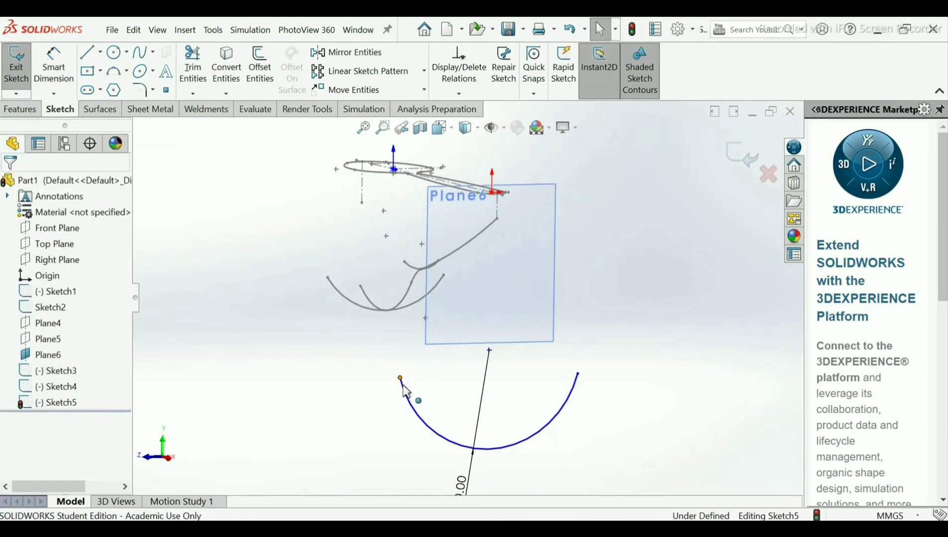
left_click_drag(401, 378, 441, 399)
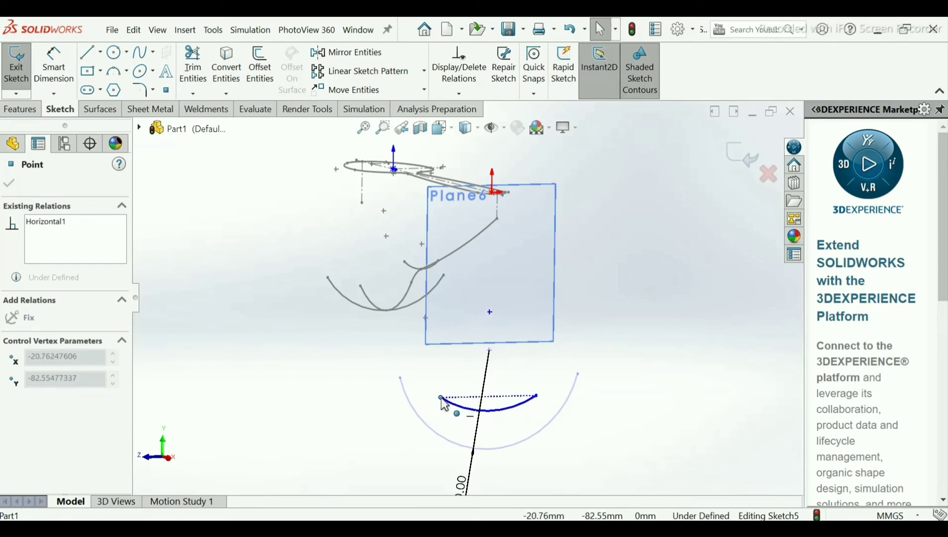
left_click(408, 397)
- Add a pierce relation between the Plane6 arc's midpoint and the handle's side profile curve in Sketch2
scroll(519, 338, "down", 2)
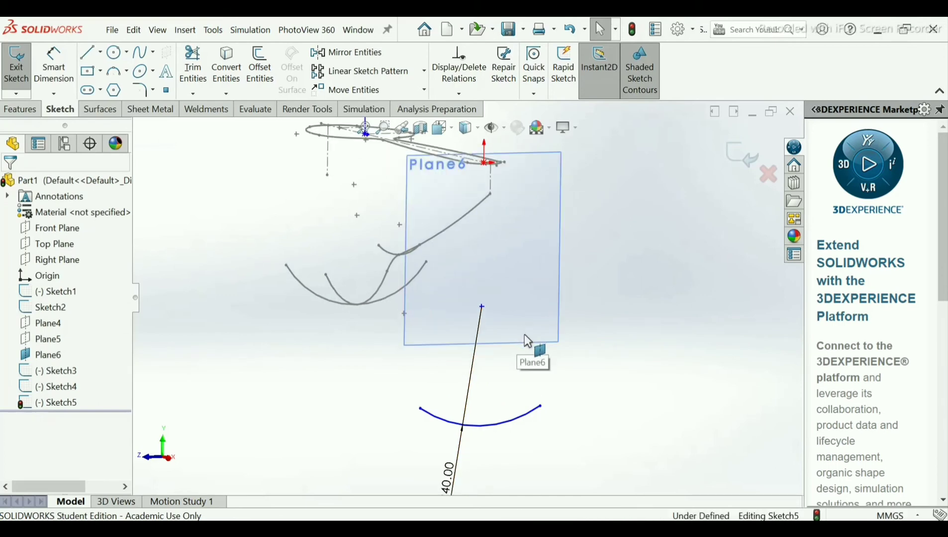
middle_click_drag(522, 335, 524, 347)
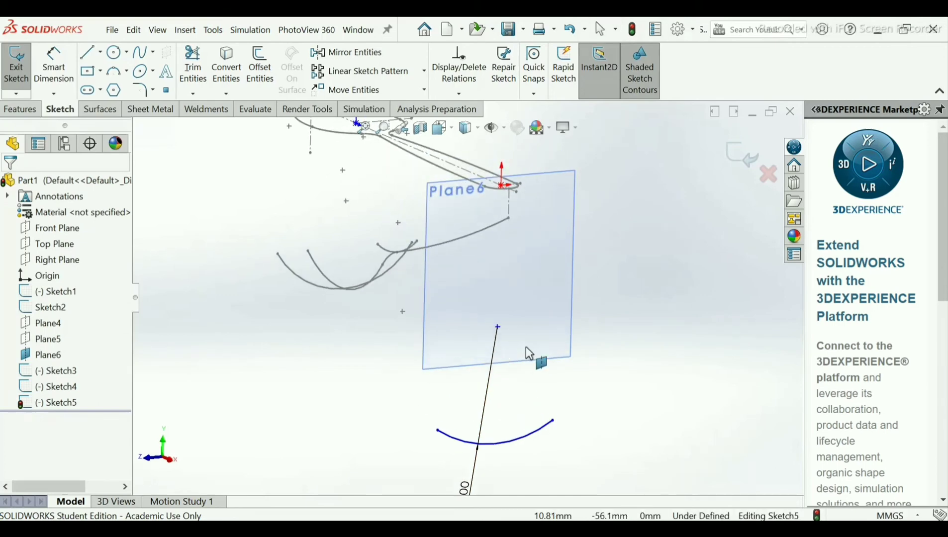
left_click(495, 445)
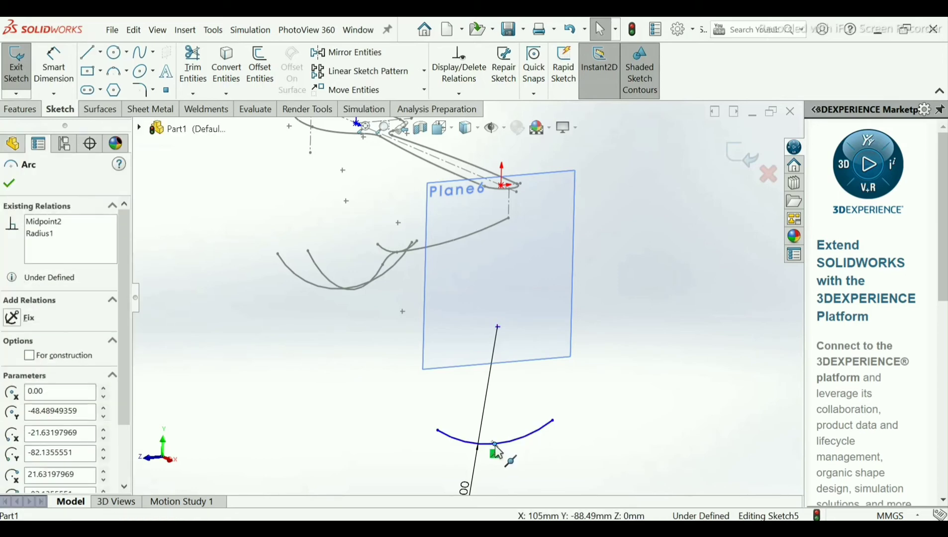
left_click(464, 238, "ctrl")
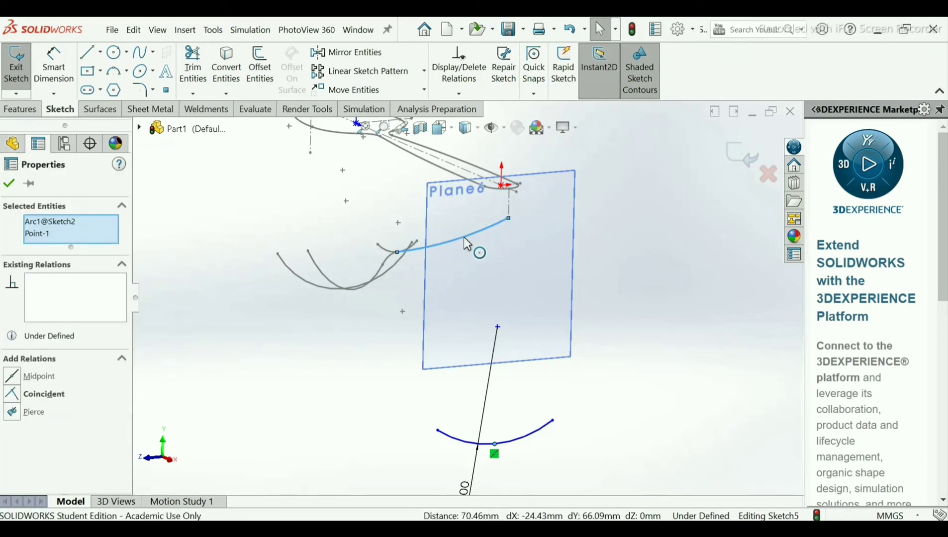
left_click(21, 412)
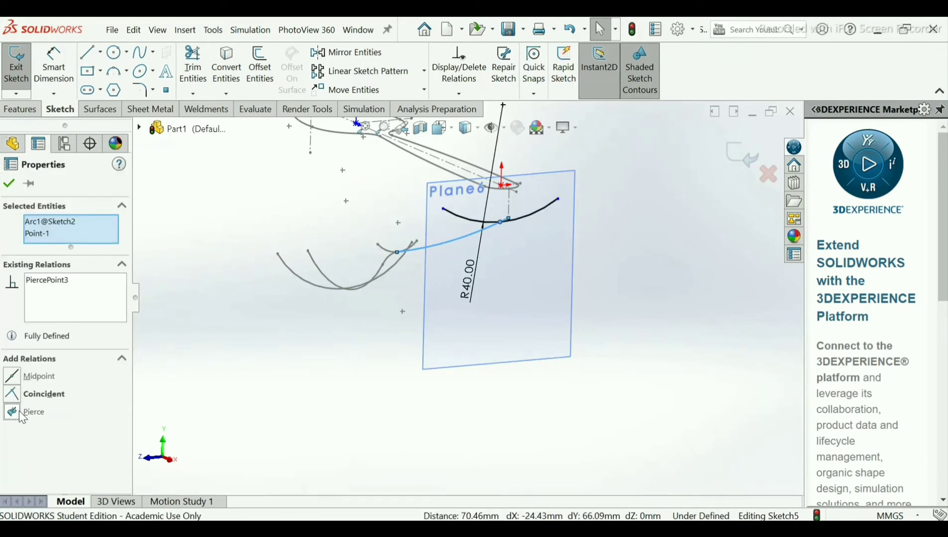
left_click(9, 185)
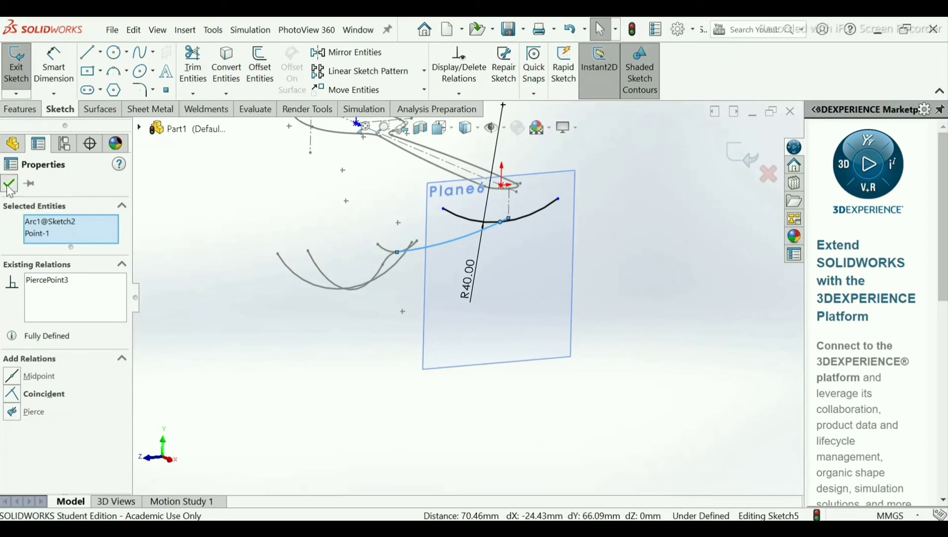
- Shorten the pierced Plane6 arc to about 31 mm wide by moving its endpoint closer to the profile curve
middle_click_drag(502, 246, 514, 272)
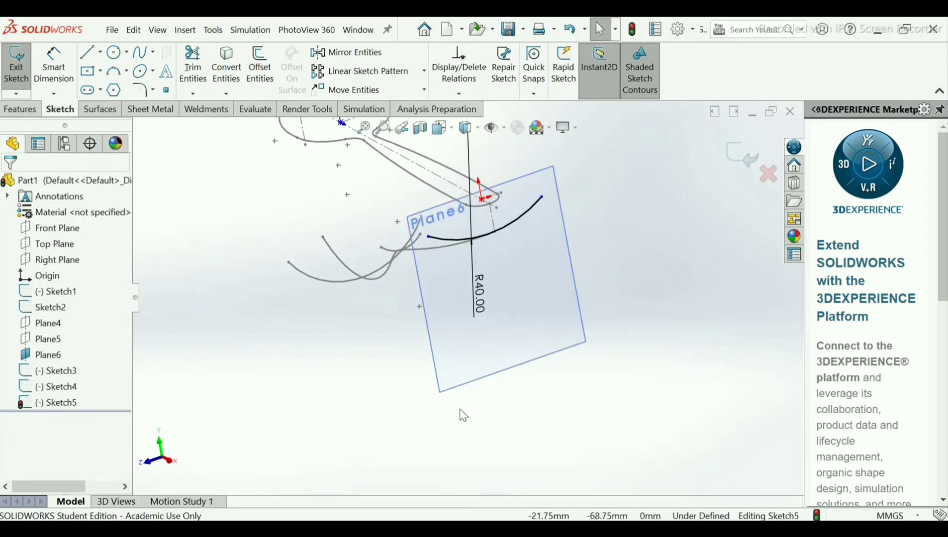
scroll(528, 266, "up", 2)
scroll(518, 210, "down", 2)
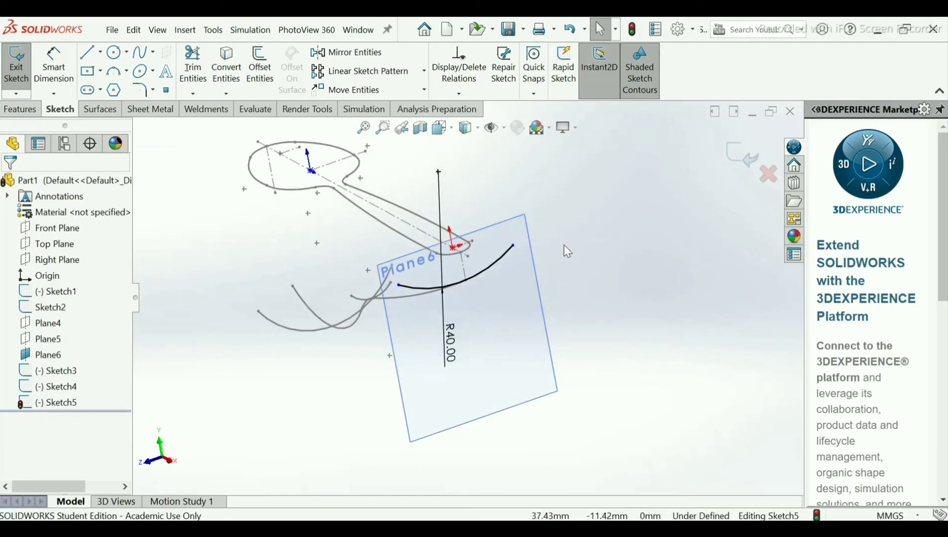
left_click(514, 247)
left_click_drag(513, 249, 501, 261)
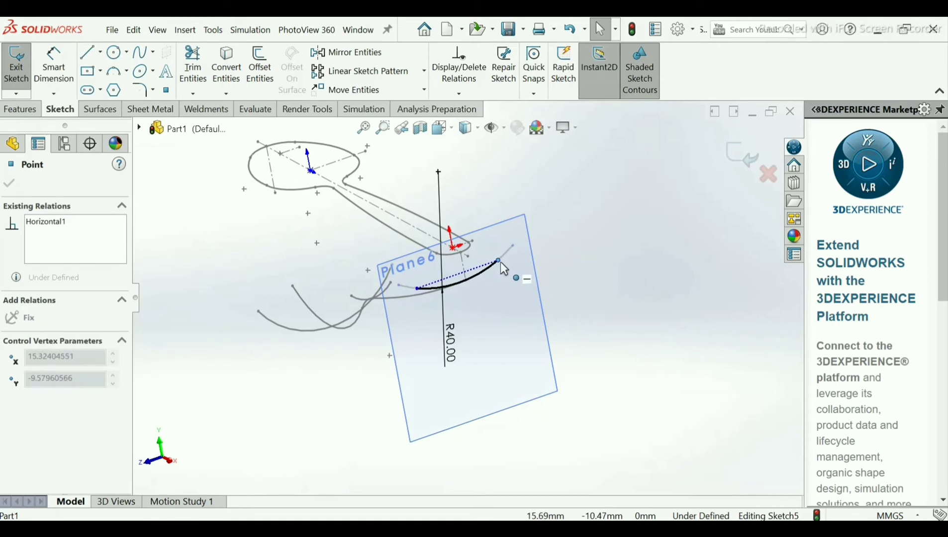
left_click(638, 275)
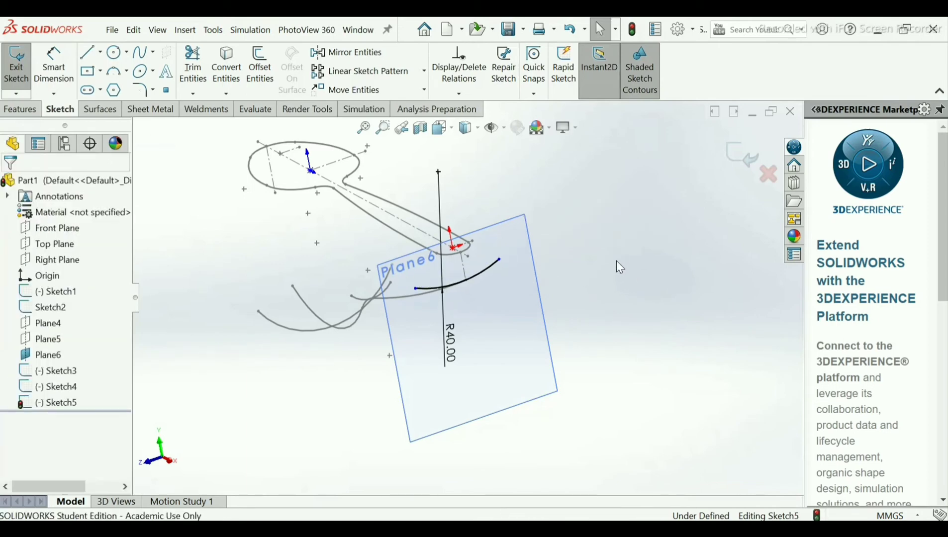
- Exit the handle-end arc sketch and hide Plane6
middle_click_drag(617, 265, 628, 264)
scroll(512, 226, "down", 3)
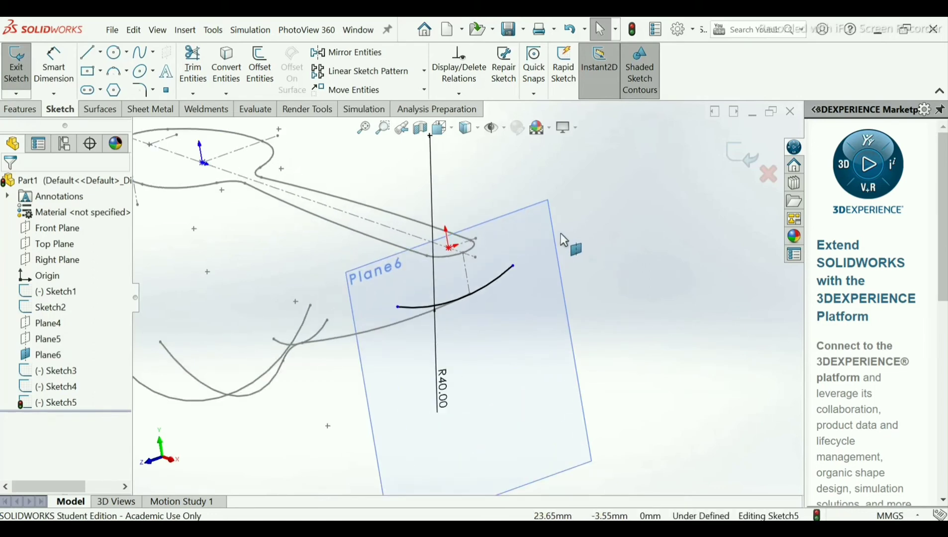
left_click(739, 160)
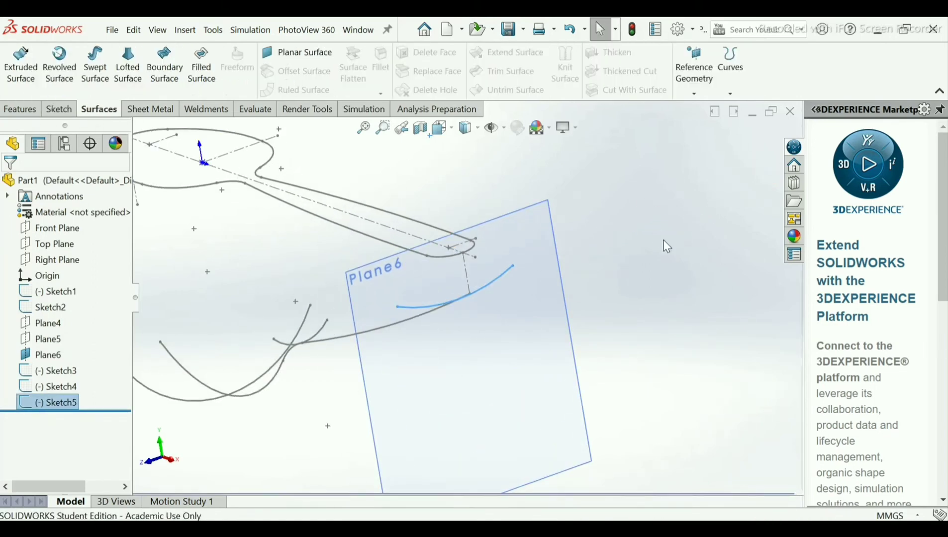
mouse_move(666, 246)
middle_mouse_down()
mouse_move(656, 237)
mouse_move(640, 275)
middle_mouse_up()
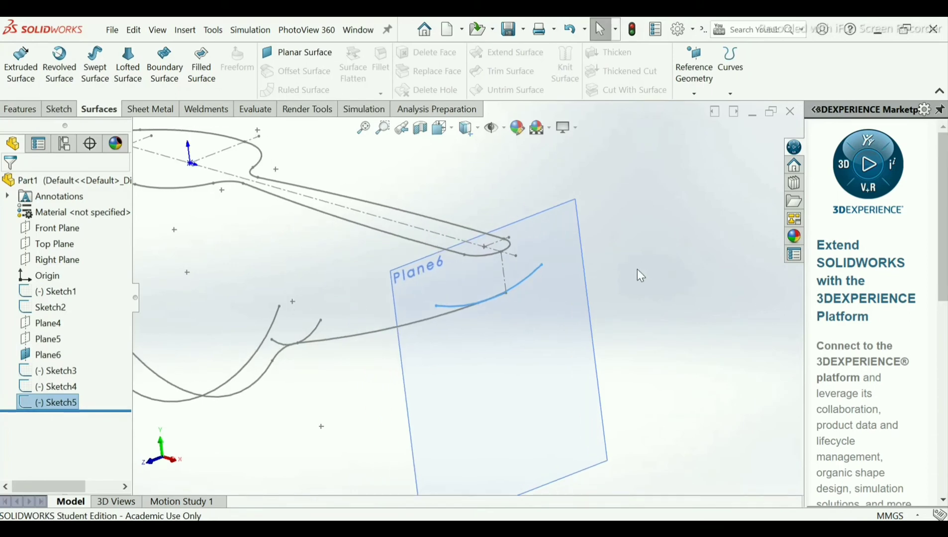
left_click(589, 332)
left_click(657, 296)
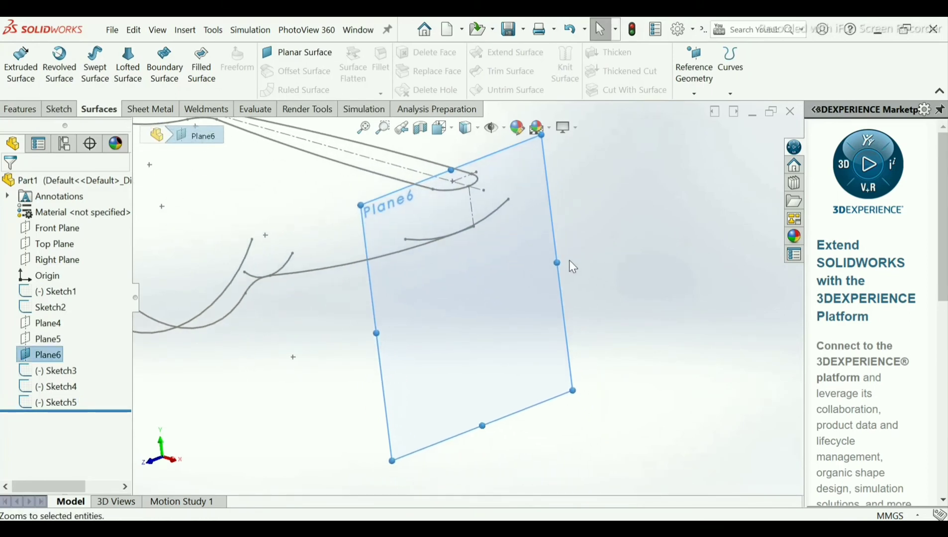
left_click(547, 256)
left_click(619, 228)
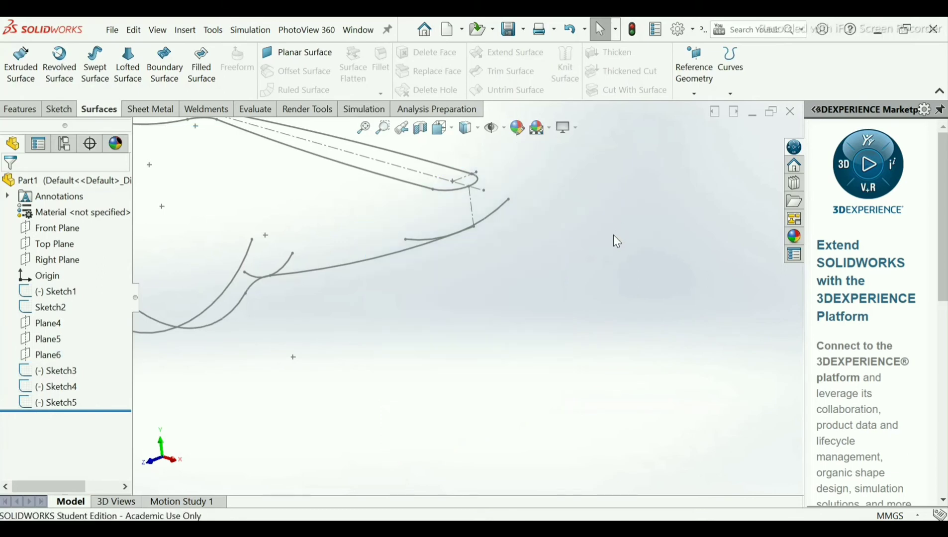
- Start a boundary surface with the bowl cross-section arc as an open loop and the neck arc Sketch4 as Direction 1 profiles
mouse_move(613, 237)
middle_mouse_down()
mouse_move(593, 236)
mouse_move(585, 216)
mouse_move(653, 243)
mouse_move(372, 204)
mouse_move(318, 213)
mouse_move(354, 233)
mouse_move(356, 213)
middle_mouse_up()
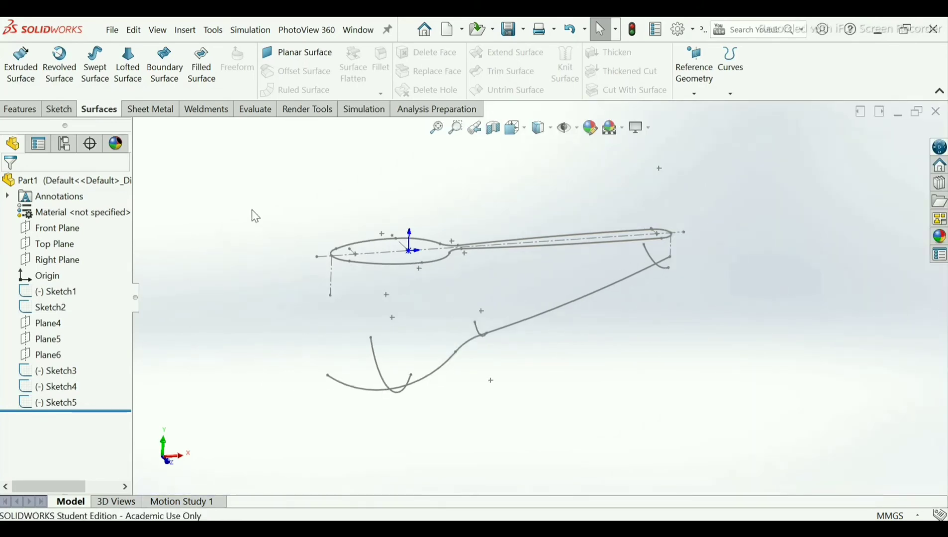
scroll(429, 263, "down", 2)
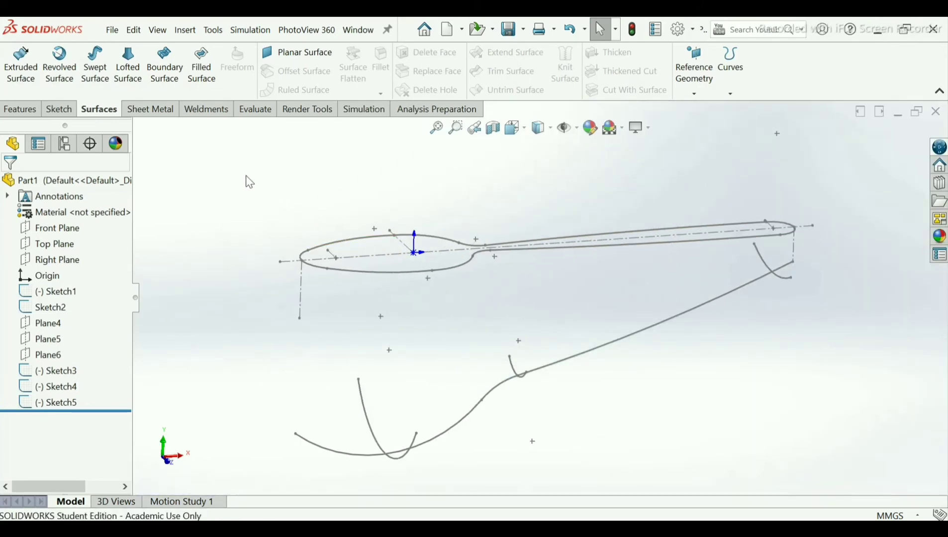
left_click(167, 82)
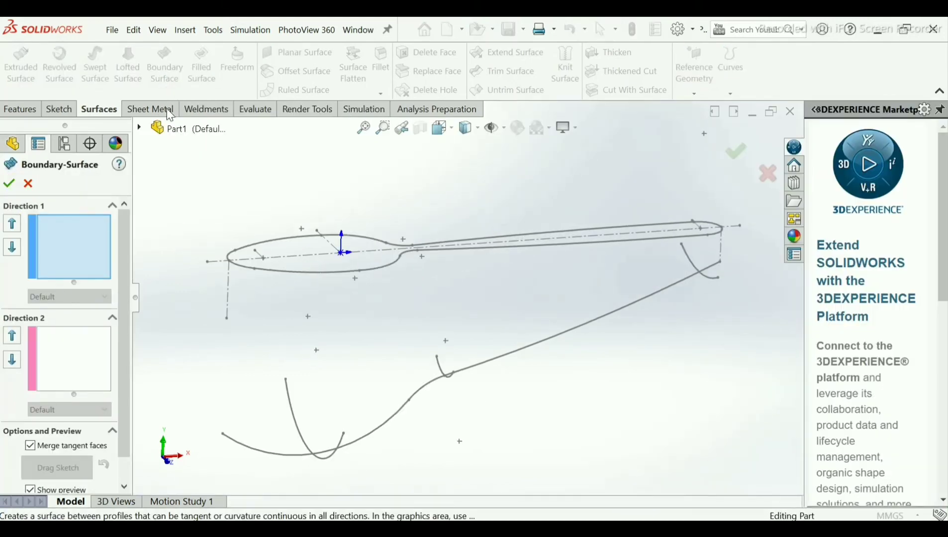
right_click(77, 238)
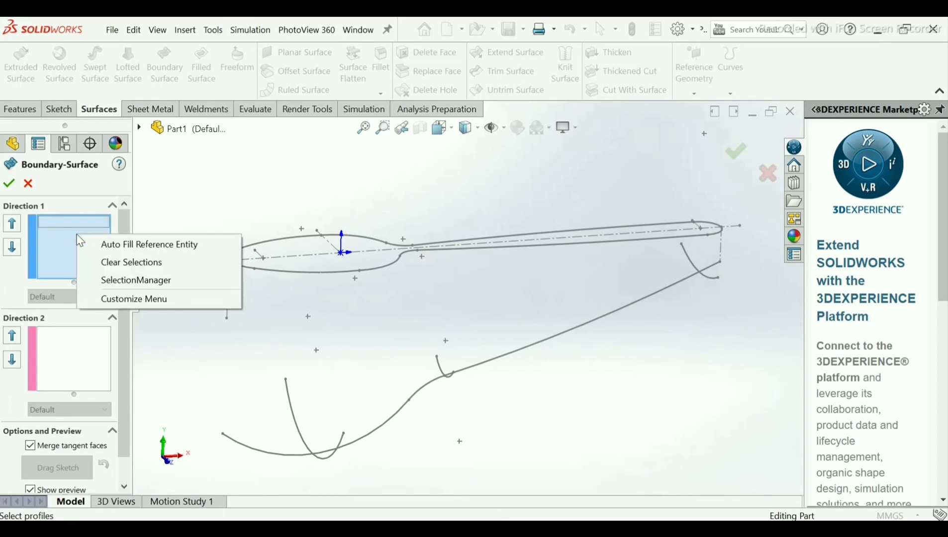
left_click(112, 288)
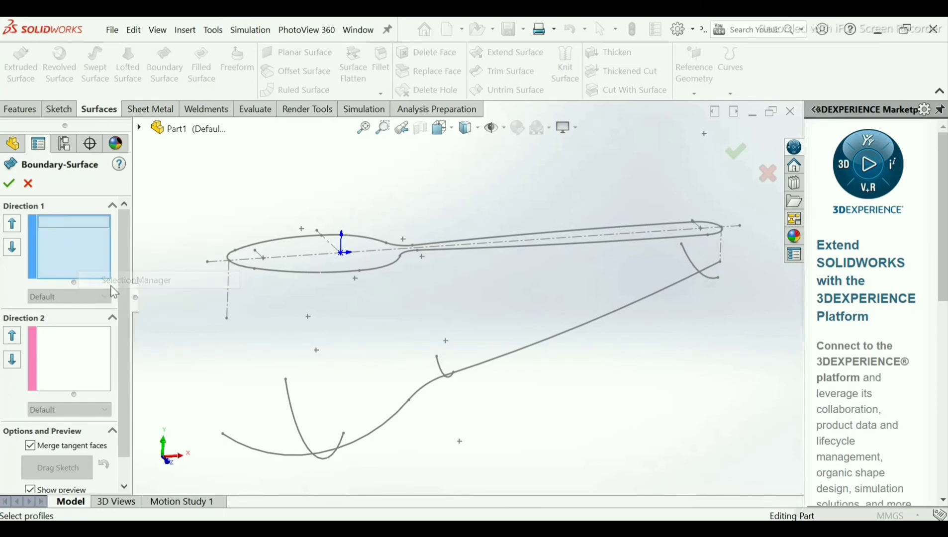
left_click(298, 427)
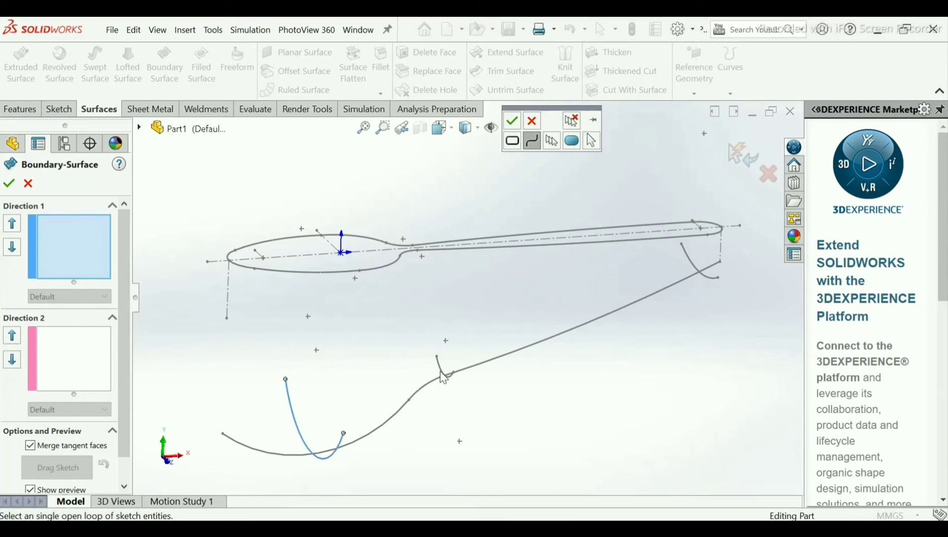
left_click(515, 121)
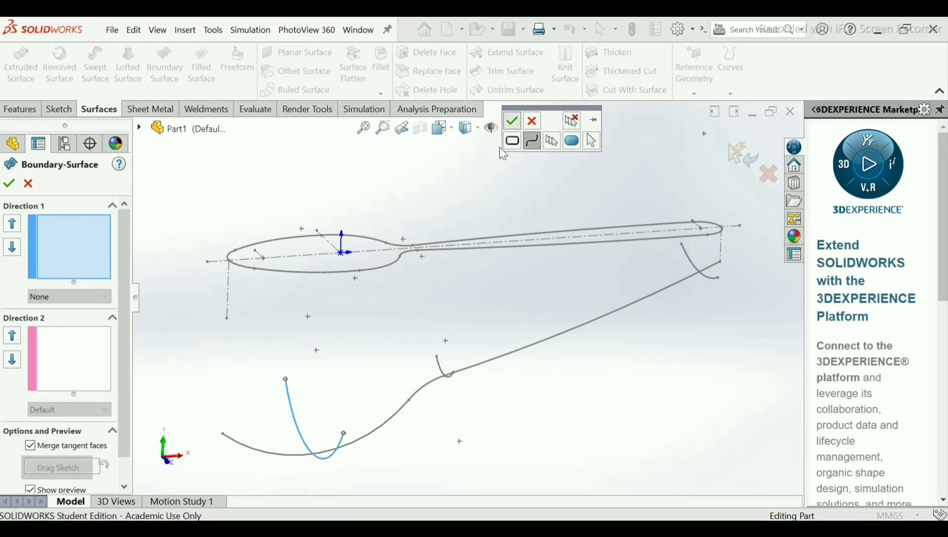
left_click(438, 364)
middle_click_drag(440, 367, 458, 387)
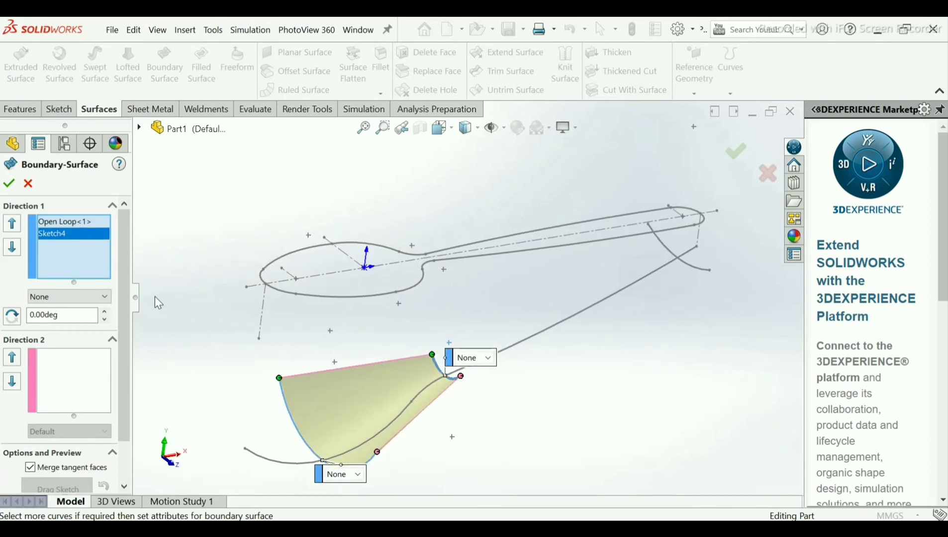
- Add the handle-end arc as an open-loop third profile in Direction 1 of the boundary surface
right_click(61, 255)
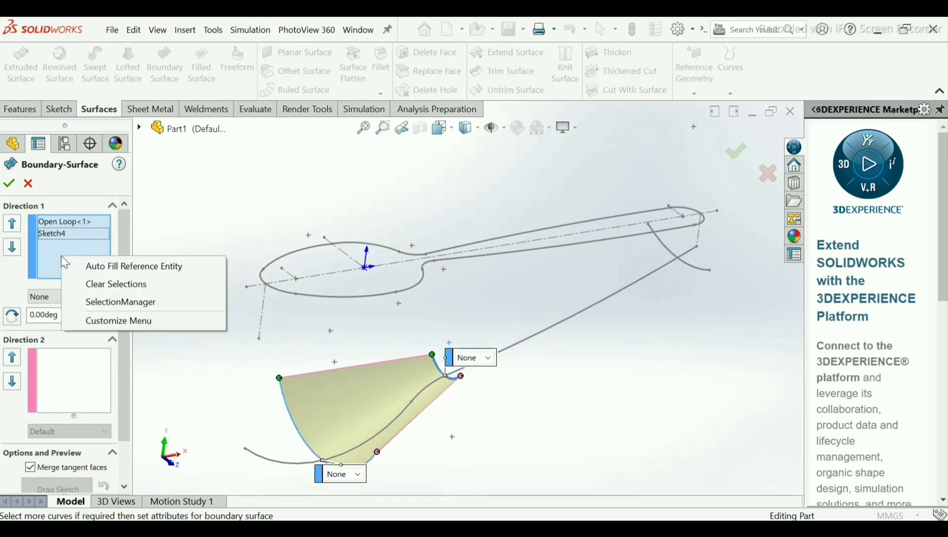
left_click(97, 301)
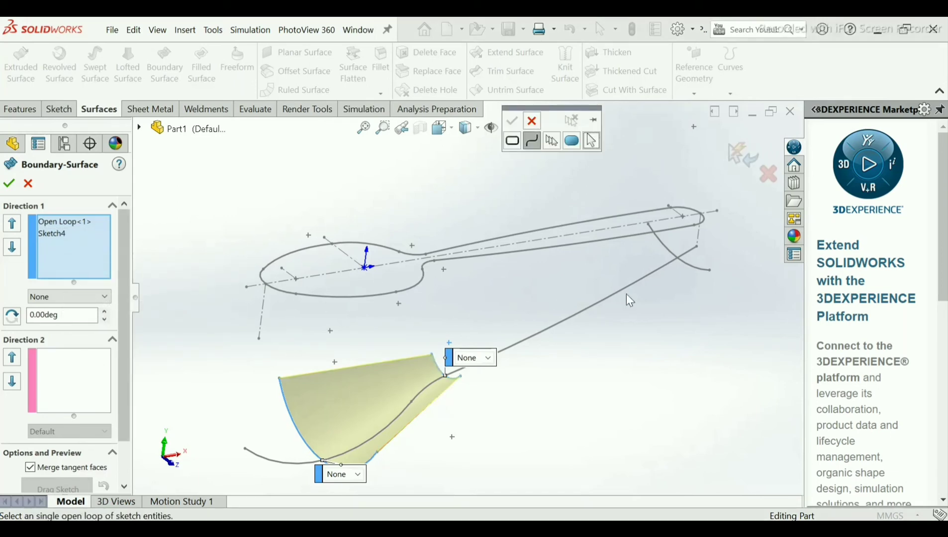
left_click(692, 271)
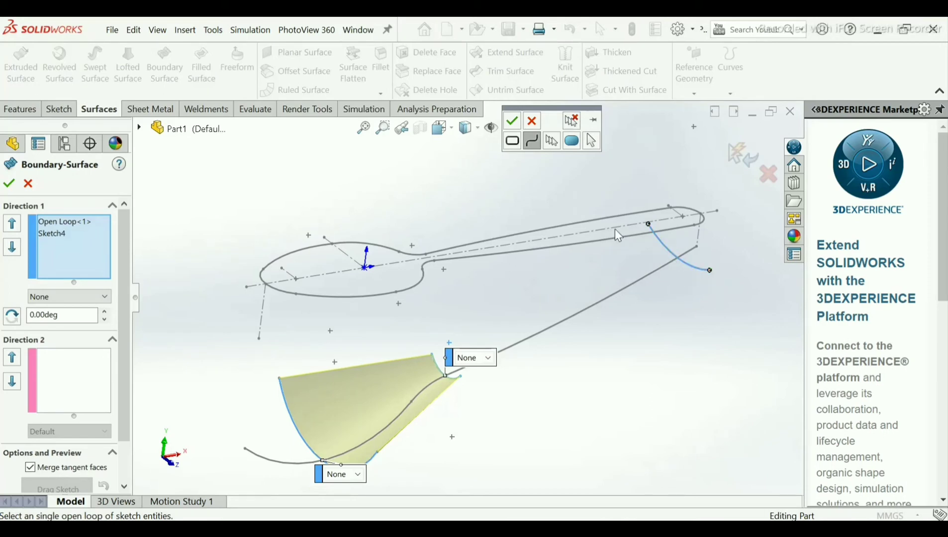
left_click(512, 122)
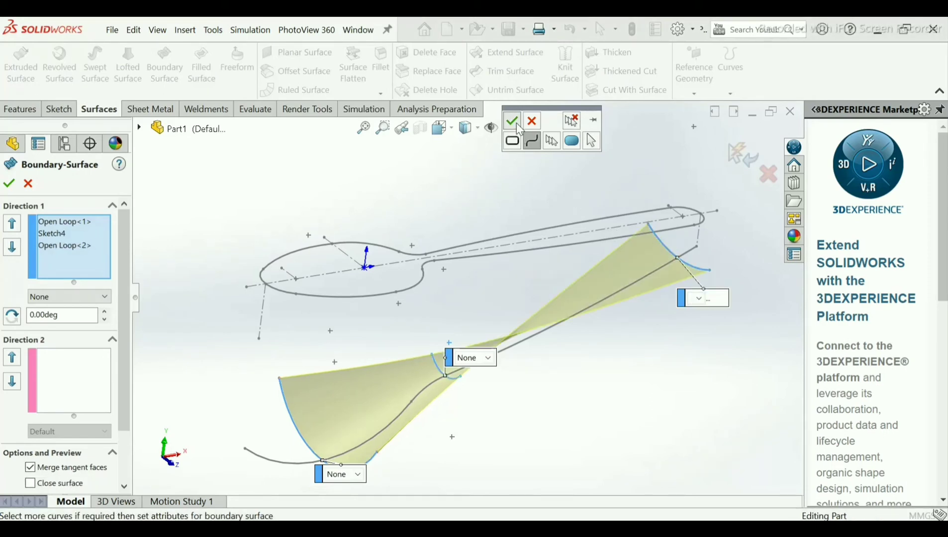
scroll(547, 294, "down", 4)
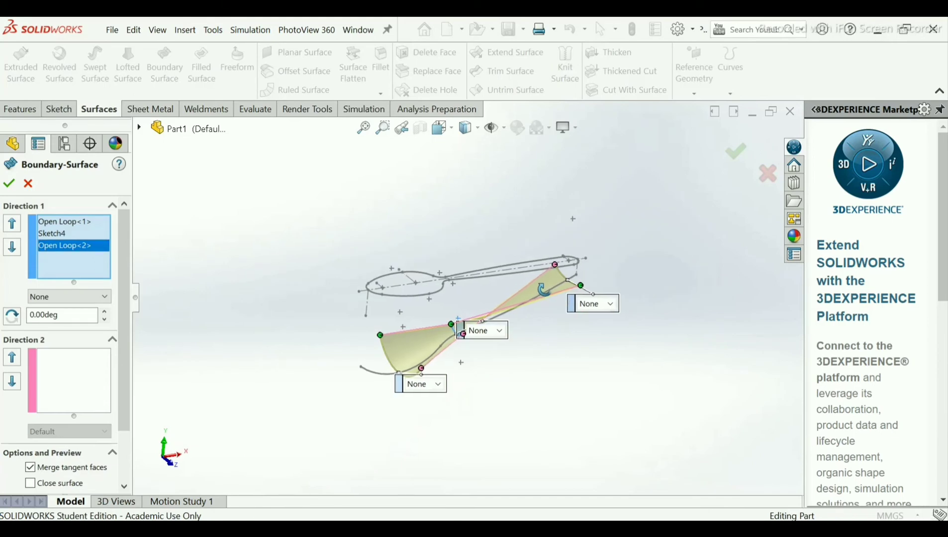
- Remove the handle-end arc from the Direction 1 profiles of the boundary surface
middle_click_drag(547, 294, 536, 298)
scroll(535, 299, "down", 1)
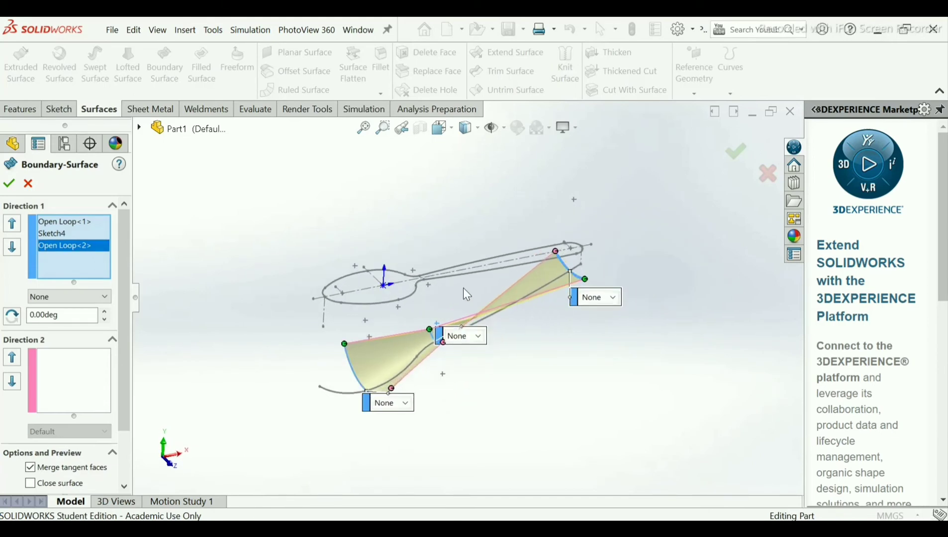
scroll(466, 293, "down", 1)
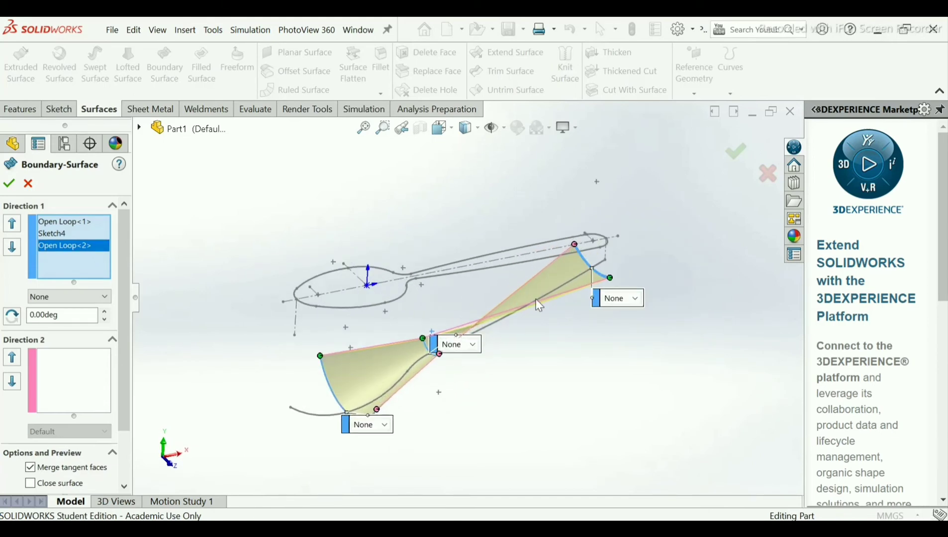
right_click(67, 255)
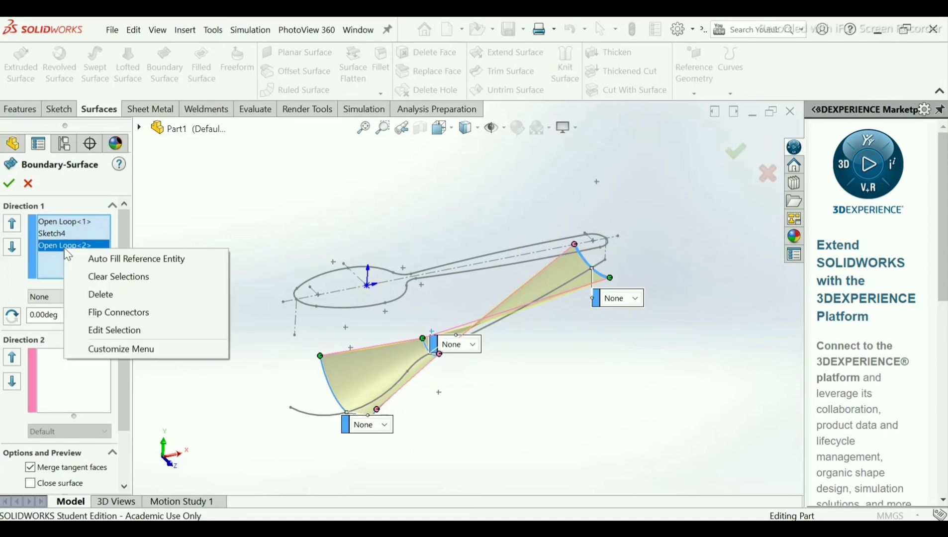
left_click(91, 297)
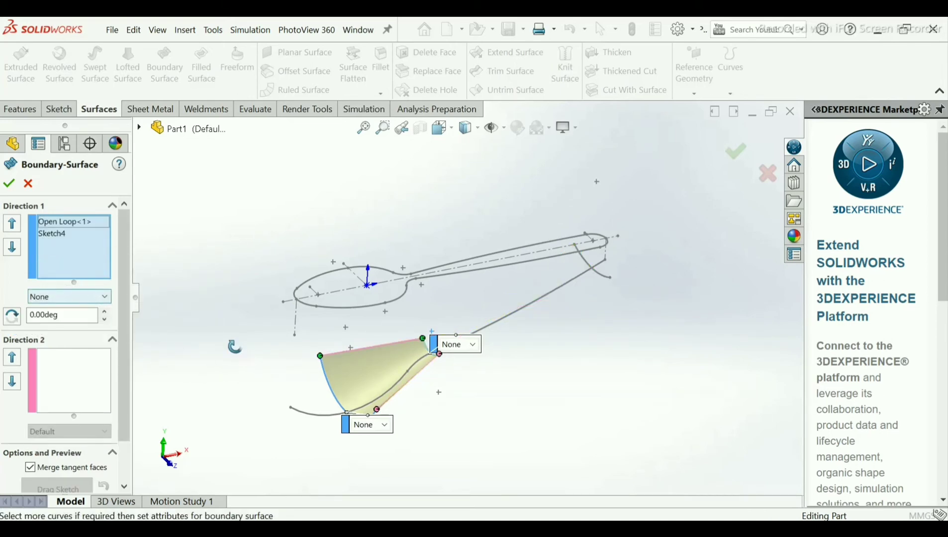
- Add the side profile Sketch2 as the Direction 2 curve of the boundary surface and inspect the preview
middle_click_drag(251, 358, 224, 353)
left_click(78, 386)
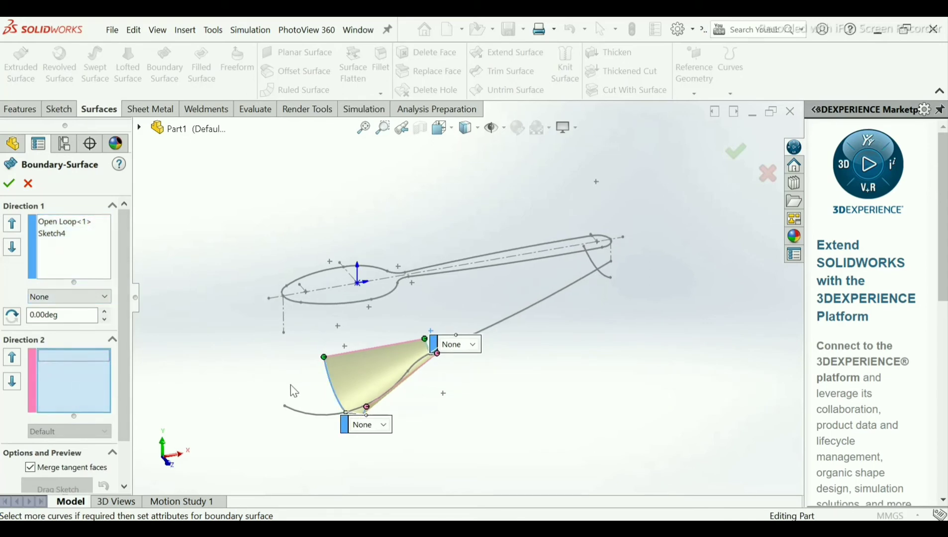
key("f")
scroll(468, 309, "down", 5)
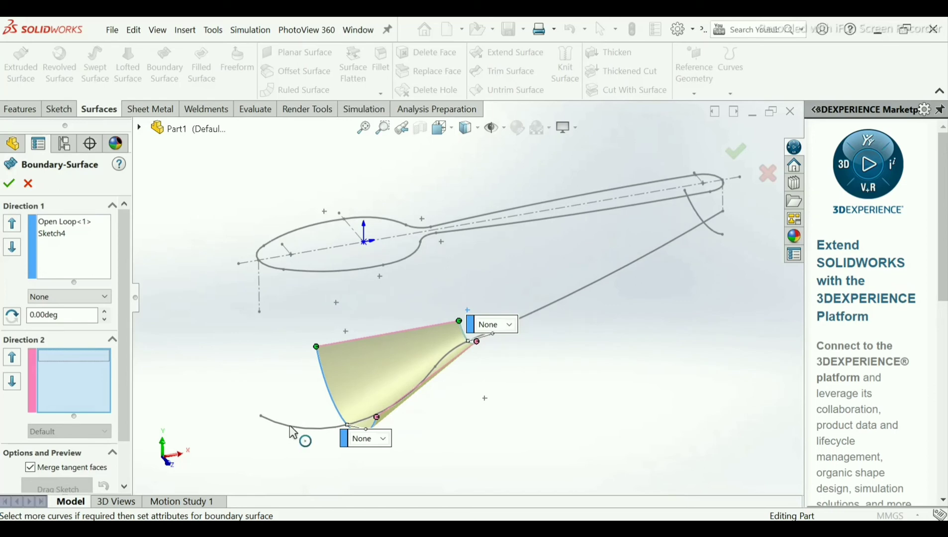
left_click(290, 427)
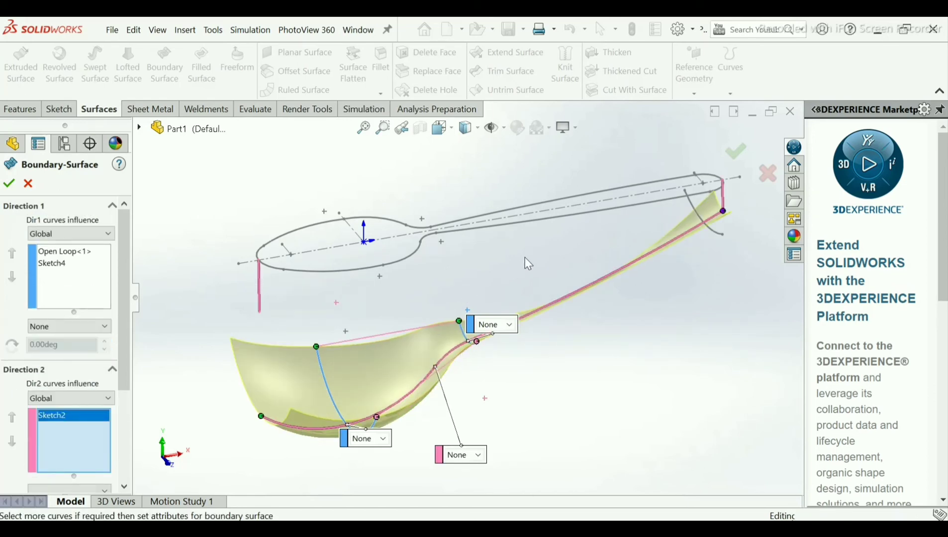
mouse_move(528, 264)
middle_mouse_down()
mouse_move(541, 260)
mouse_move(548, 271)
mouse_move(528, 271)
middle_mouse_up()
scroll(532, 292, "down", 3)
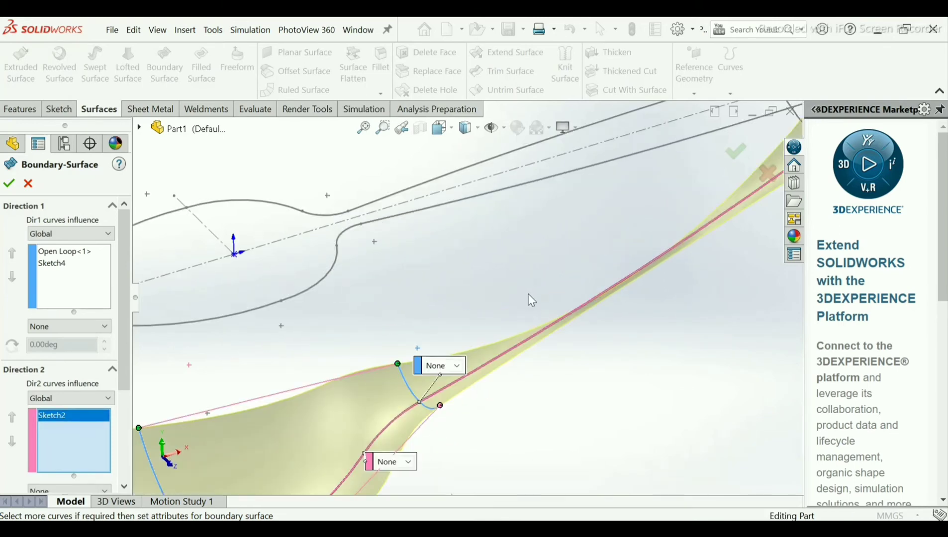
scroll(528, 294, "up", 3)
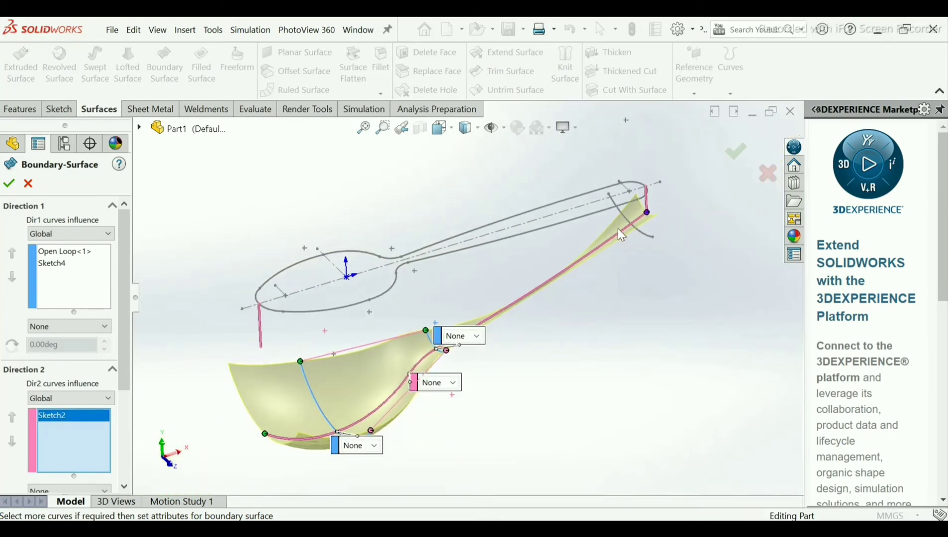
- Try adding the handle-end arc back to Direction 1 as an open loop and inspect the preview around the neck
left_click(93, 301)
right_click(94, 298)
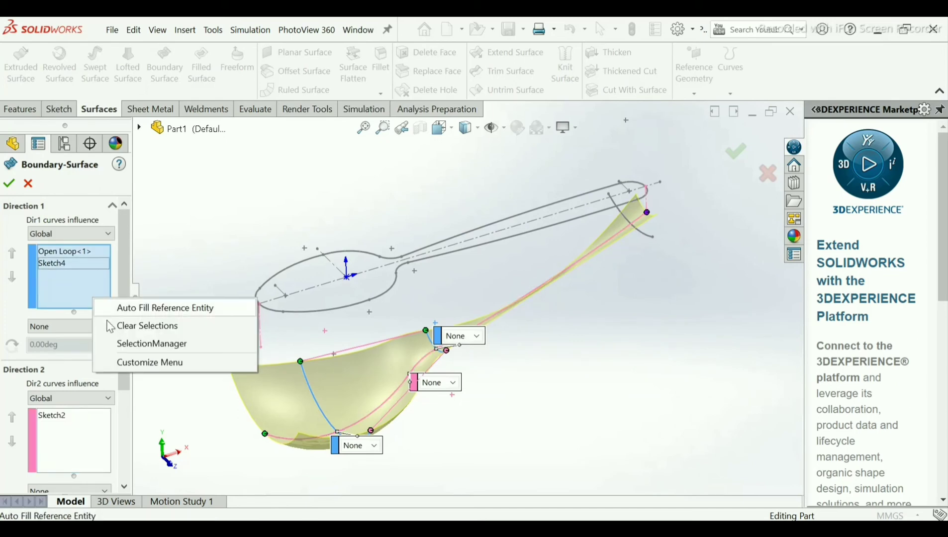
left_click(121, 344)
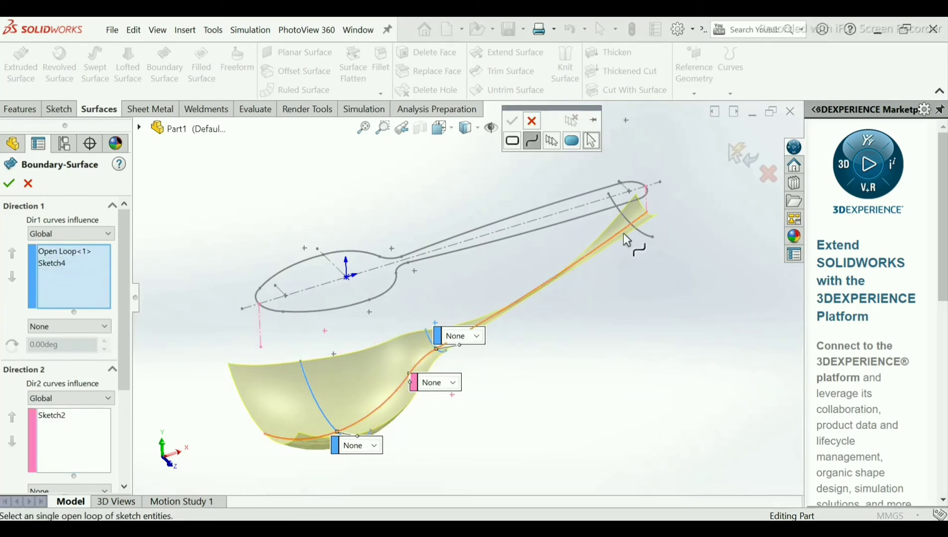
left_click(640, 234)
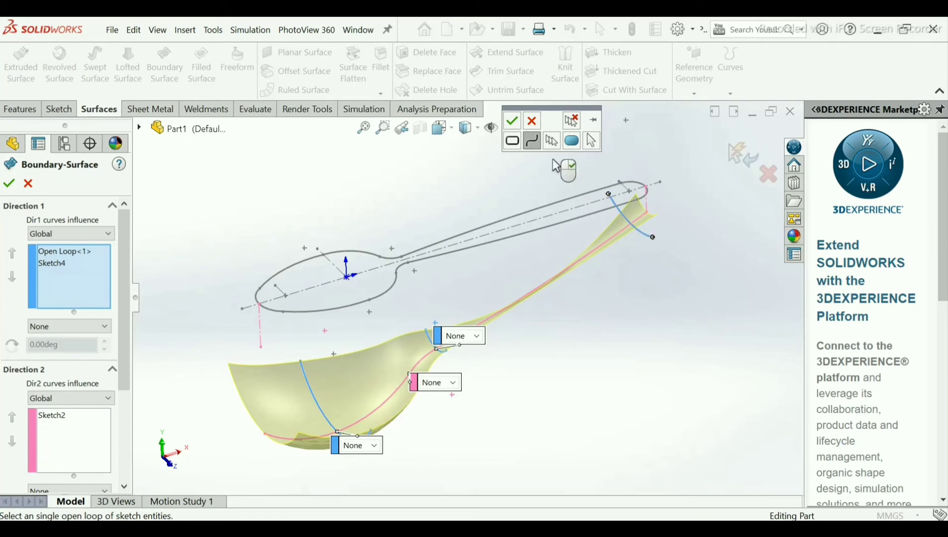
left_click(512, 121)
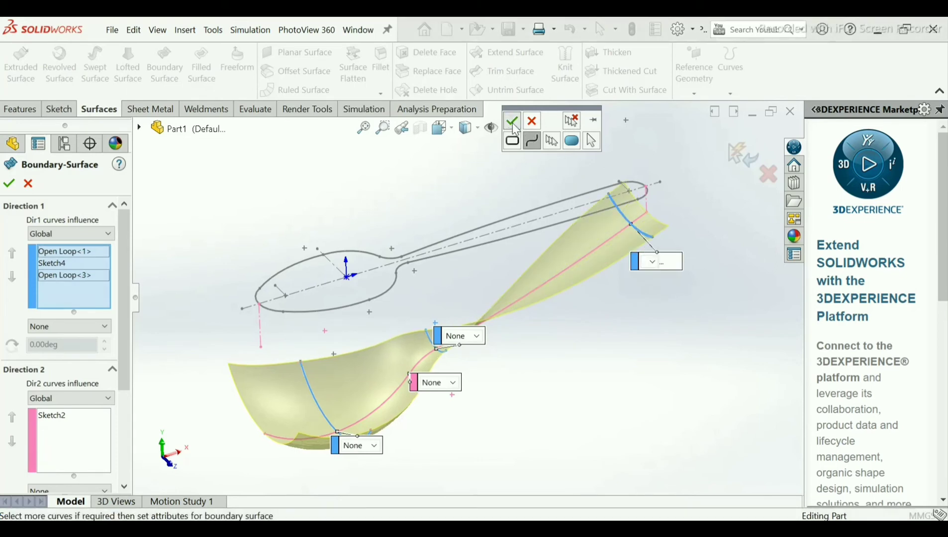
middle_click_drag(491, 243, 524, 255)
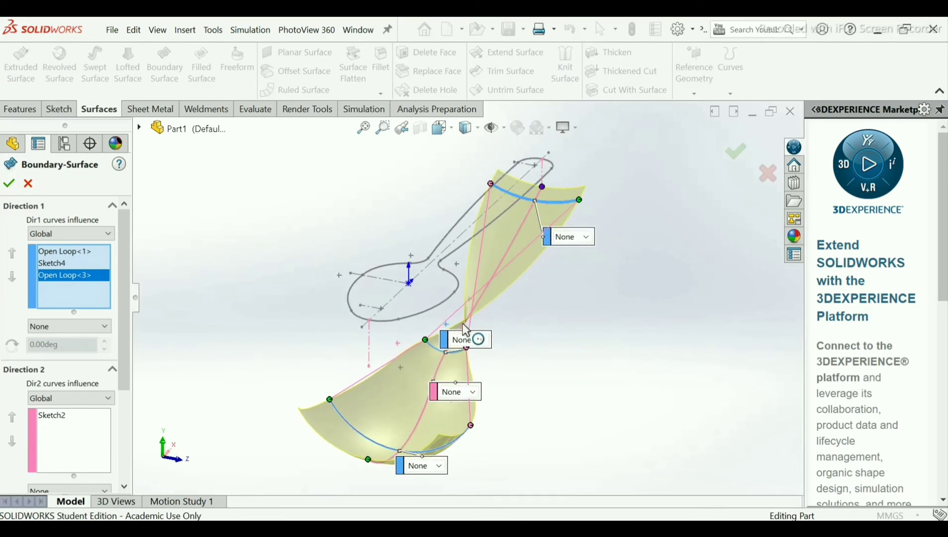
scroll(473, 320, "down", 3)
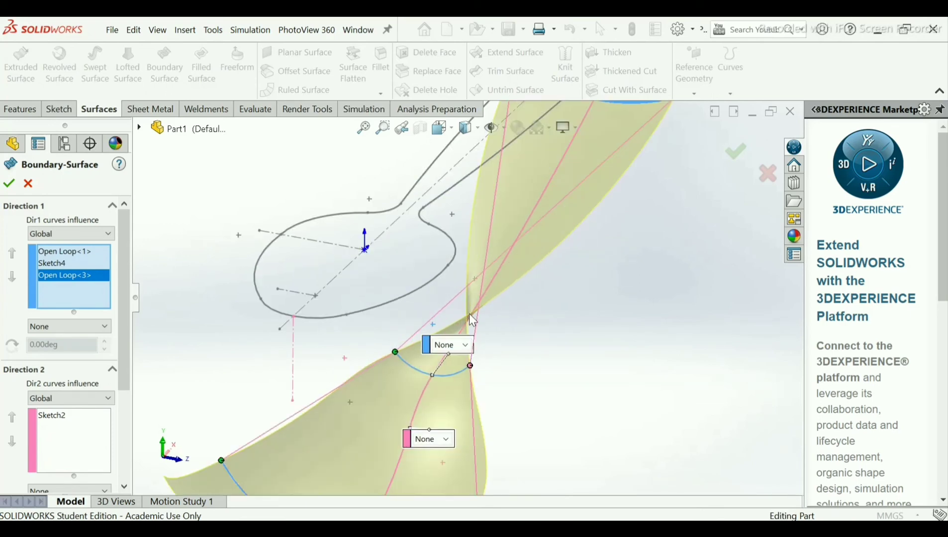
- Clear all selected curves from Direction 1 and Direction 2 of the boundary surface
right_click(62, 264)
left_click(99, 289)
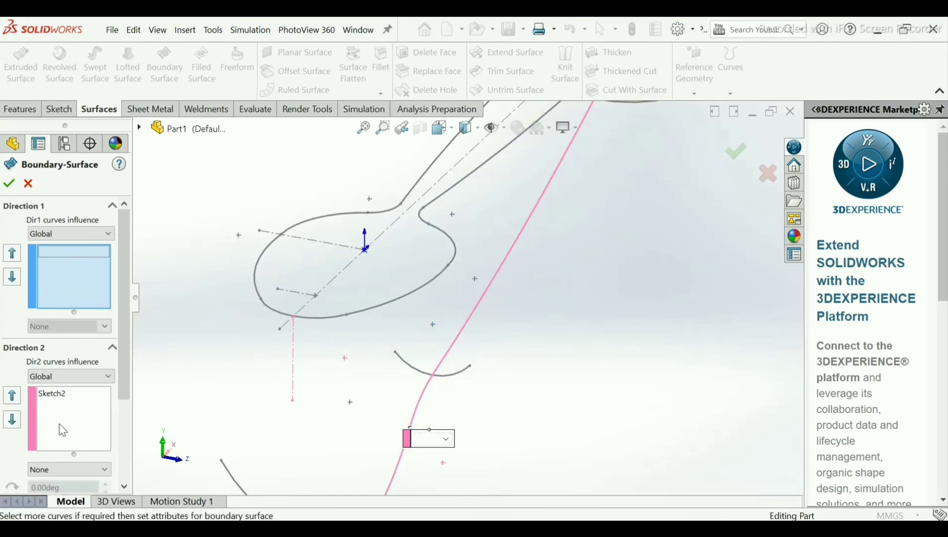
left_click(55, 337)
right_click(54, 336)
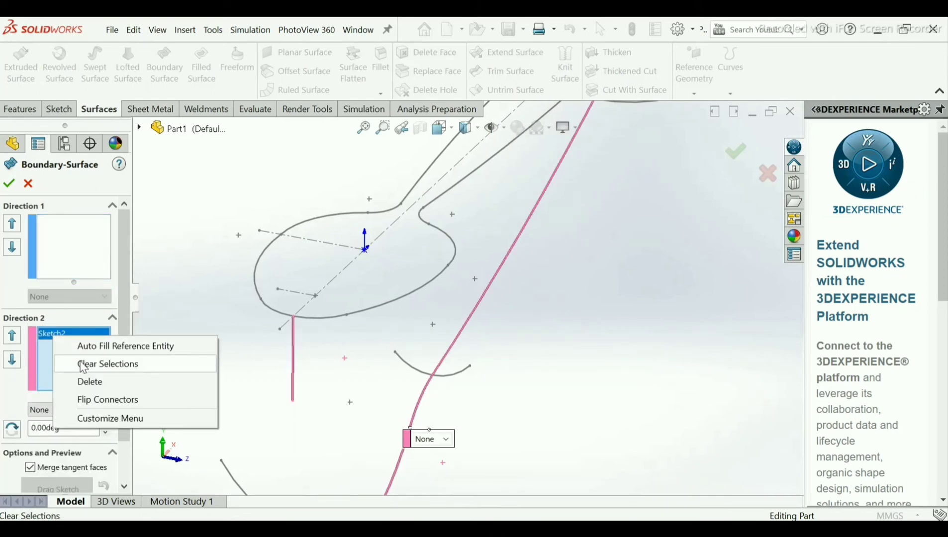
left_click(83, 364)
scroll(322, 316, "up", 3)
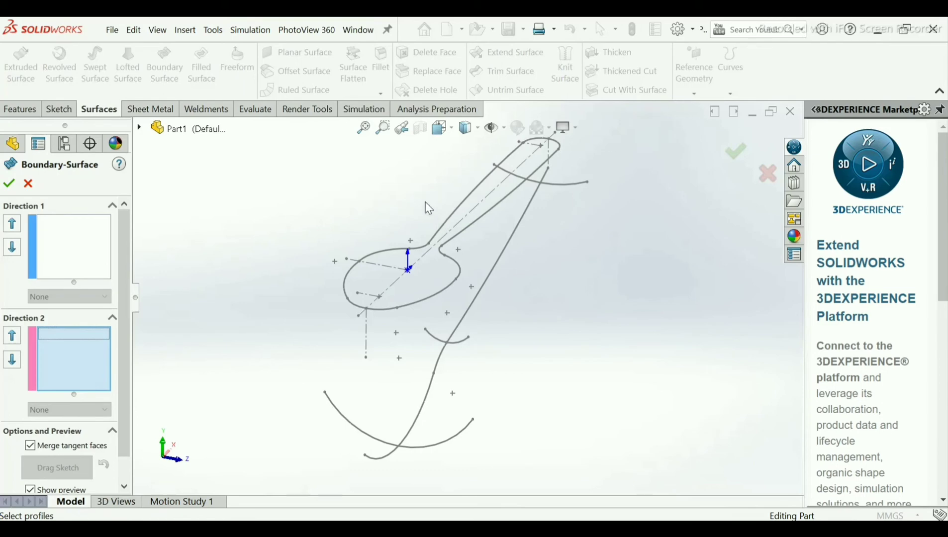
- Set the long side profile curve as an open loop in Direction 1 of the boundary surface
mouse_move(388, 178)
middle_mouse_down()
mouse_move(357, 167)
mouse_move(353, 180)
middle_mouse_up()
left_click(52, 240)
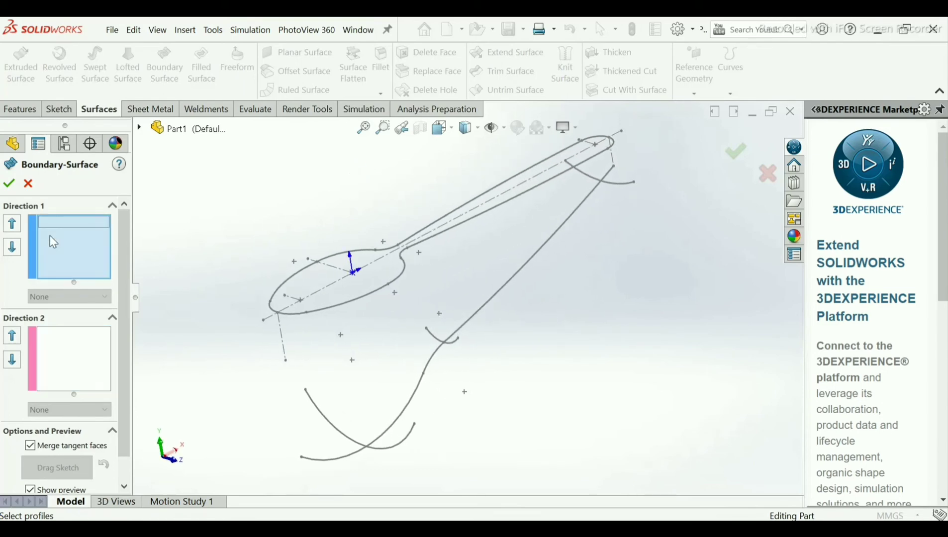
right_click(53, 230)
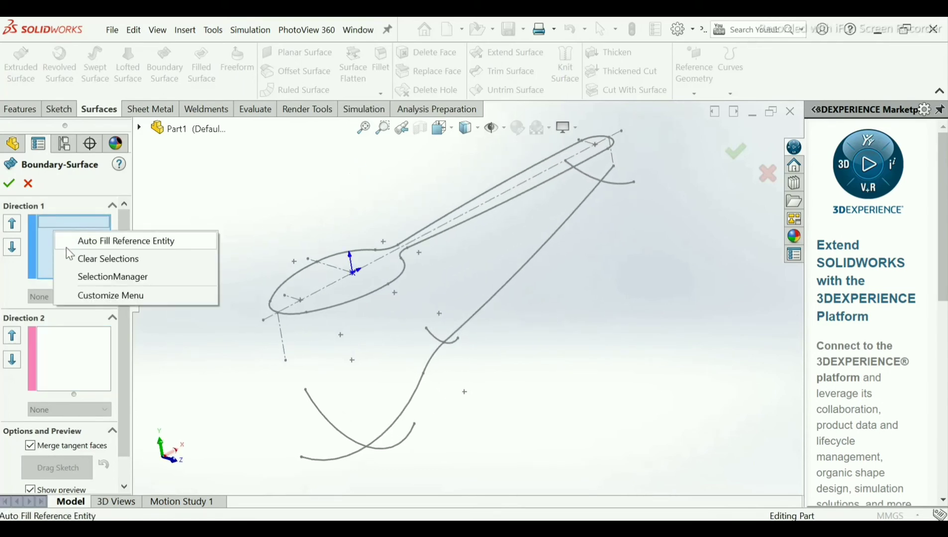
left_click(79, 277)
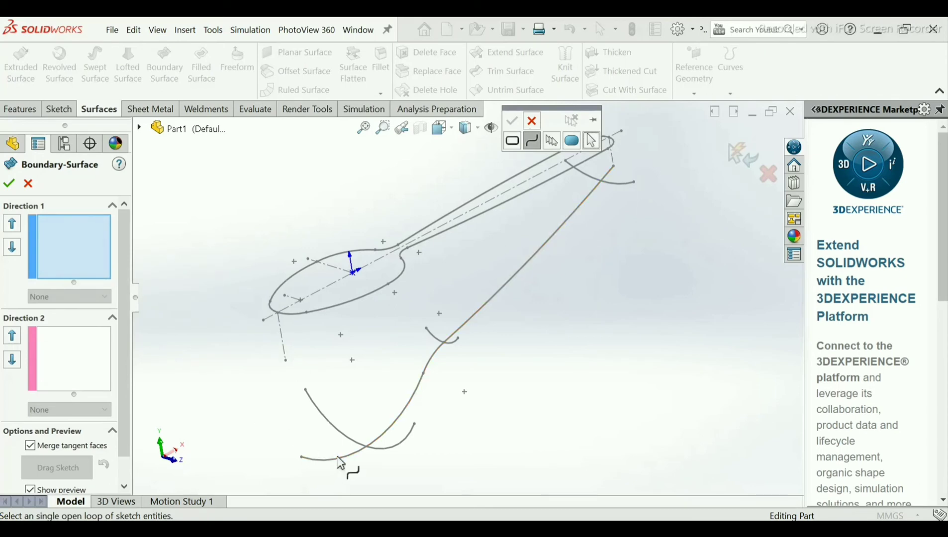
left_click(370, 441)
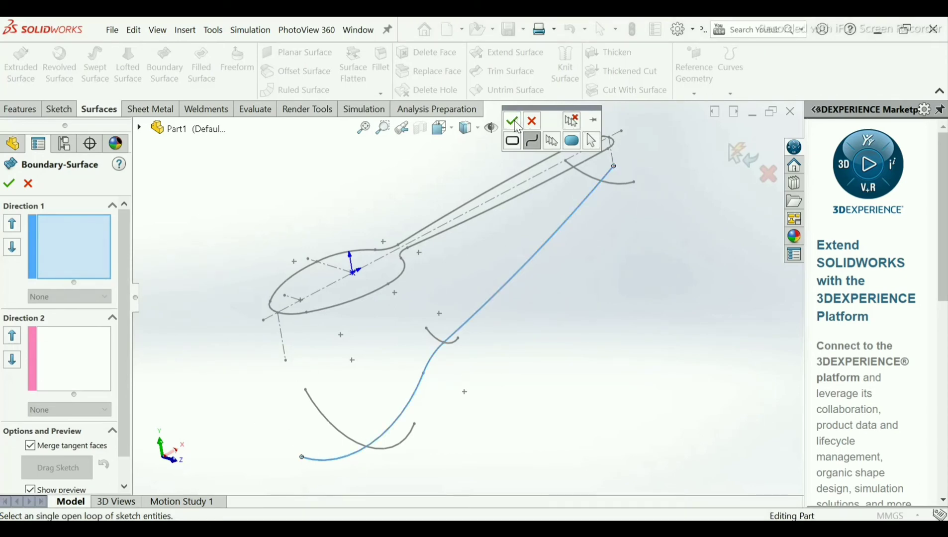
left_click(513, 121)
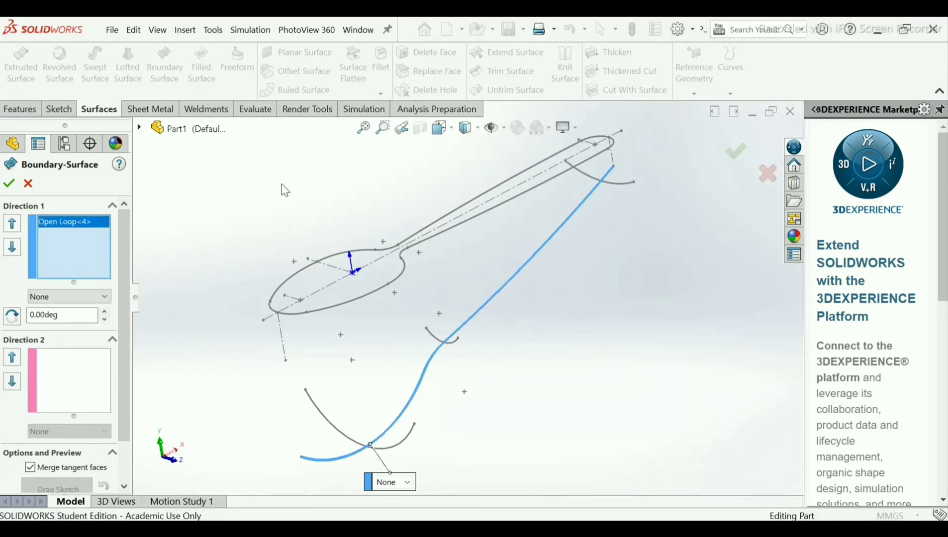
- Add the bowl cross-section arc as an open loop in Direction 2 of the boundary surface
left_click(83, 367)
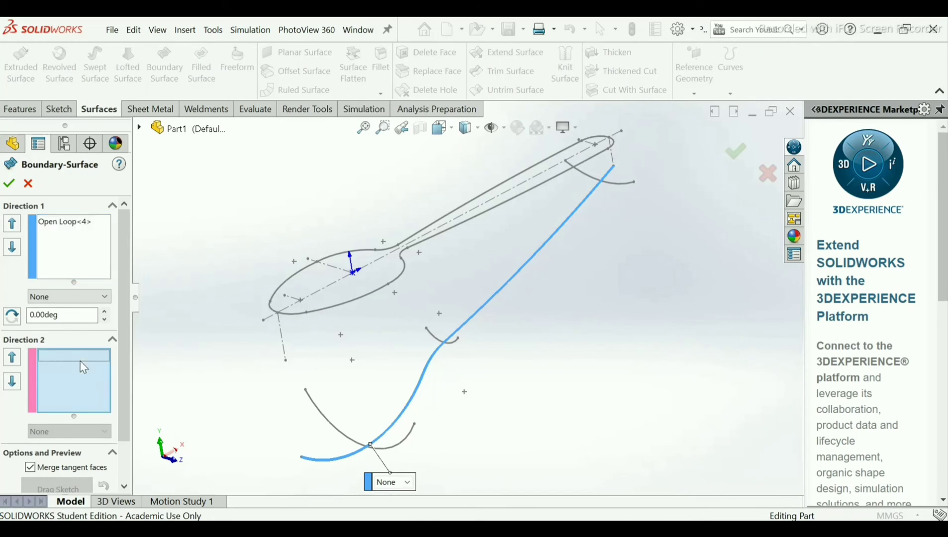
right_click(79, 365)
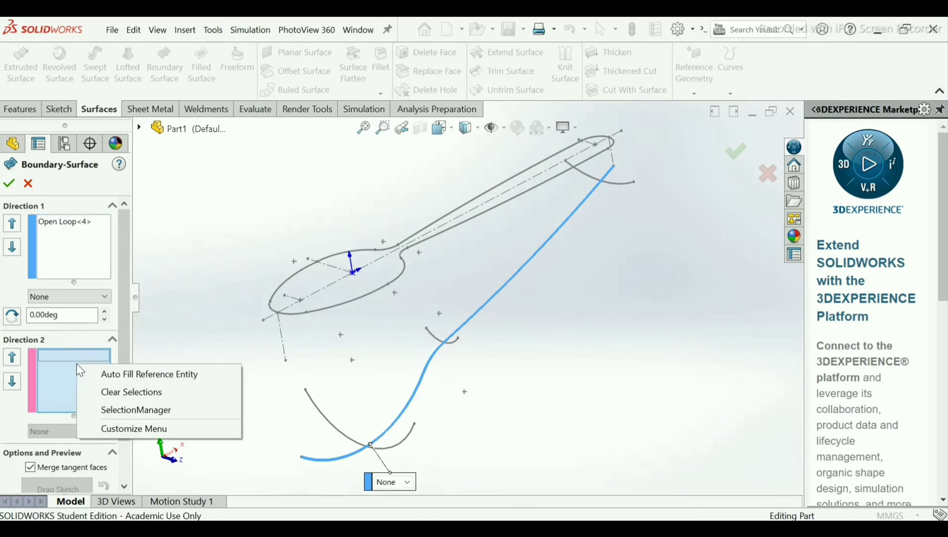
left_click(106, 410)
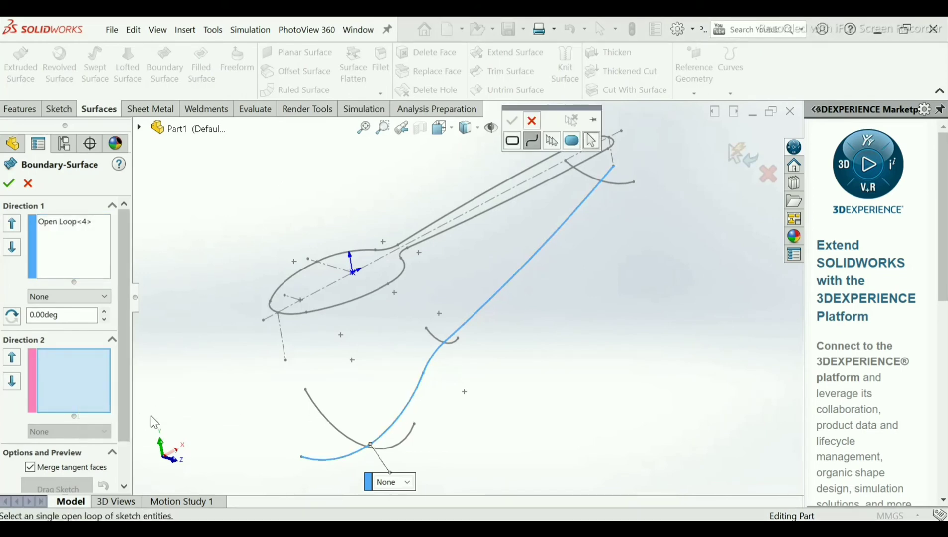
left_click(334, 431)
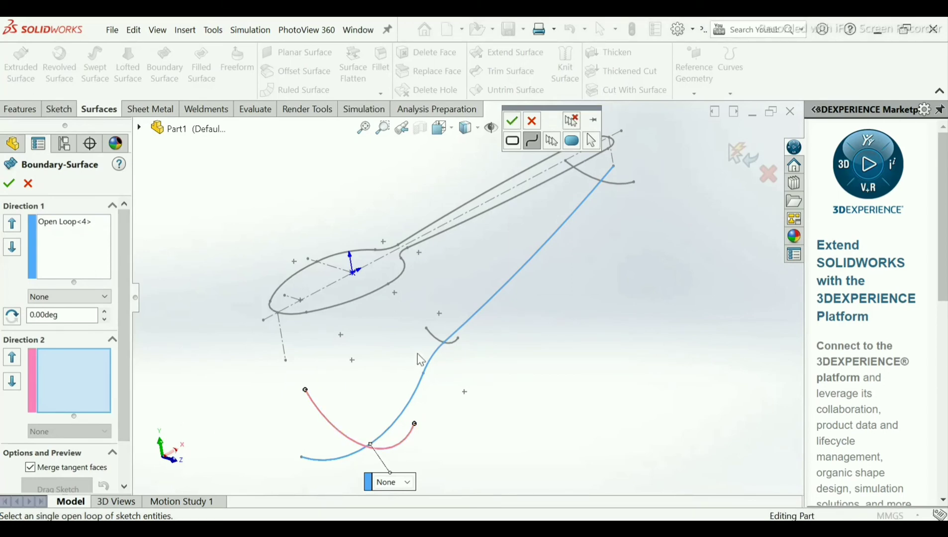
left_click(511, 120)
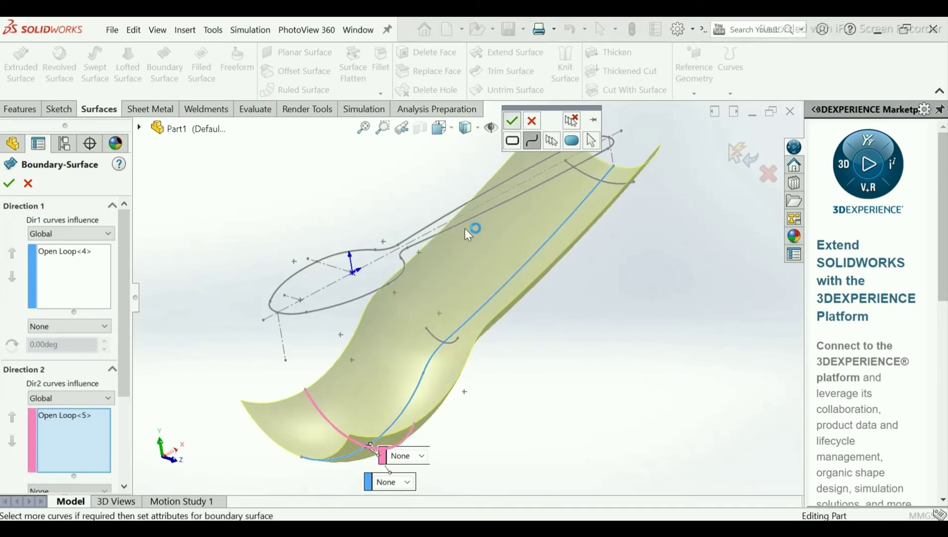
- Try the neck arc Sketch4 as a second Direction 2 curve and shift its connector along the arc
left_click(432, 337)
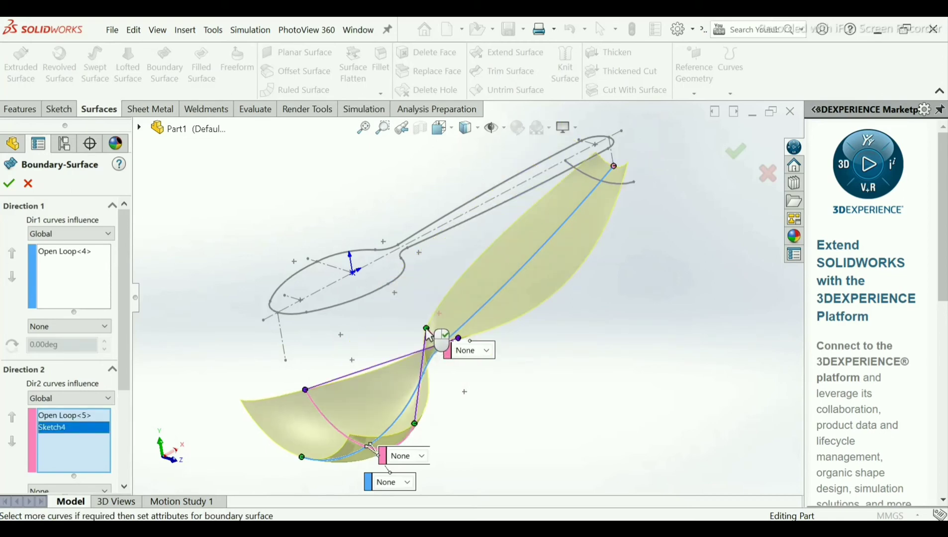
left_click(477, 350)
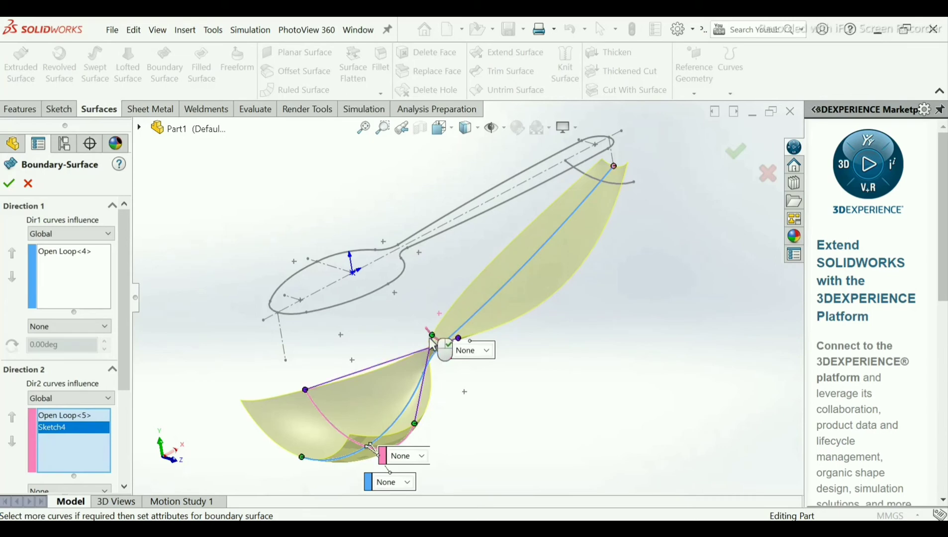
scroll(407, 379, "down", 3)
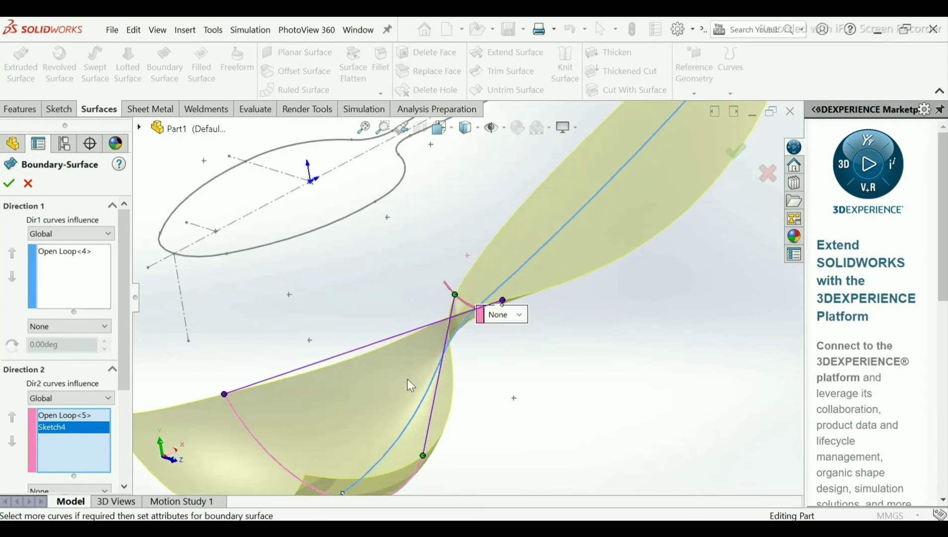
- Remove the neck arc Sketch4 from Direction 2 and inspect the surface preview around the neck
right_click(61, 430)
left_click(94, 469)
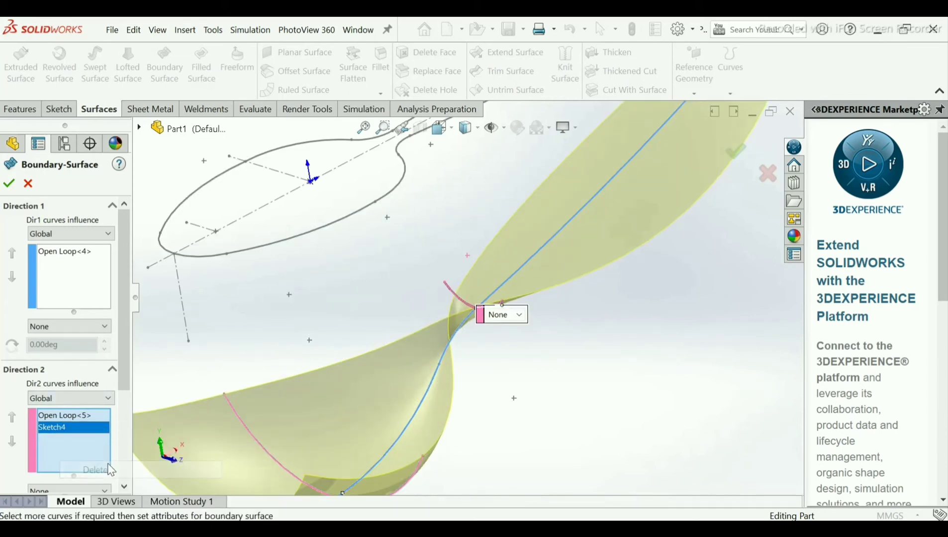
scroll(394, 301, "up", 3)
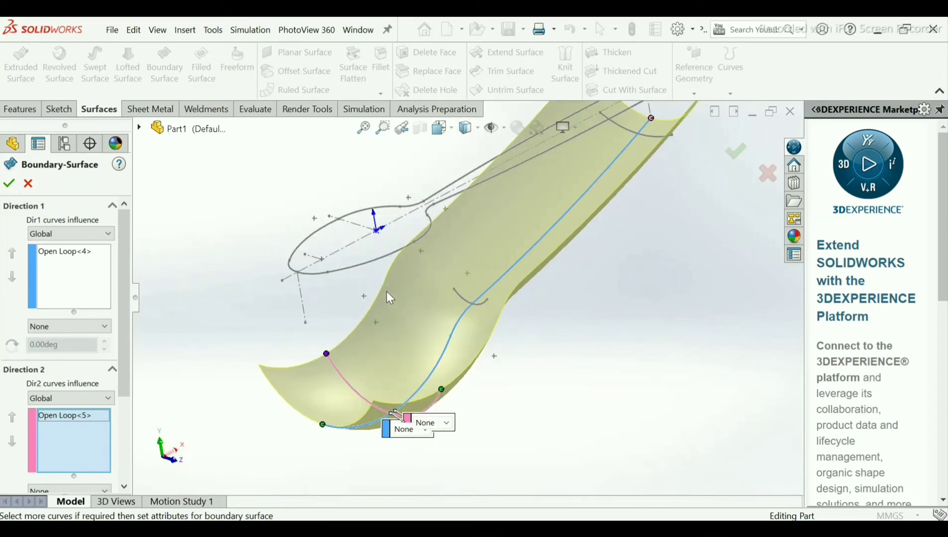
middle_click_drag(386, 291, 430, 284)
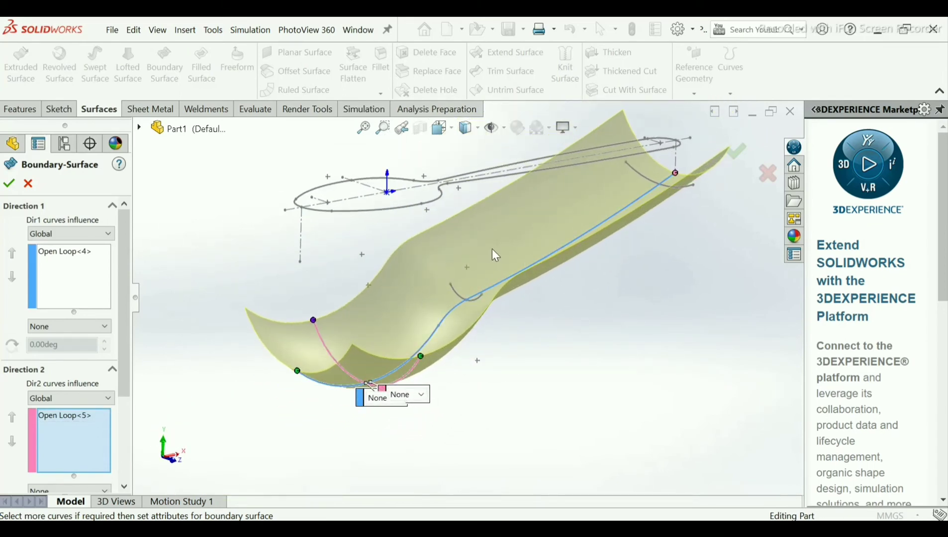
scroll(499, 248, "up", 2)
scroll(549, 197, "down", 3)
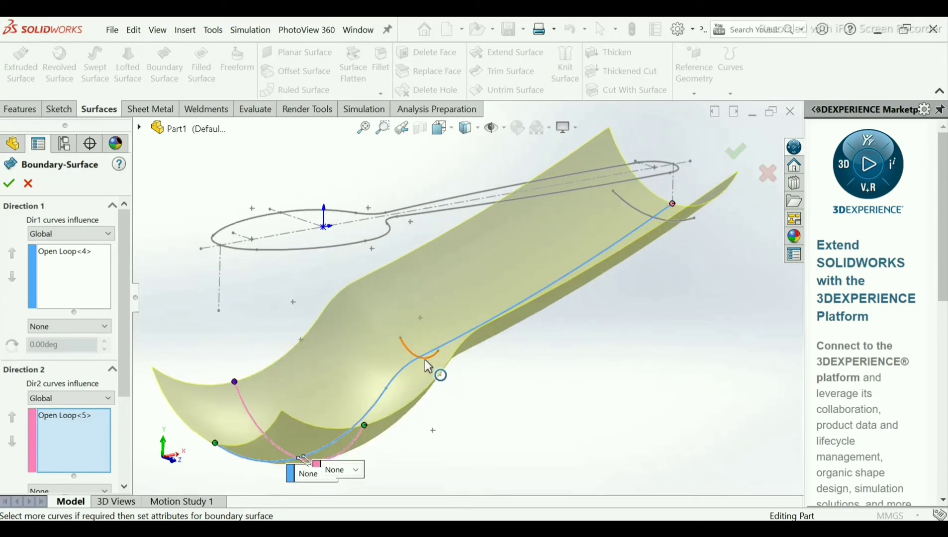
- Add the neck cross-section arc as an open loop in Direction 2 of the boundary surface
right_click(78, 437)
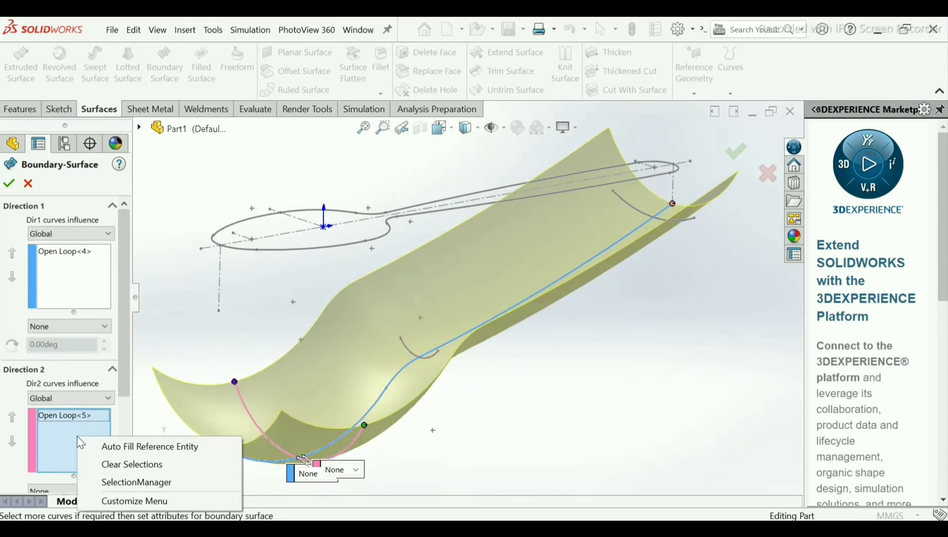
left_click(107, 482)
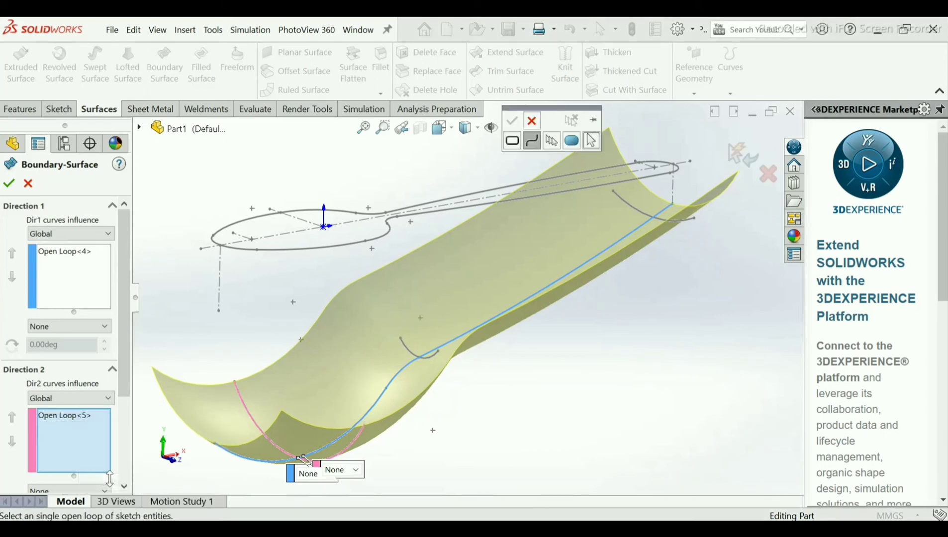
left_click(431, 355)
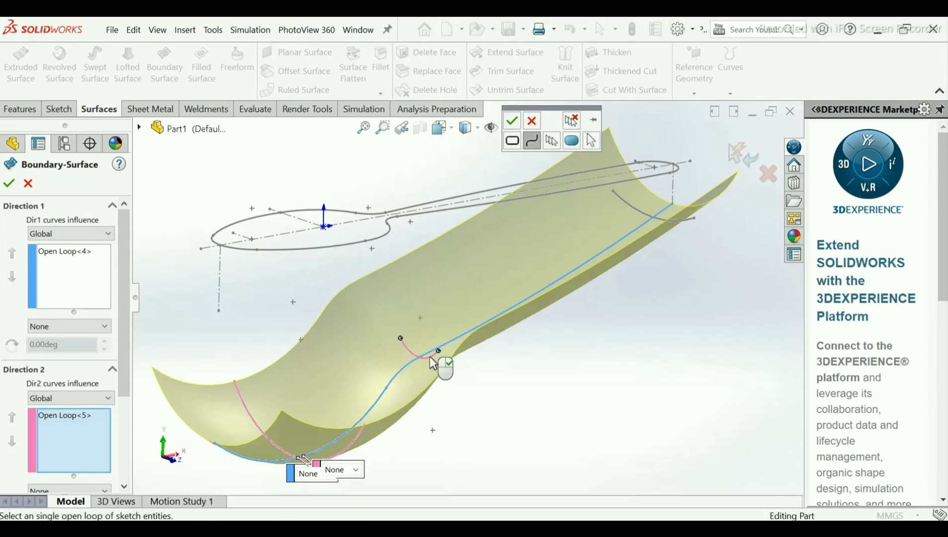
left_click(513, 122)
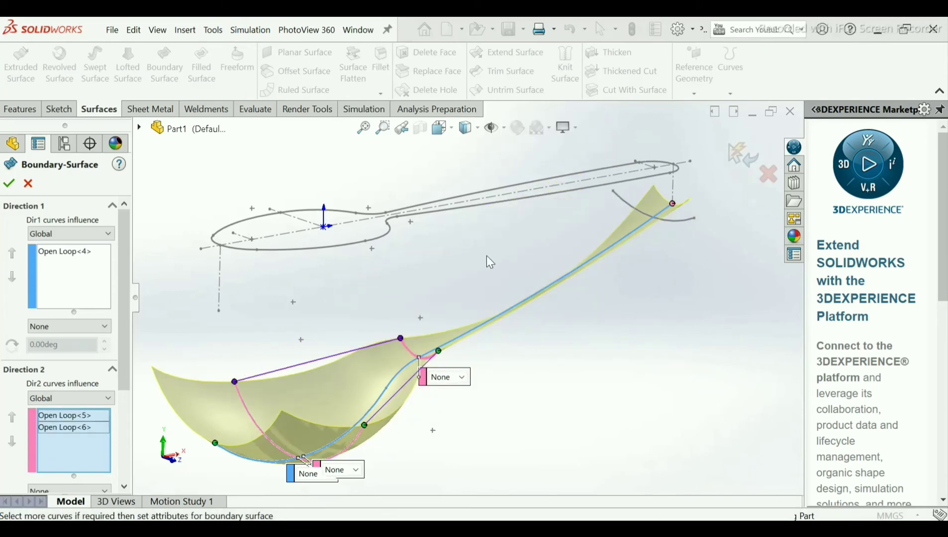
middle_click_drag(485, 259, 487, 279)
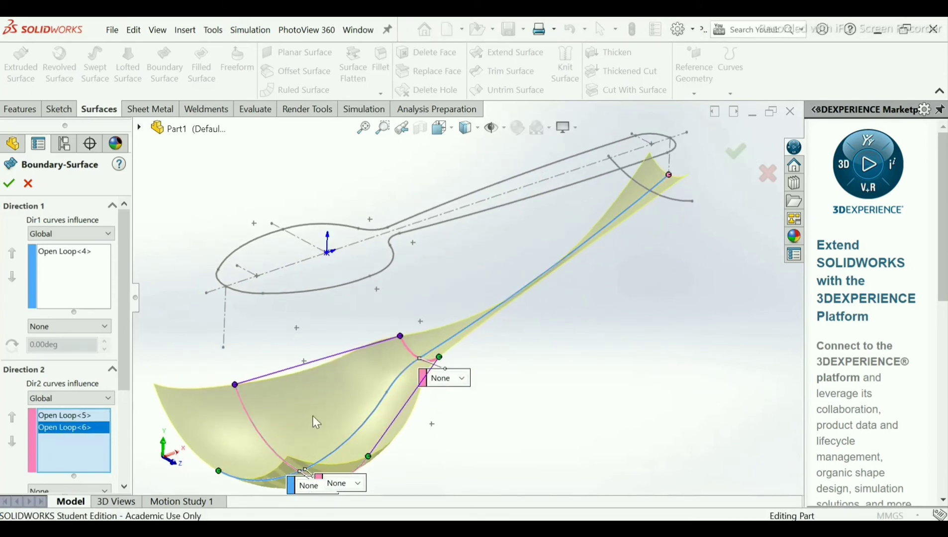
- Add the handle-end arc as a third open loop in Direction 2 and shift its connectors inward along the arc
right_click(60, 446)
left_click(112, 492)
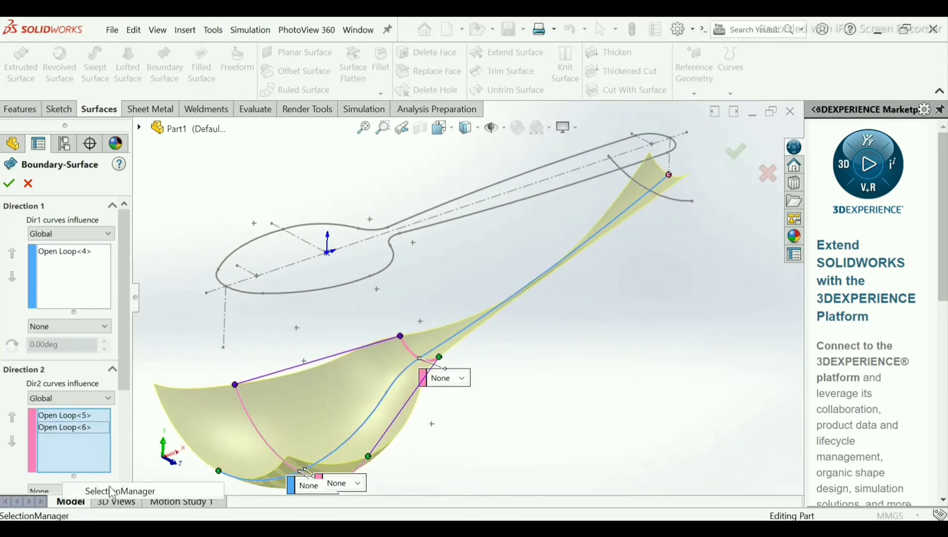
left_click(630, 175)
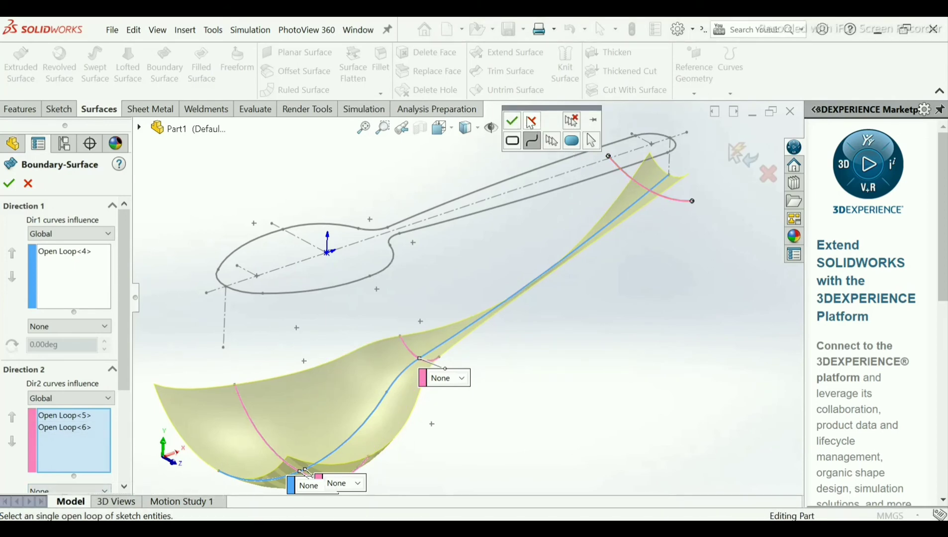
left_click(513, 122)
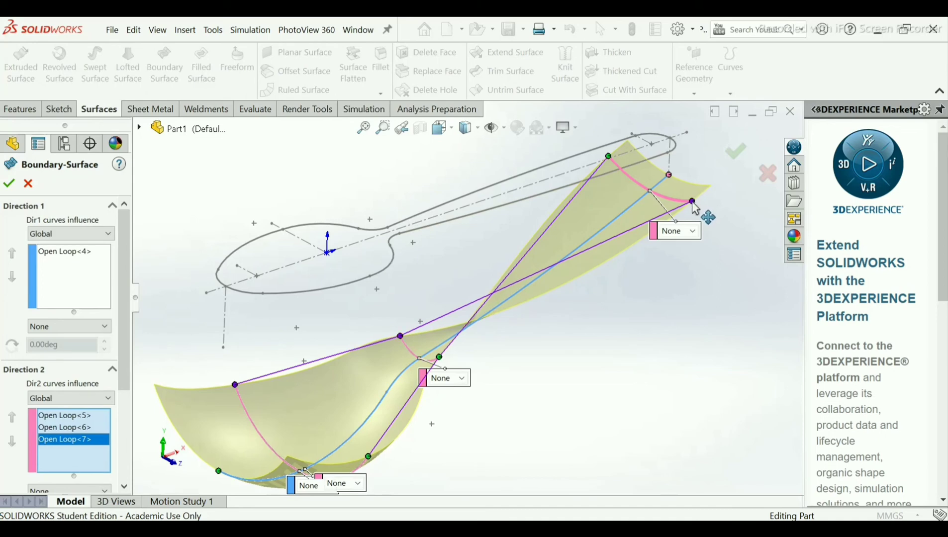
left_click_drag(691, 201, 655, 198)
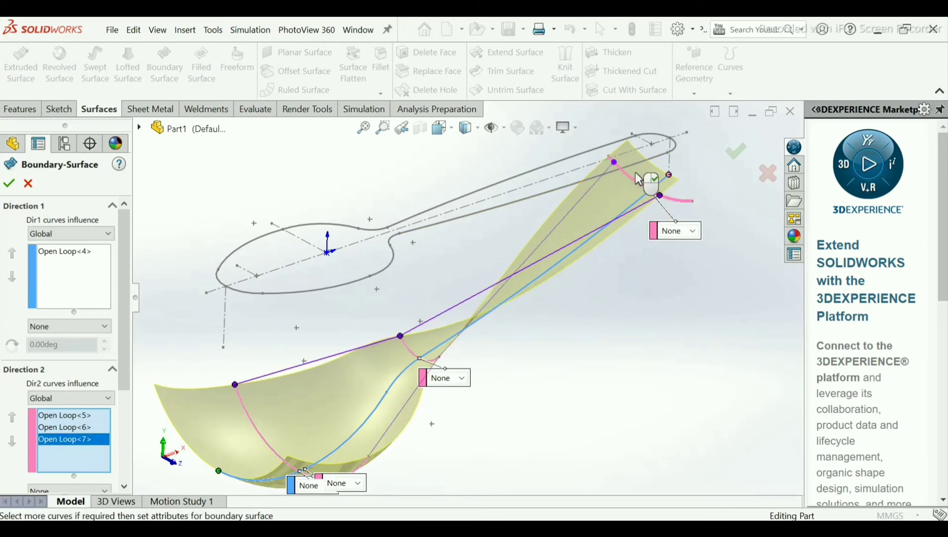
left_click_drag(638, 178, 707, 217)
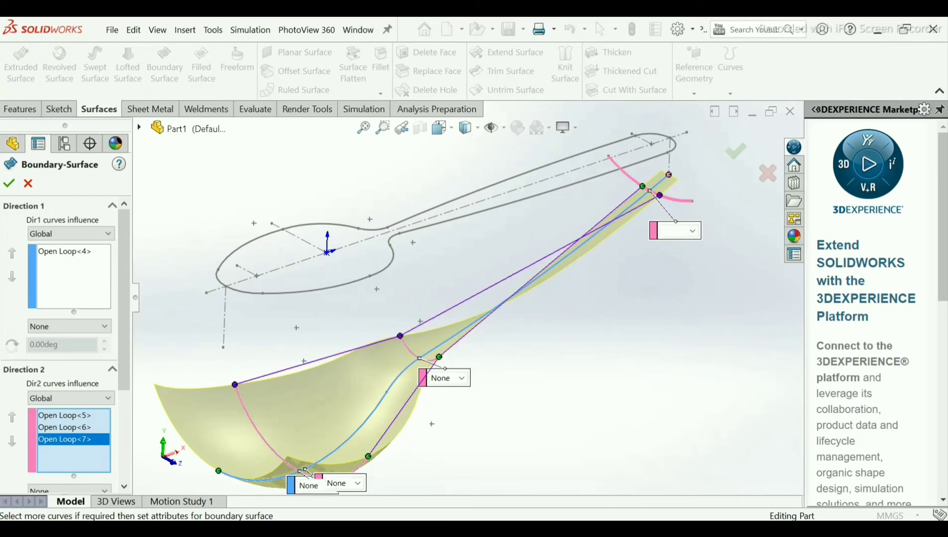
- Remove the handle-end open loop from Direction 2, leaving the neck arc's tangency option at None
right_click(68, 444)
left_click(97, 374)
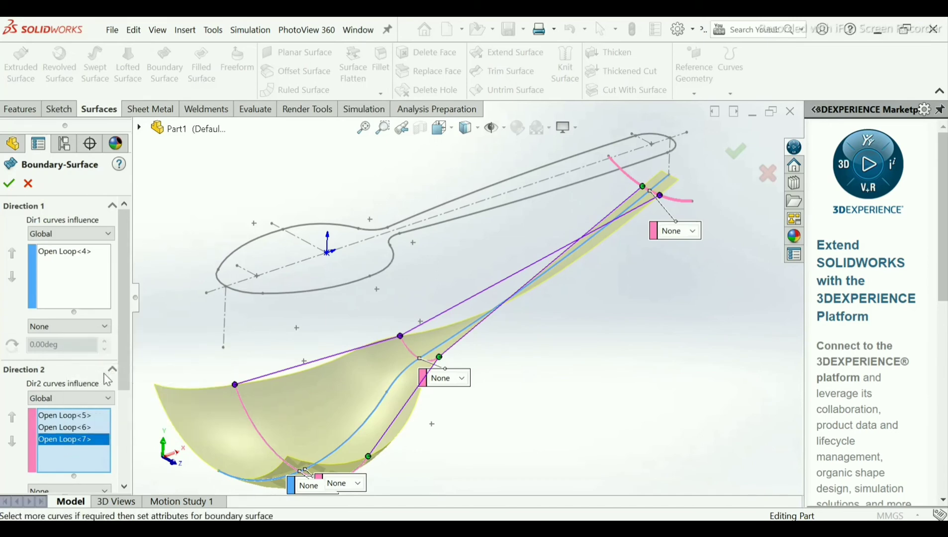
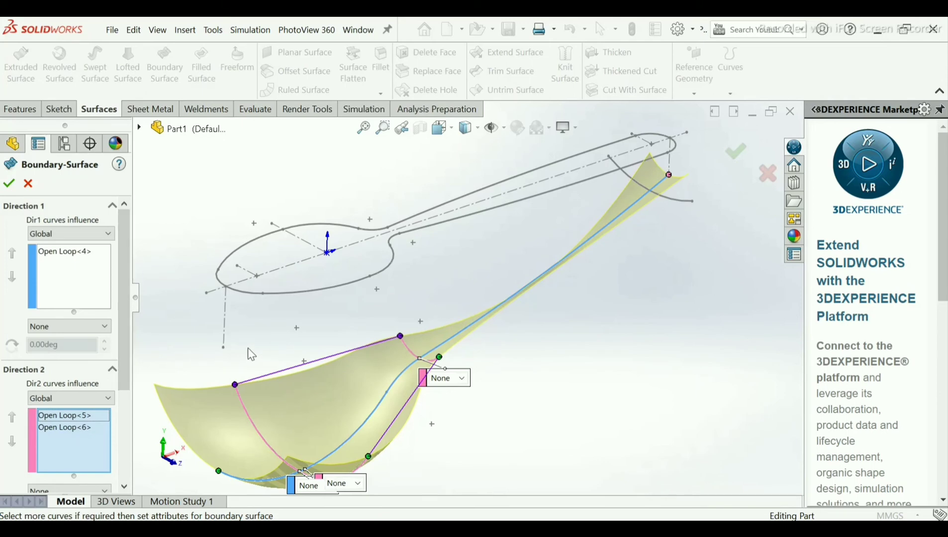
left_click(461, 378)
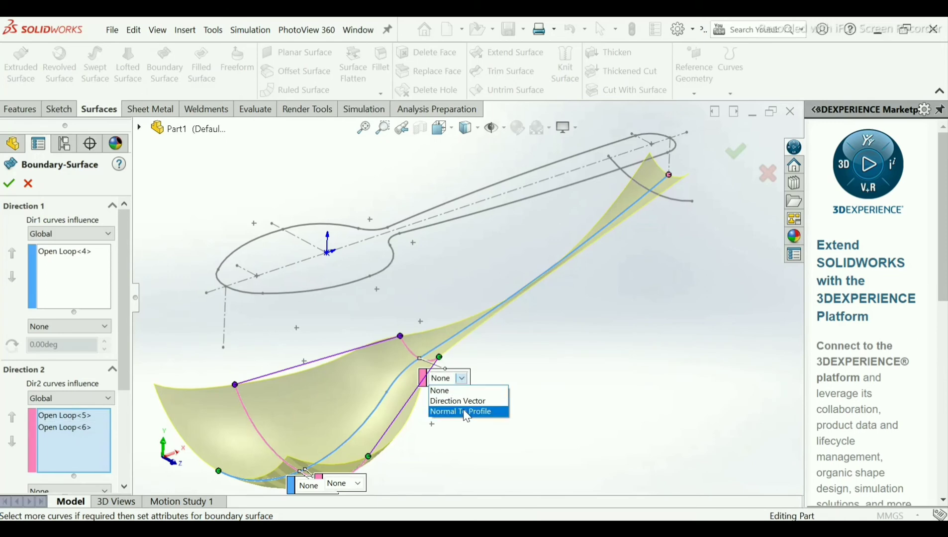
left_click(439, 277)
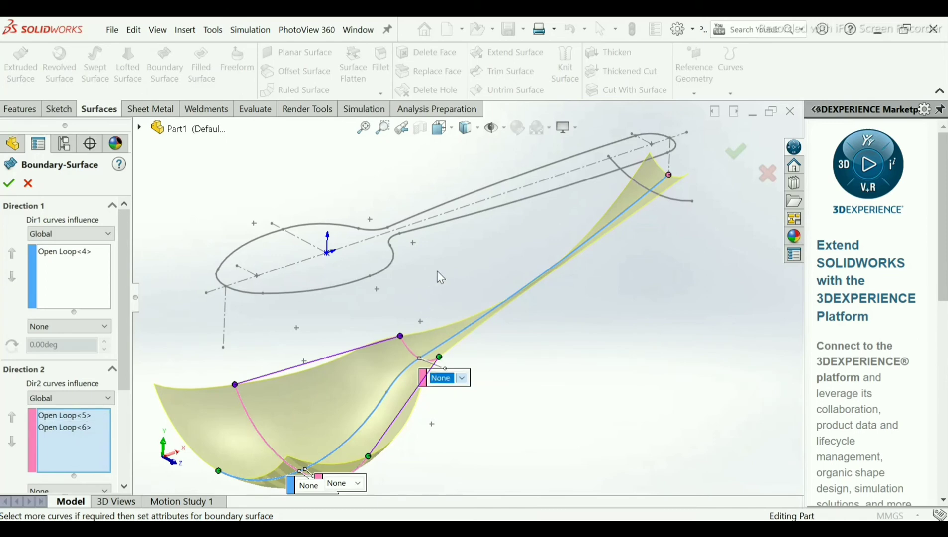
- Try to create the boundary surface with the handle-end arc Sketch5 in Direction 2, and remove that sketch from the selection
left_click(639, 186)
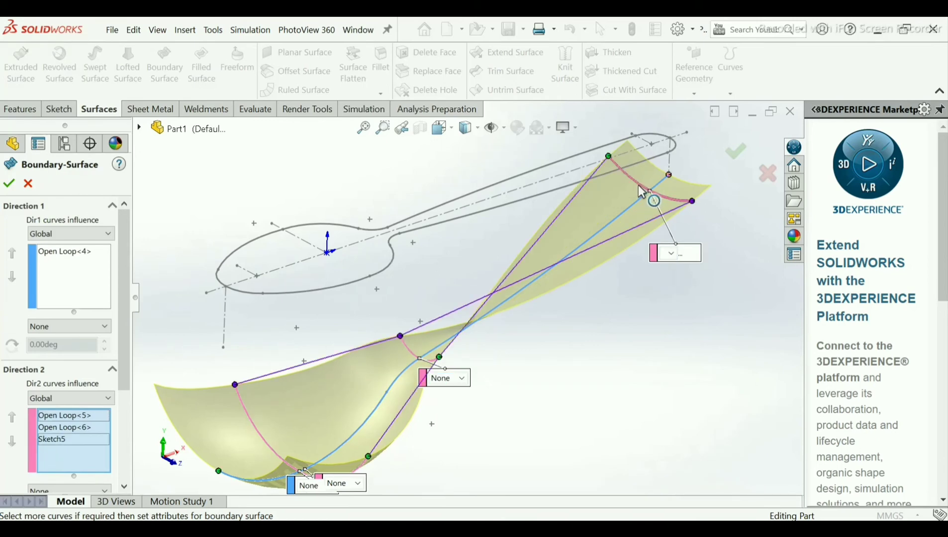
left_click(10, 184)
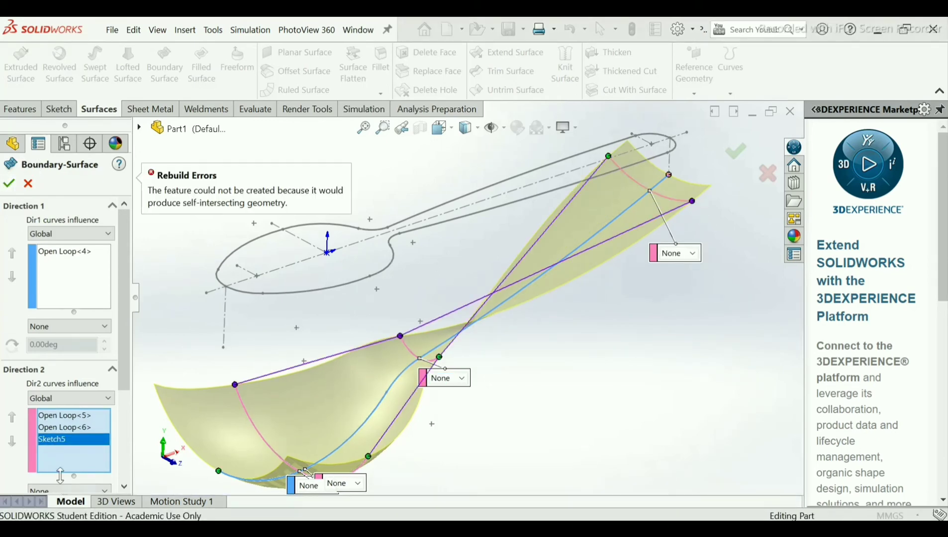
right_click(62, 443)
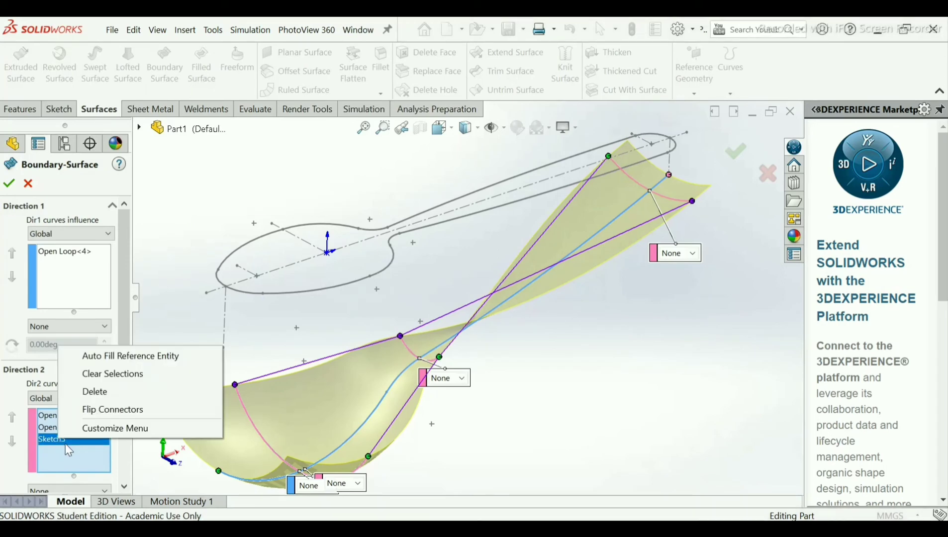
left_click(100, 396)
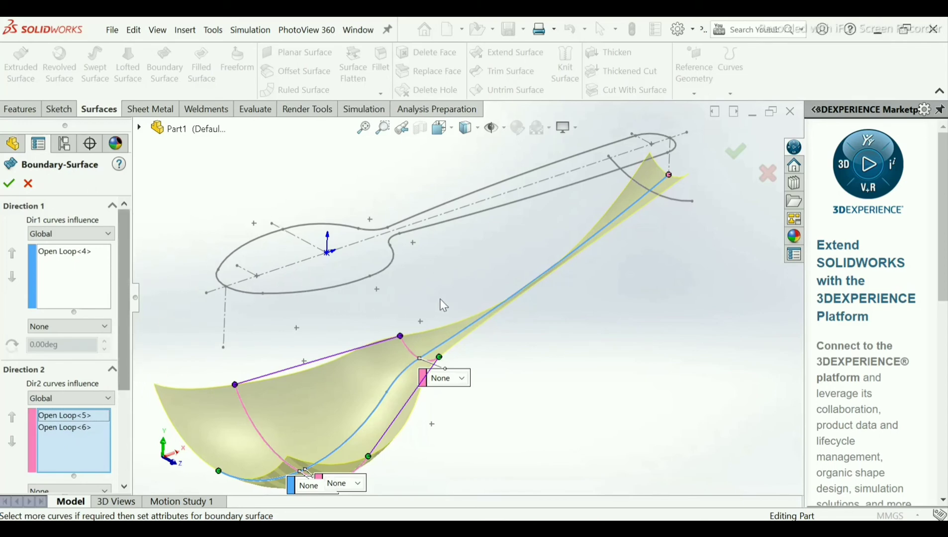
- Set the tangency of the side profile curve and the bowl arc to Direction Vector
mouse_move(443, 306)
middle_mouse_down()
mouse_move(430, 294)
mouse_move(407, 311)
middle_mouse_up()
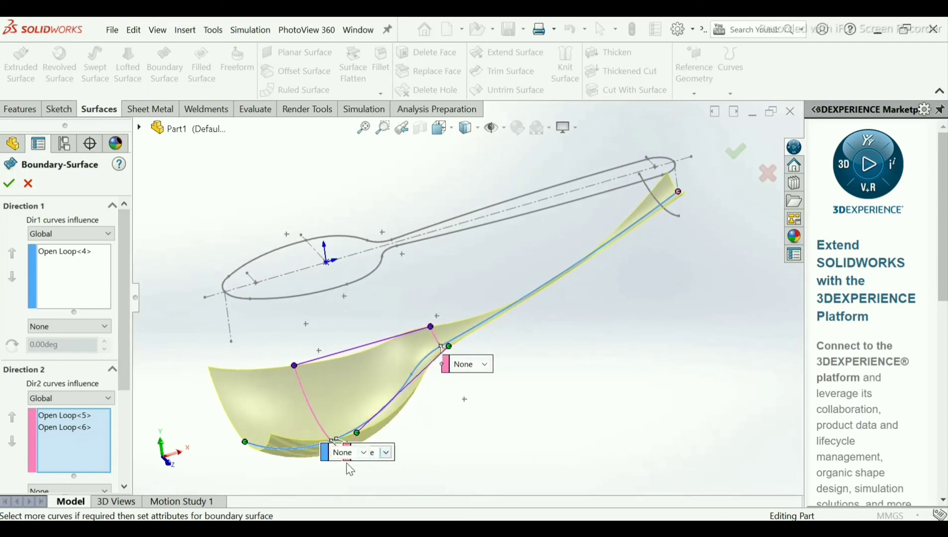
left_click_drag(325, 454, 294, 396)
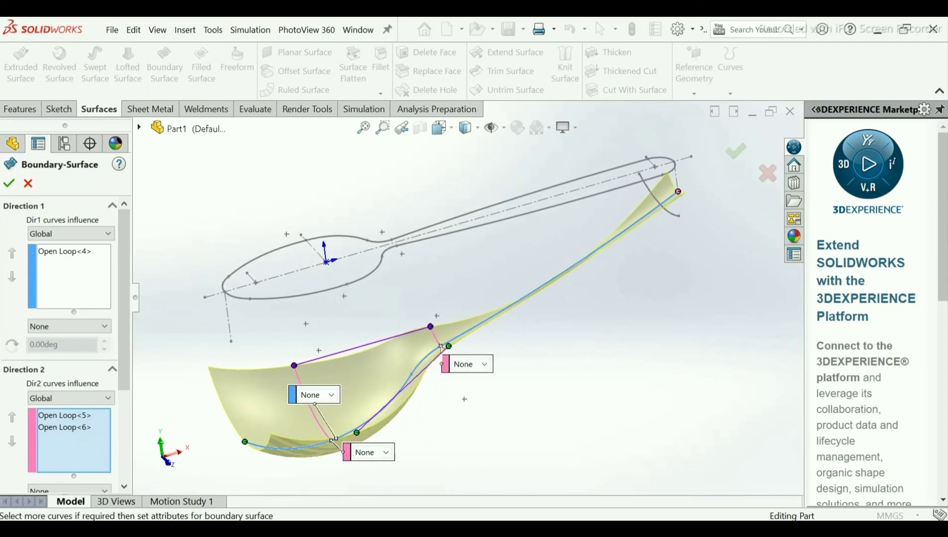
left_click(329, 395)
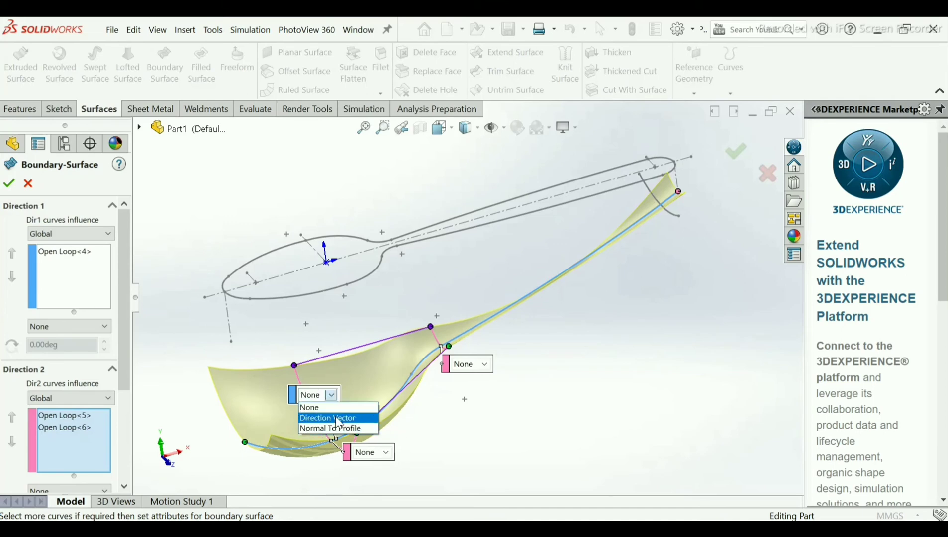
left_click(328, 417)
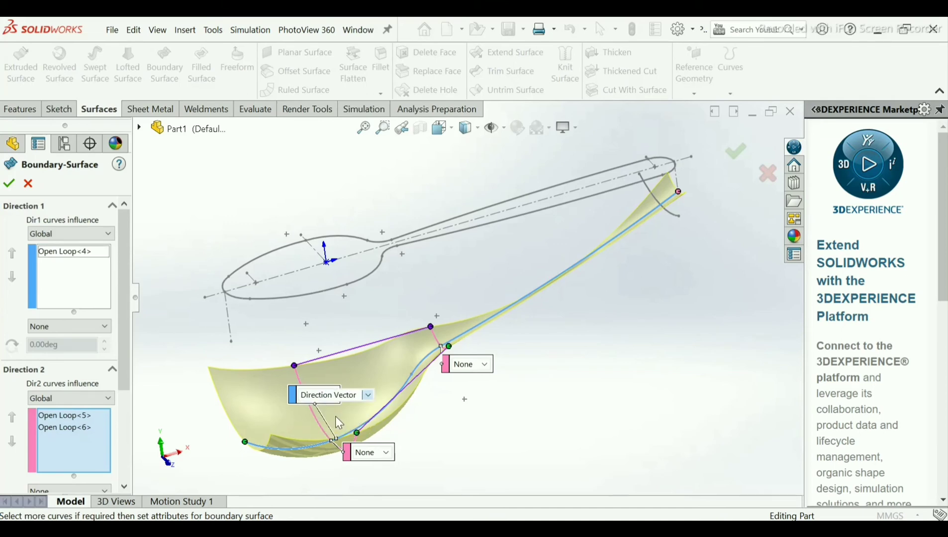
left_click(385, 452)
left_click(386, 476)
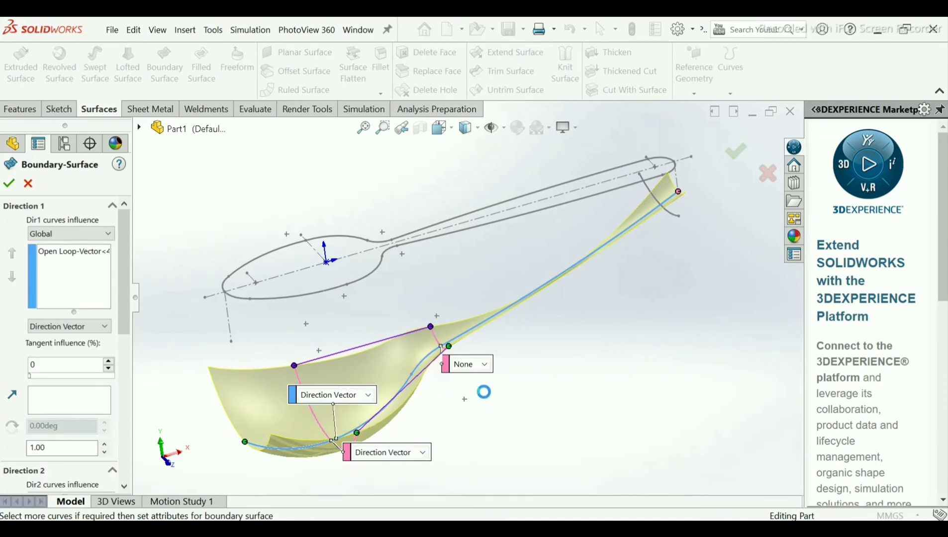
left_click(564, 278)
- Clear all curves from both directions and cancel the boundary surface
left_click_drag(123, 297, 131, 365)
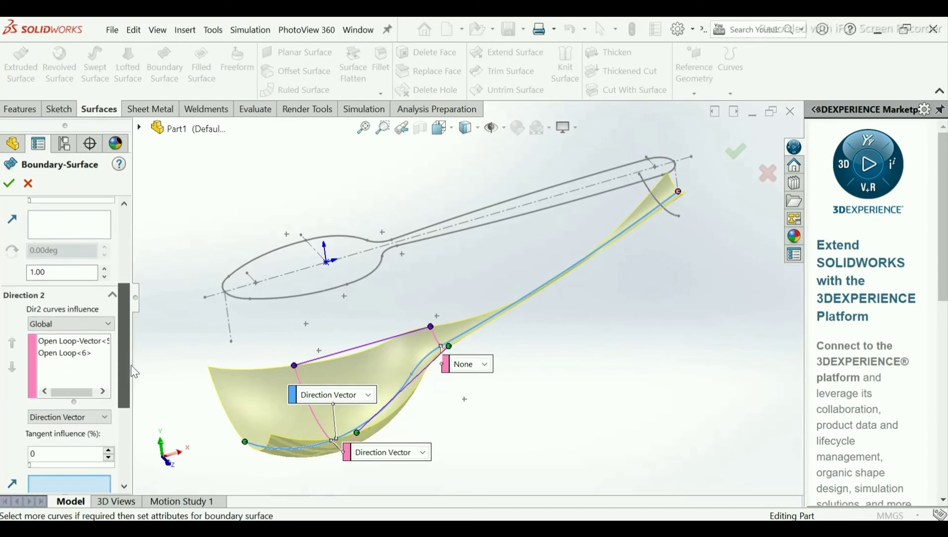
left_click(90, 365)
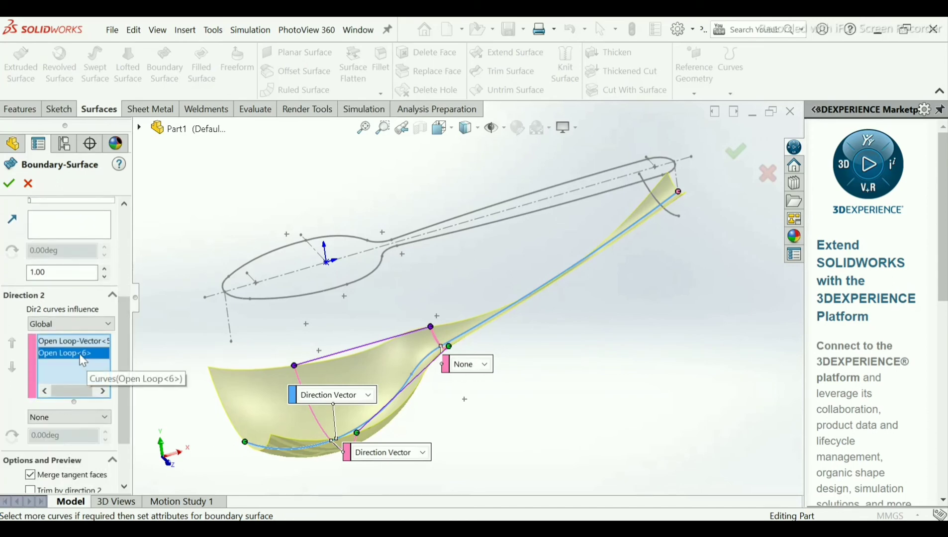
right_click(82, 353)
left_click(120, 383)
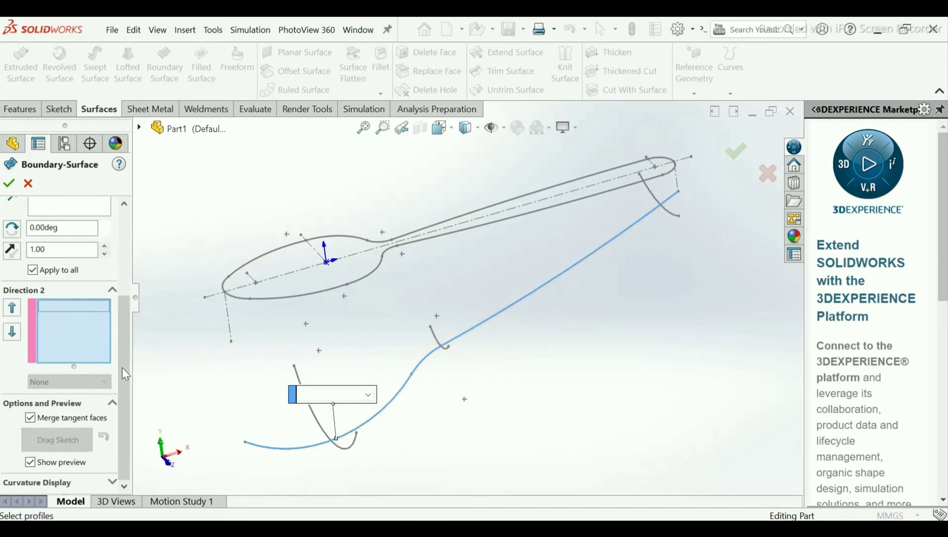
left_click_drag(122, 367, 119, 253)
left_click(78, 222)
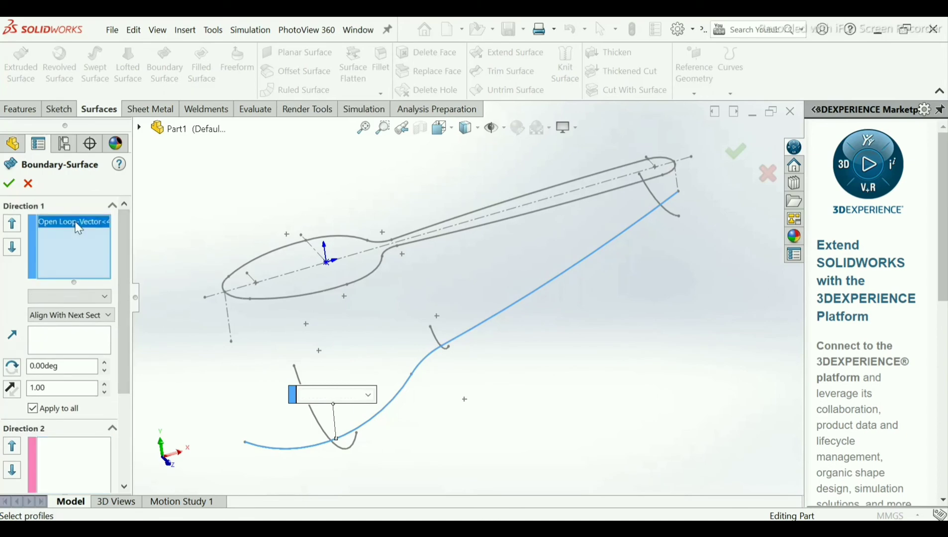
right_click(78, 222)
left_click(98, 251)
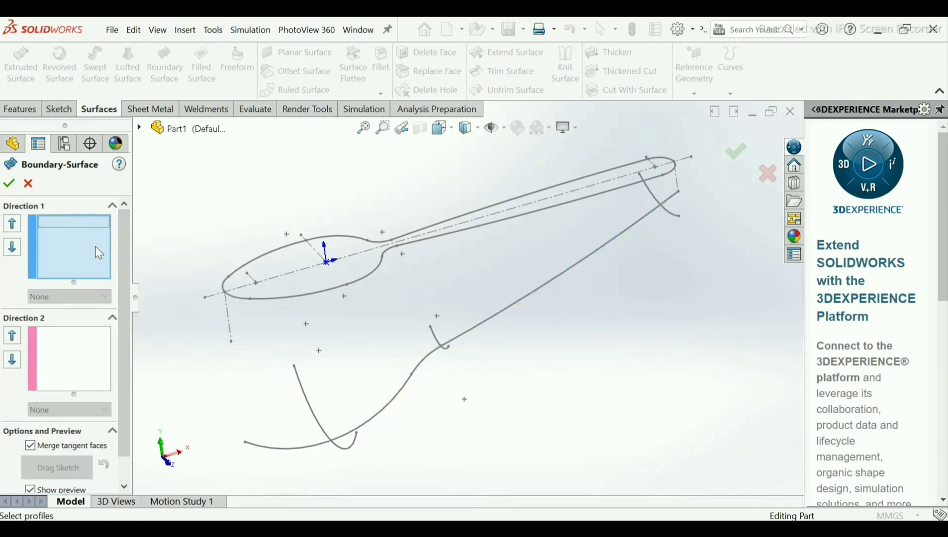
left_click(28, 183)
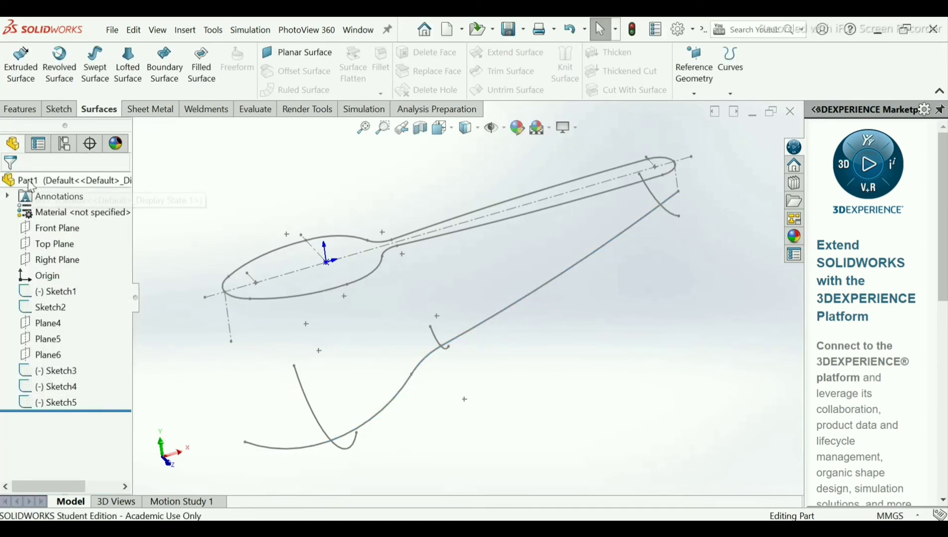
- Start a lofted surface and add the spoon's side profile curve as an open-loop profile
left_click(127, 81)
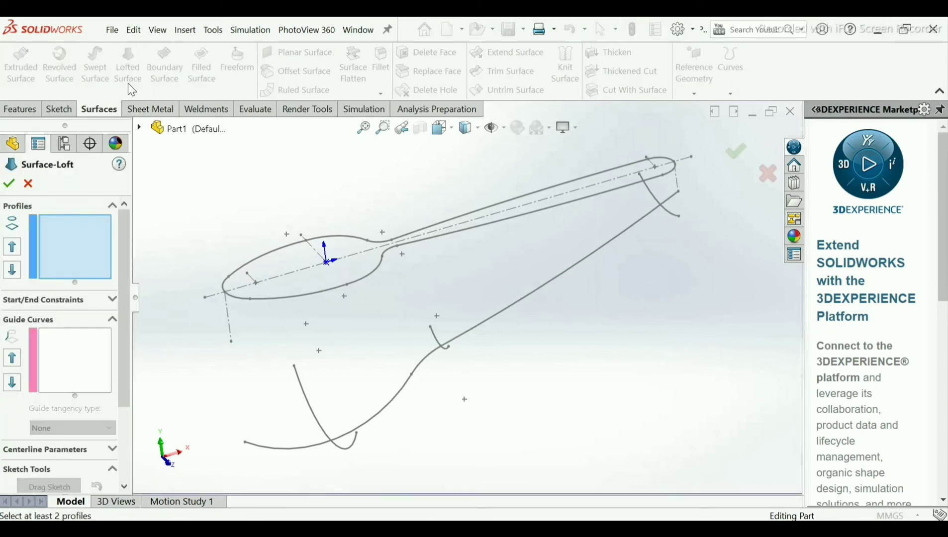
right_click(78, 245)
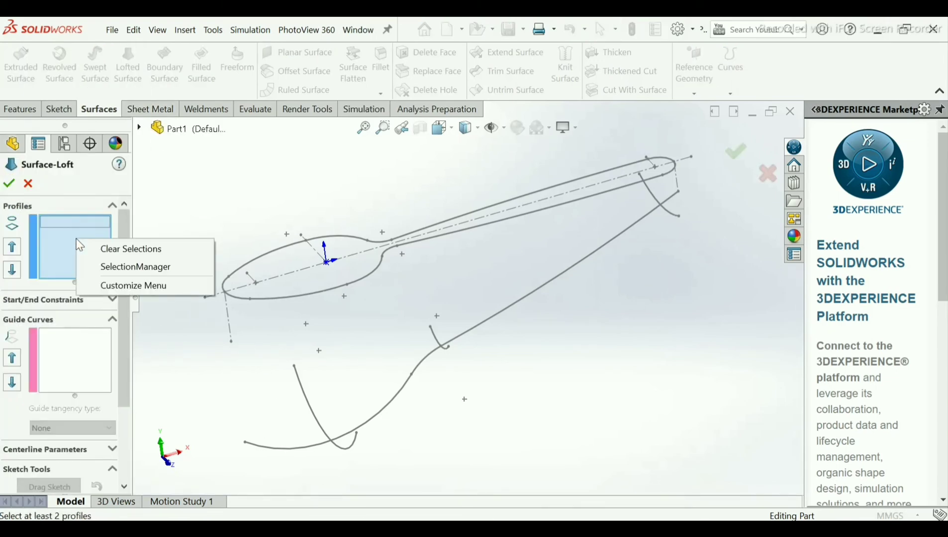
left_click(108, 267)
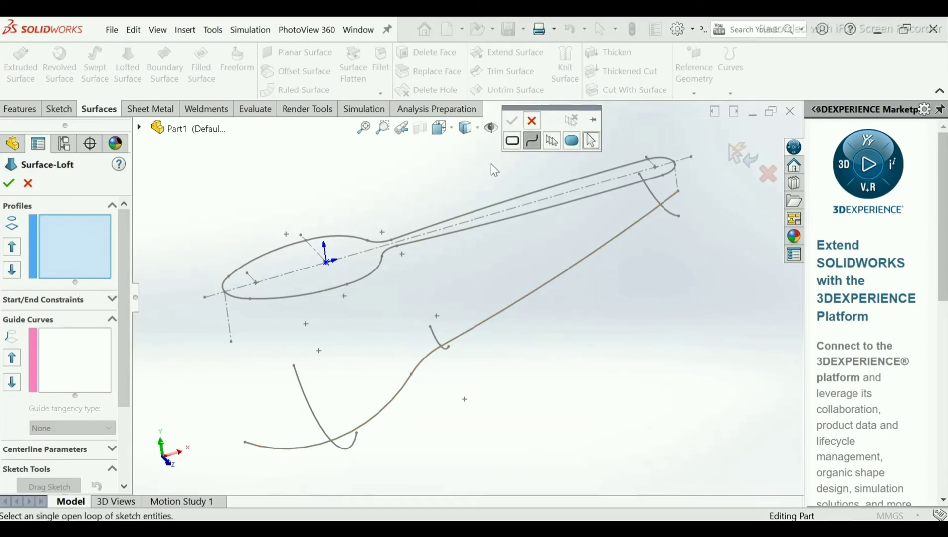
left_click(512, 143)
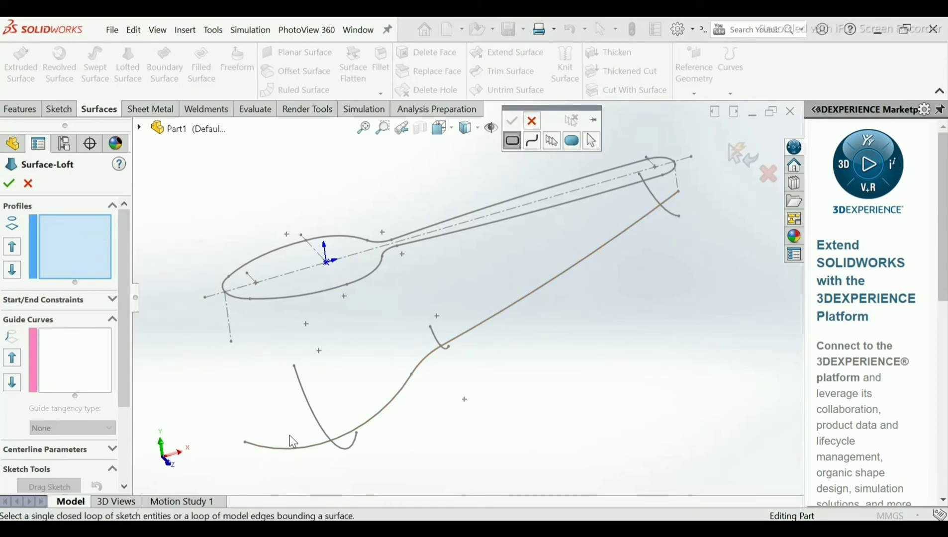
left_click(531, 141)
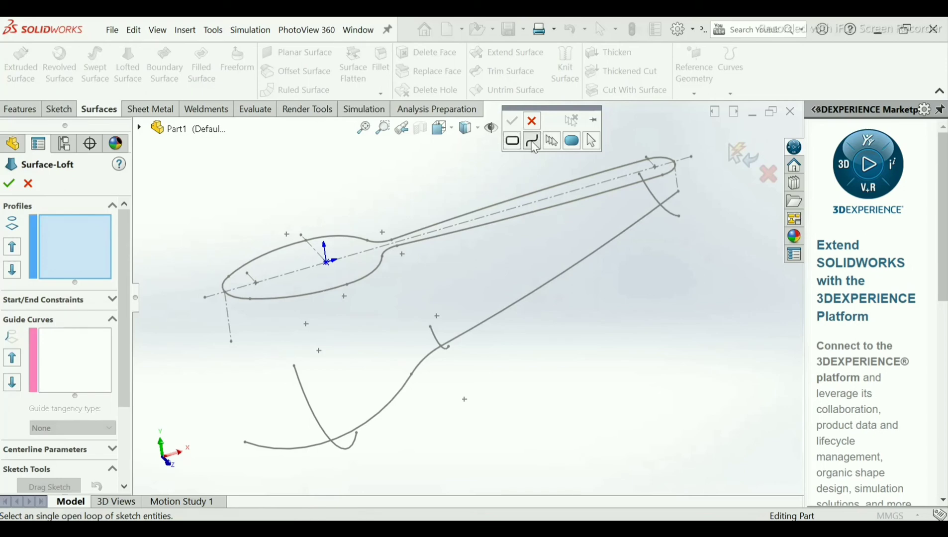
left_click(281, 447)
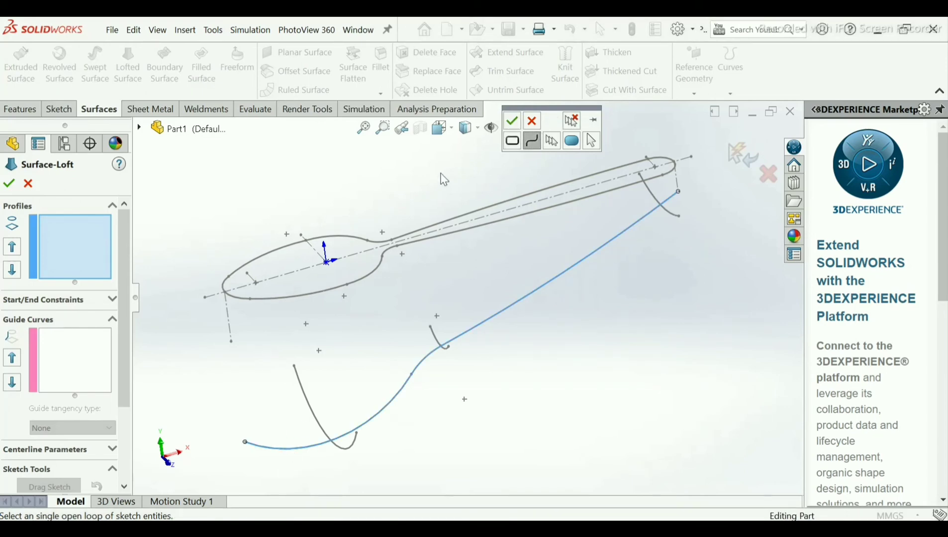
left_click(512, 121)
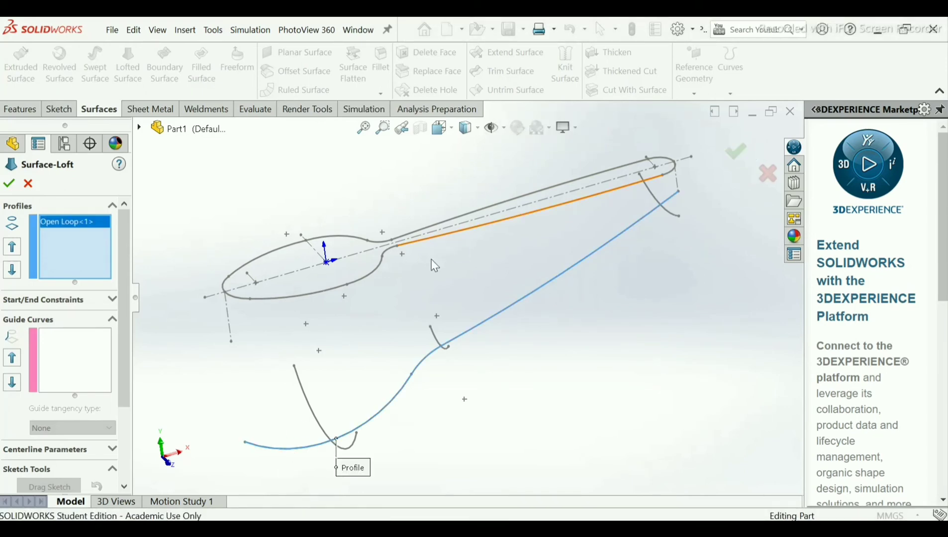
- Try to create the loft with the bowl arc open loop, Sketch4 and Sketch5 as guide curves
left_click(75, 343)
right_click(75, 343)
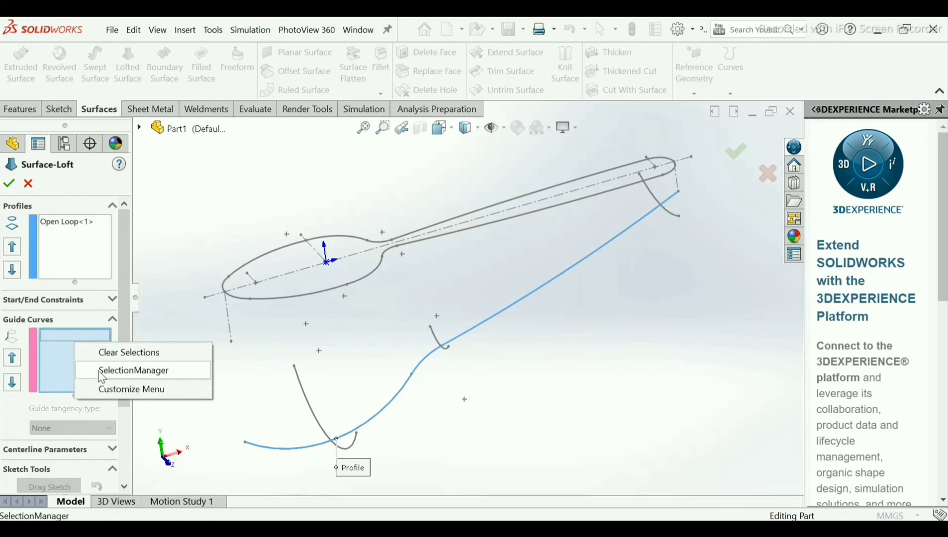
left_click(134, 371)
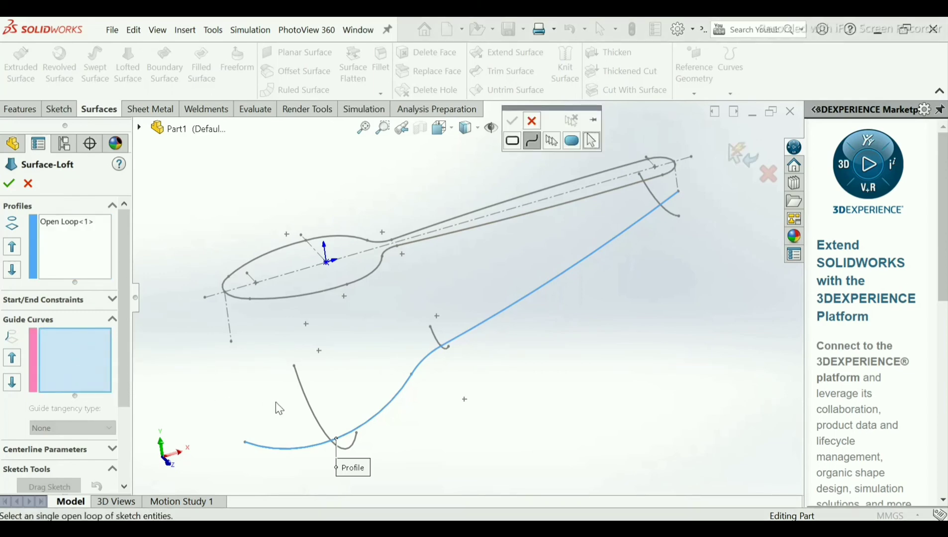
left_click(306, 399)
left_click(512, 125)
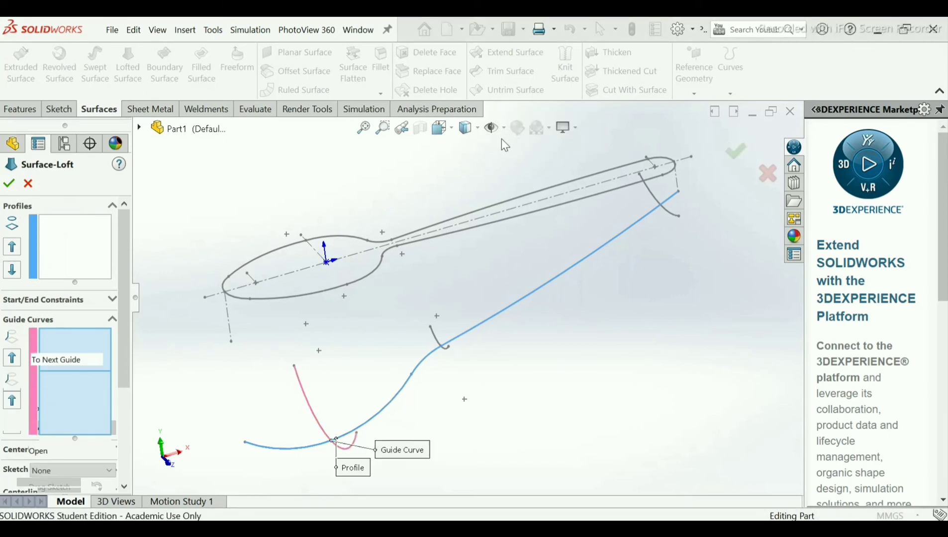
left_click(433, 334)
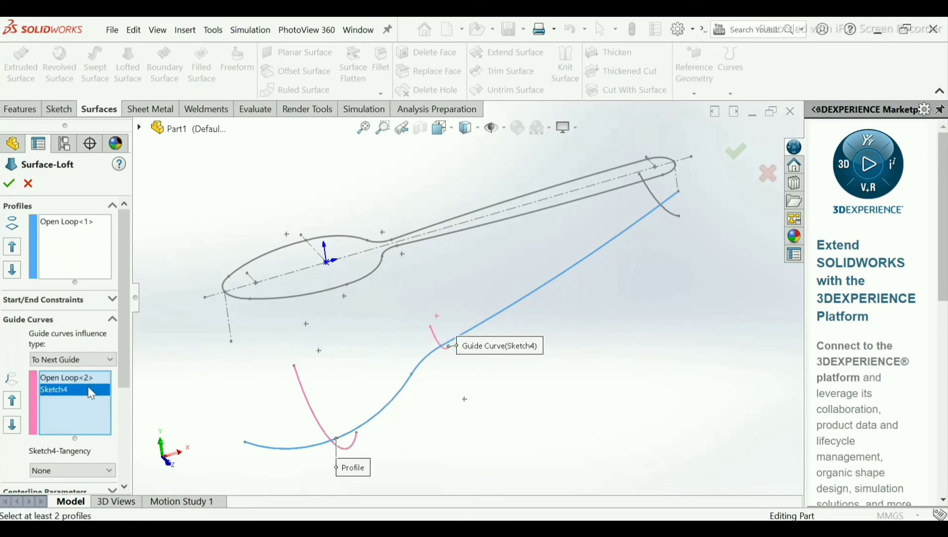
left_click(651, 192)
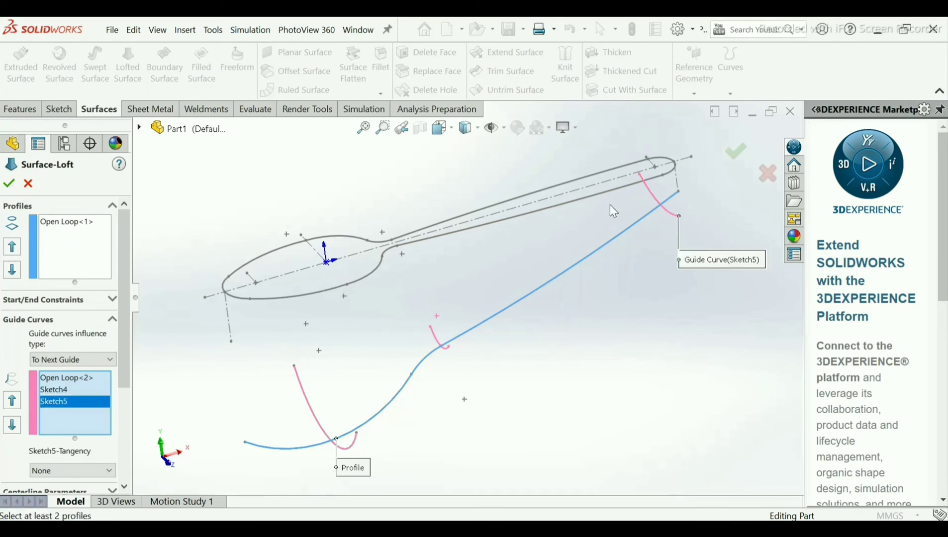
left_click(9, 184)
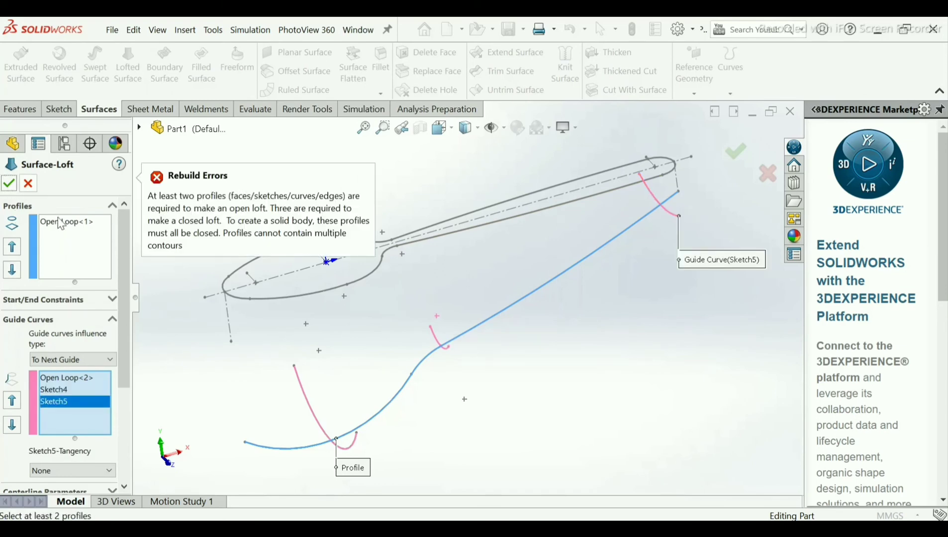
- Remove Sketch4 and Sketch5 from the guide curves, and retry the loft with only the neck arc Sketch4 added back
right_click(60, 391)
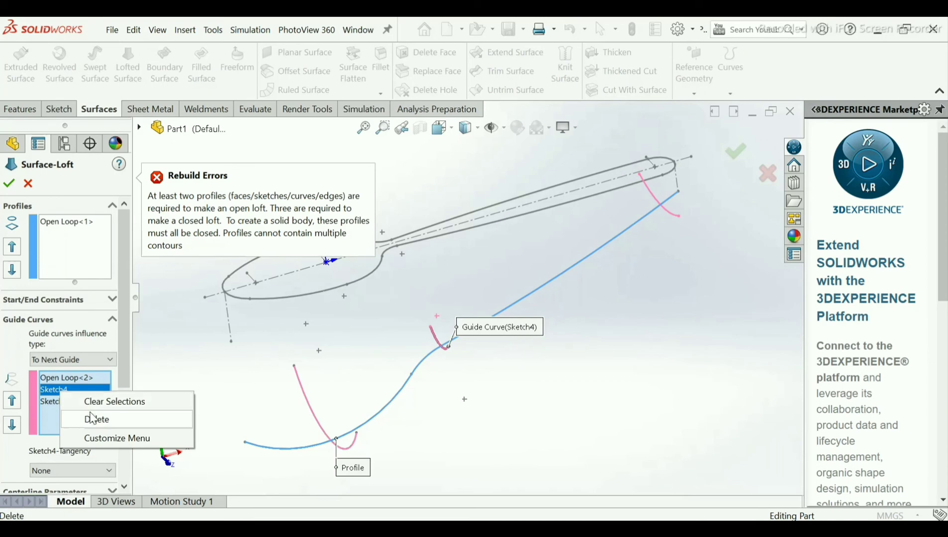
left_click(93, 419)
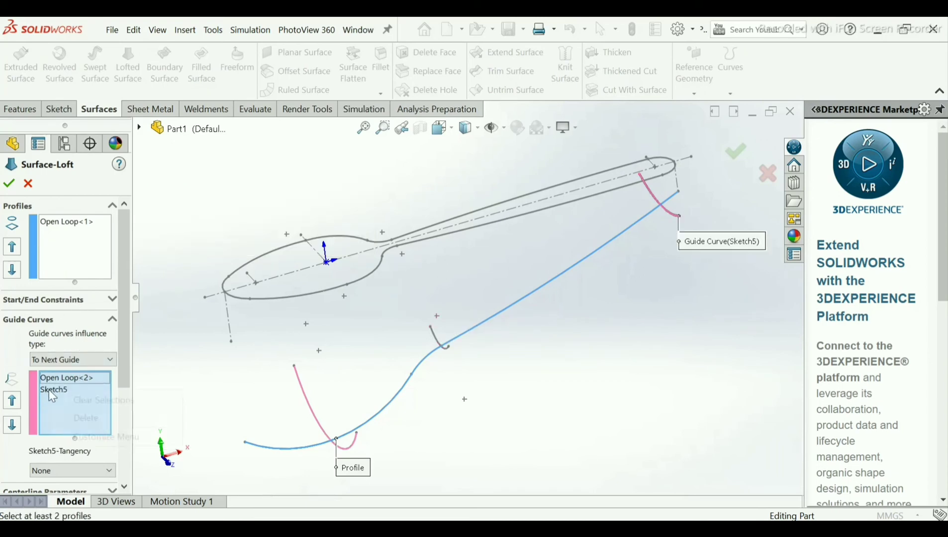
right_click(52, 393)
left_click(84, 416)
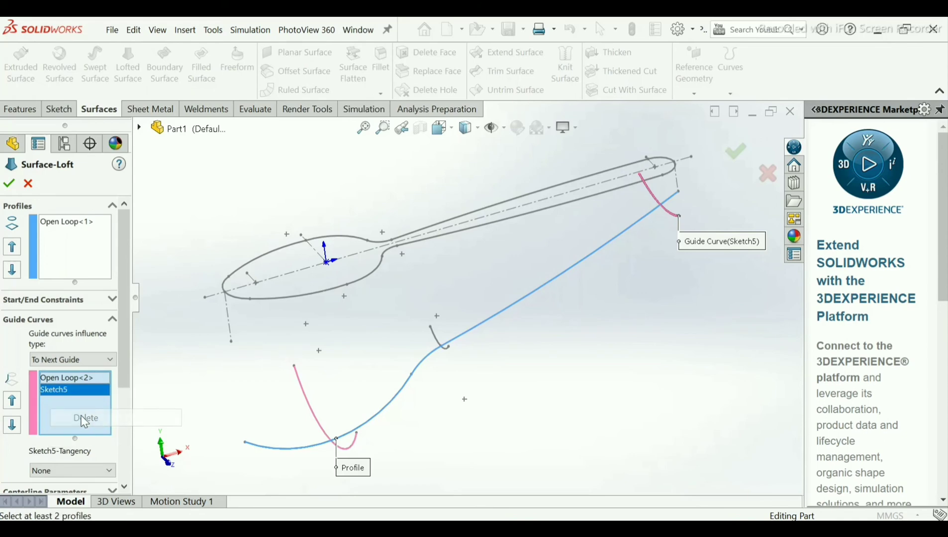
left_click(432, 333)
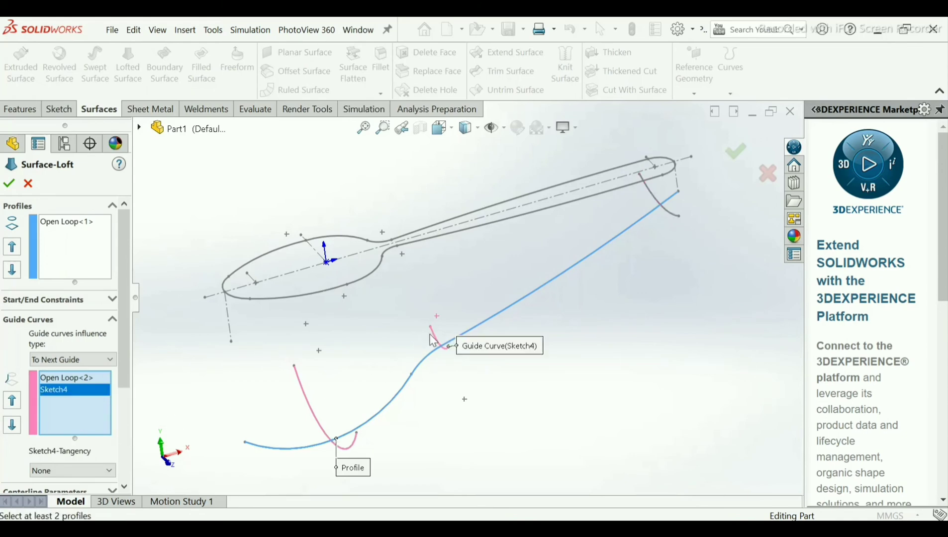
left_click(9, 183)
- Delete the side profile open loop from the loft profiles and cancel the lofted surface
left_click(68, 227)
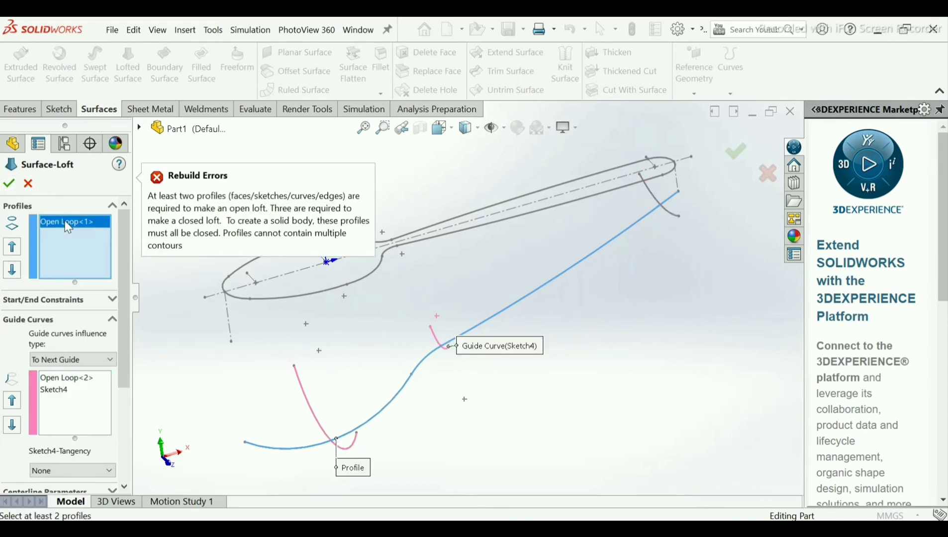
right_click(68, 226)
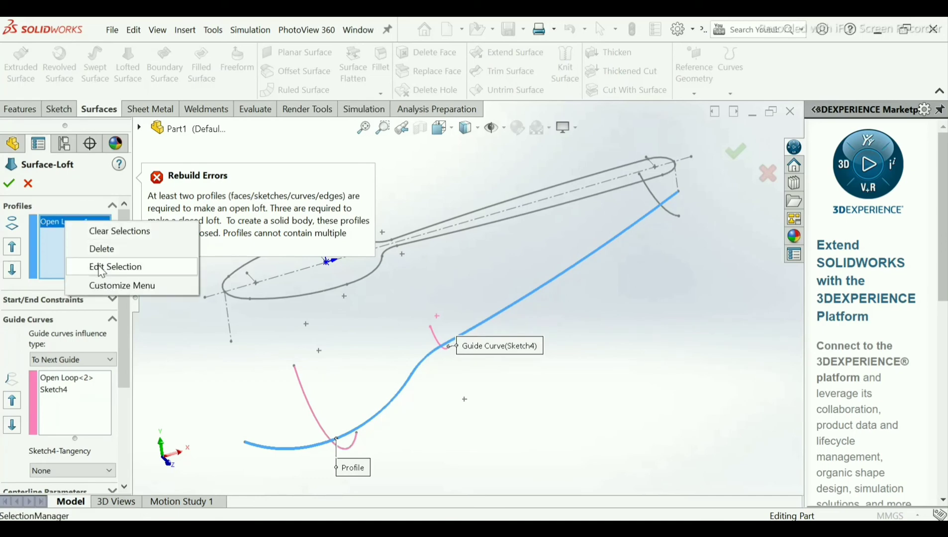
left_click(97, 248)
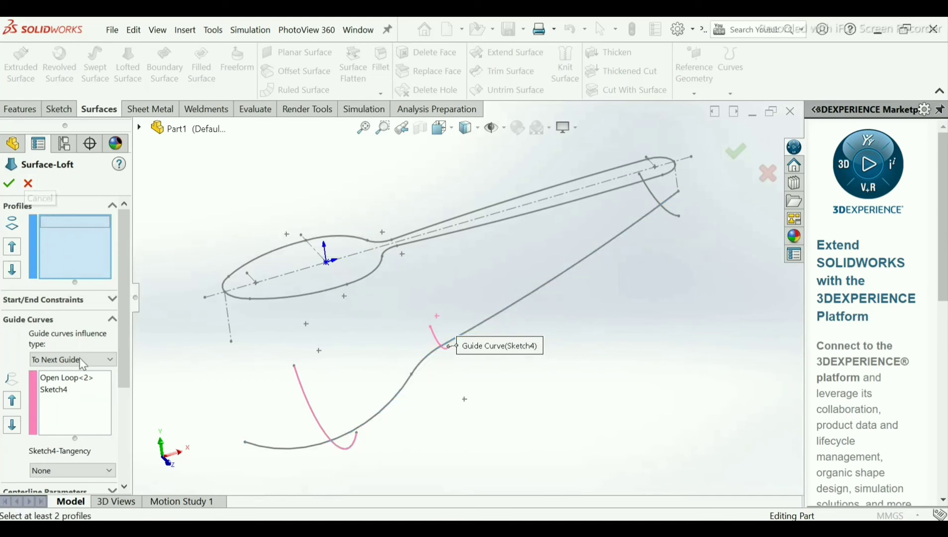
left_click(29, 184)
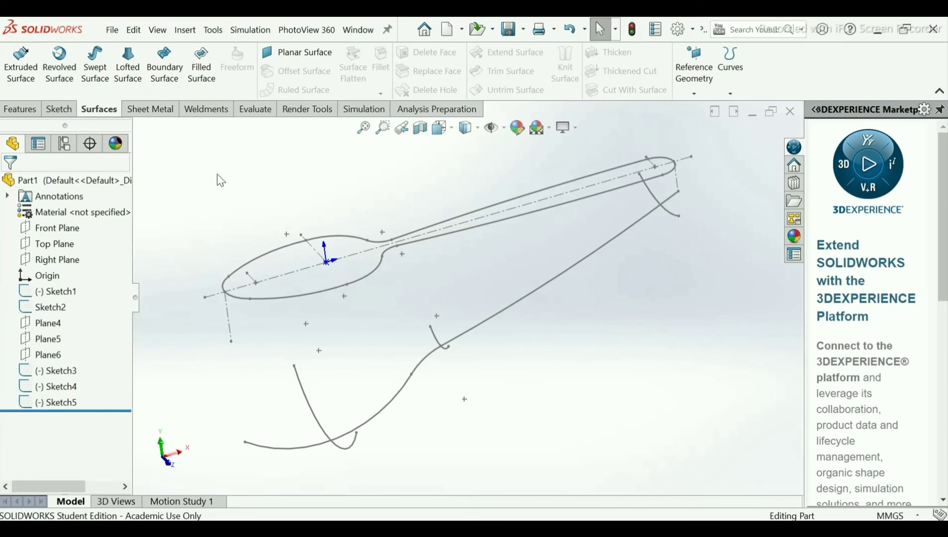
- Start a boundary surface with the bowl arc open loop and the neck arc Sketch4 in Direction 1
middle_click_drag(219, 180, 228, 178)
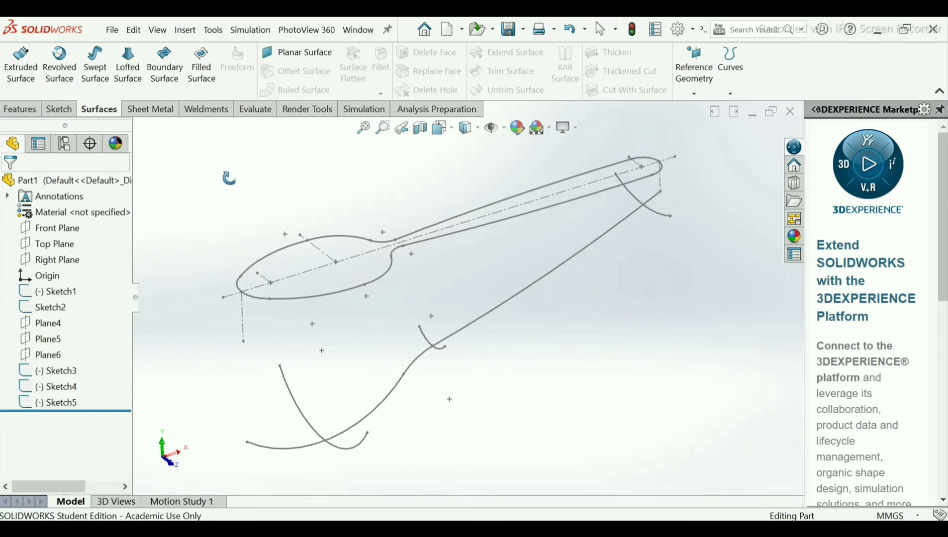
left_click(170, 81)
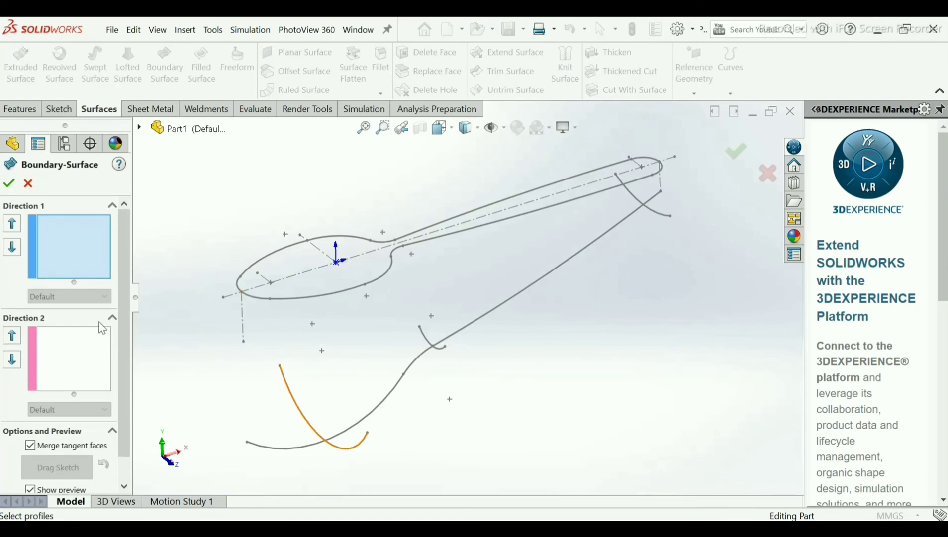
right_click(61, 231)
left_click(91, 276)
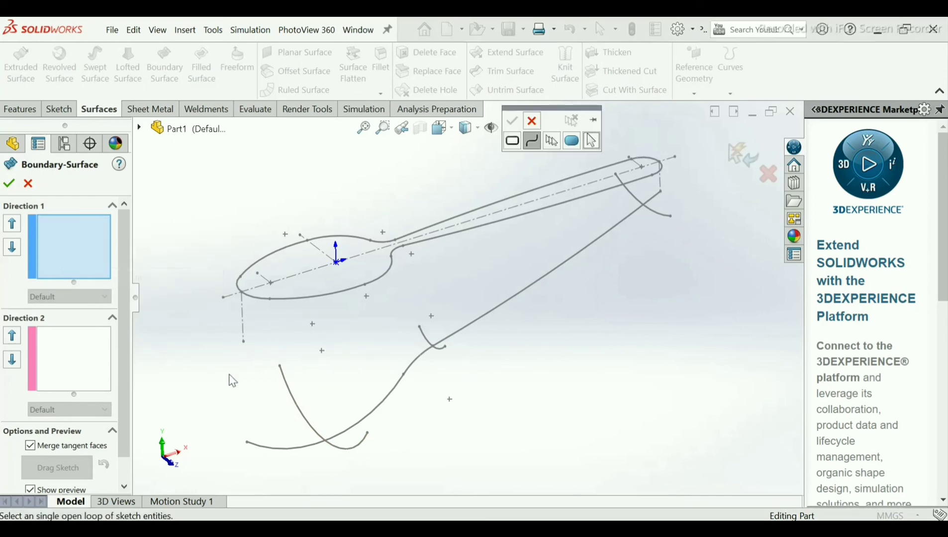
left_click(292, 396)
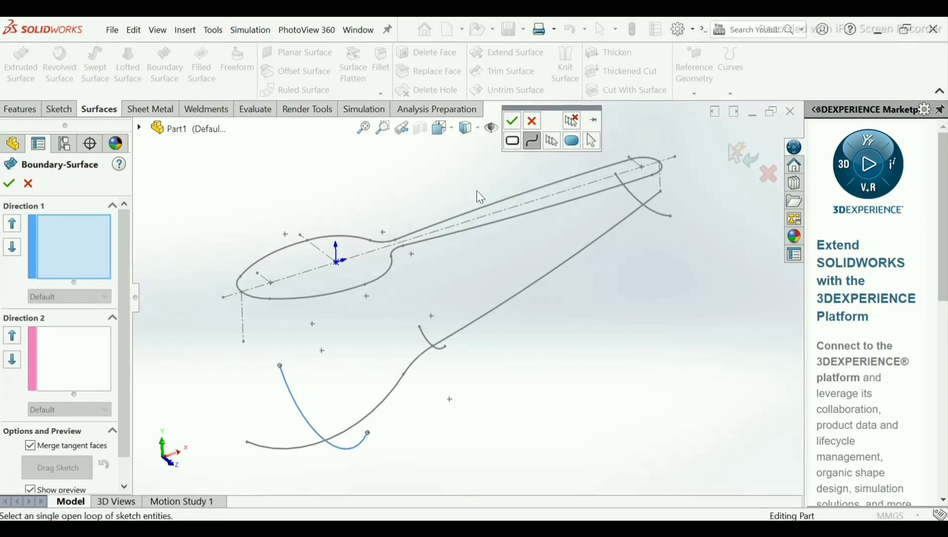
left_click(511, 121)
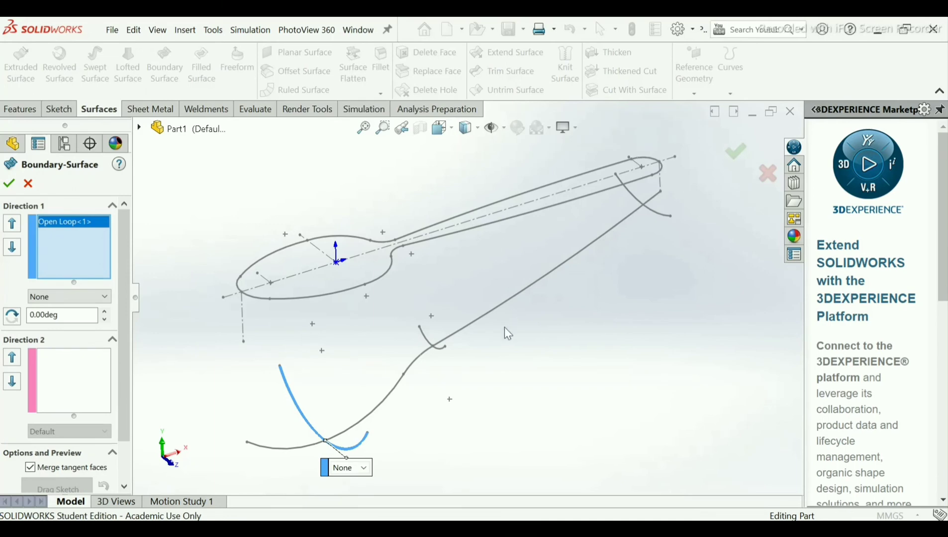
left_click(442, 354)
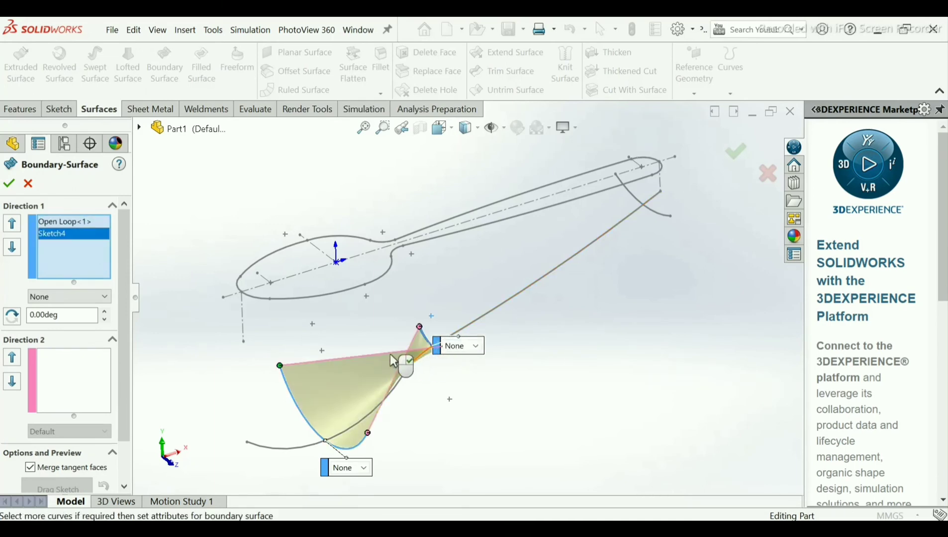
- Try to shift the surface's connector points on the bowl arc toward its lowest point, and clear the Direction 1 curves
mouse_move(398, 348)
middle_mouse_down()
mouse_move(383, 332)
mouse_move(412, 332)
mouse_move(403, 346)
mouse_move(458, 362)
middle_mouse_up()
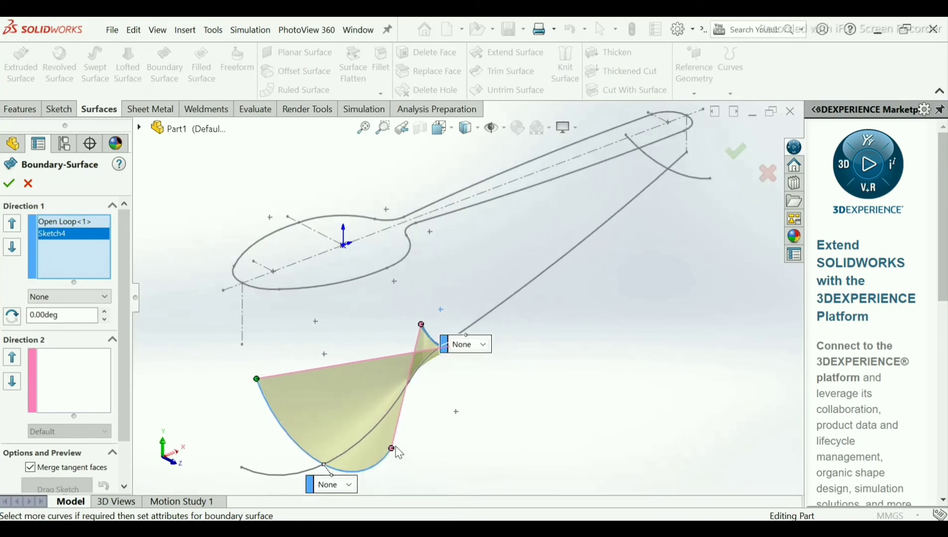
left_click(348, 467)
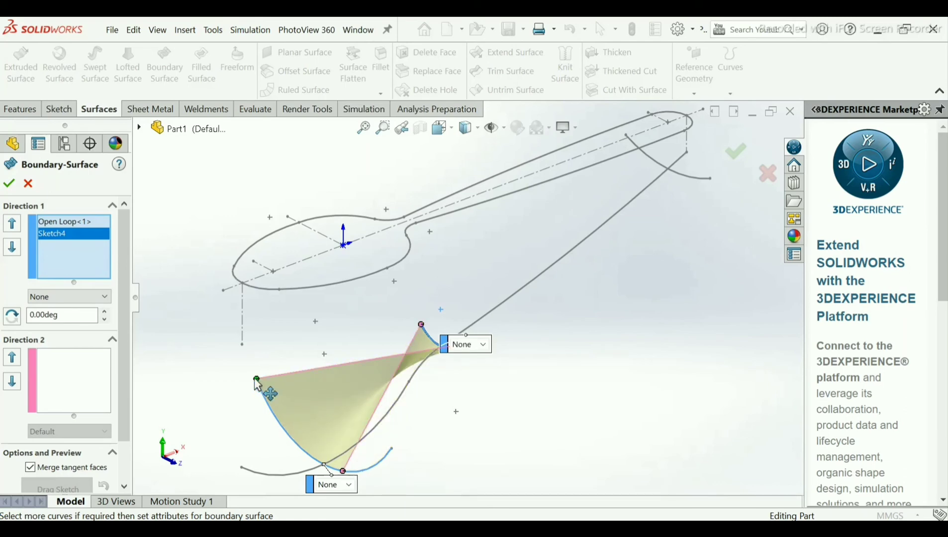
left_click_drag(257, 383, 342, 470)
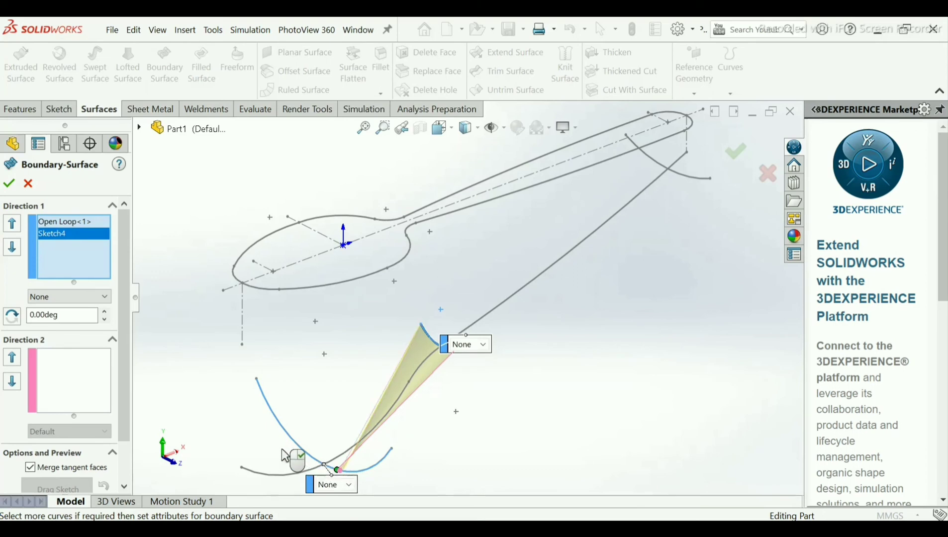
right_click(77, 235)
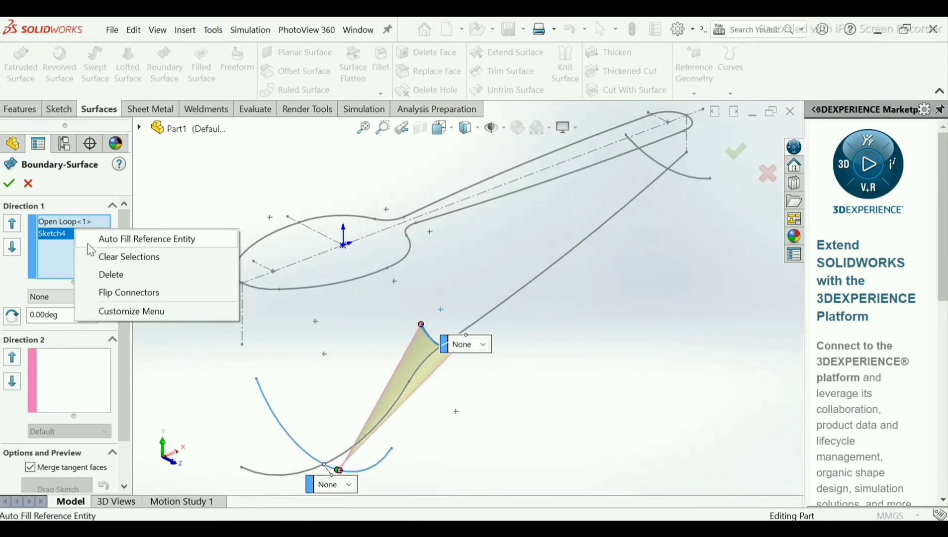
left_click(100, 256)
- Add the bowl arc to Direction 2 of the boundary surface as an open loop
right_click(74, 359)
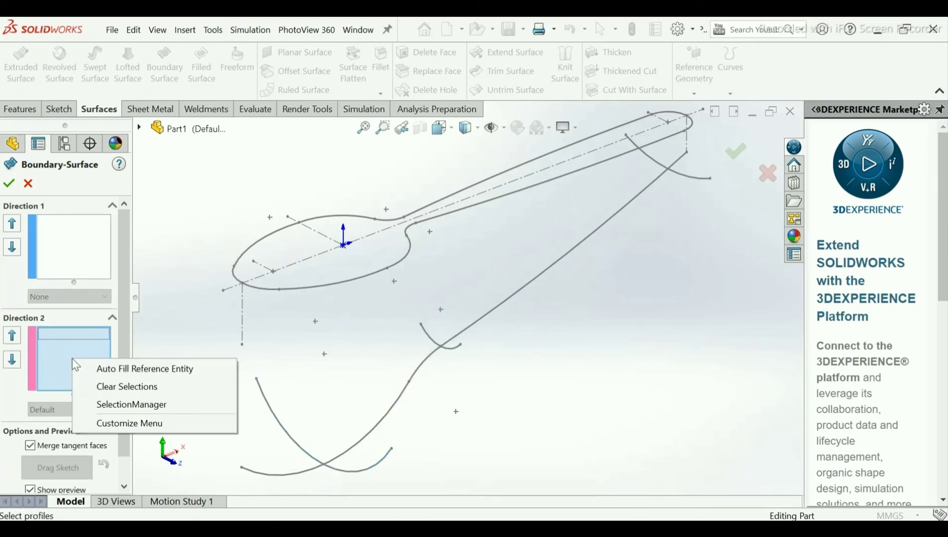
left_click(109, 404)
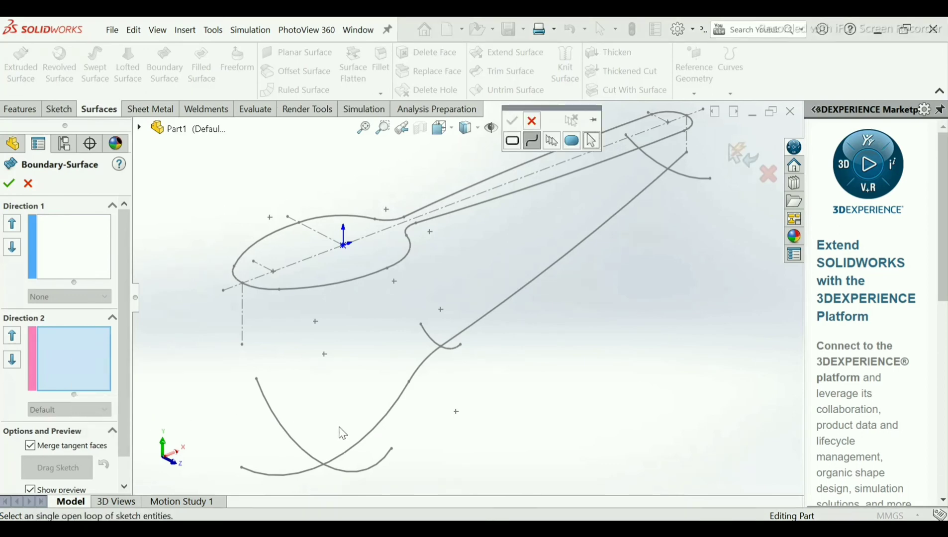
left_click(350, 471)
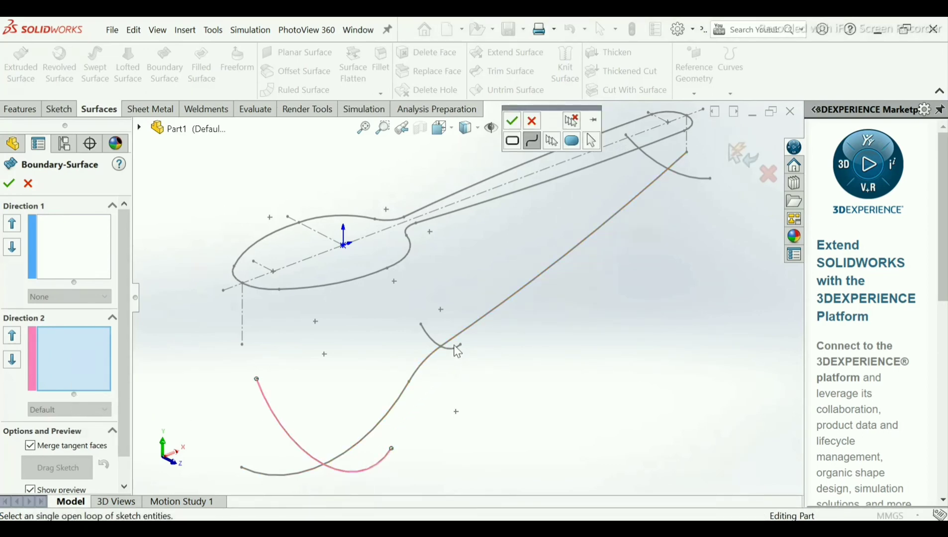
left_click(511, 120)
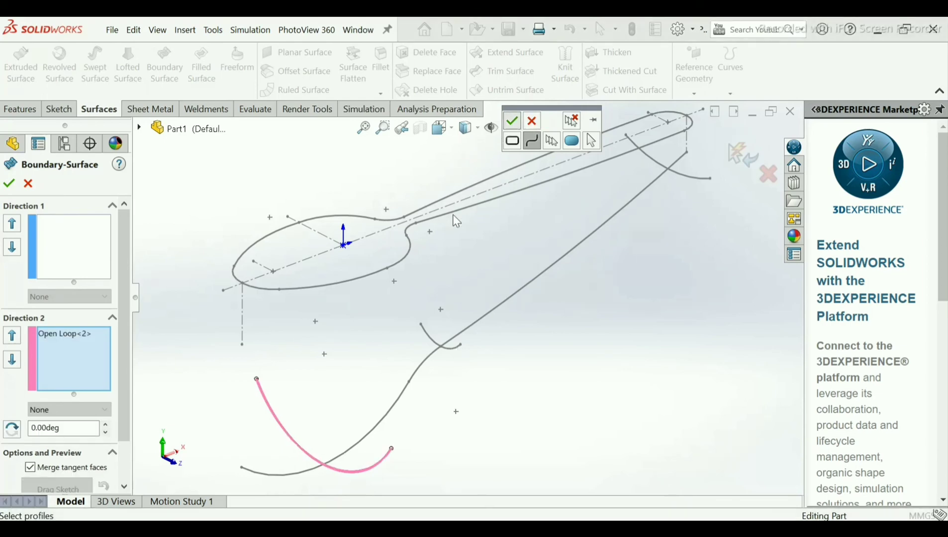
- Add the neck arc Sketch4 and the handle-end arc Sketch5 to Direction 2 of the boundary surface
left_click(454, 348)
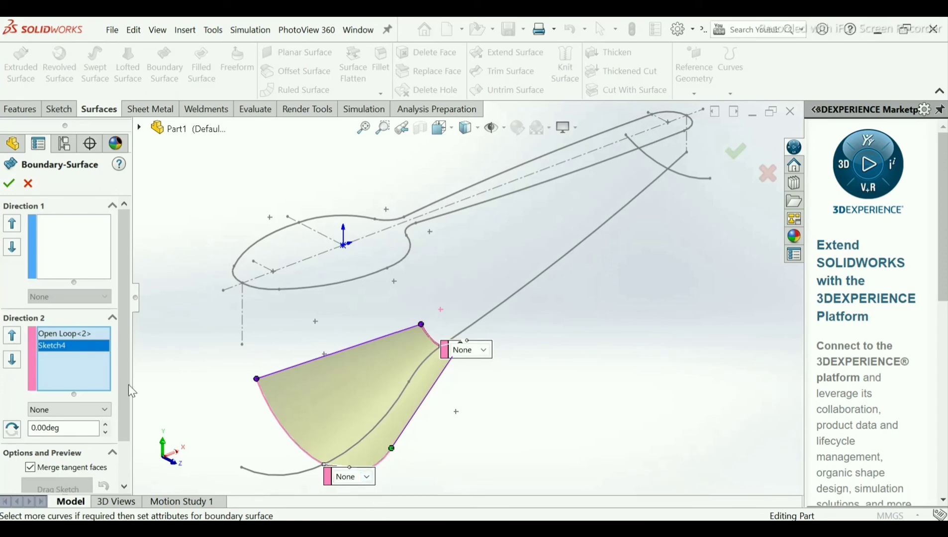
left_click(684, 179)
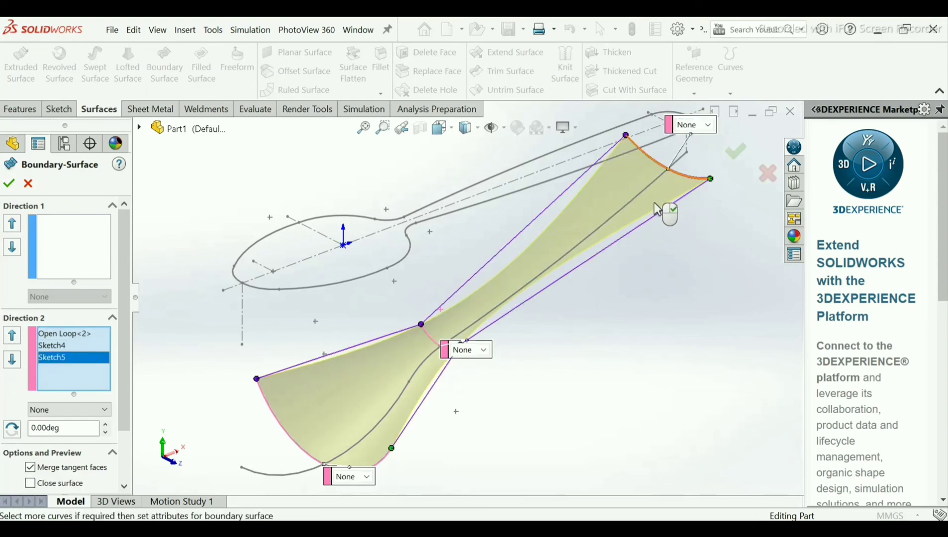
middle_click_drag(624, 219, 597, 233)
- Add the side profile curve to Direction 1 as an open loop and create the boundary surface
left_click(76, 260)
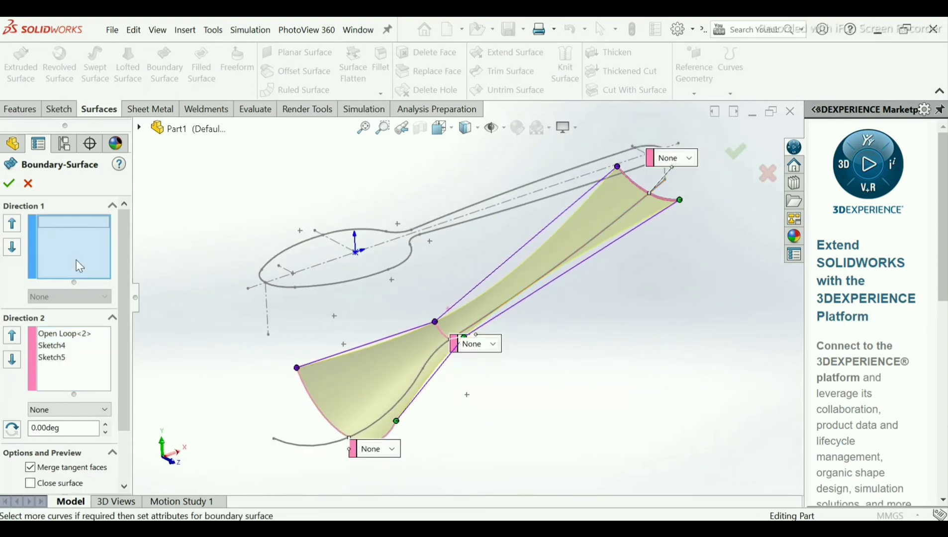
right_click(76, 253)
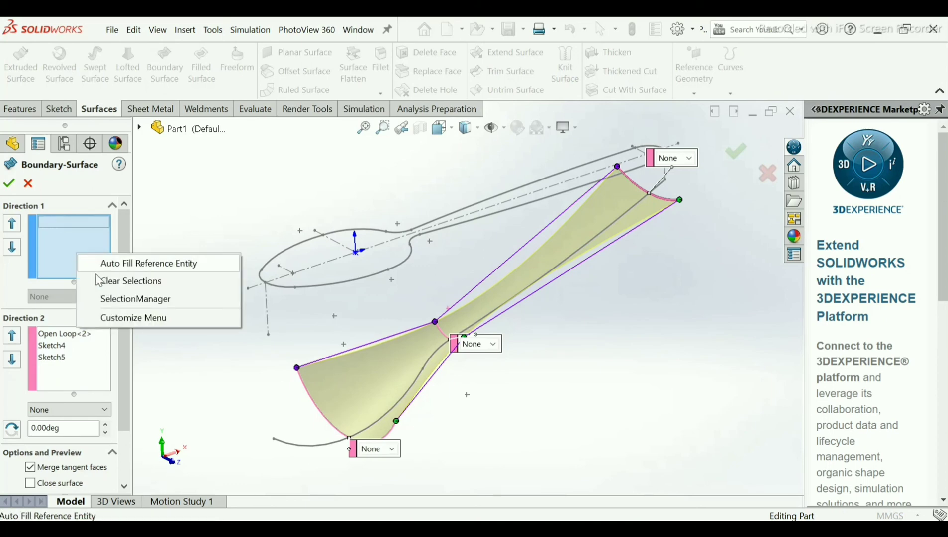
left_click(108, 299)
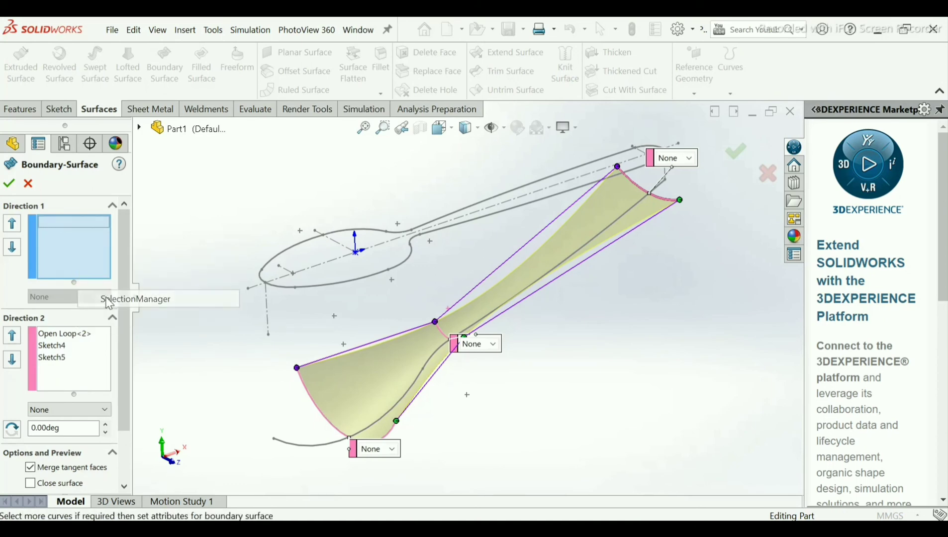
left_click(286, 441)
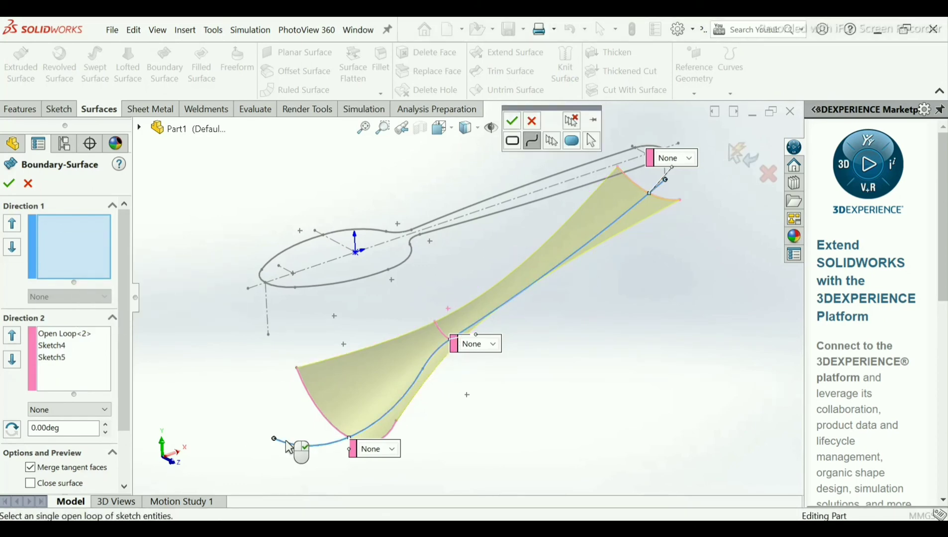
left_click(516, 122)
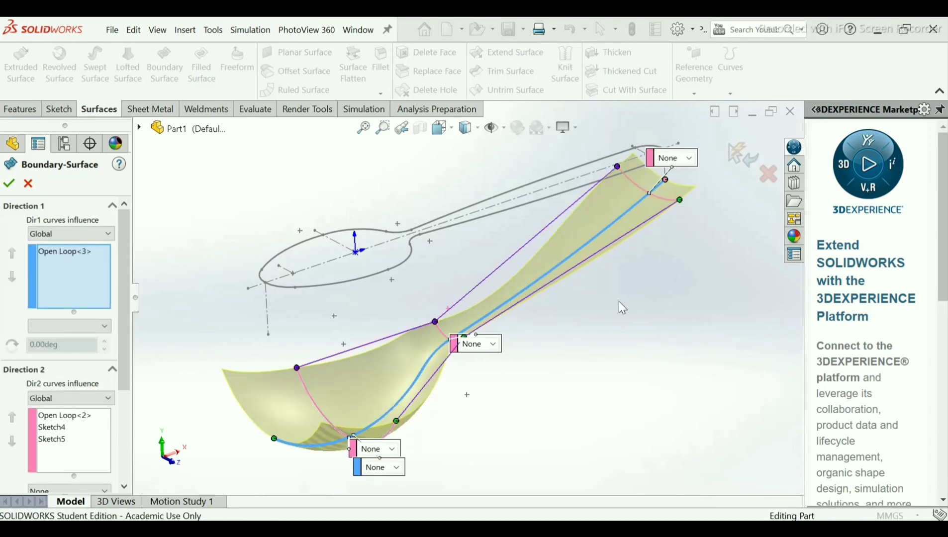
middle_click_drag(641, 271, 482, 276)
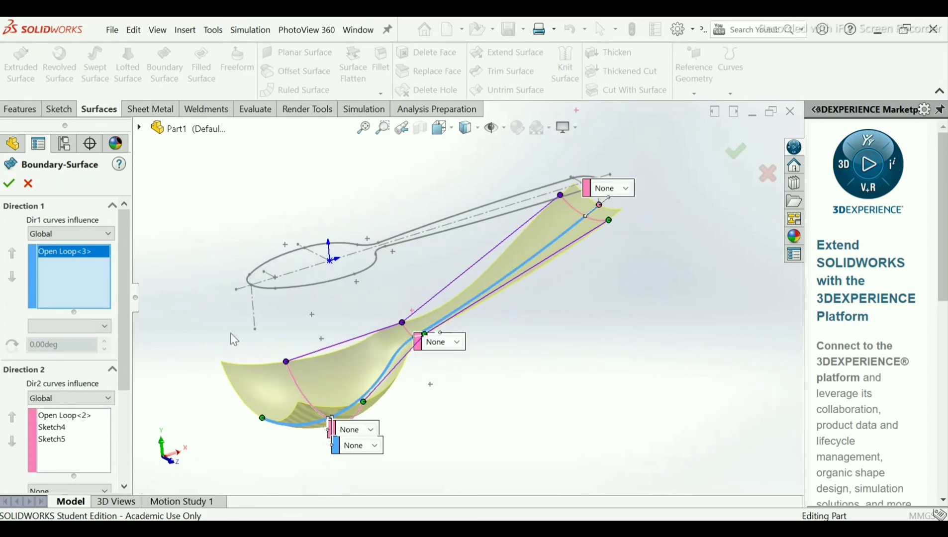
left_click(56, 251)
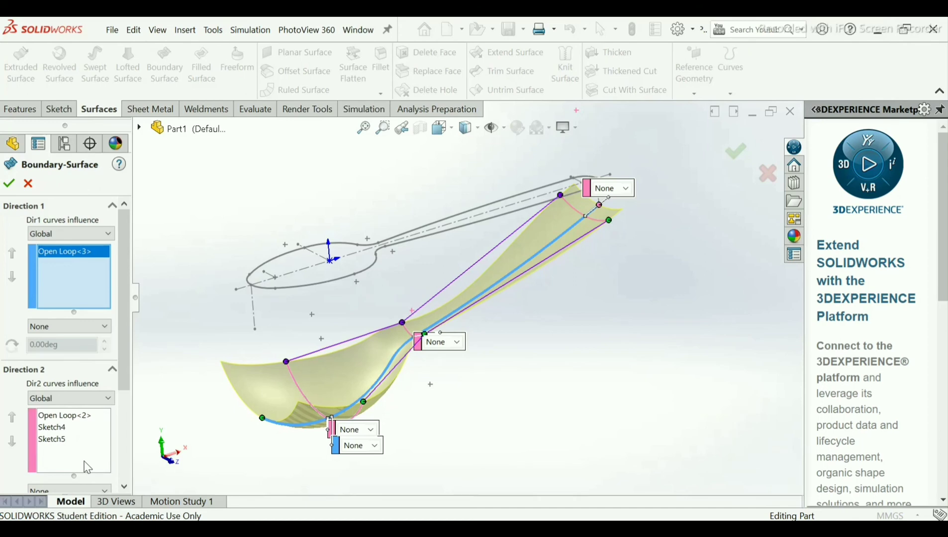
left_click(9, 183)
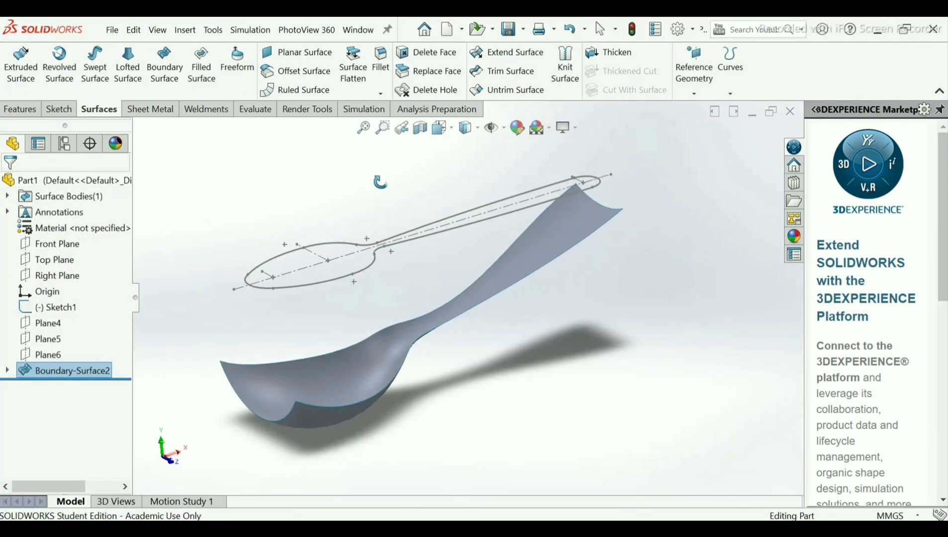
- Start a standard surface trim and replace the preselected trim tool with the spoon outline Sketch1
middle_click_drag(380, 182, 380, 205)
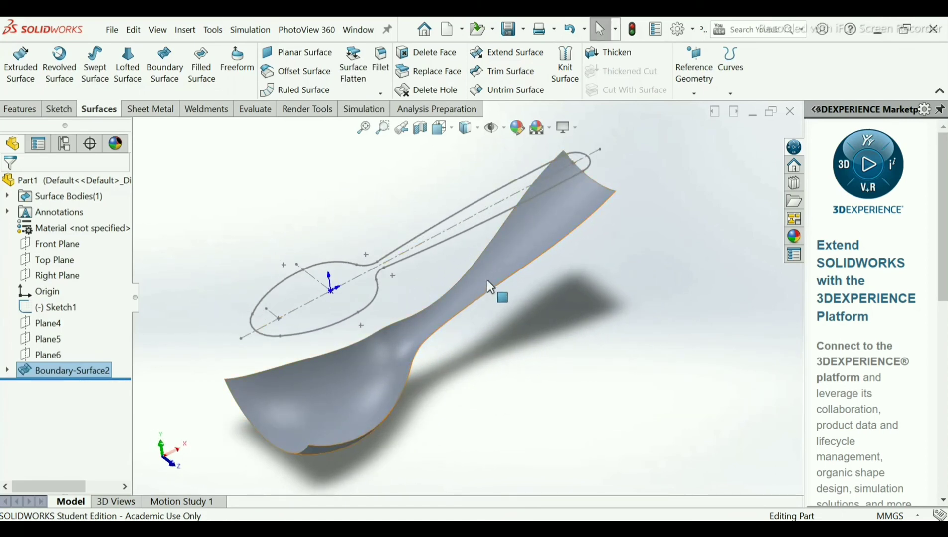
left_click(516, 79)
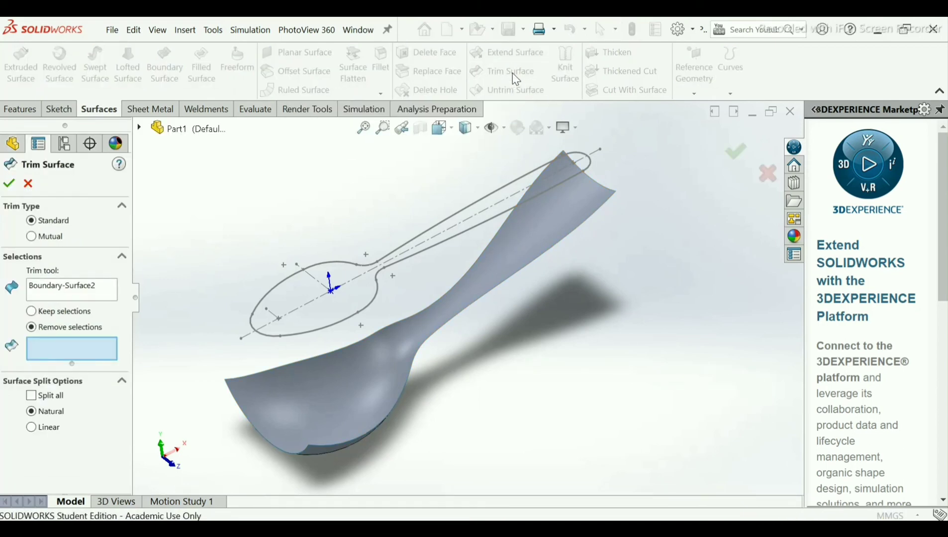
right_click(81, 288)
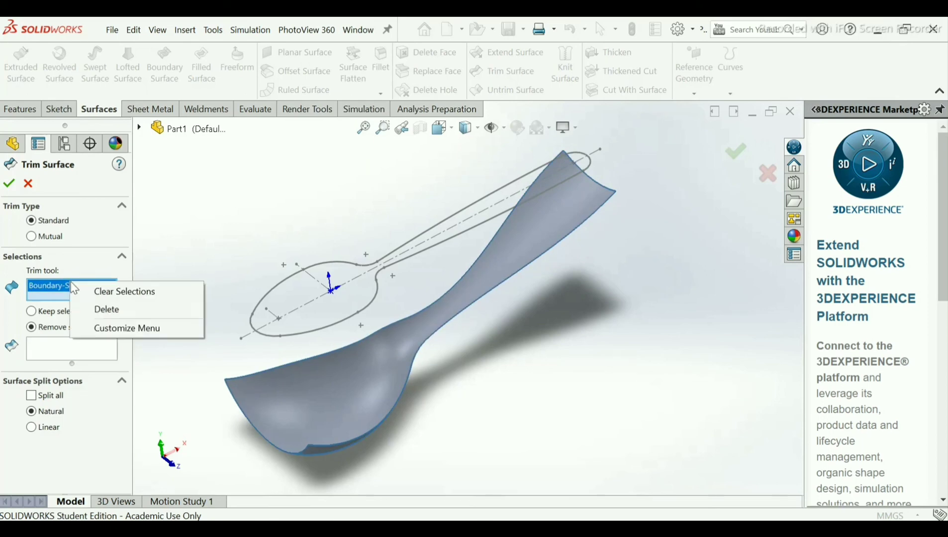
left_click(101, 309)
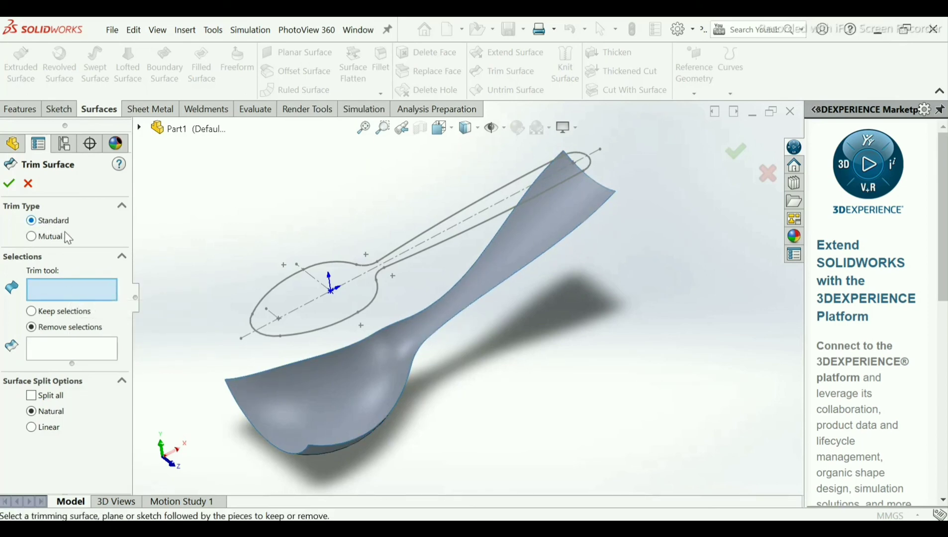
left_click(284, 337)
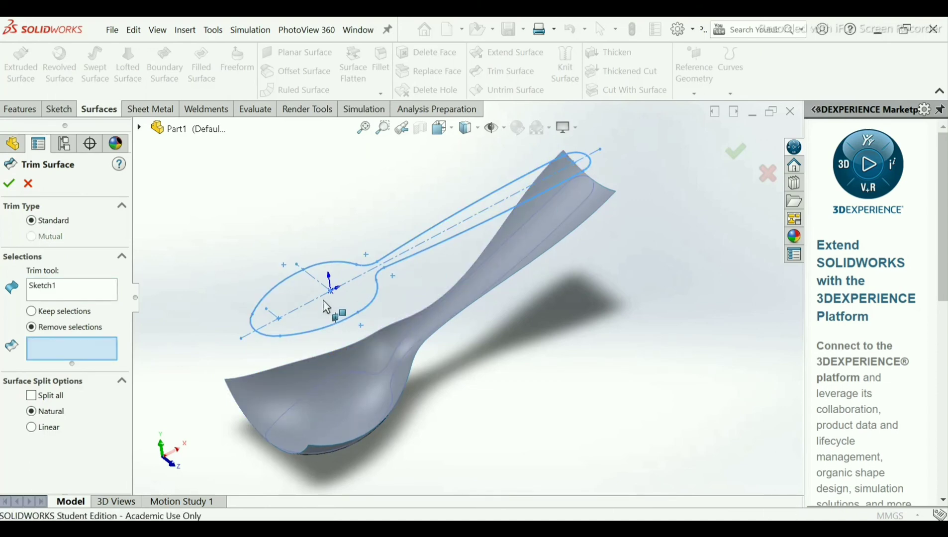
- Remove the surface pieces on both sides outside the spoon outline and complete the trim
left_click(252, 389)
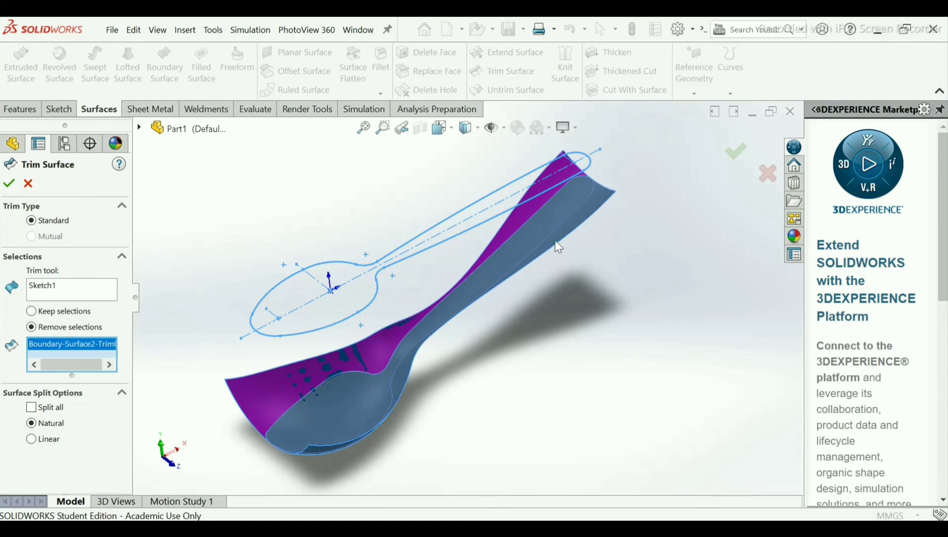
left_click(567, 251)
middle_click_drag(531, 306, 502, 311)
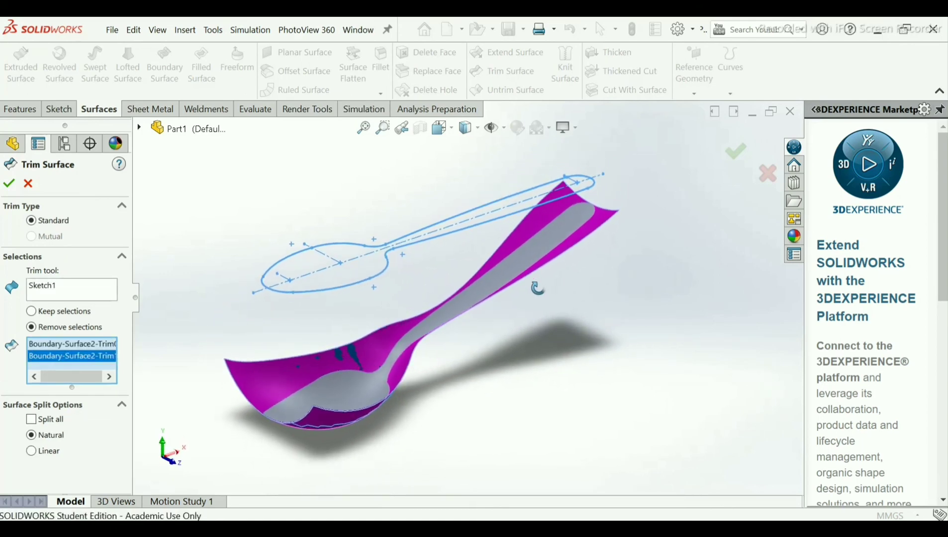
left_click(9, 183)
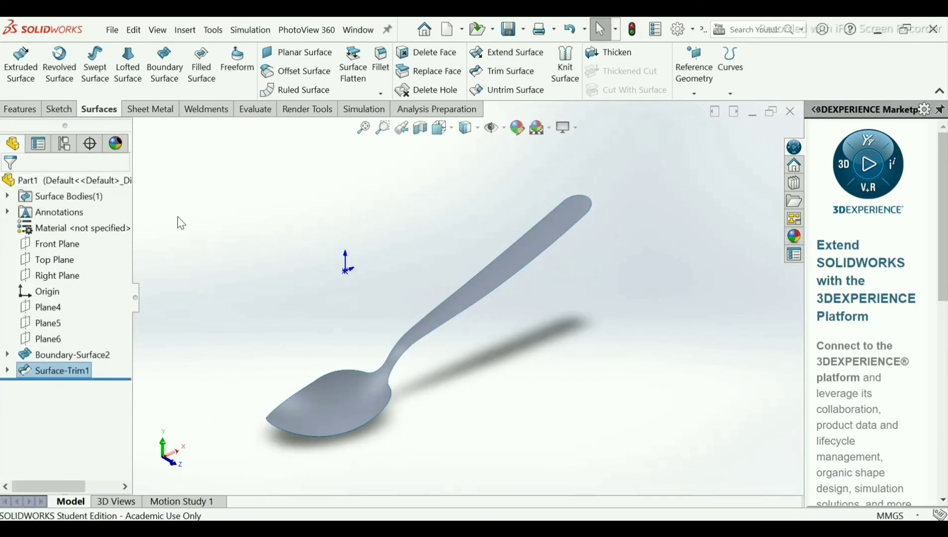
- Thicken the trimmed spoon surface by 1.5 mm on side 1
mouse_move(309, 245)
middle_mouse_down()
mouse_move(404, 251)
mouse_move(387, 225)
mouse_move(395, 201)
mouse_move(399, 228)
middle_mouse_up()
scroll(395, 339, "down", 2)
middle_click_drag(395, 339, 407, 352)
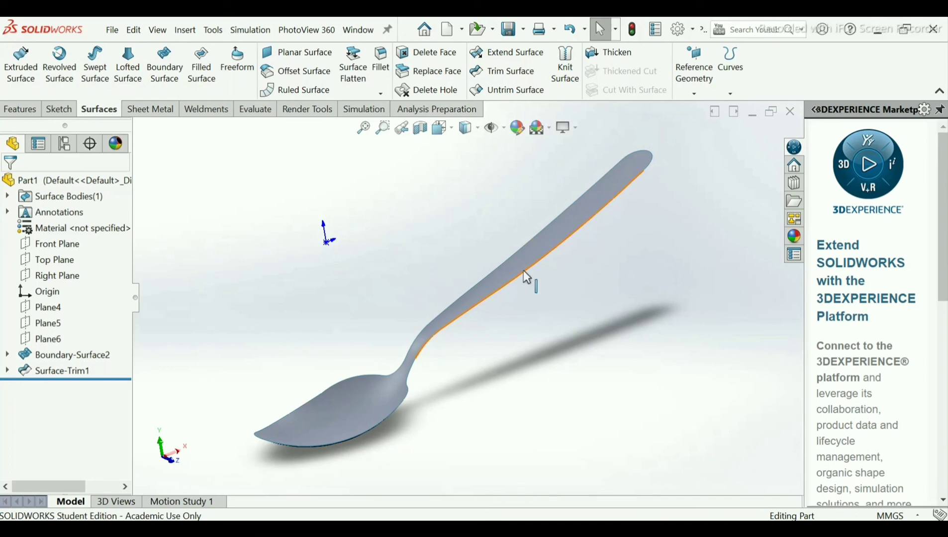
left_click(625, 56)
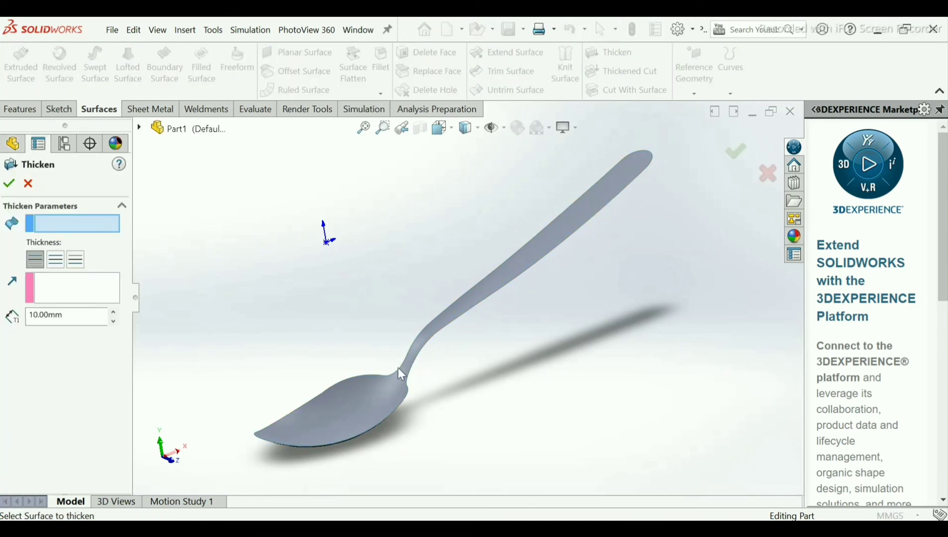
left_click(370, 398)
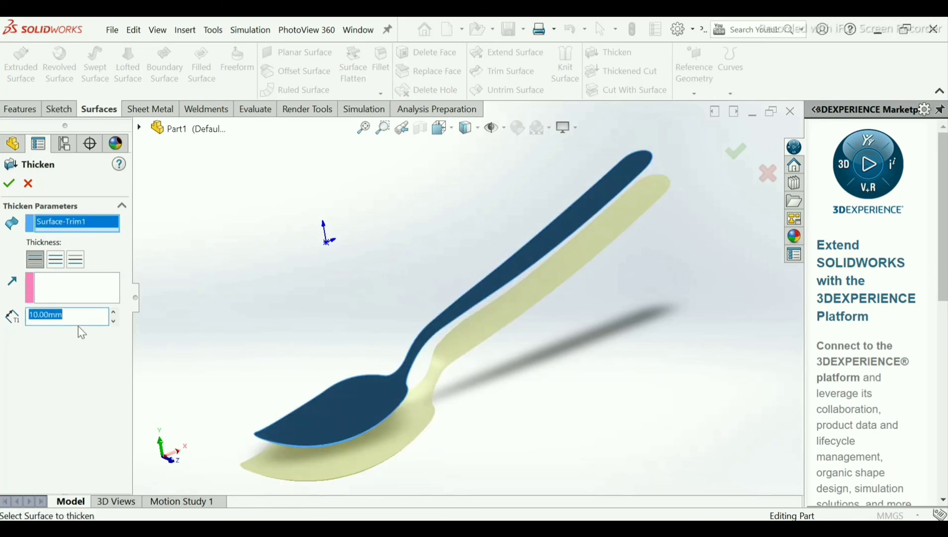
type("1.5")
key("Return")
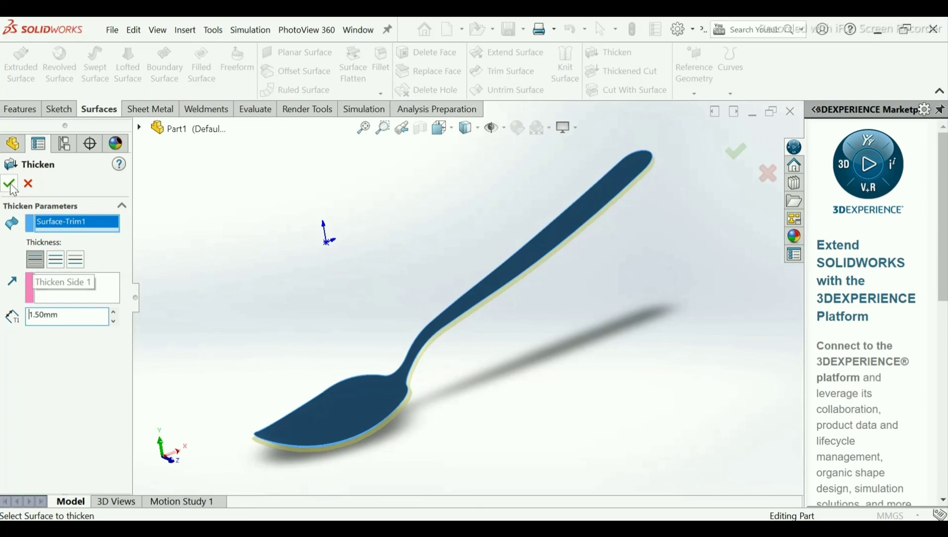
key("Return")
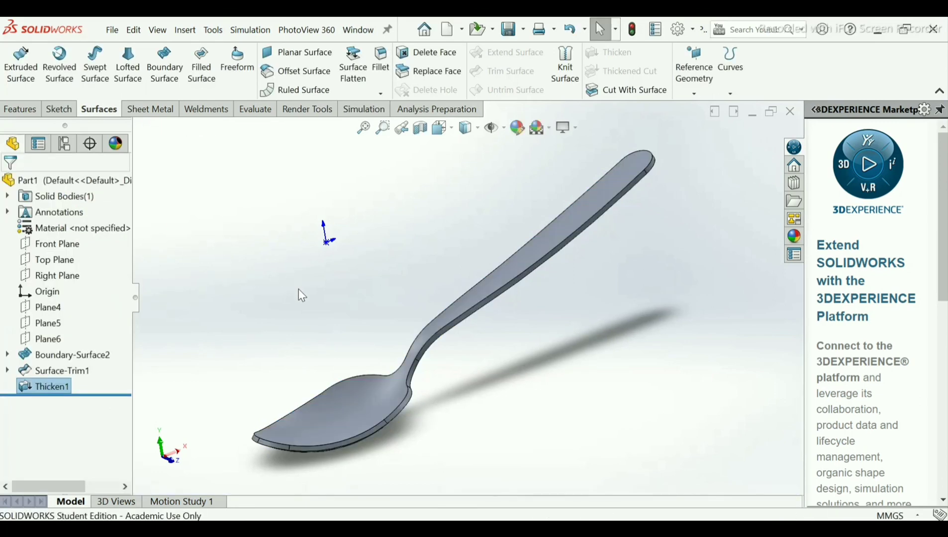
- Open the part's material for editing and expand the SOLIDWORKS DIN Materials library
mouse_move(297, 291)
middle_mouse_down()
mouse_move(271, 290)
mouse_move(300, 305)
middle_mouse_up()
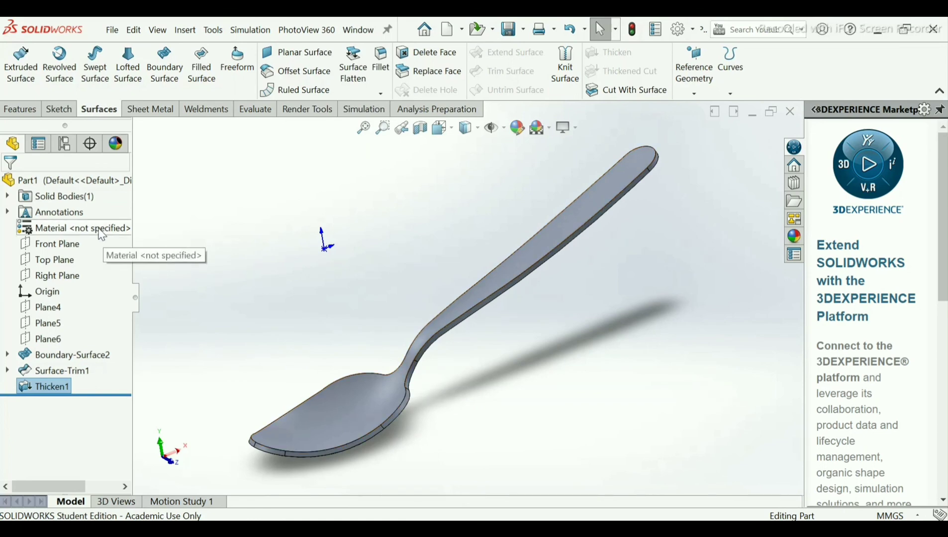
left_click(101, 228)
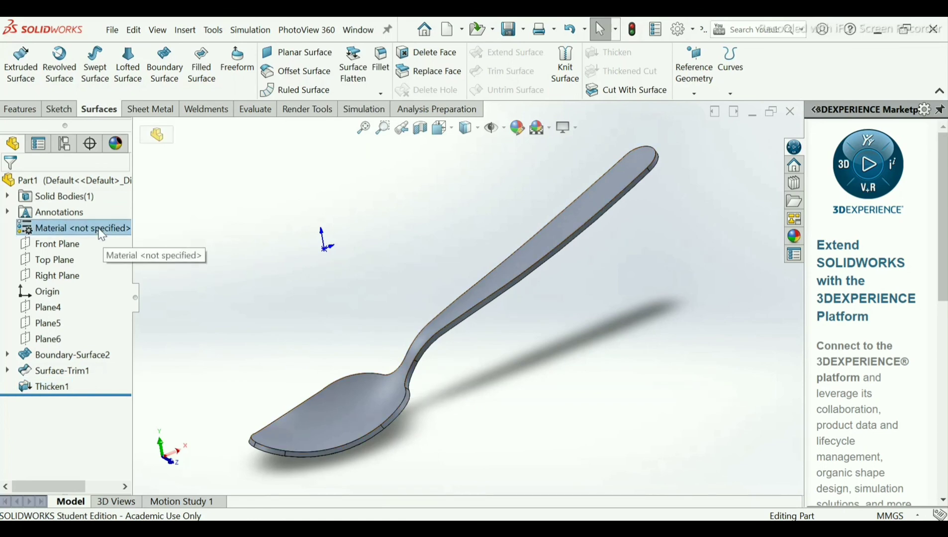
right_click(101, 234)
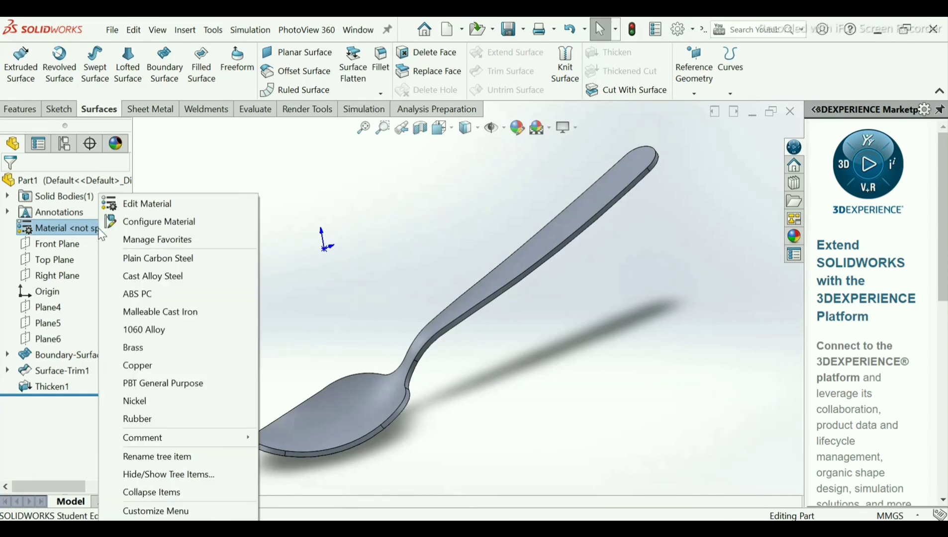
left_click(124, 204)
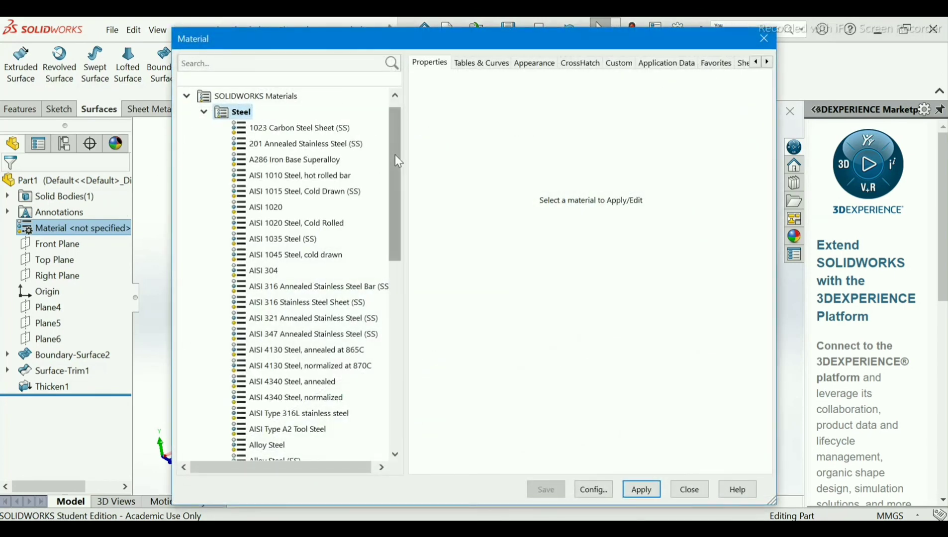
scroll(400, 156, "up", 1)
left_click(187, 97)
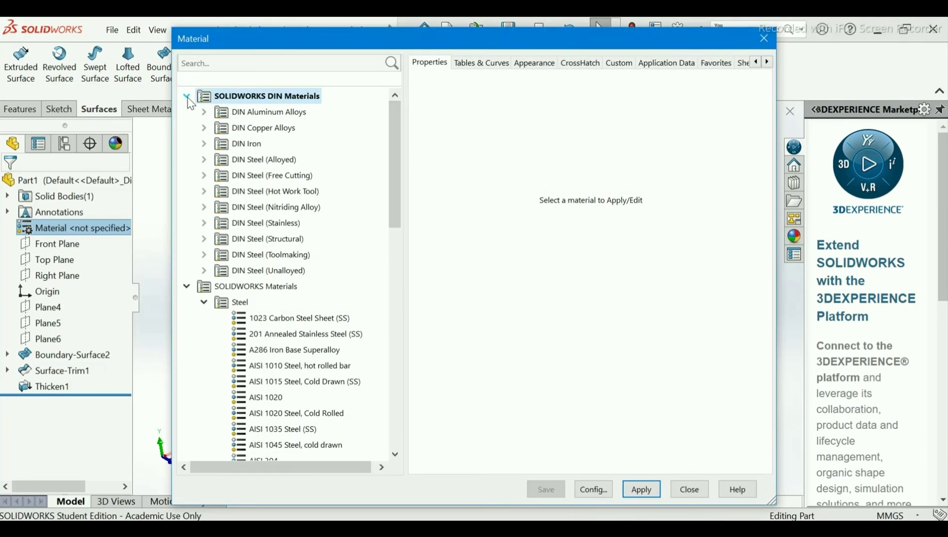
- Browse the DIN steel categories and apply 1.0718 (11SMnPb30) from DIN Steel (Free Cutting) to the spoon
left_click(256, 160)
double_click(256, 160)
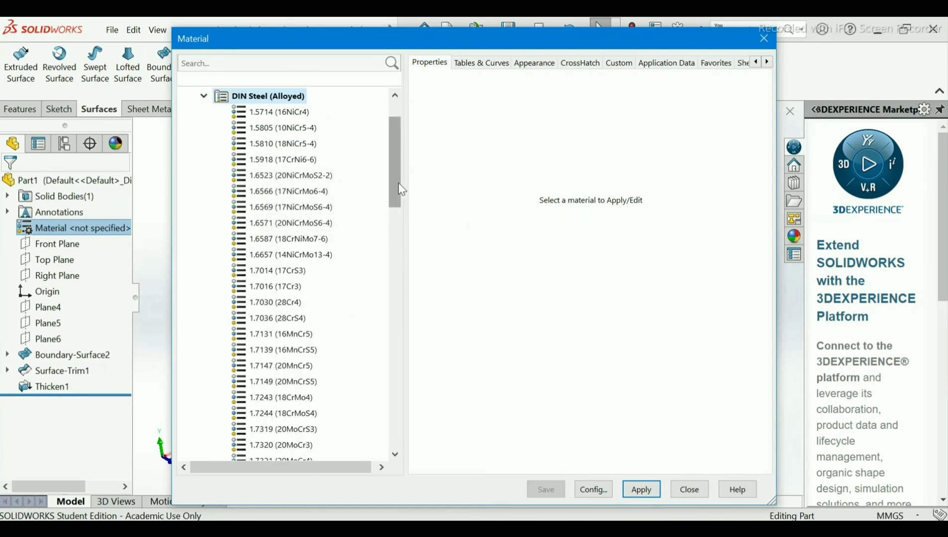
mouse_move(400, 189)
left_mouse_down()
mouse_move(402, 209)
mouse_move(401, 178)
left_mouse_up()
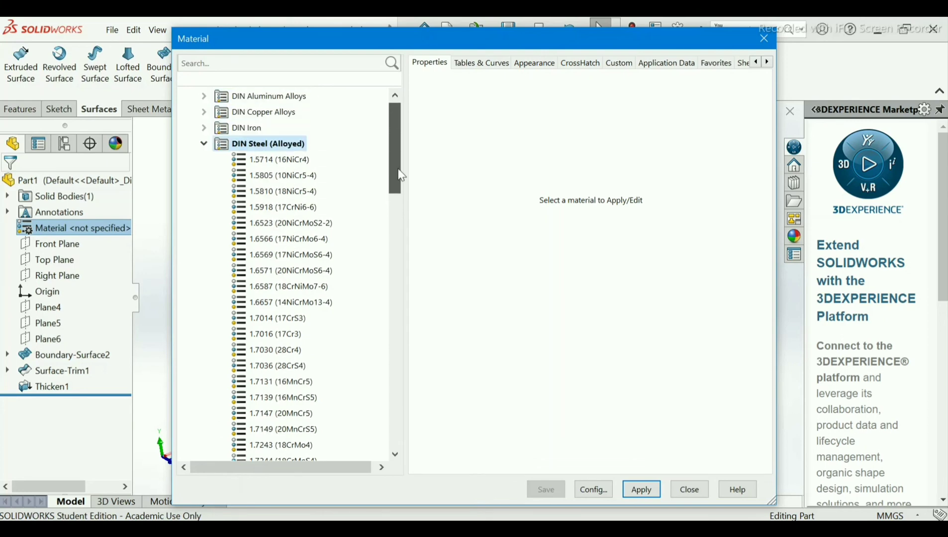
left_click(204, 144)
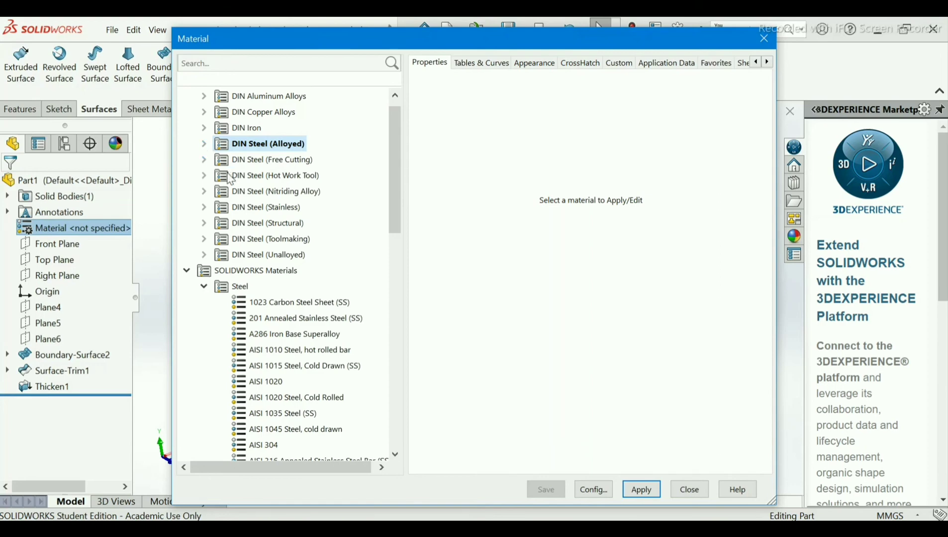
left_click(204, 176)
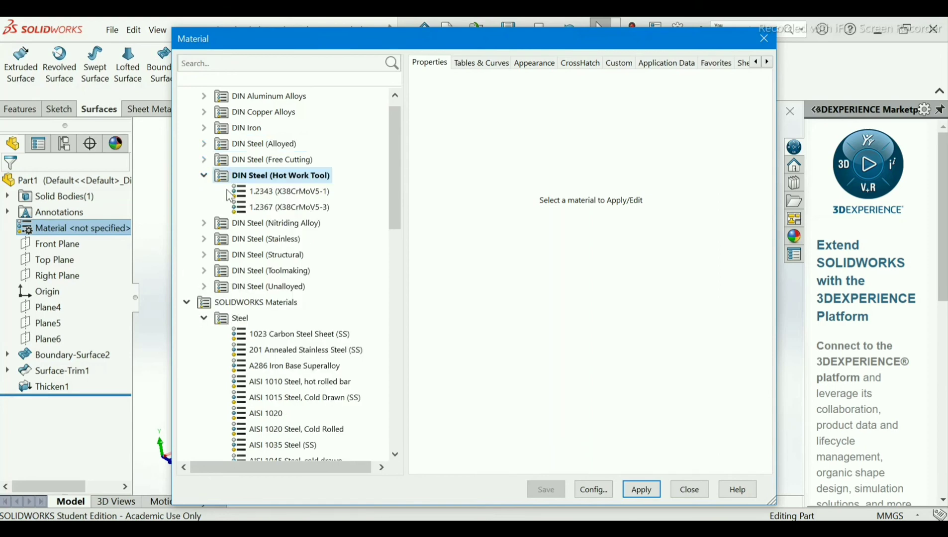
left_click(204, 160)
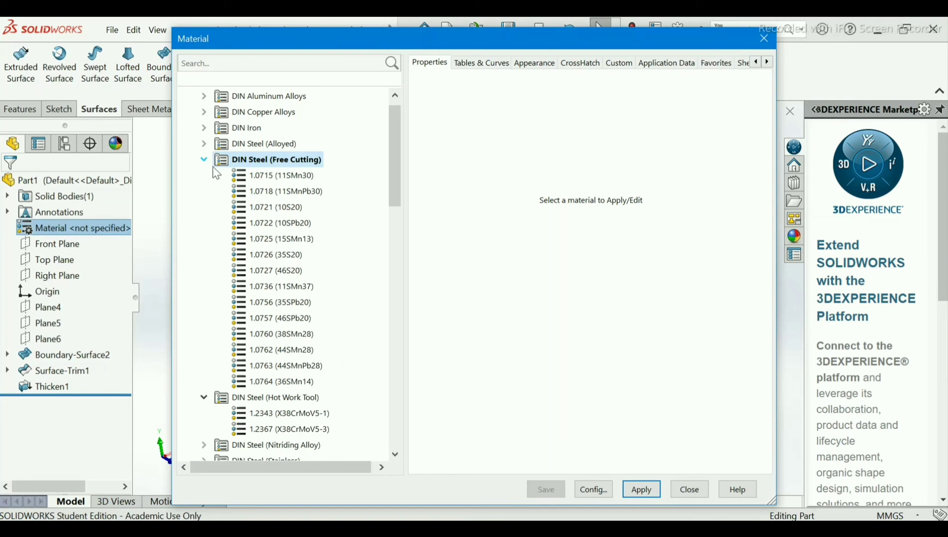
left_click(299, 195)
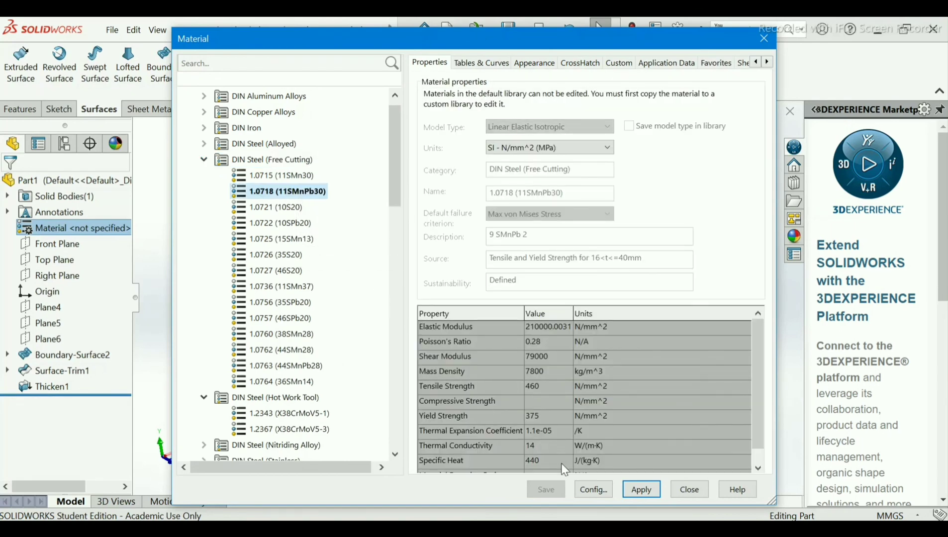
left_click(640, 490)
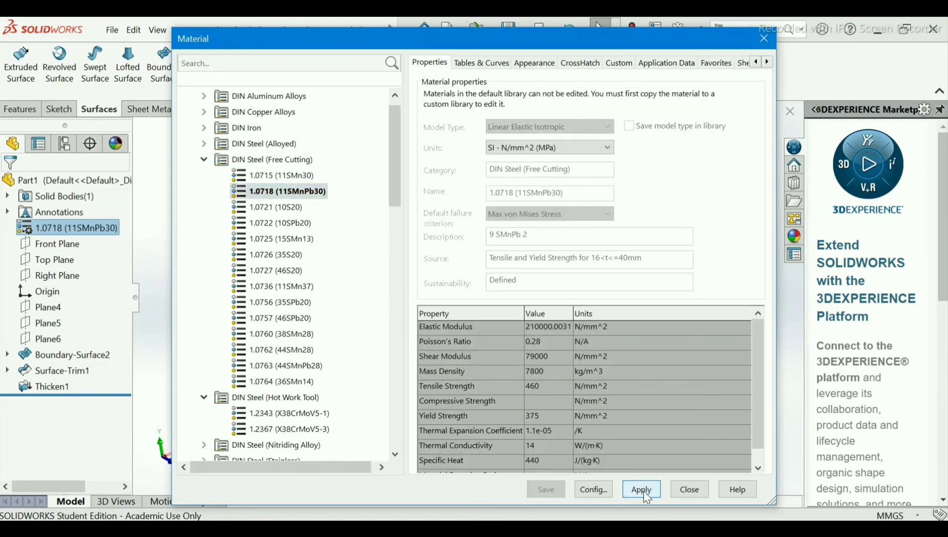
- Close the material settings, then review the whole part's polished steel appearance and accept it
left_click(683, 490)
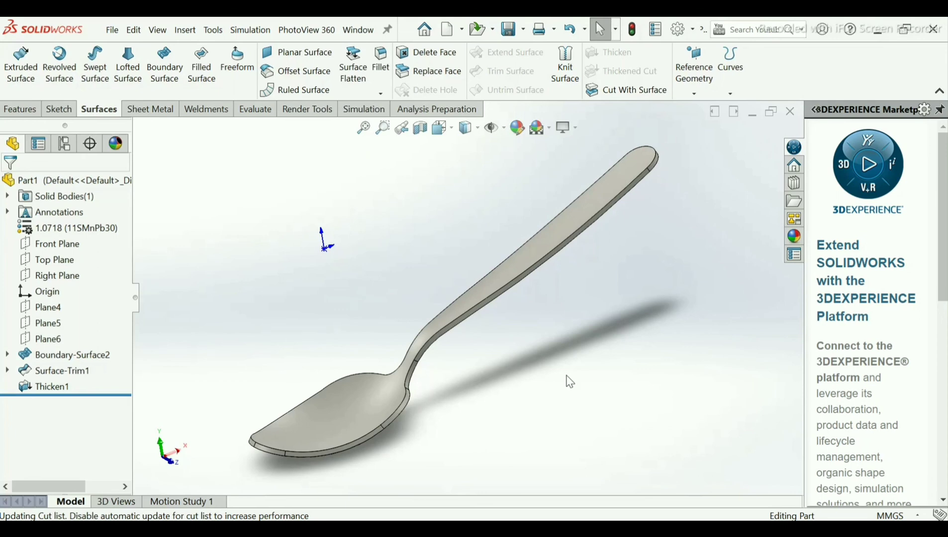
left_click(306, 112)
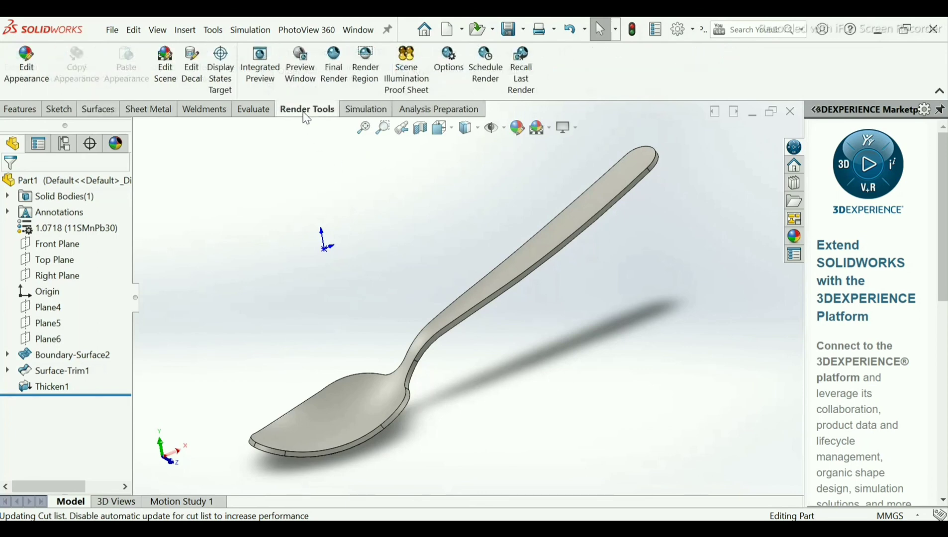
left_click(18, 80)
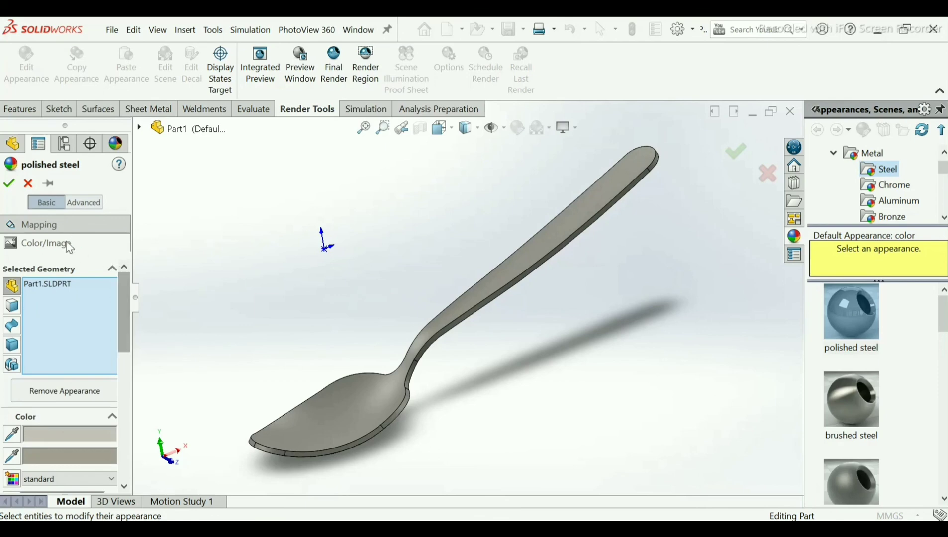
left_click_drag(123, 311, 121, 327)
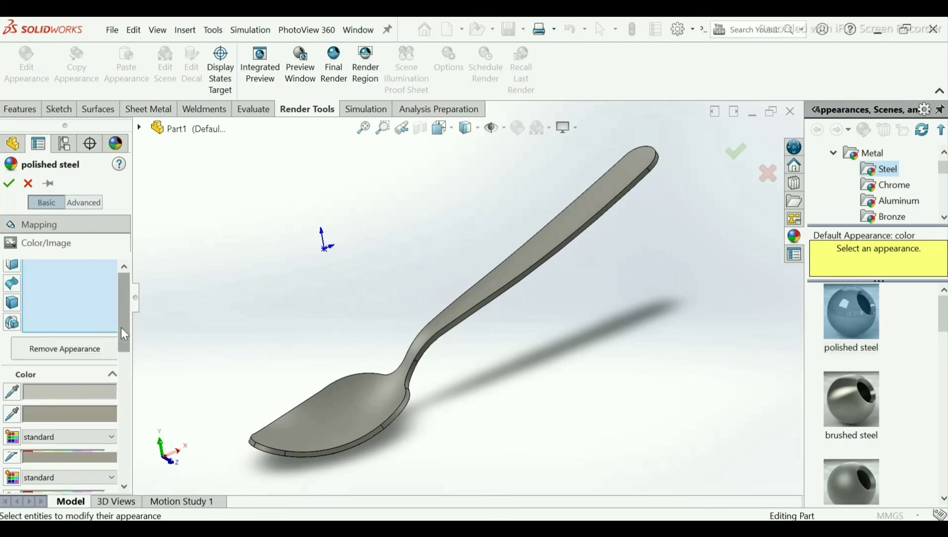
scroll(123, 334, "down", 1)
left_click(9, 183)
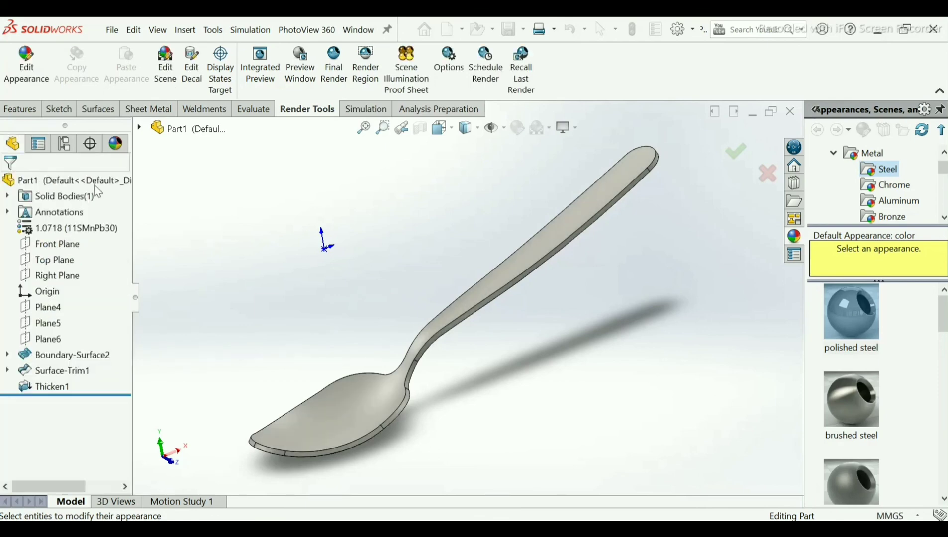
- Edit the scene to use a gradient background with red as its top color
left_click(164, 74)
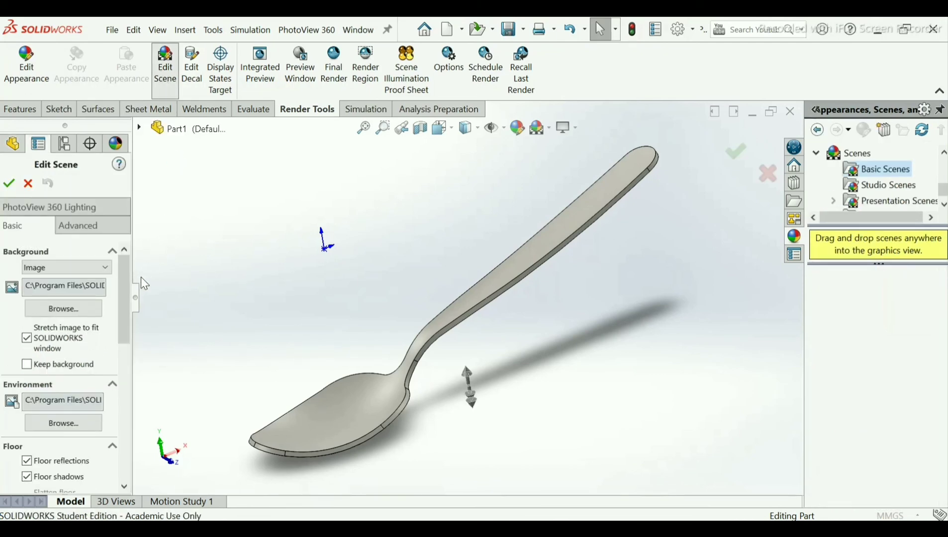
left_click(102, 270)
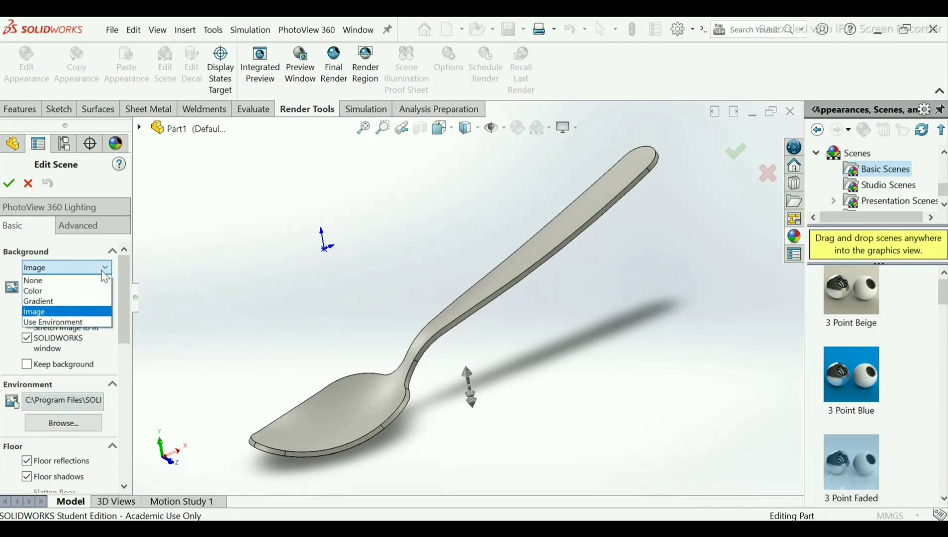
left_click(64, 303)
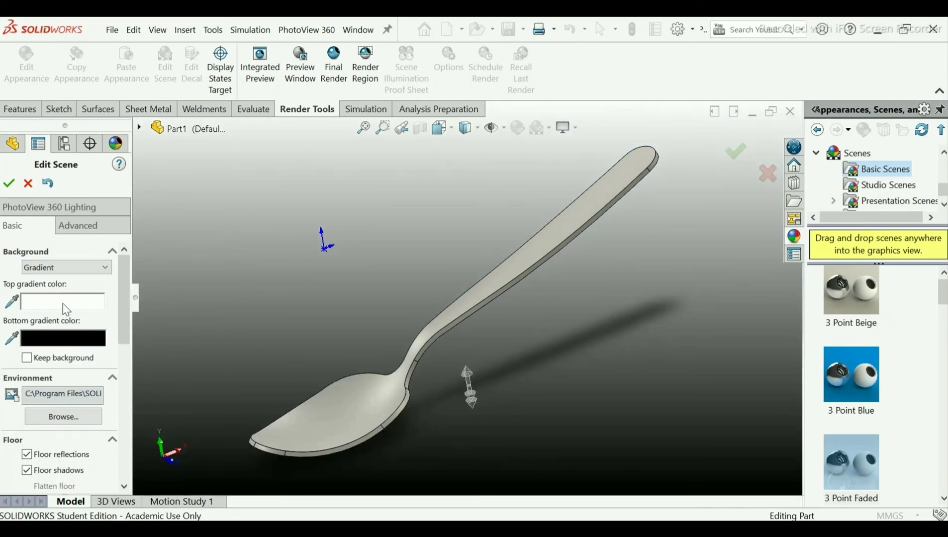
left_click(27, 307)
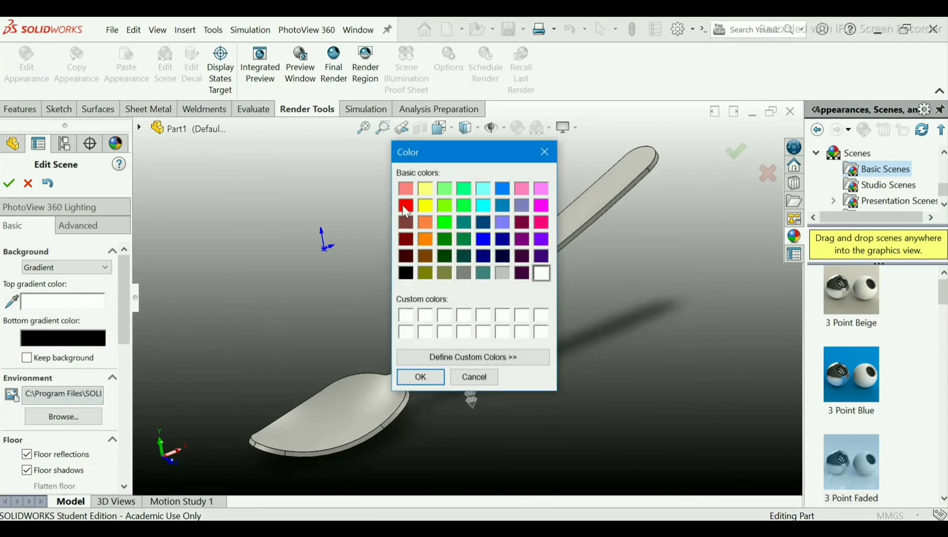
left_click(405, 206)
left_click(418, 376)
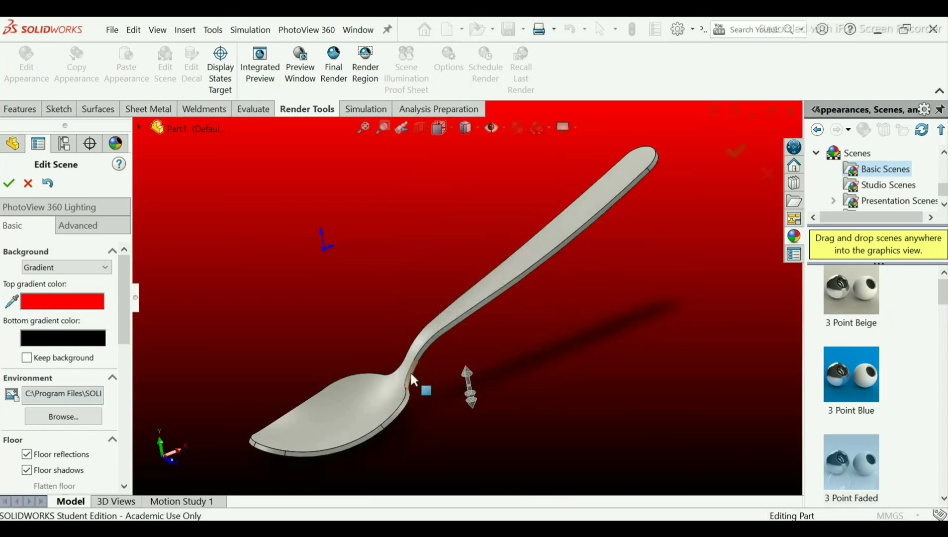
- Set the background's bottom gradient color to cyan and accept the scene
left_click(51, 339)
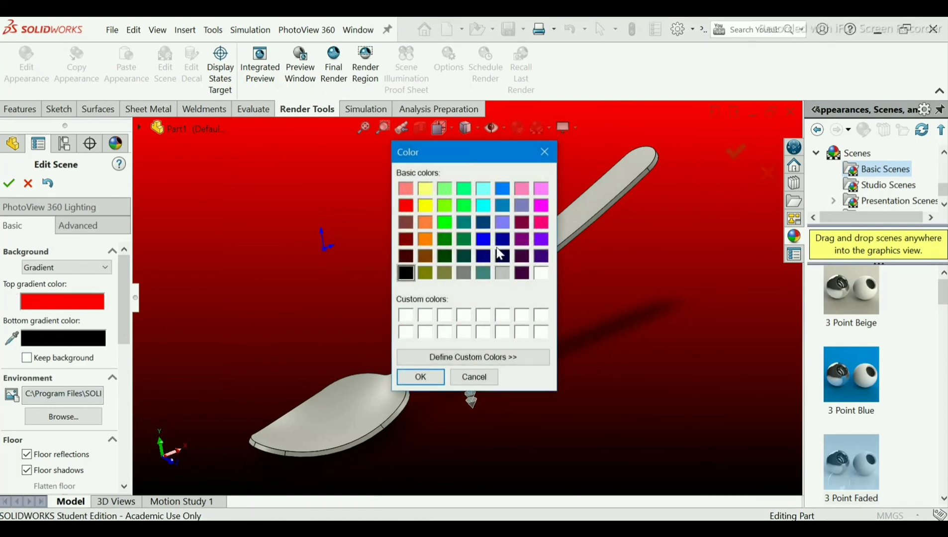
left_click(483, 206)
left_click(420, 377)
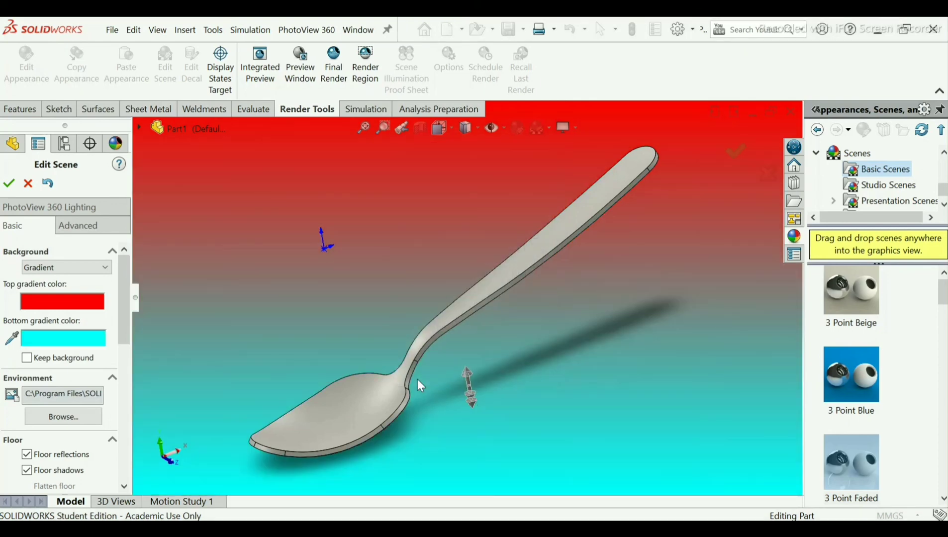
scroll(370, 313, "down", 5)
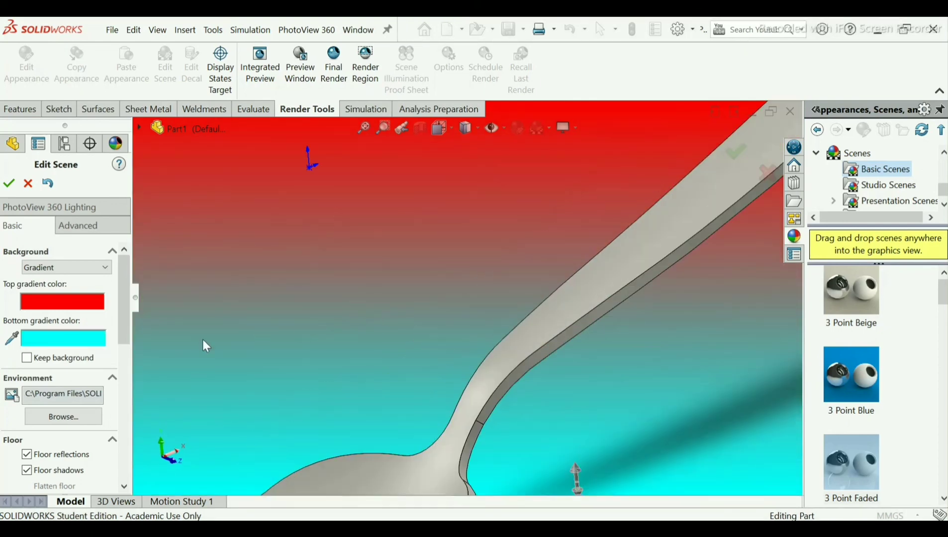
scroll(383, 311, "up", 5)
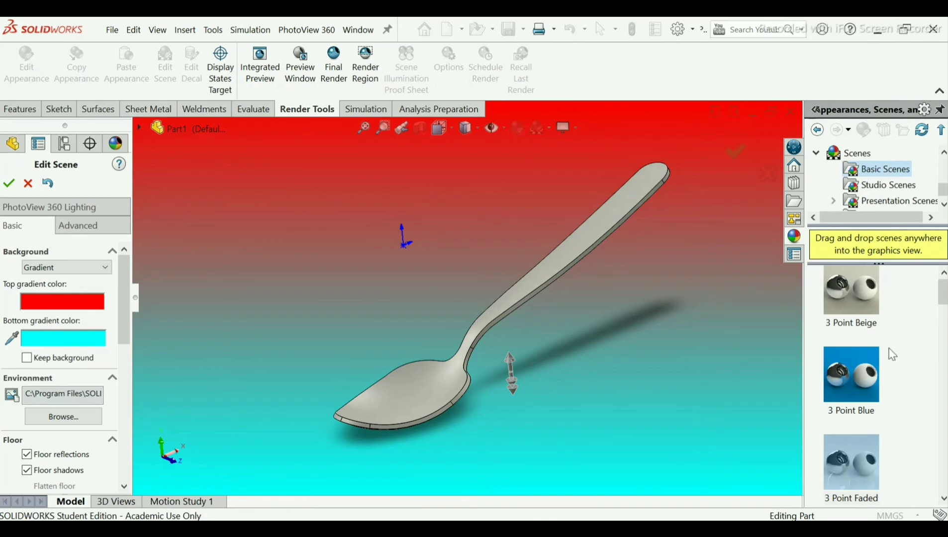
left_click(8, 183)
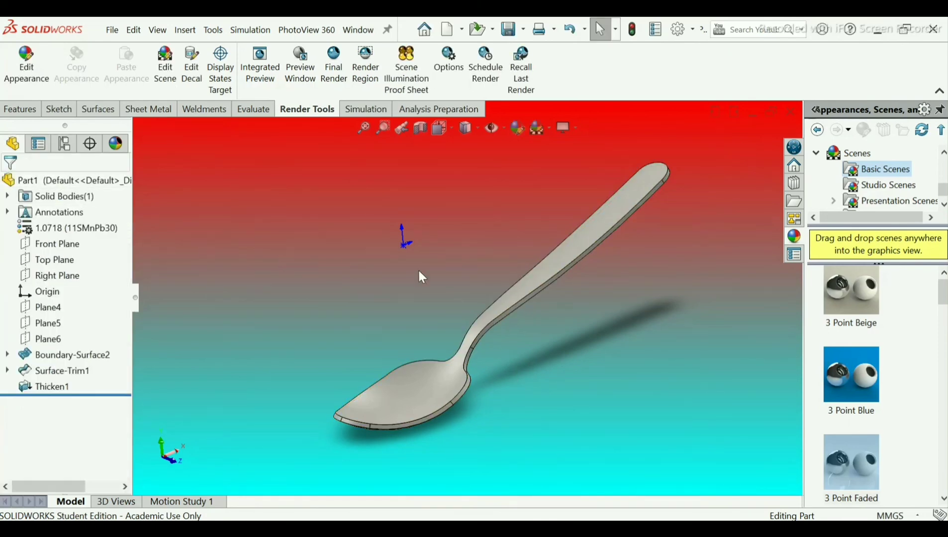
- Collapse the Scenes and Metal folders in the appearances library and hide the library to enlarge the model view
left_click(856, 152)
left_click(816, 153)
scroll(851, 186, "up", 7)
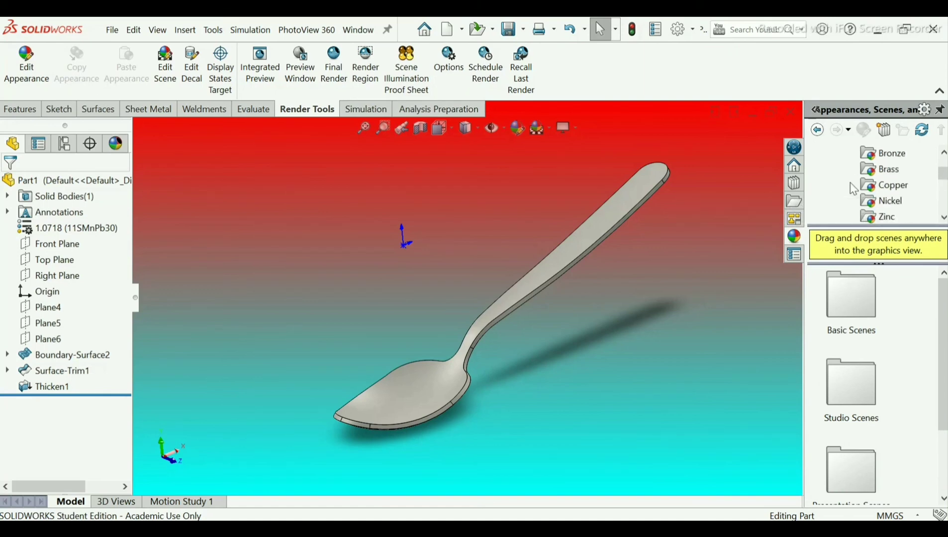
left_click(834, 185)
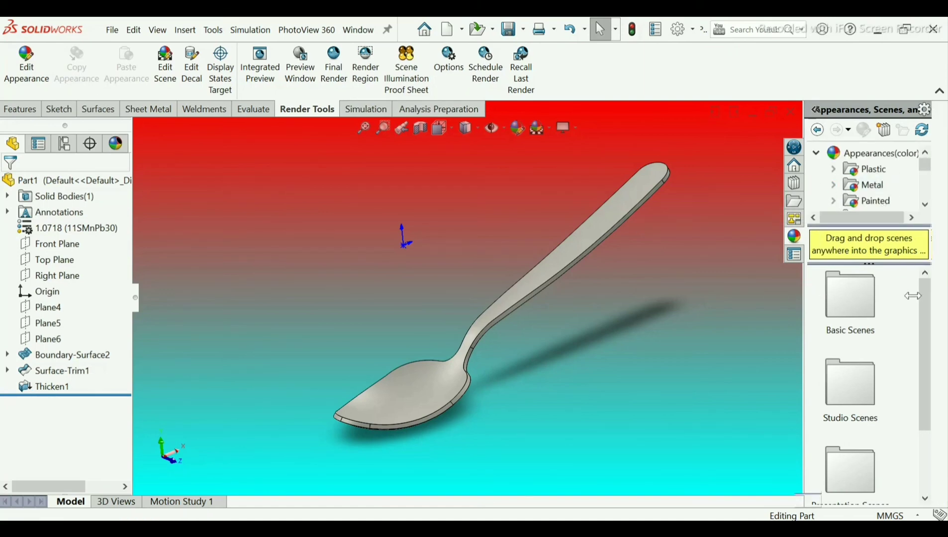
scroll(645, 255, "up", 2)
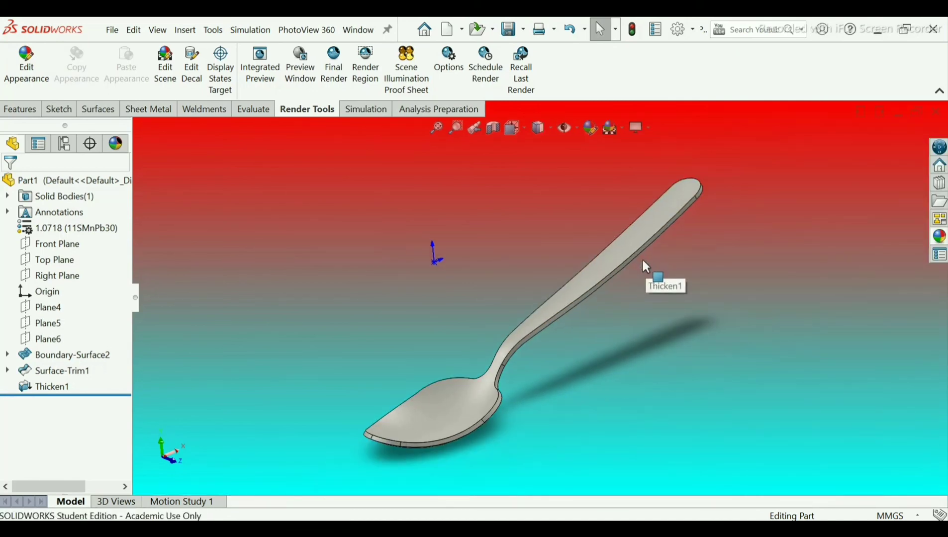
scroll(620, 269, "down", 1)
scroll(621, 270, "up", 1)
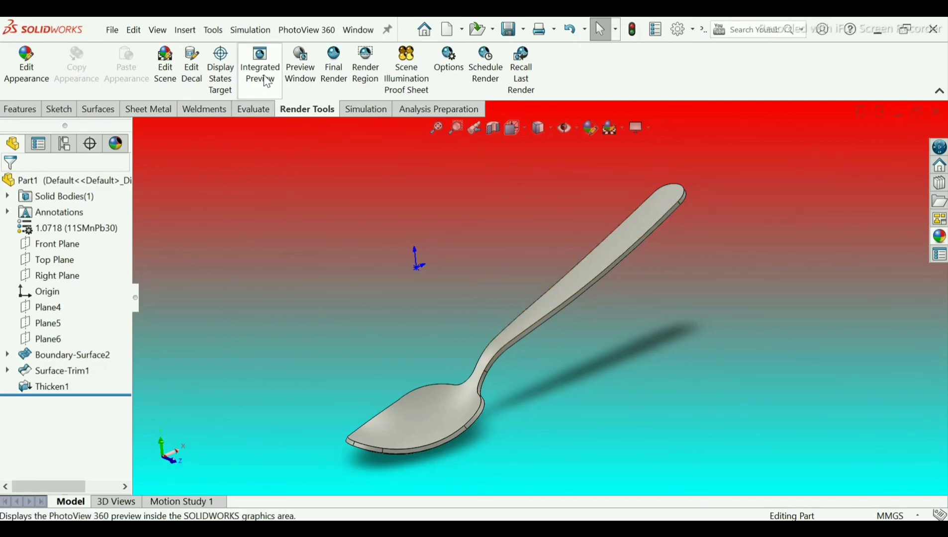
- Hide the feature tree, examine the spoon in the PhotoView 360 integrated preview from several views, and end the preview
left_click(135, 299)
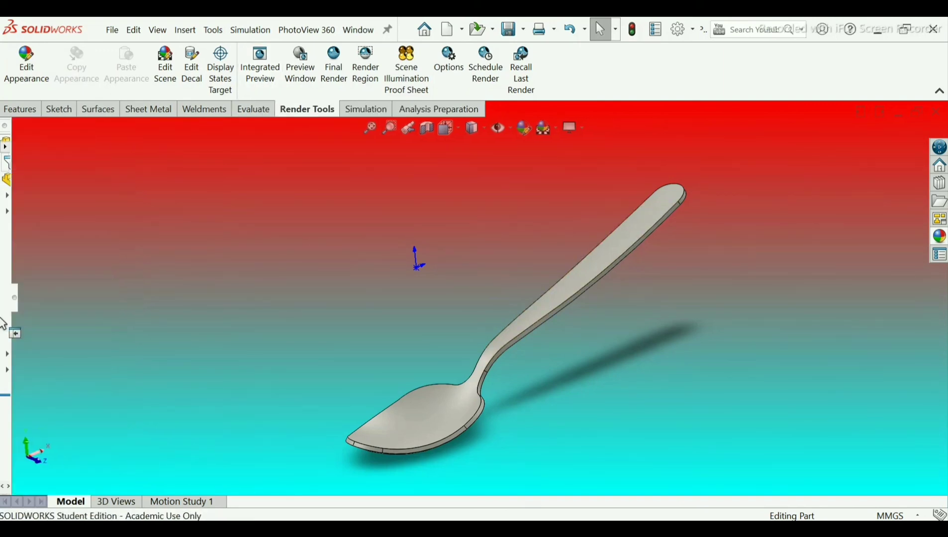
left_click(268, 81)
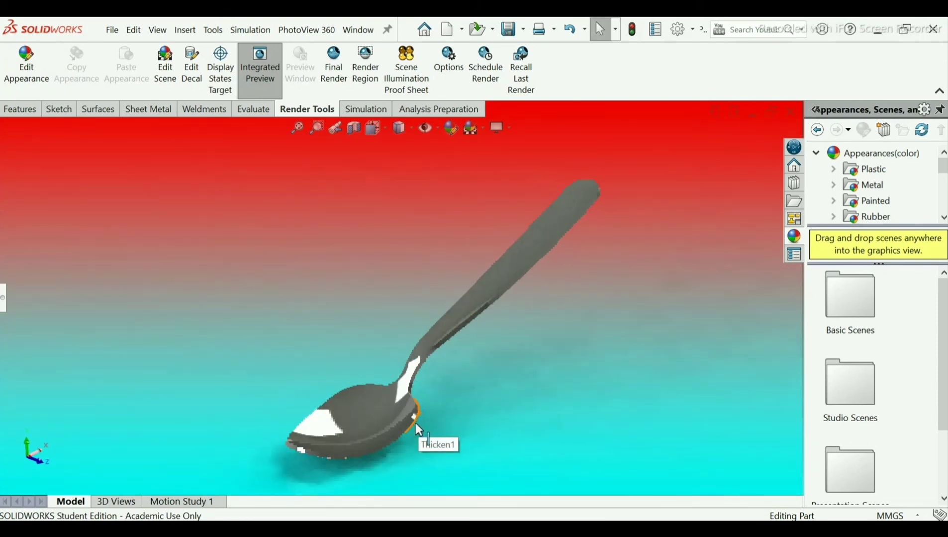
scroll(413, 424, "down", 2)
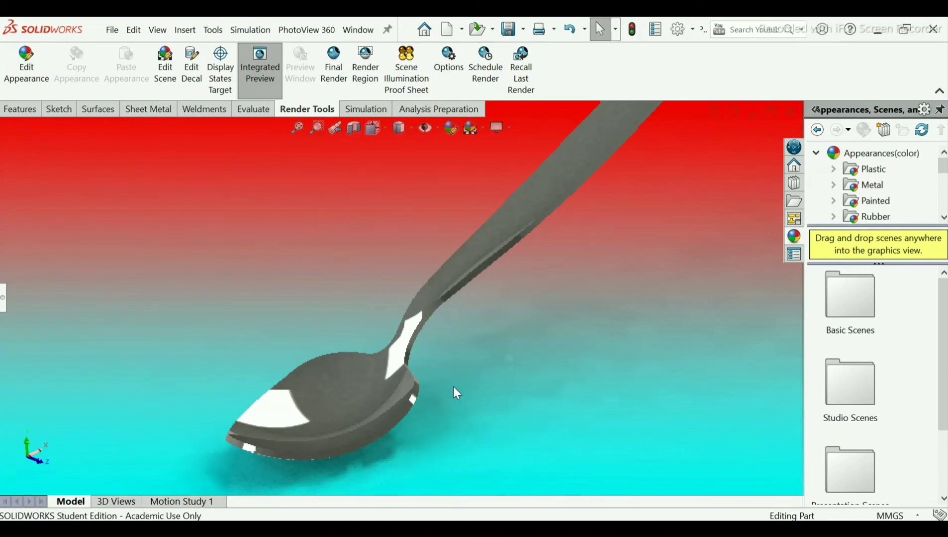
scroll(453, 386, "up", 2)
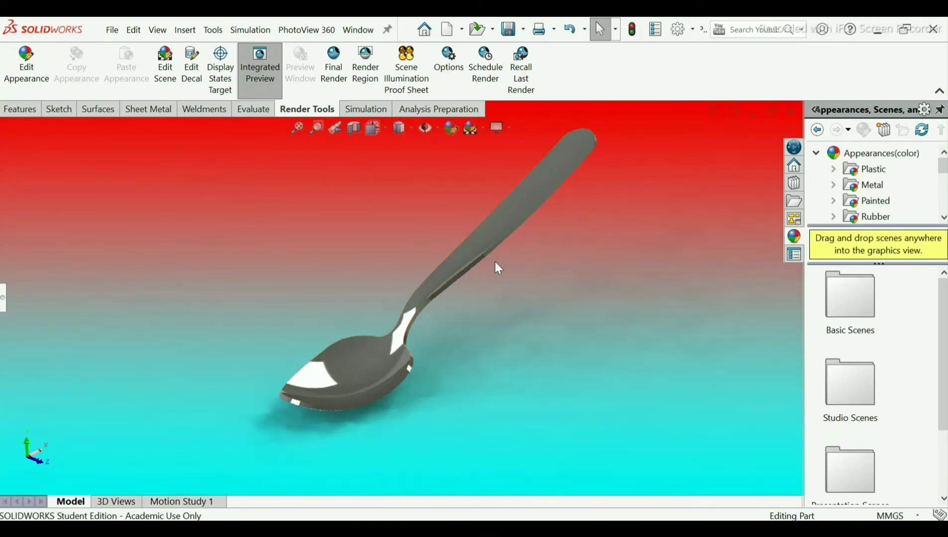
scroll(495, 262, "down", 1)
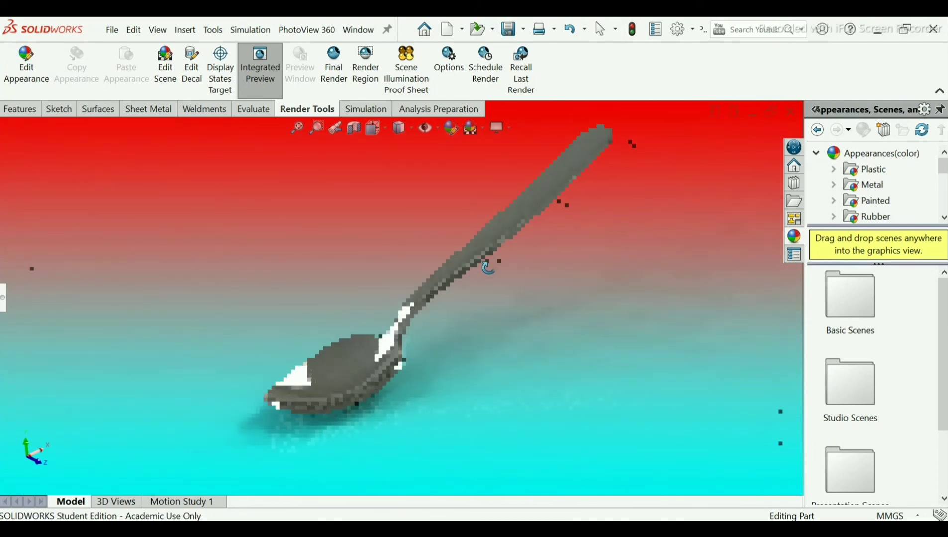
scroll(488, 144, "down", 1)
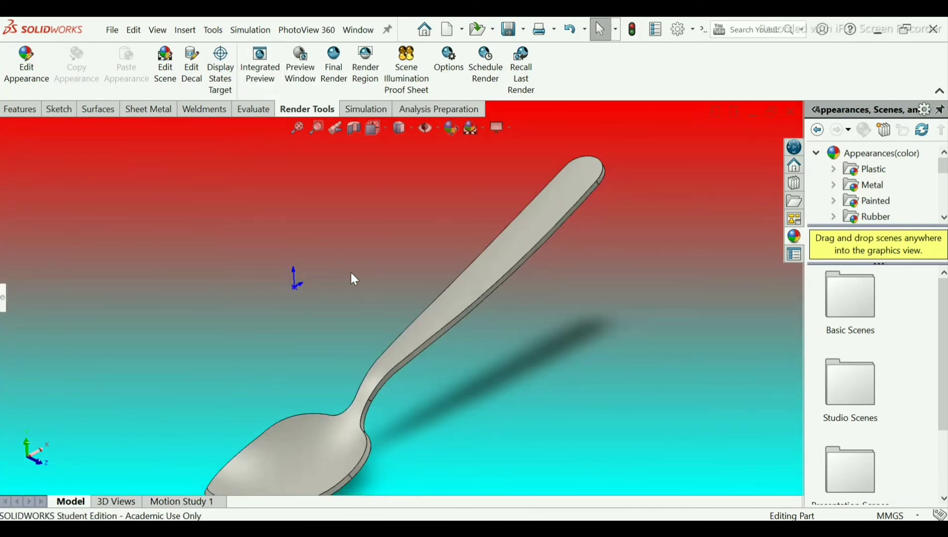
scroll(363, 277, "up", 2)
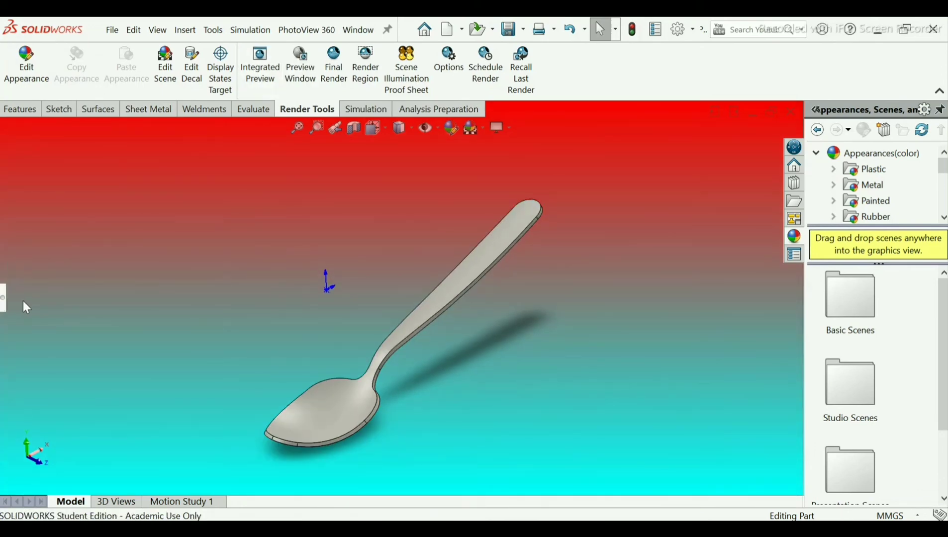
- Show the feature tree again and hide the part's origin
left_click_drag(4, 298, 148, 314)
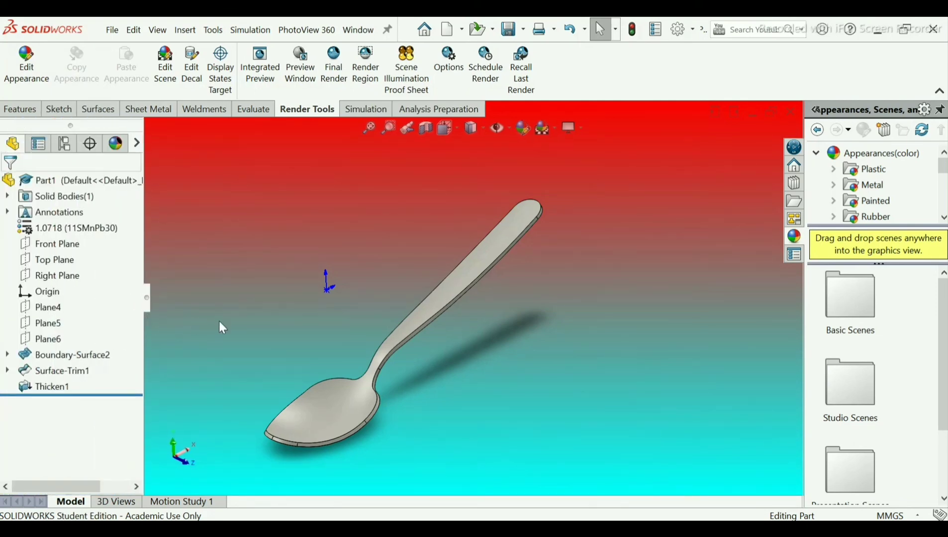
middle_click_drag(316, 334, 303, 324)
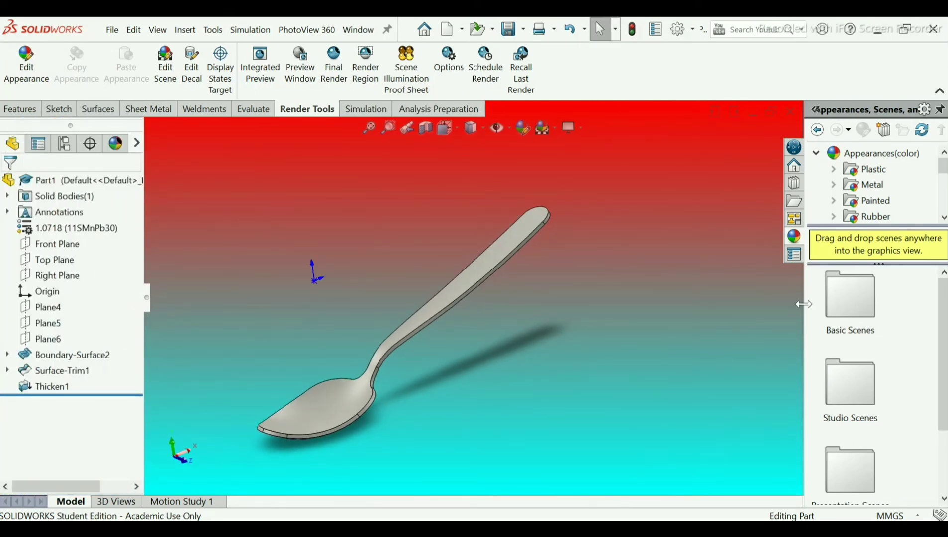
left_click(674, 334)
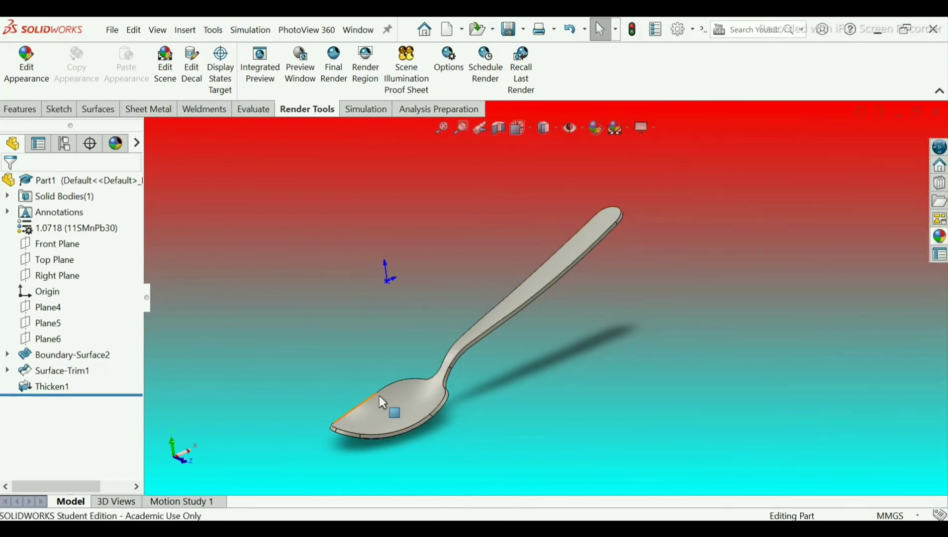
scroll(386, 402, "down", 2)
middle_click_drag(487, 290, 464, 309)
left_click(72, 291)
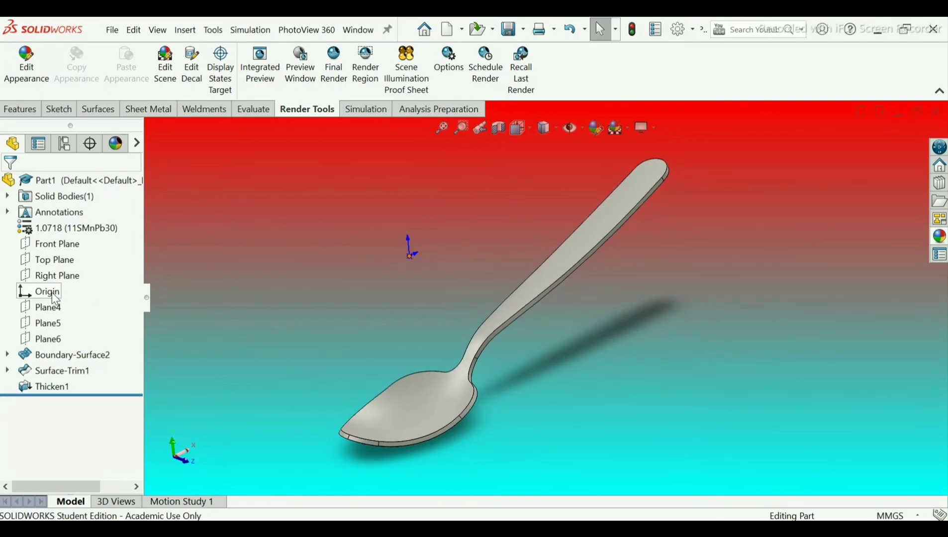
left_click(168, 282)
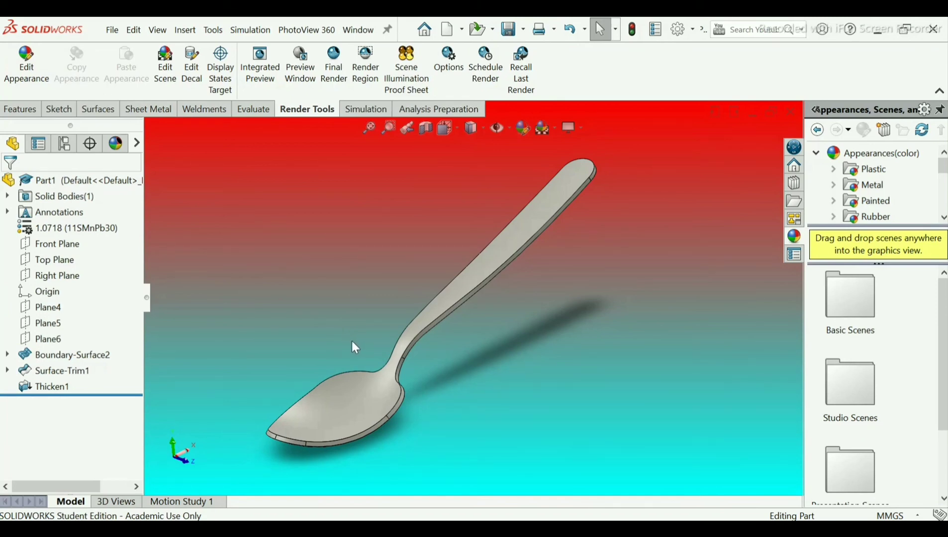
scroll(352, 342, "down", 3)
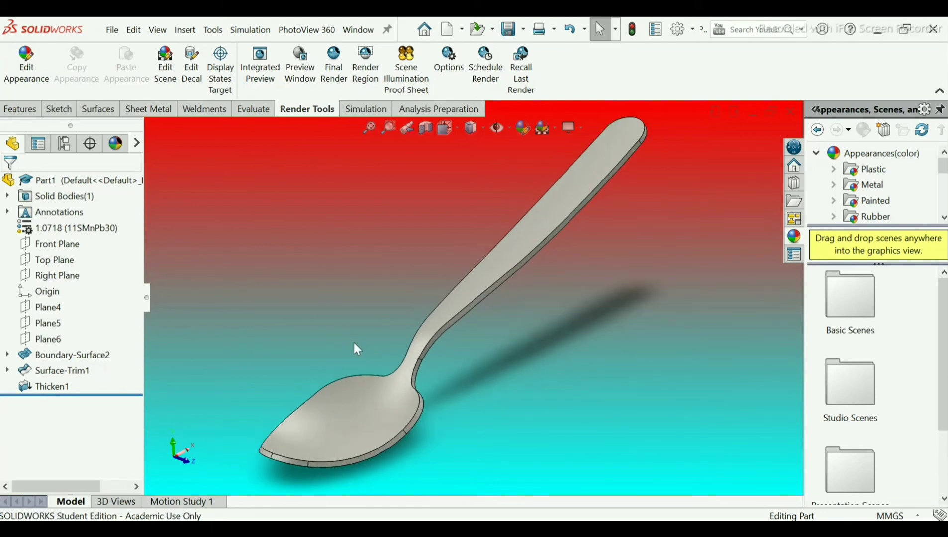